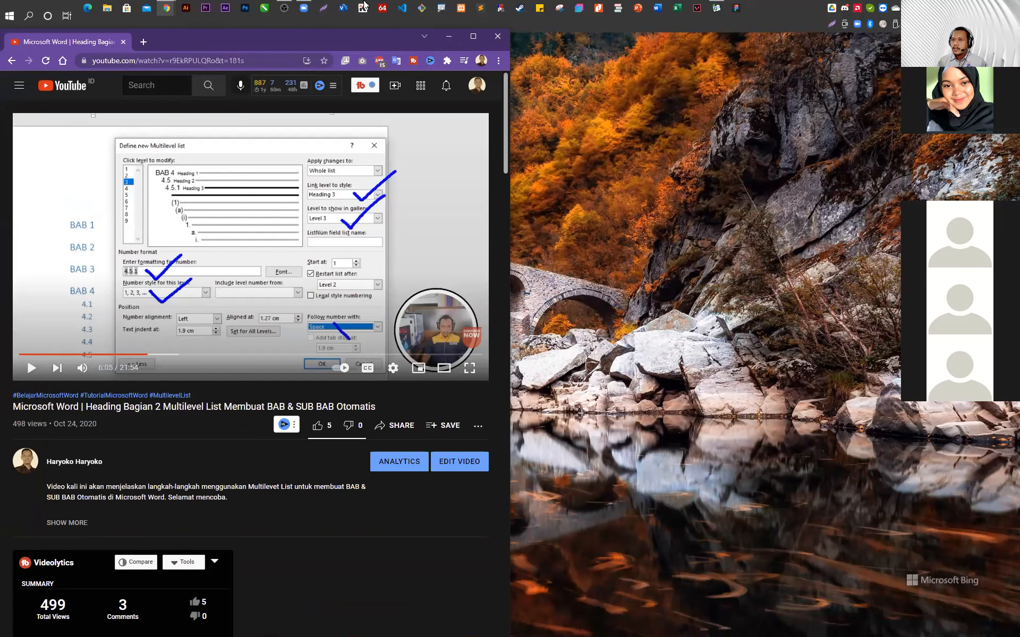
Open waskita.amikom.ac.id in a new browser tab and sign in using the E-Mail AMIKOM Google option
click(474, 35)
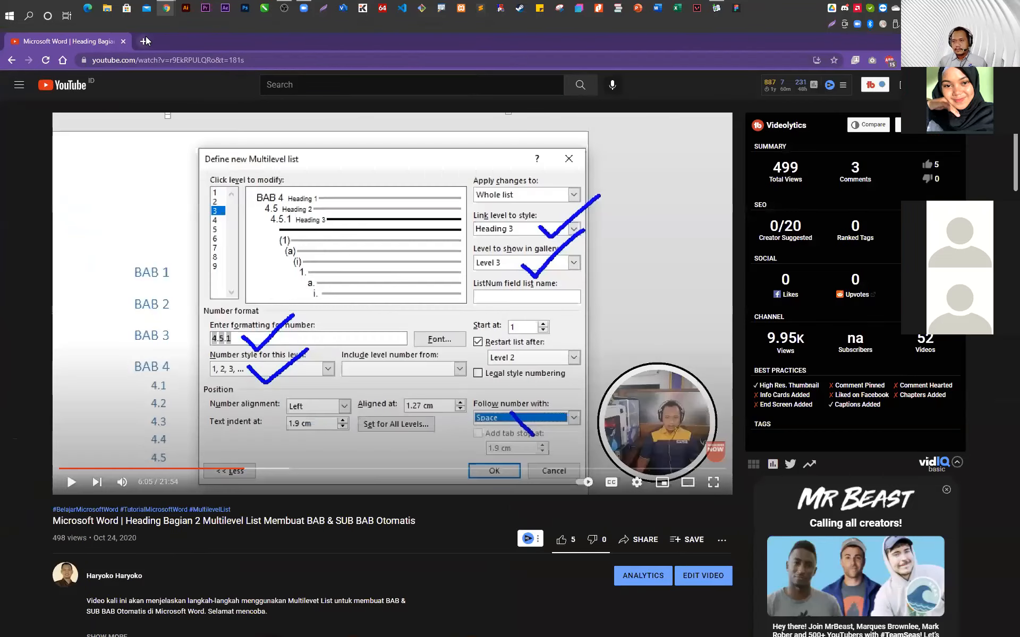
click(144, 41)
text(waskit)
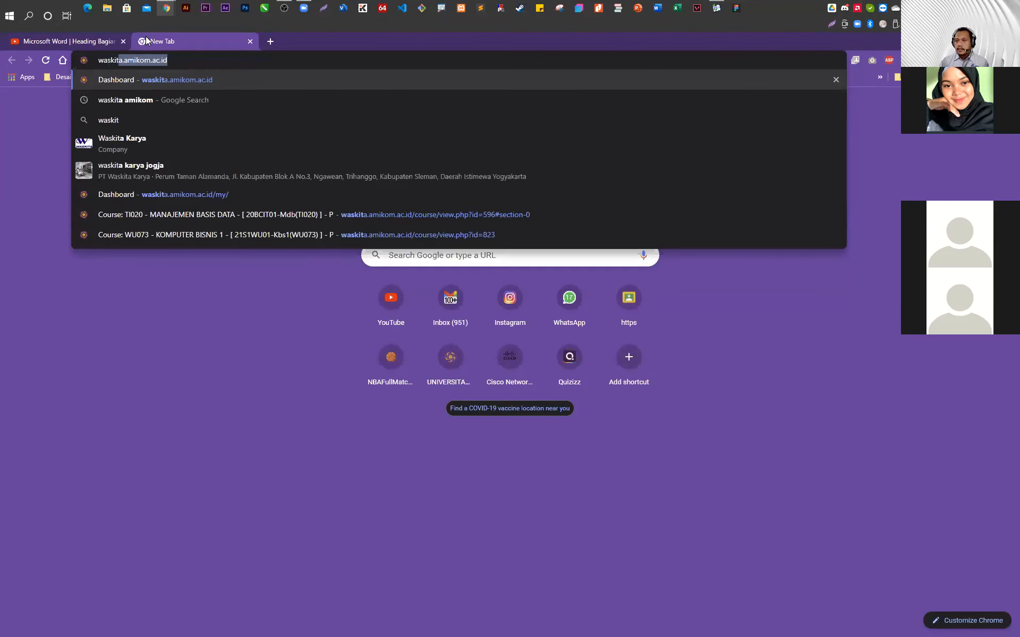
key(Return)
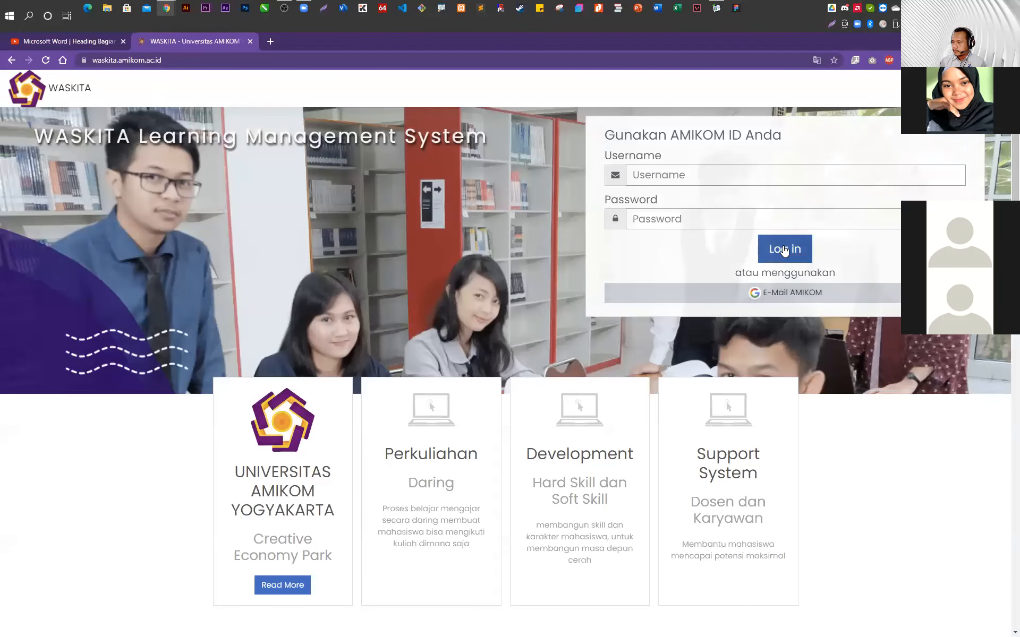
click(784, 250)
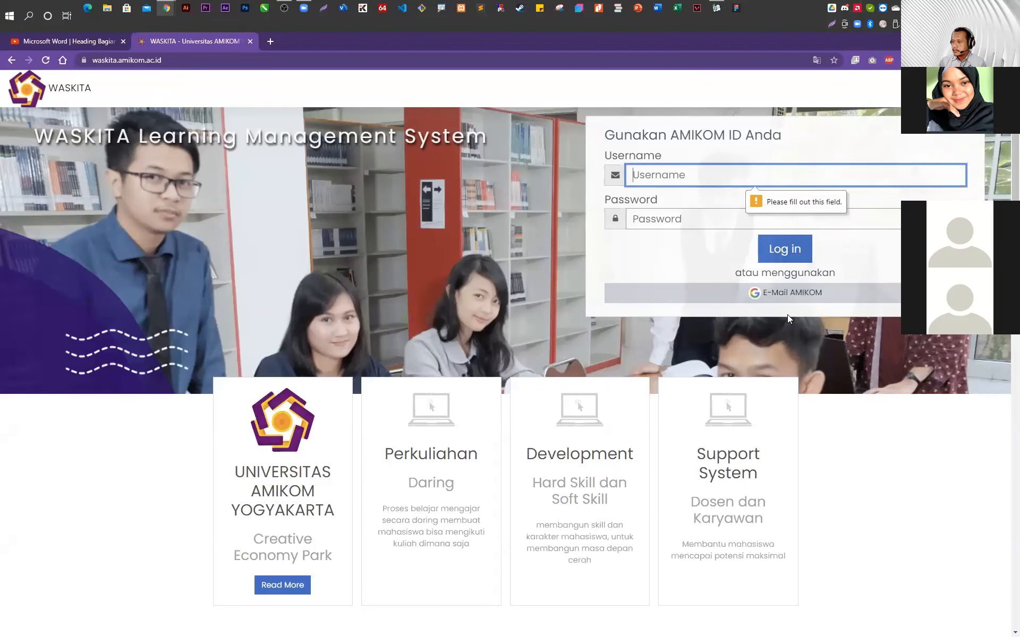
click(788, 299)
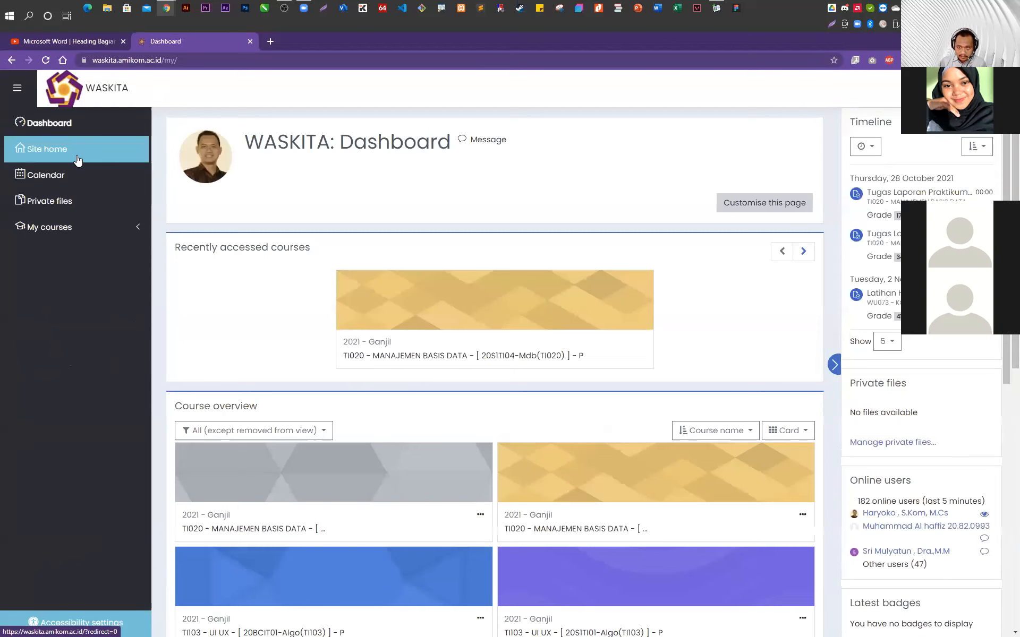
Open the Latihan Heading Multilevel List assignment in the WU074 Kbs2 course and view all its submissions
click(61, 231)
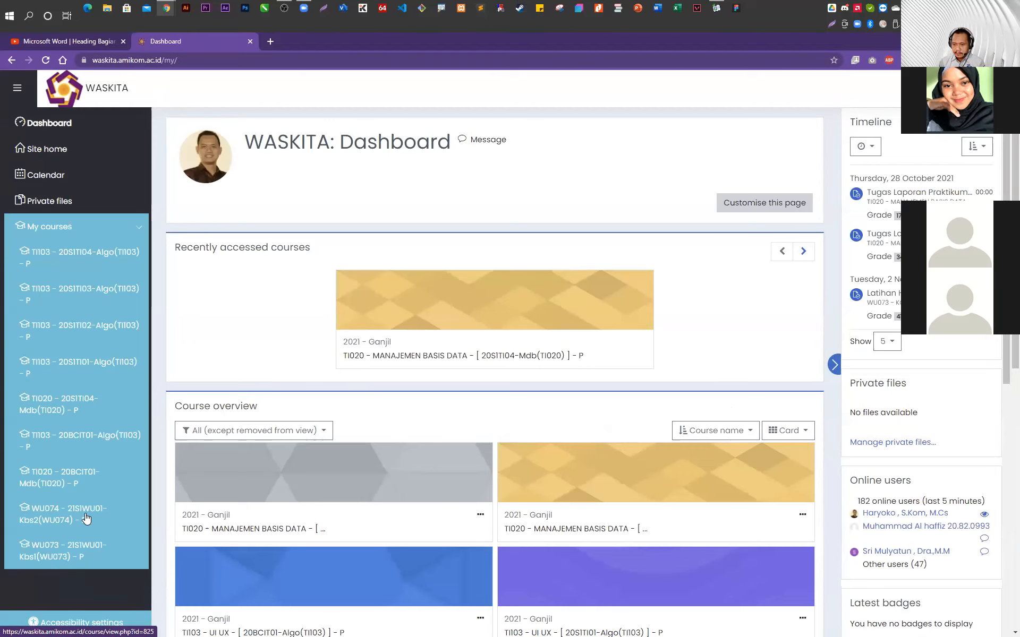
click(87, 518)
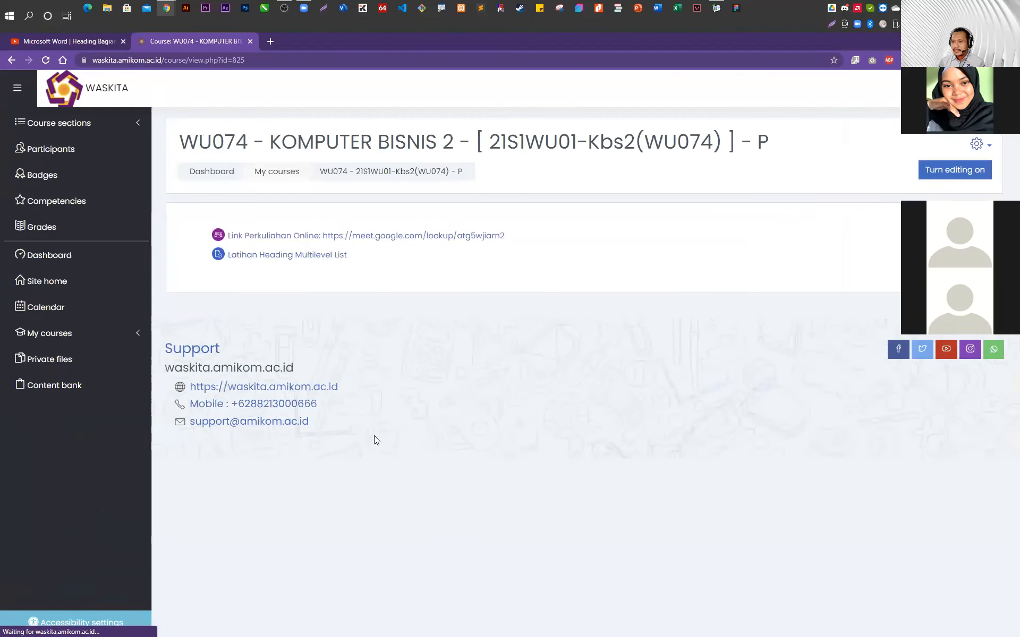
click(316, 255)
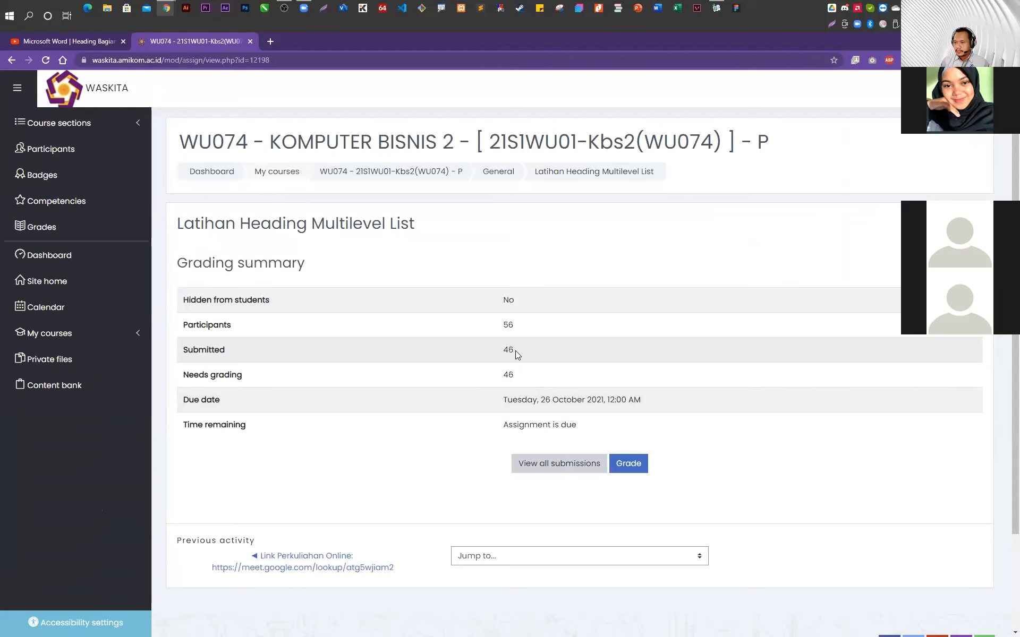
click(554, 465)
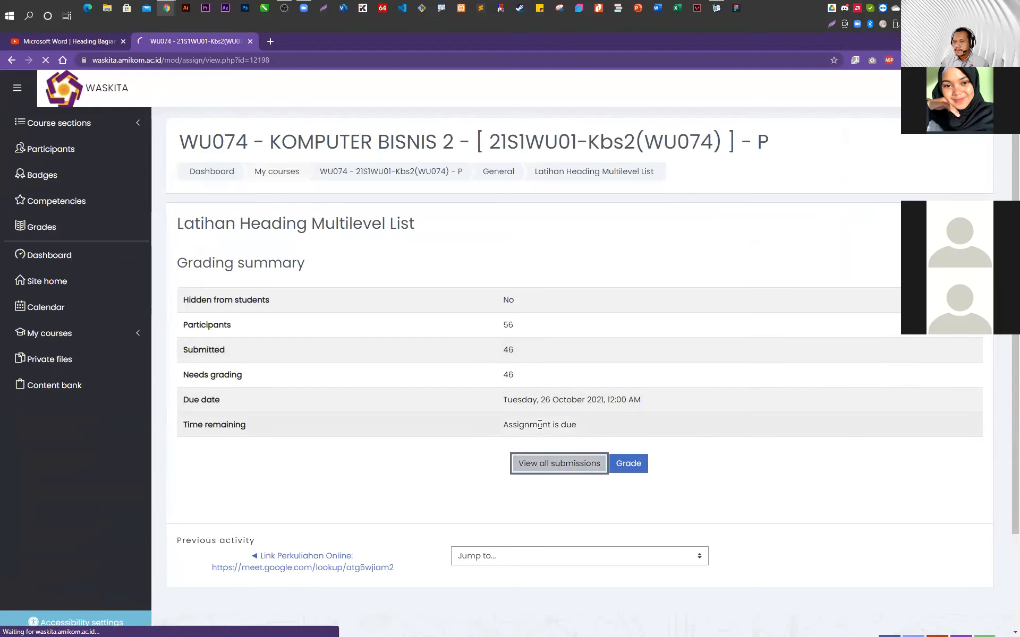
Download the first student's submitted document, open it in Word for editing and maximize its window
scroll(514, 420, down, 1)
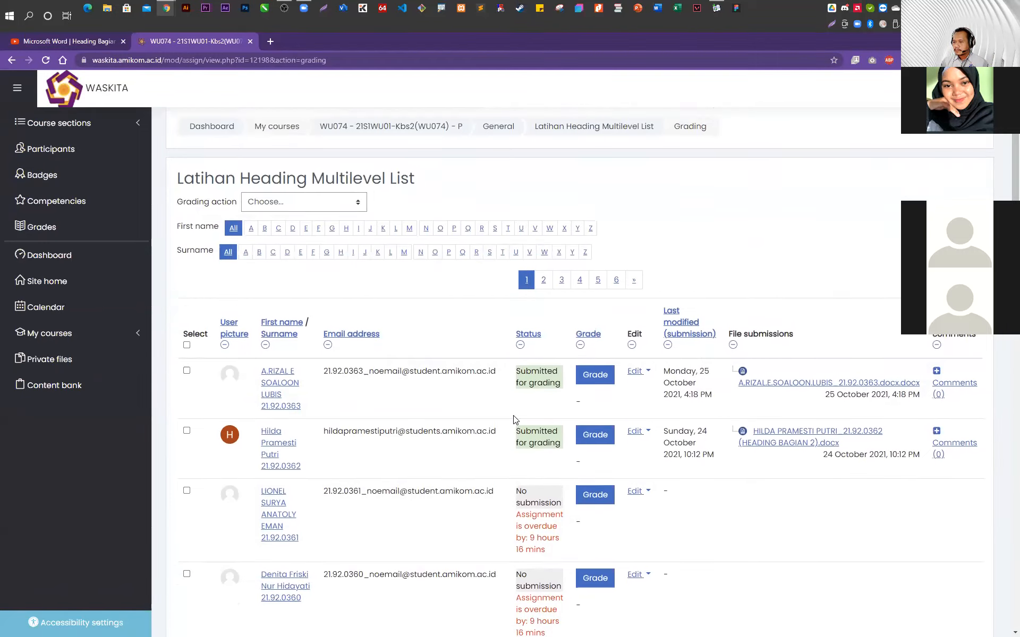
scroll(514, 419, down, 3)
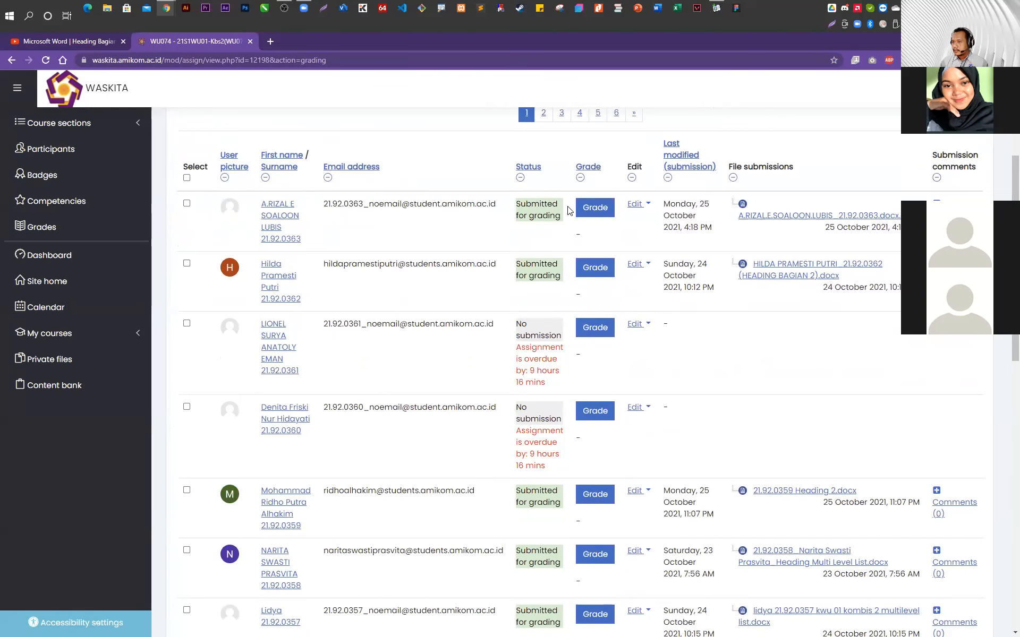
click(286, 217)
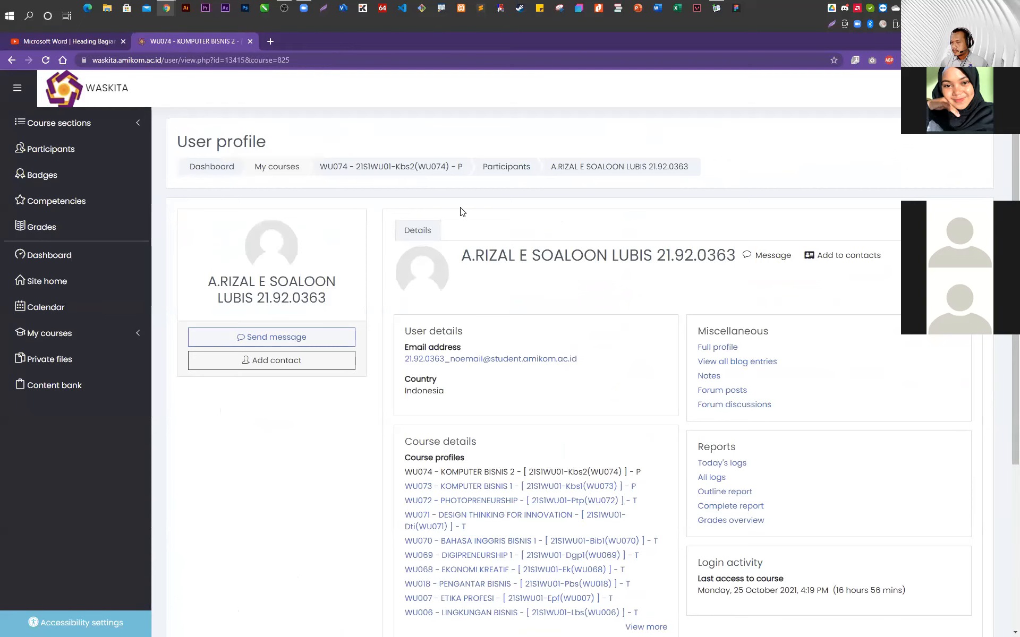
click(12, 60)
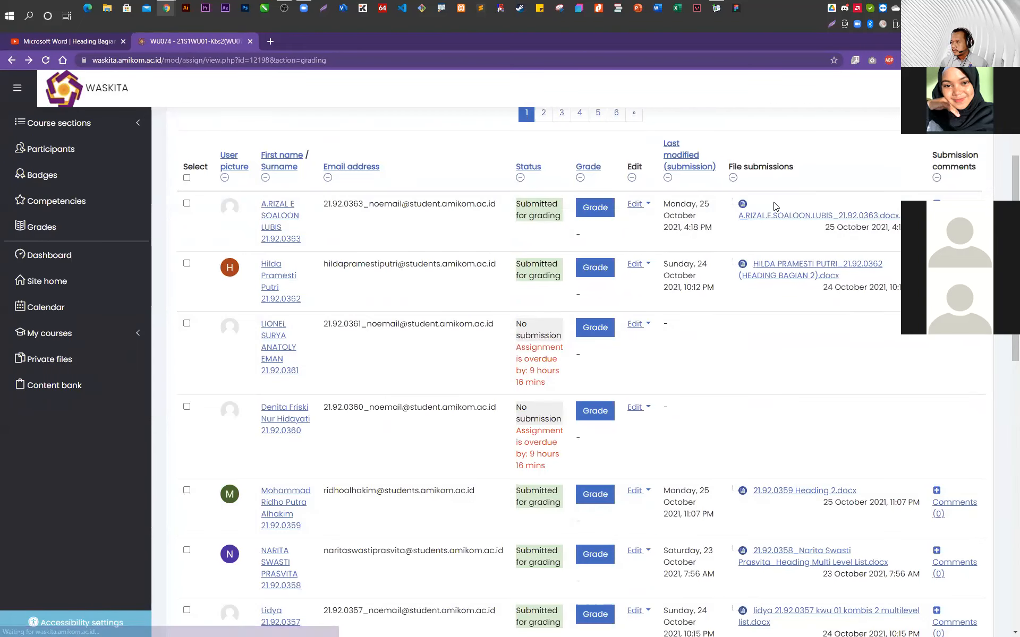
click(799, 216)
click(61, 622)
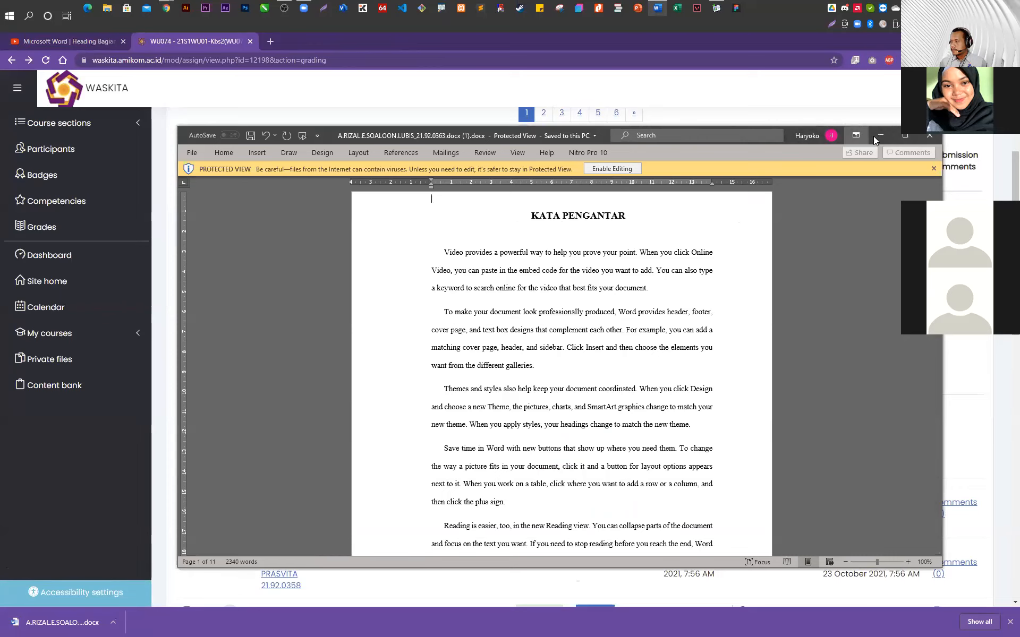
click(627, 170)
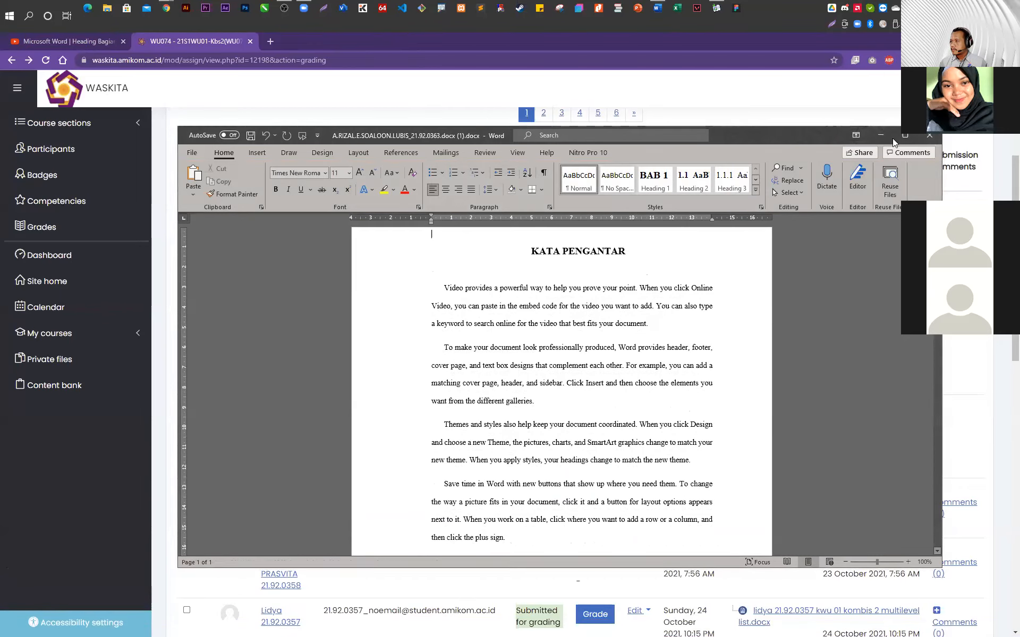
click(906, 136)
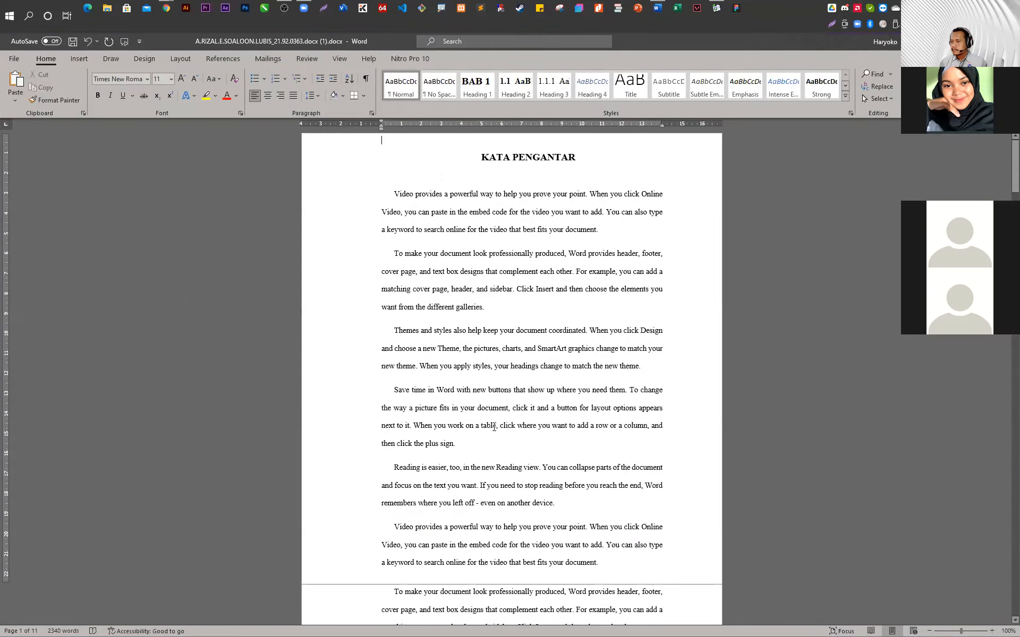
Examine the submission's table of contents, chapter titles, numbered headings and paragraph layout from Kata Pengantar through section 3.3.3
scroll(488, 427, down, 9)
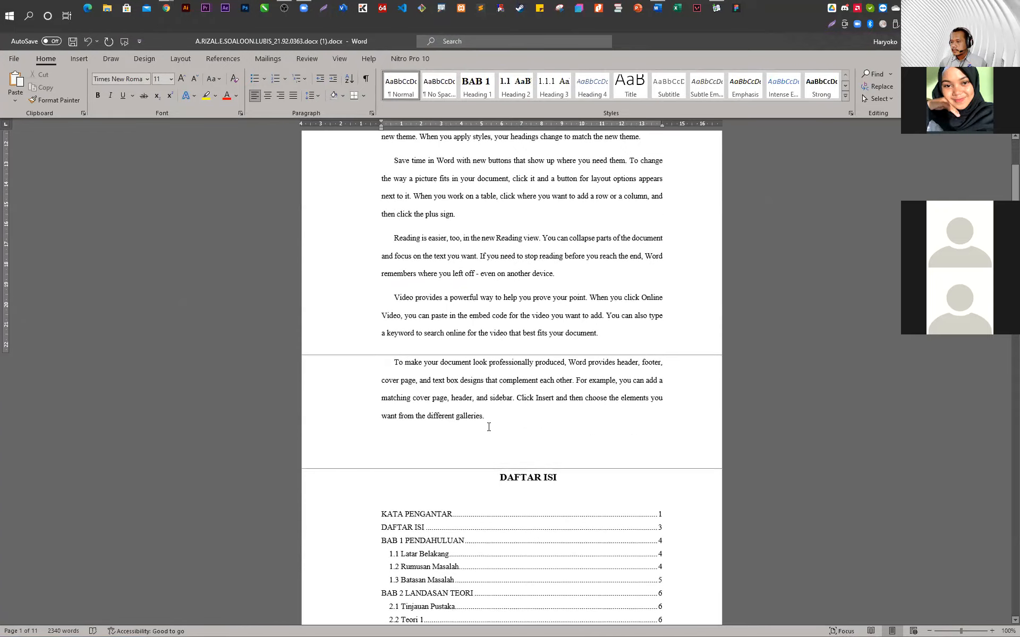
scroll(487, 427, down, 15)
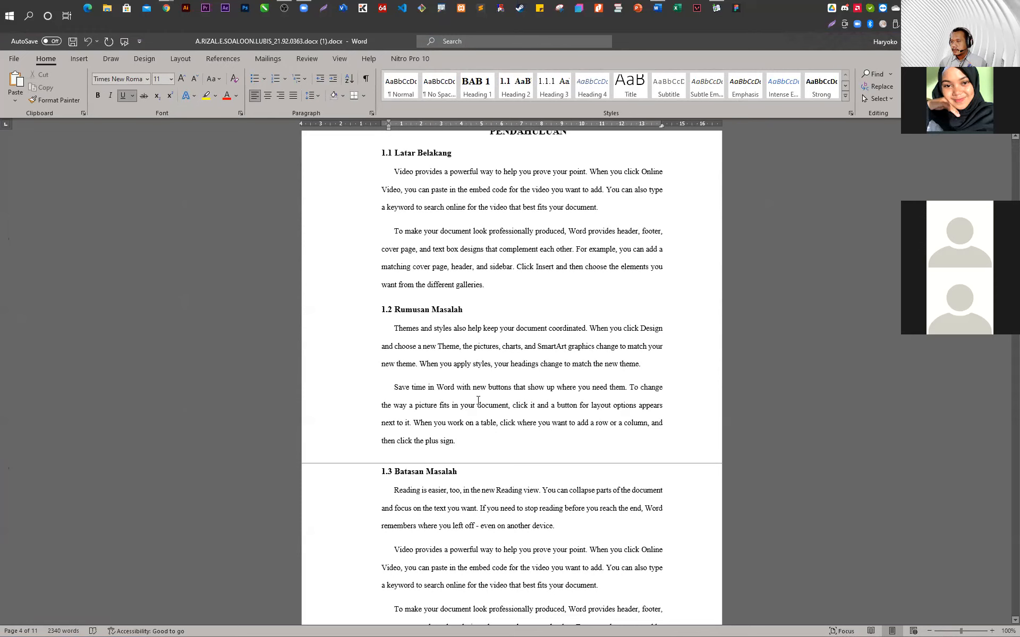
click(397, 309)
scroll(446, 413, down, 9)
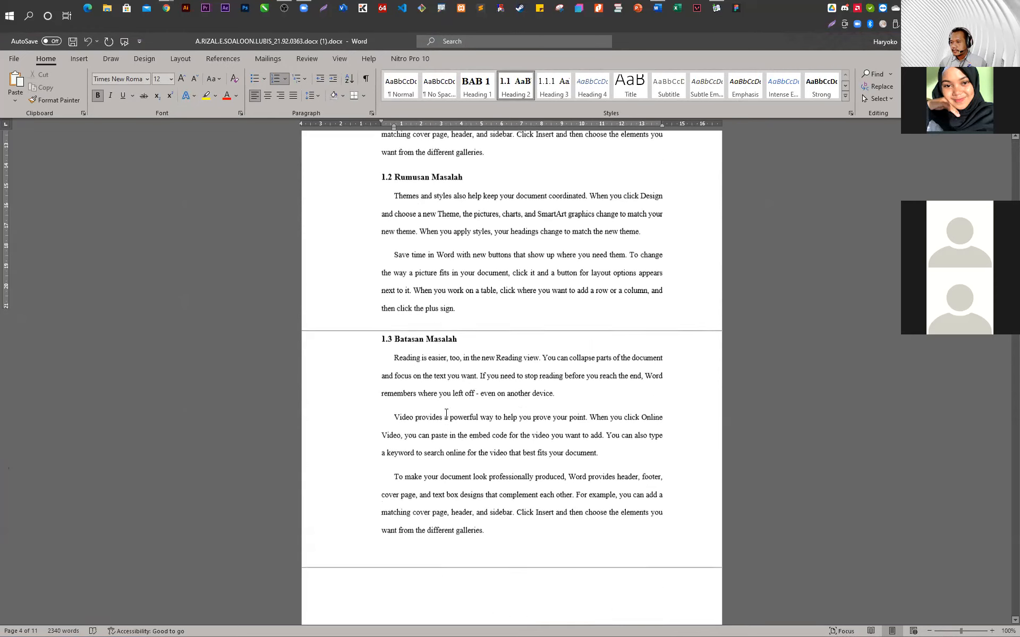
scroll(446, 413, down, 4)
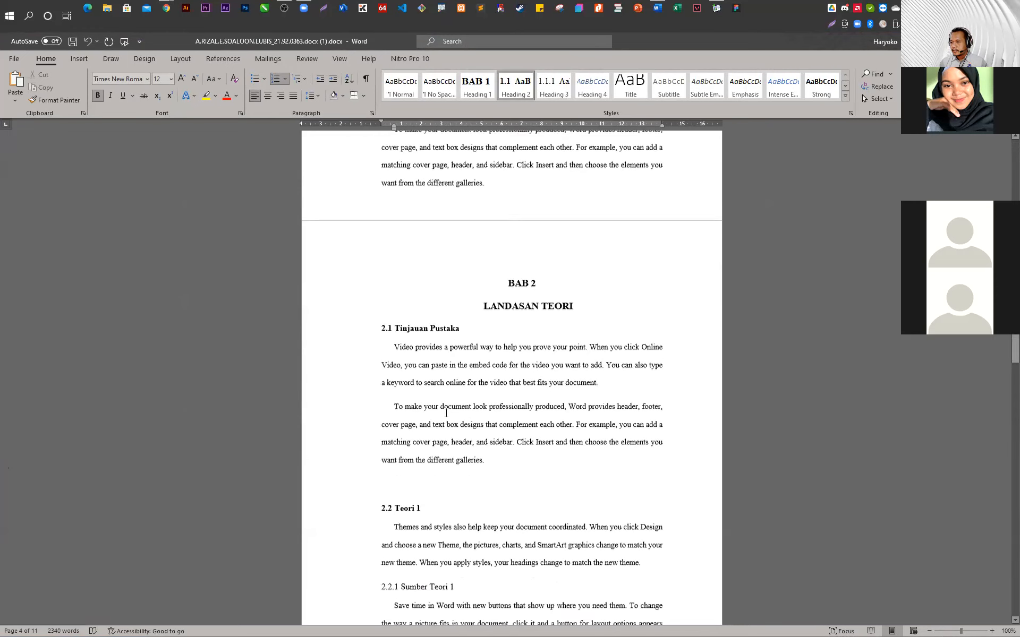
scroll(446, 413, down, 9)
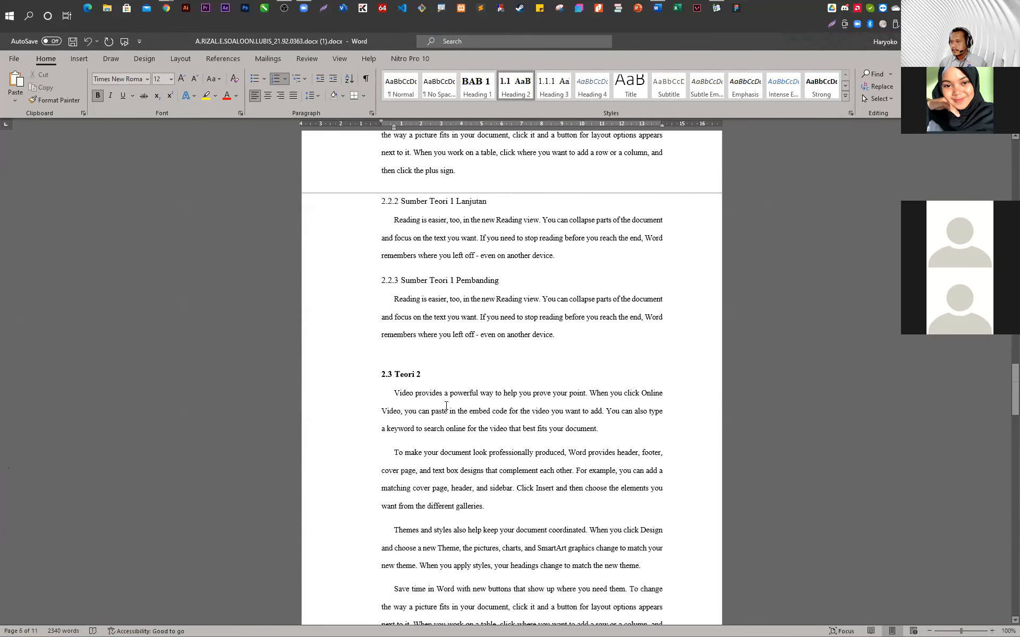
scroll(446, 406, down, 10)
scroll(446, 405, down, 7)
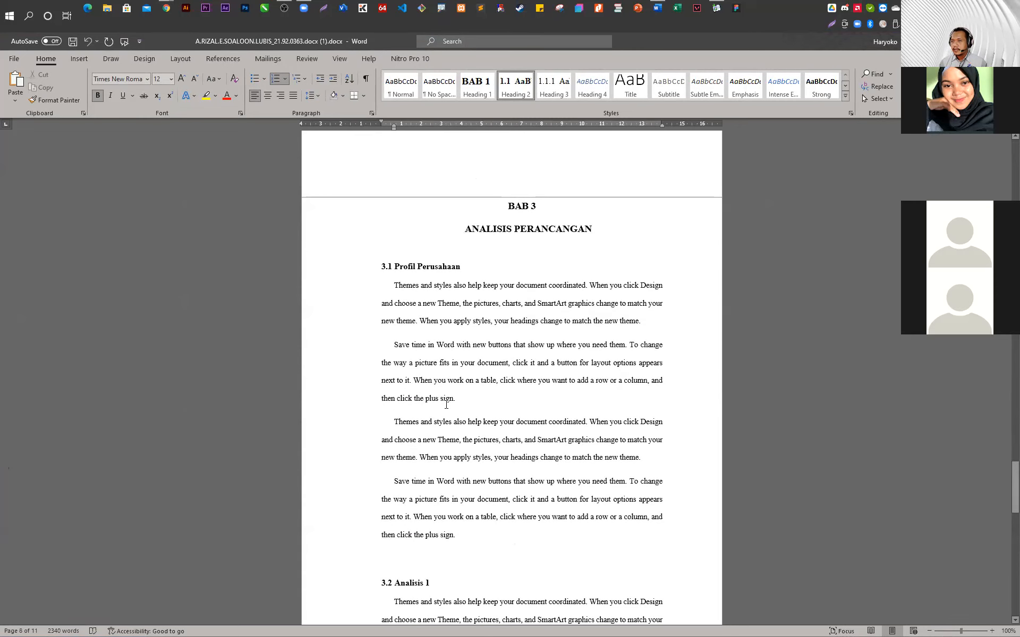
scroll(446, 405, down, 14)
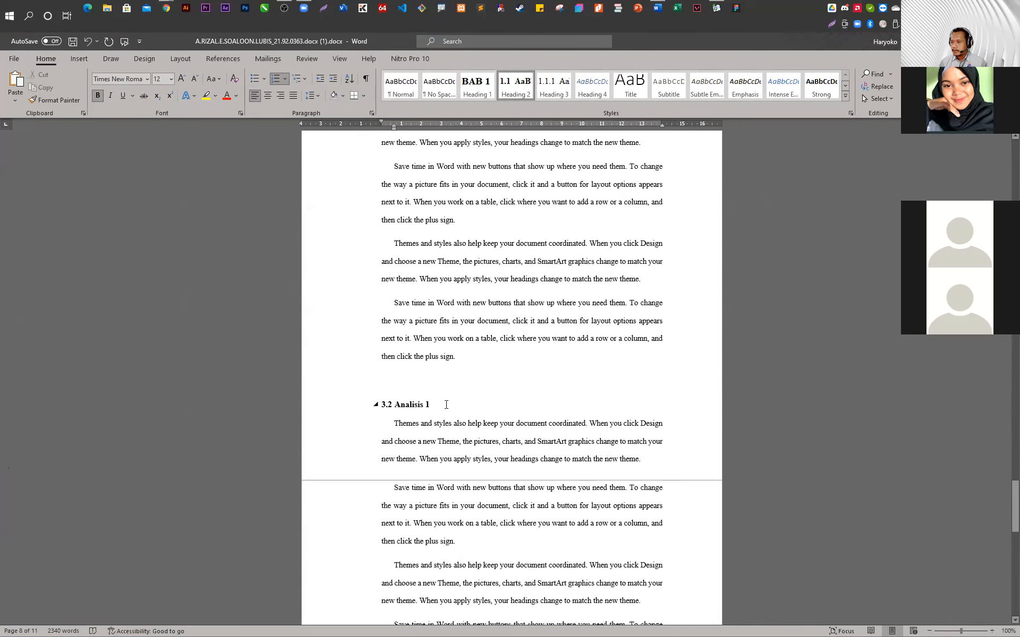
scroll(446, 405, down, 4)
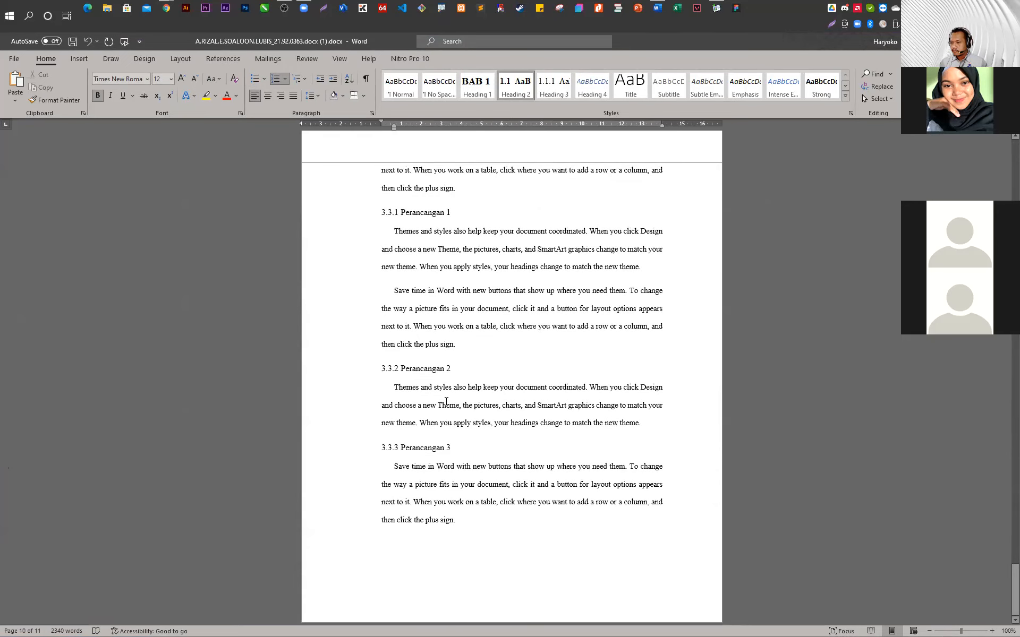
scroll(446, 402, up, 15)
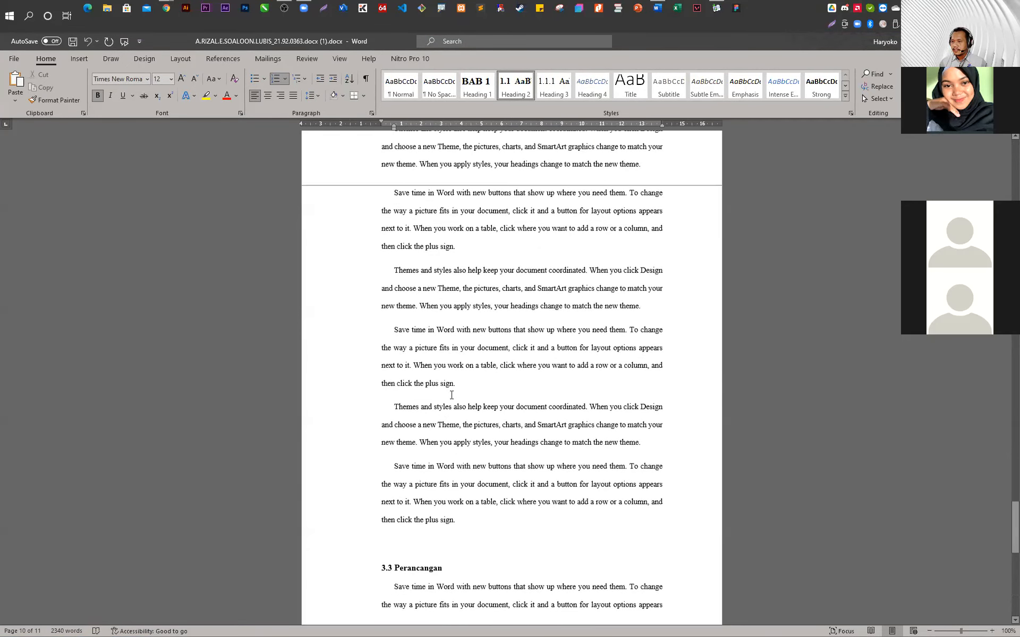
scroll(451, 395, up, 5)
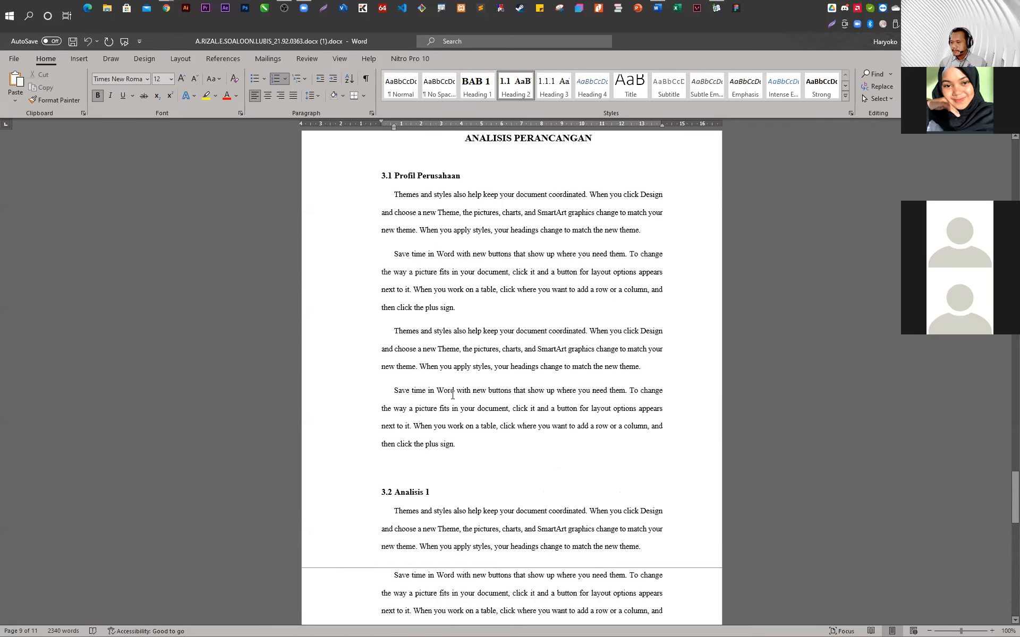
scroll(452, 395, up, 8)
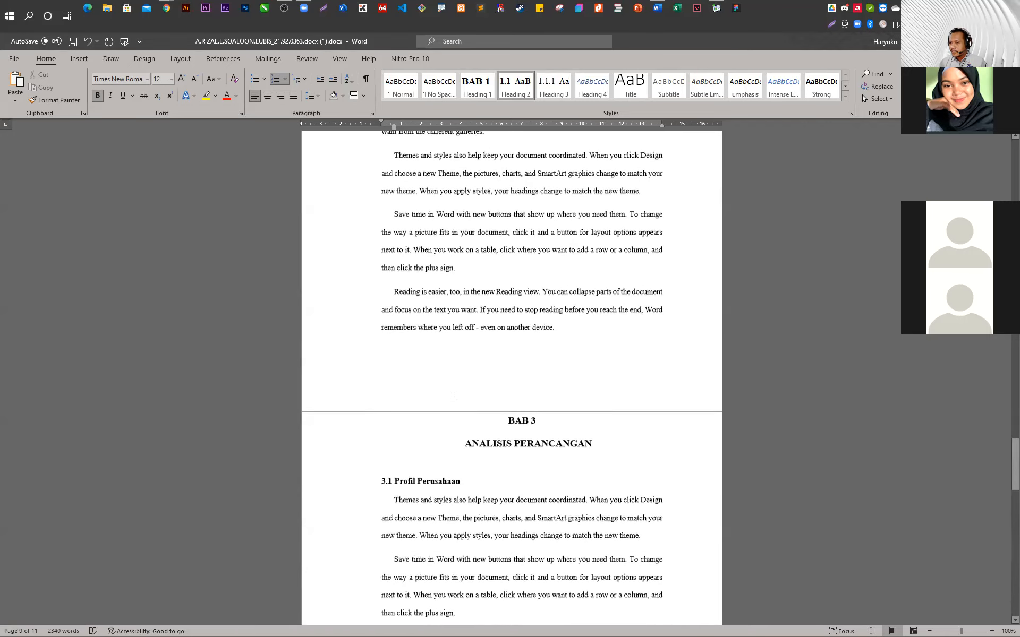
scroll(452, 396, down, 6)
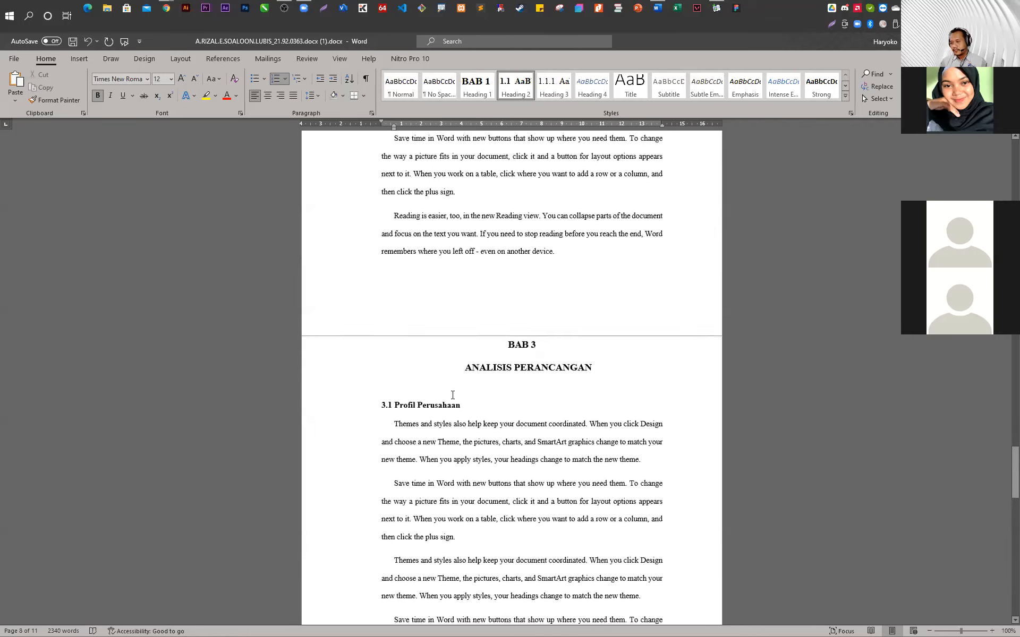
scroll(452, 395, up, 3)
scroll(453, 395, up, 12)
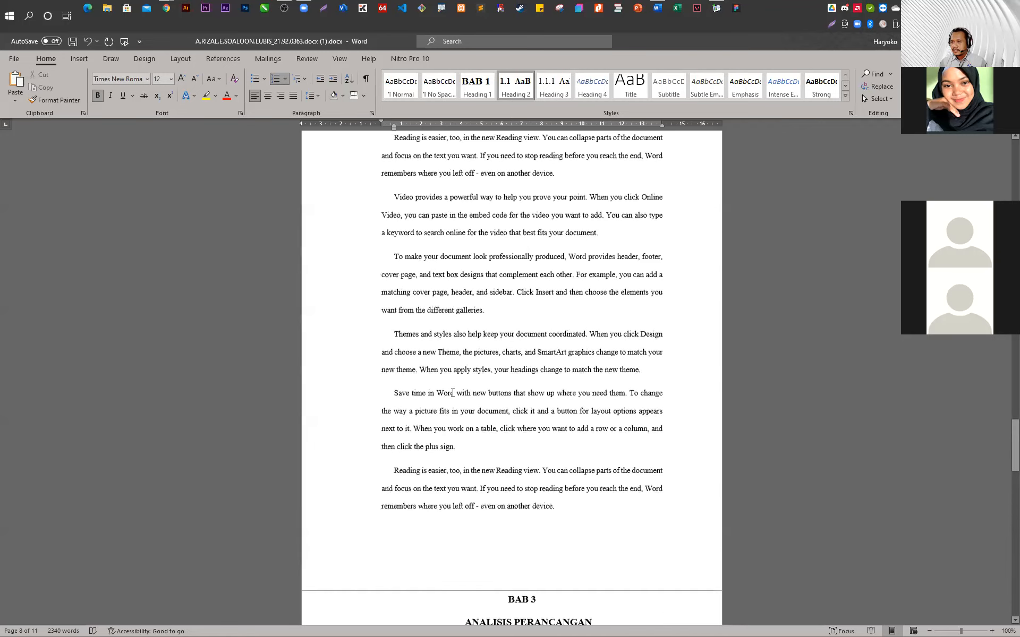
Increase only the first-line indent of the first paragraph under heading 2.3 Teori 2
ctrl+scroll(395, 304, up, 10)
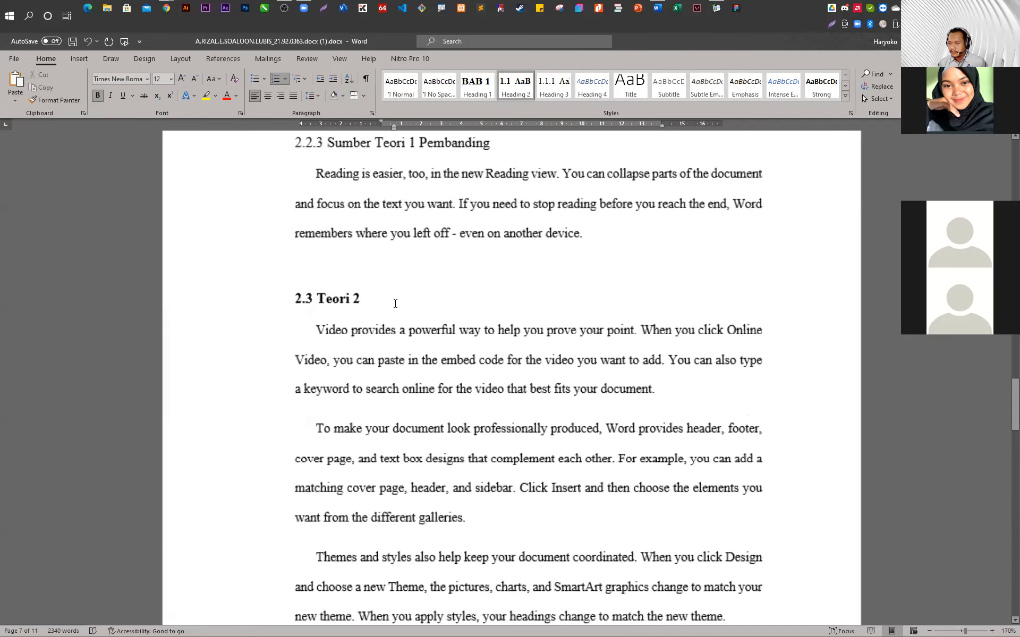
click(270, 366)
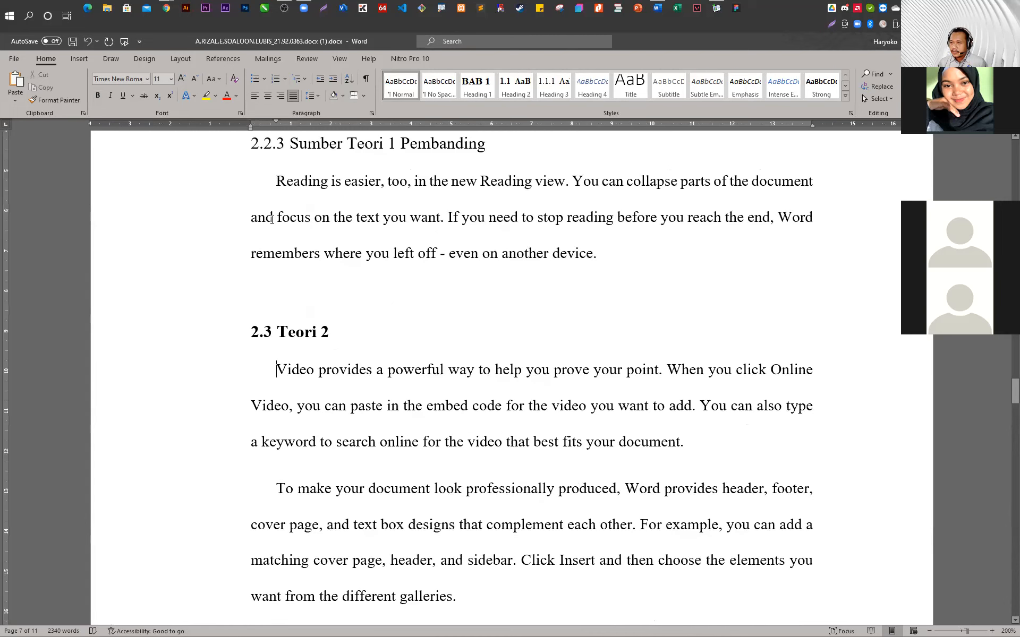
key(Tab)
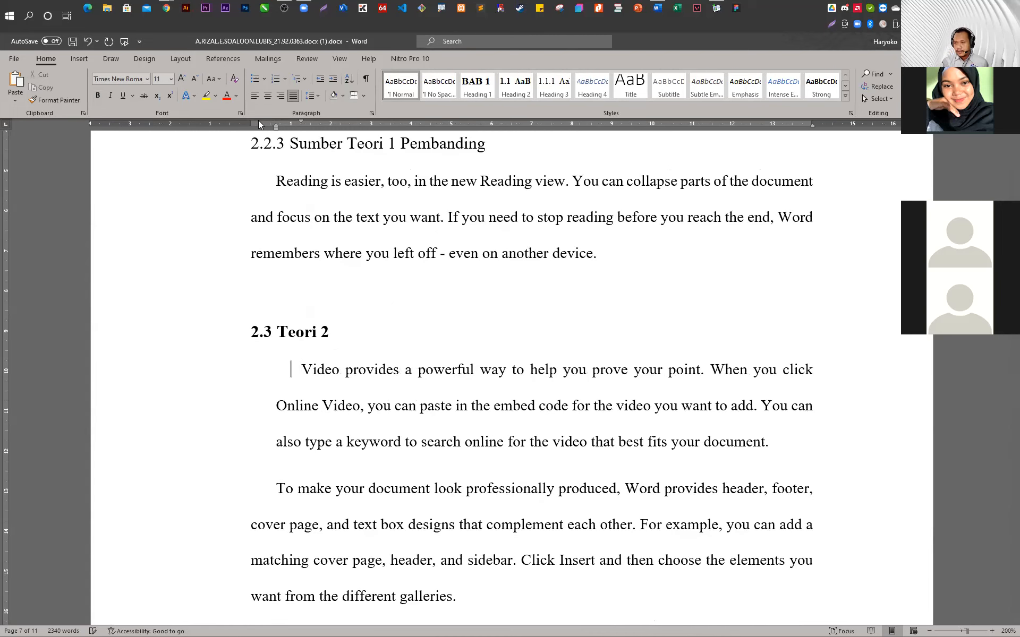
key(ctrl+z)
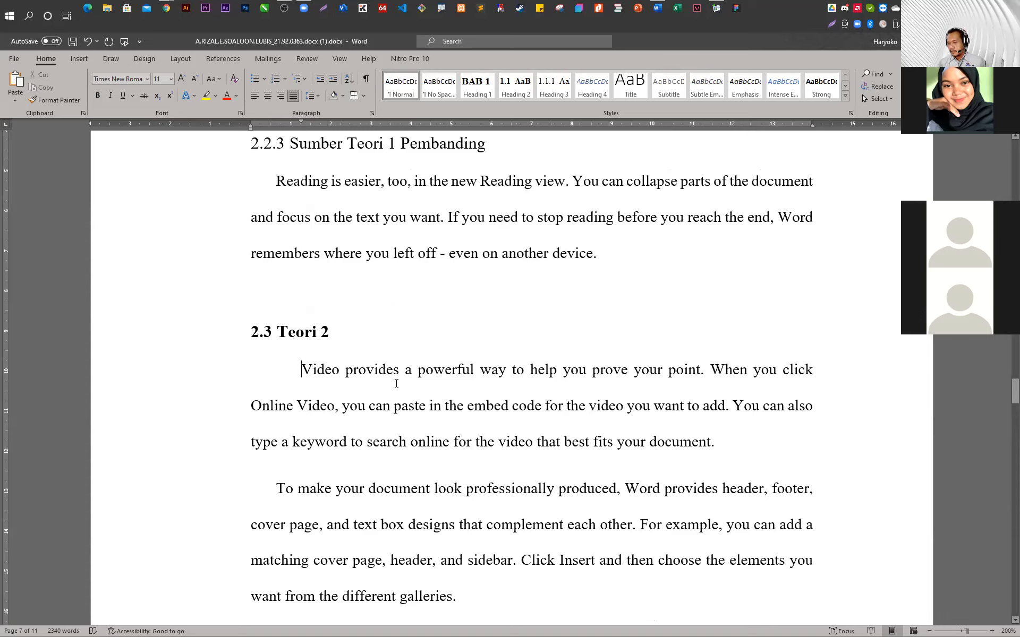
Recheck the chapter headings, Kata Pengantar and Daftar Isi table of contents through entry 3.3.3, and close the submitted document
scroll(669, 393, up, 20)
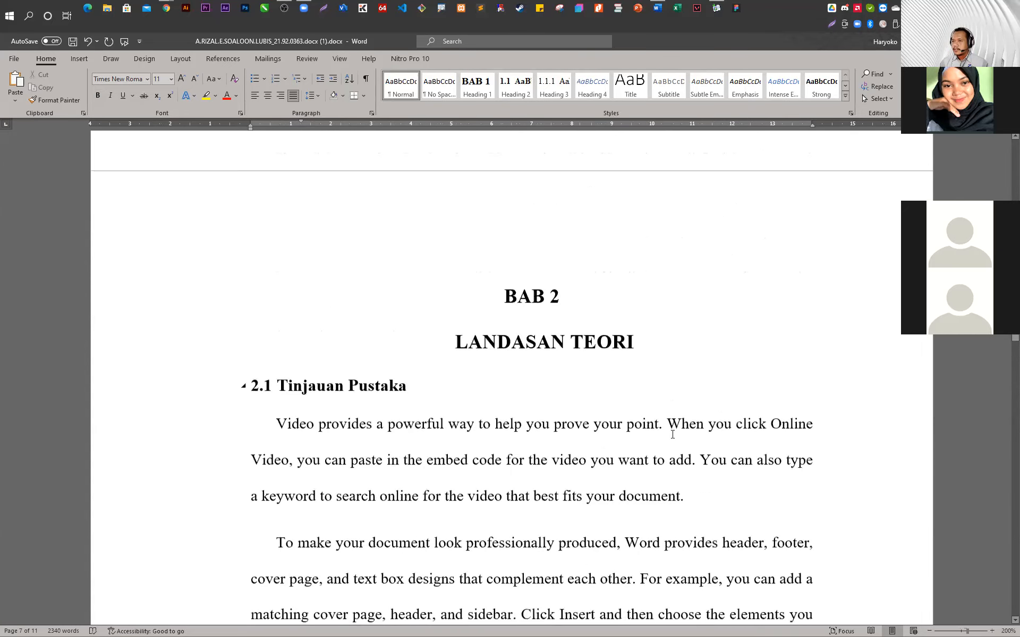
scroll(657, 344, up, 10)
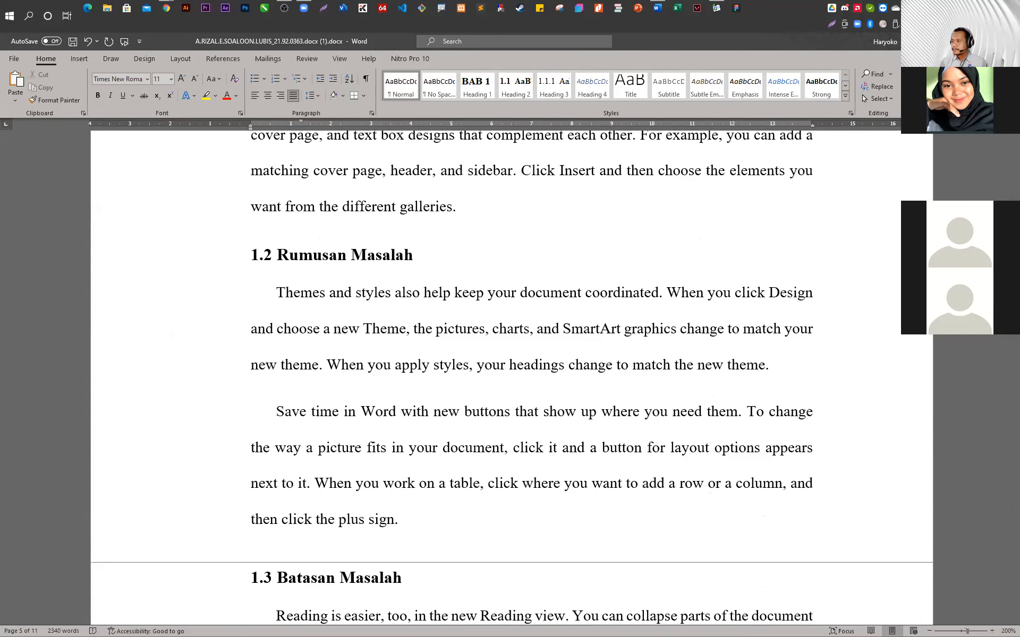
key(ctrl+w)
click(568, 363)
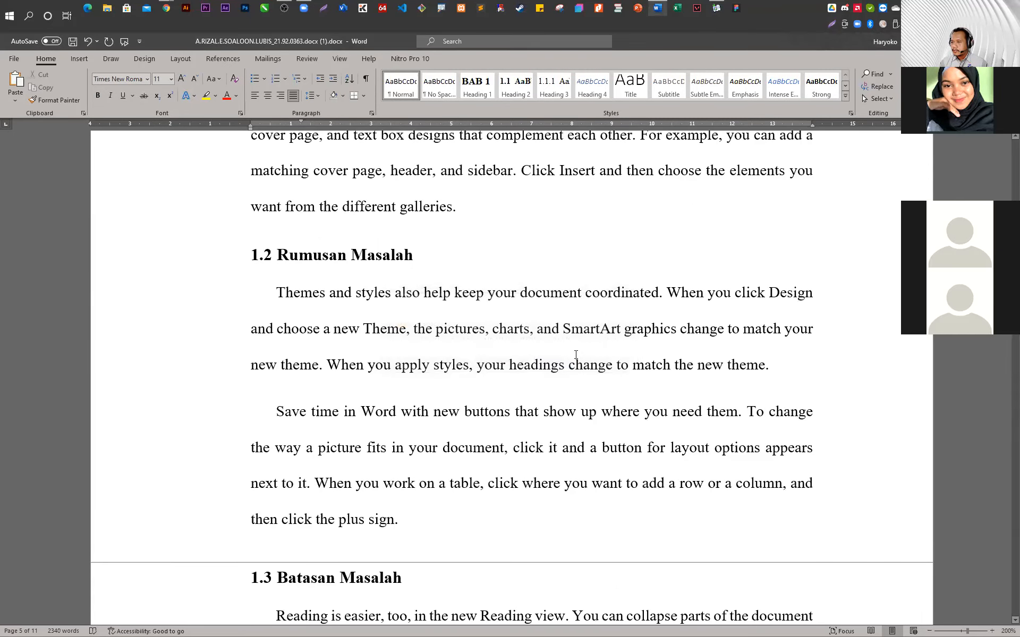
scroll(575, 353, up, 20)
scroll(585, 353, up, 10)
scroll(590, 348, down, 12)
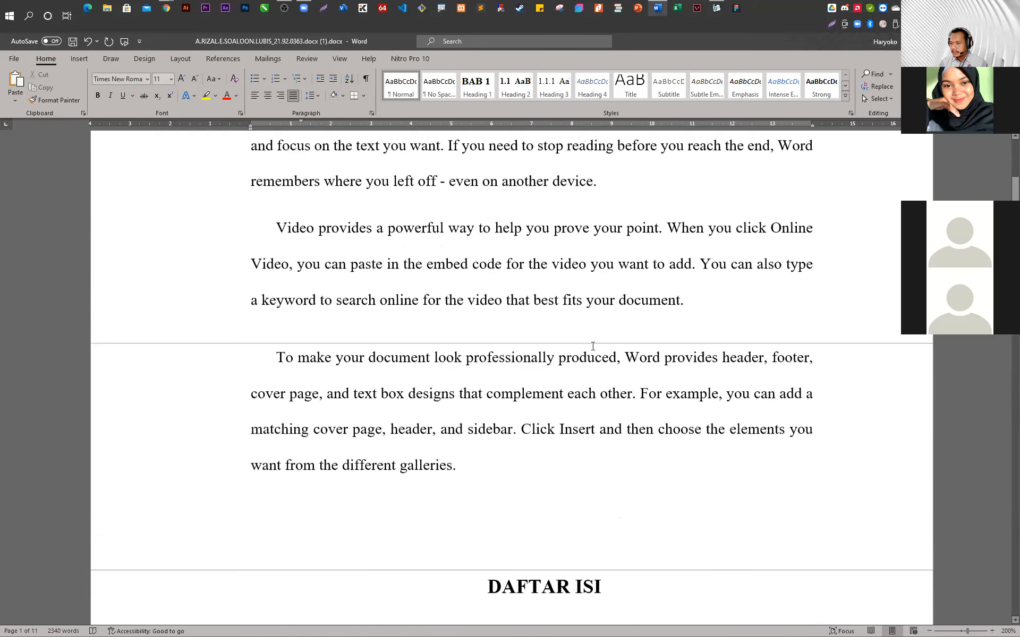
scroll(593, 345, down, 8)
scroll(592, 346, up, 3)
scroll(593, 345, down, 3)
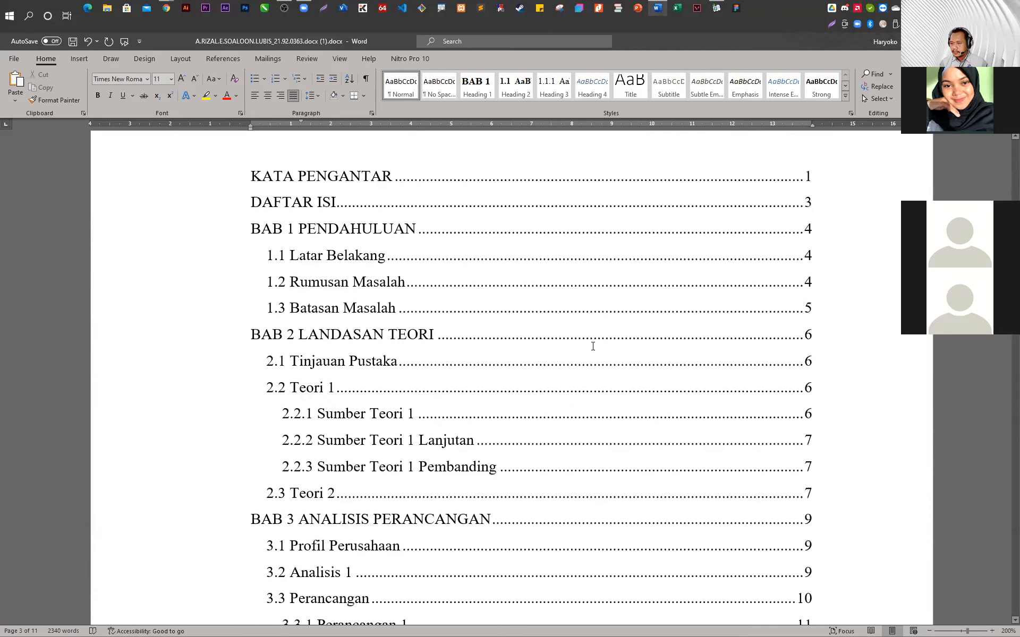
scroll(330, 383, down, 3)
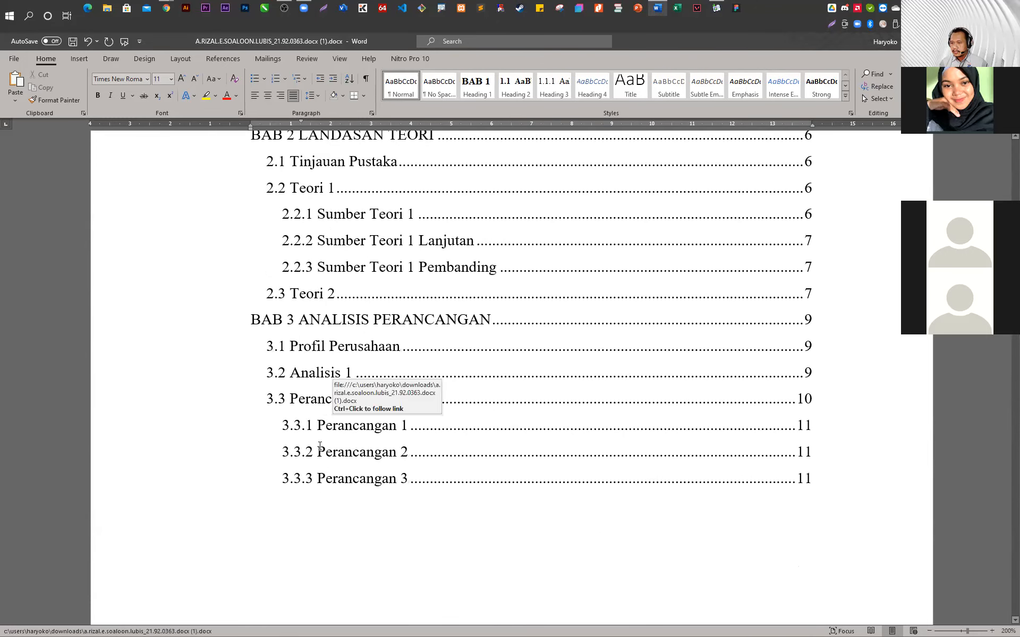
scroll(505, 307, up, 6)
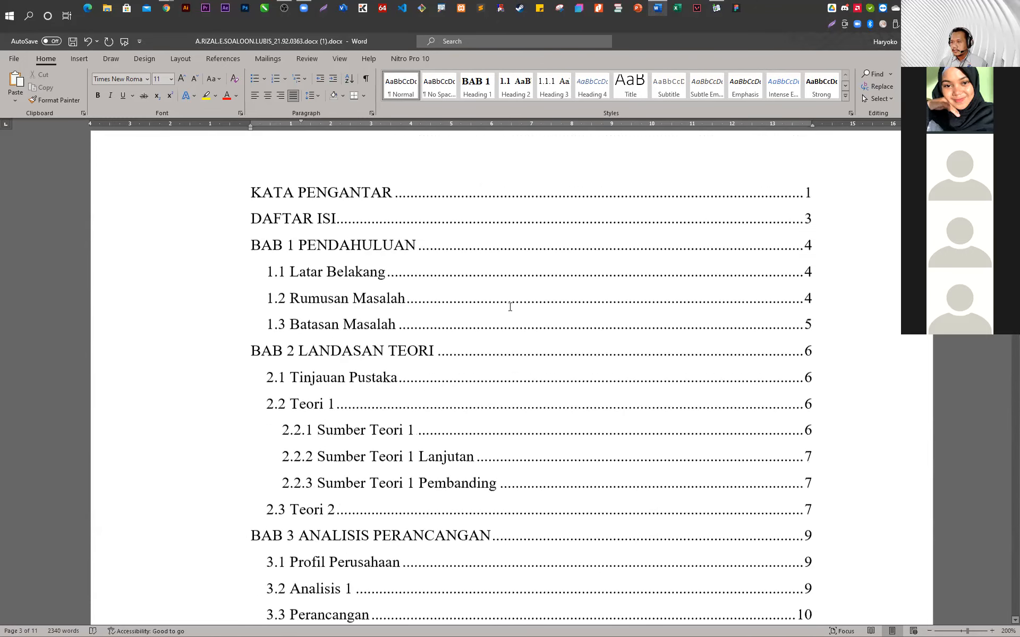
key(alt+F4)
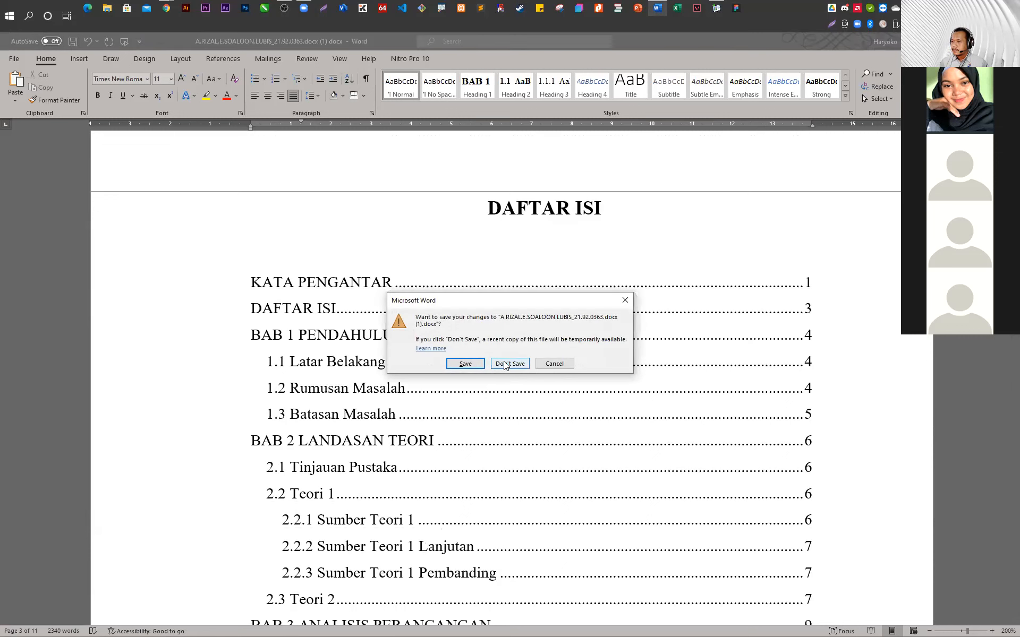
click(465, 364)
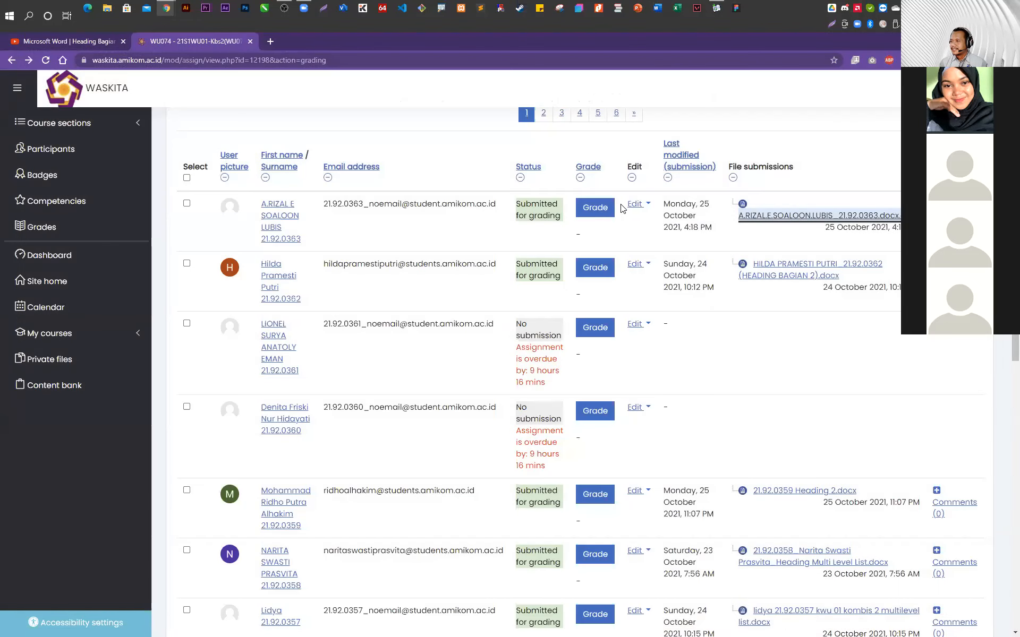
Grade the first student's submission 100, save it and move on to the next student's submission
click(601, 210)
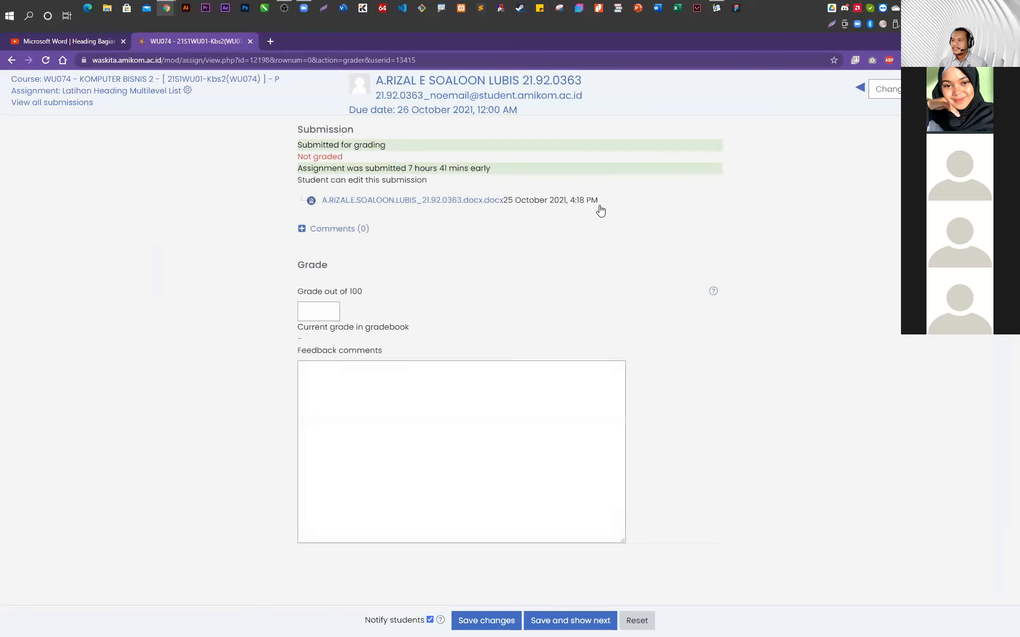
click(336, 311)
text(100)
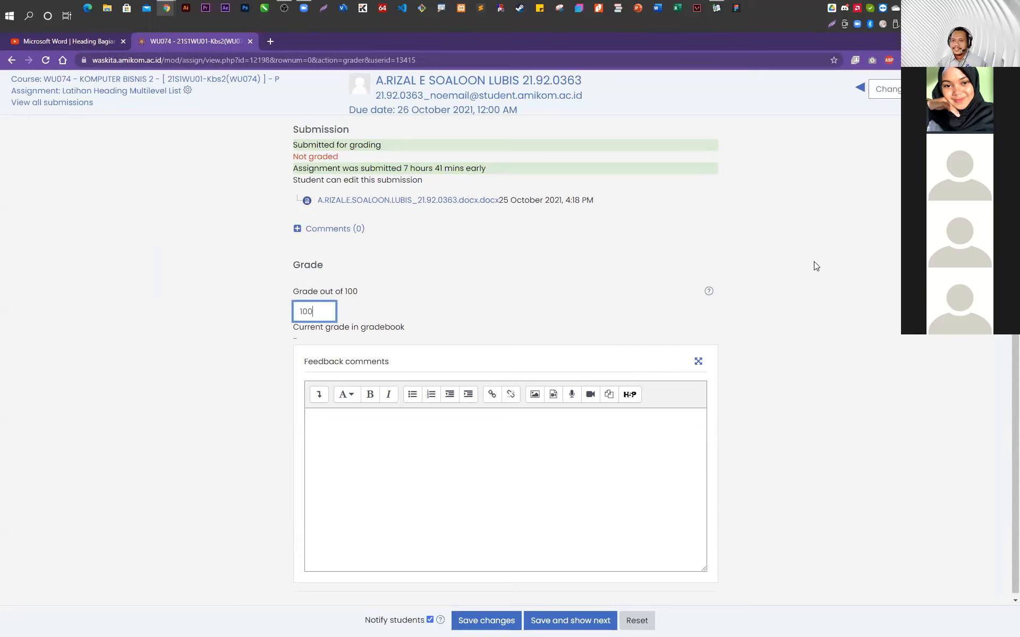
click(558, 623)
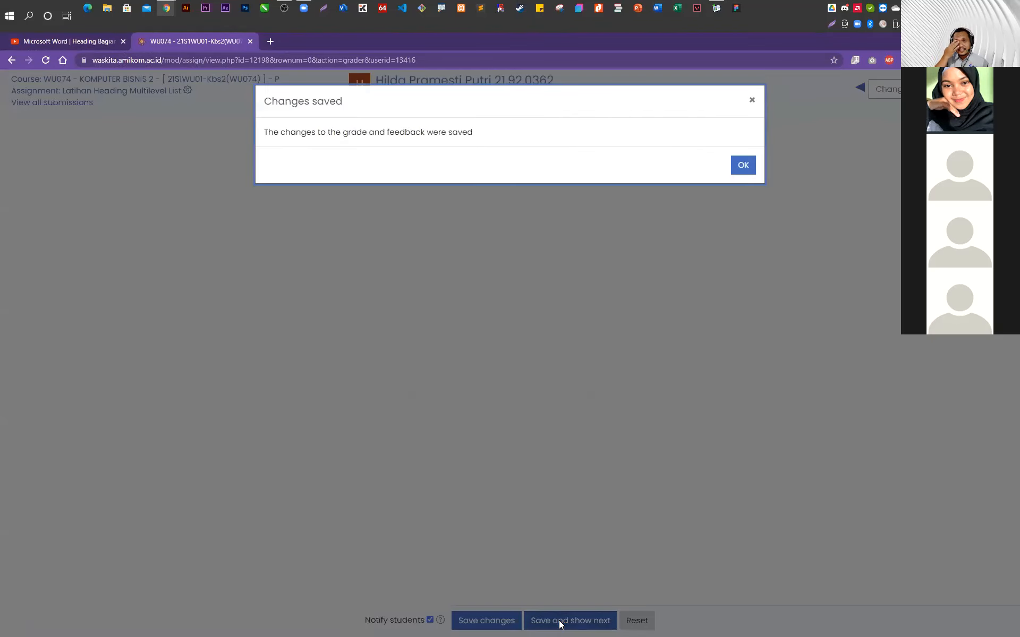
click(743, 165)
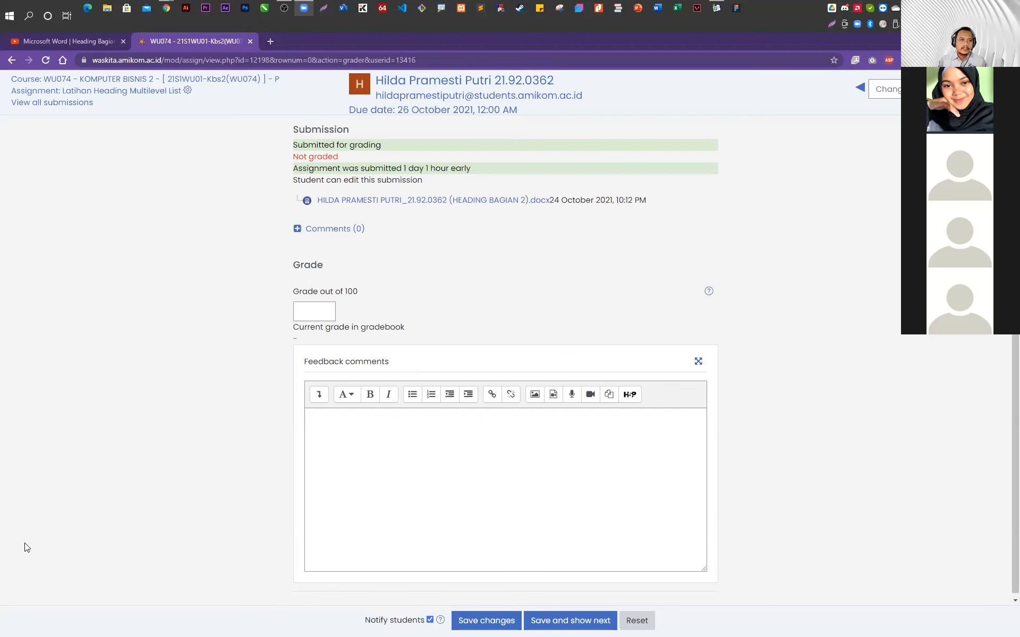
Go back from the YouTube multilevel list video to the channel's videos and locate the one on automatic table and figure lists
click(58, 45)
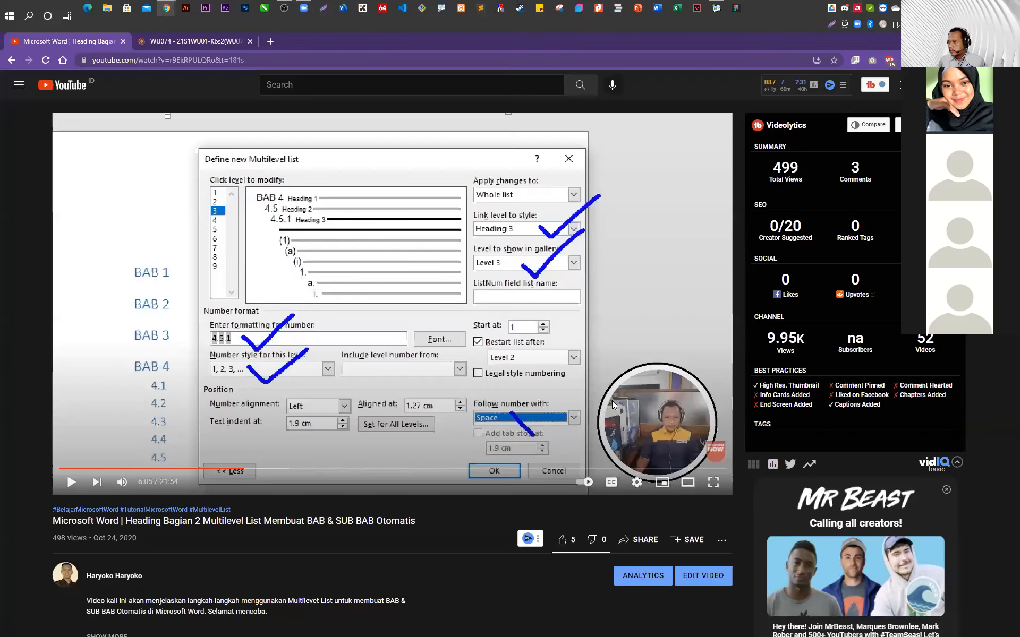
click(11, 60)
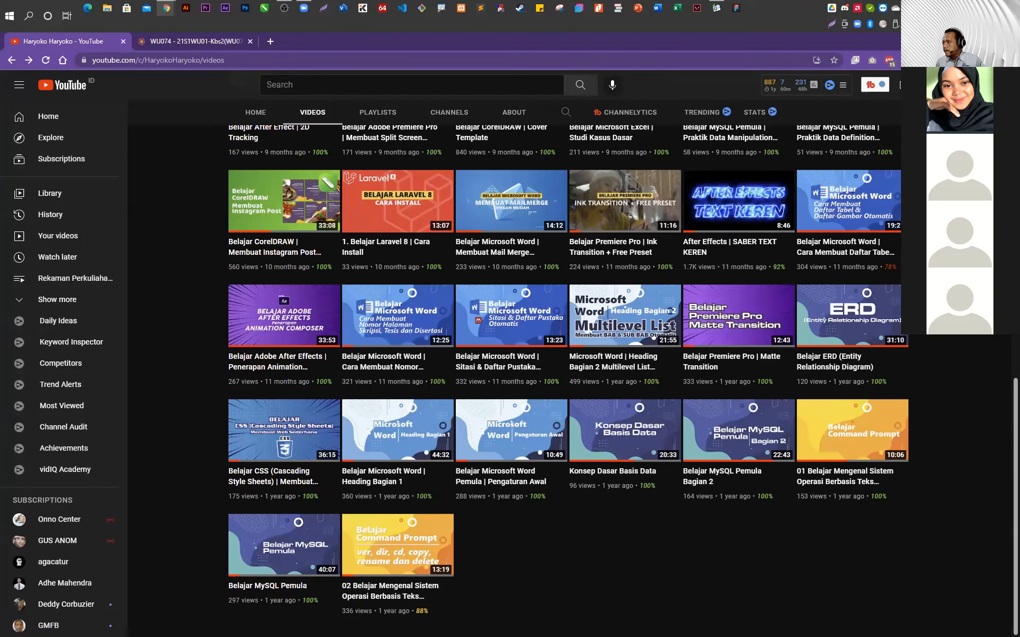
mouse_move(861, 227)
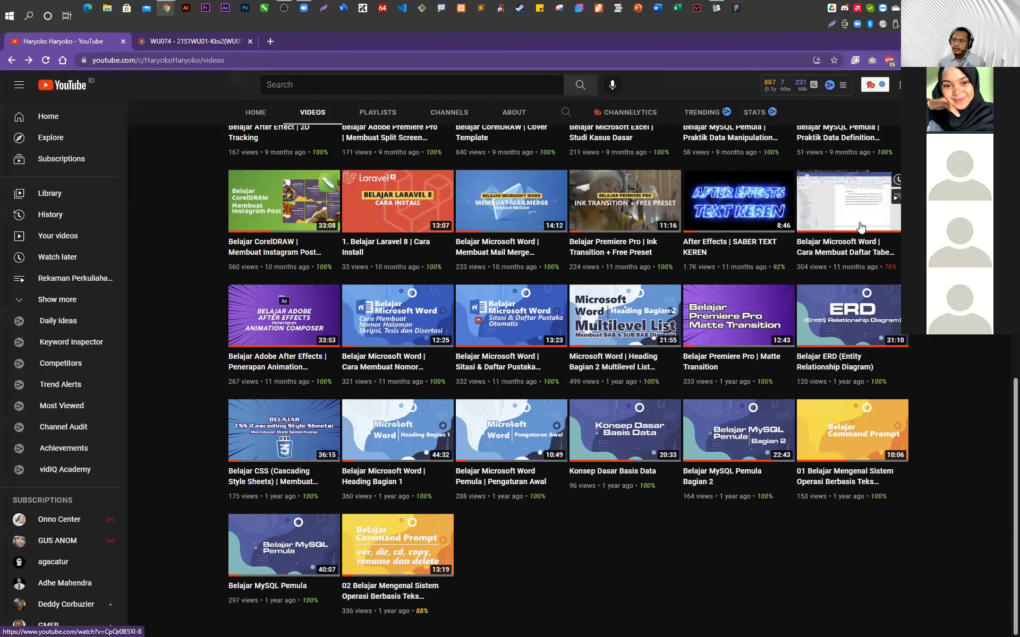
Reopen the first student's downloaded document from File Explorer's recent files and bring it back to the front after checking the YouTube video list
click(108, 7)
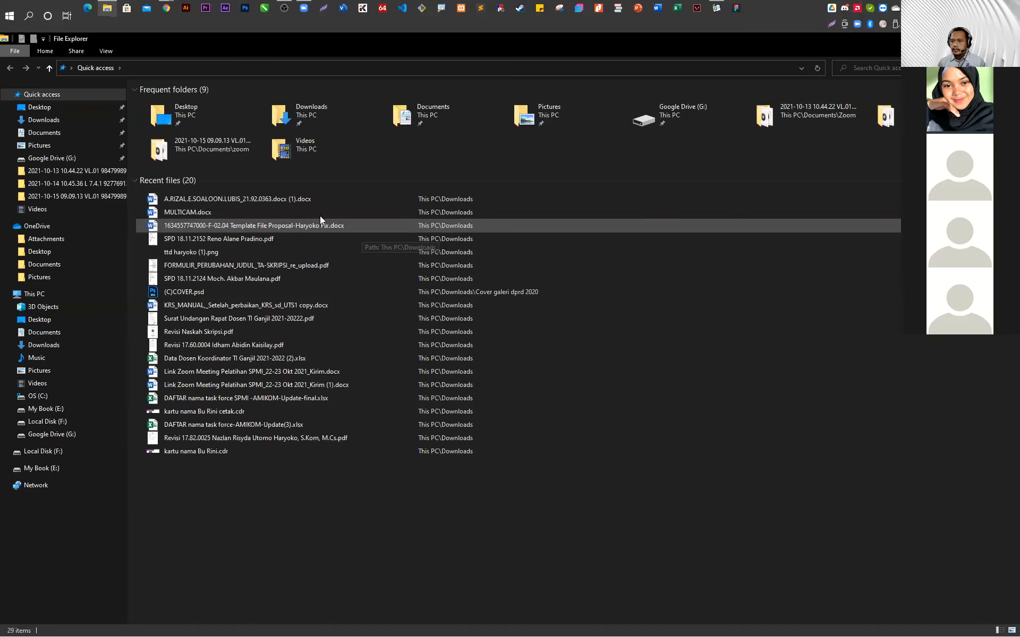
double_click(277, 199)
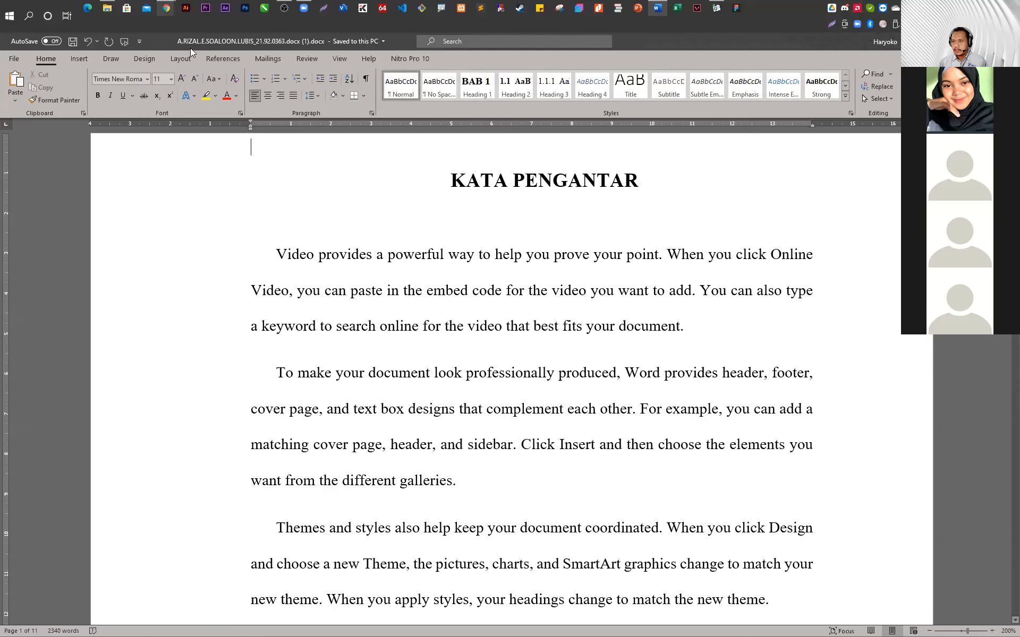
click(166, 7)
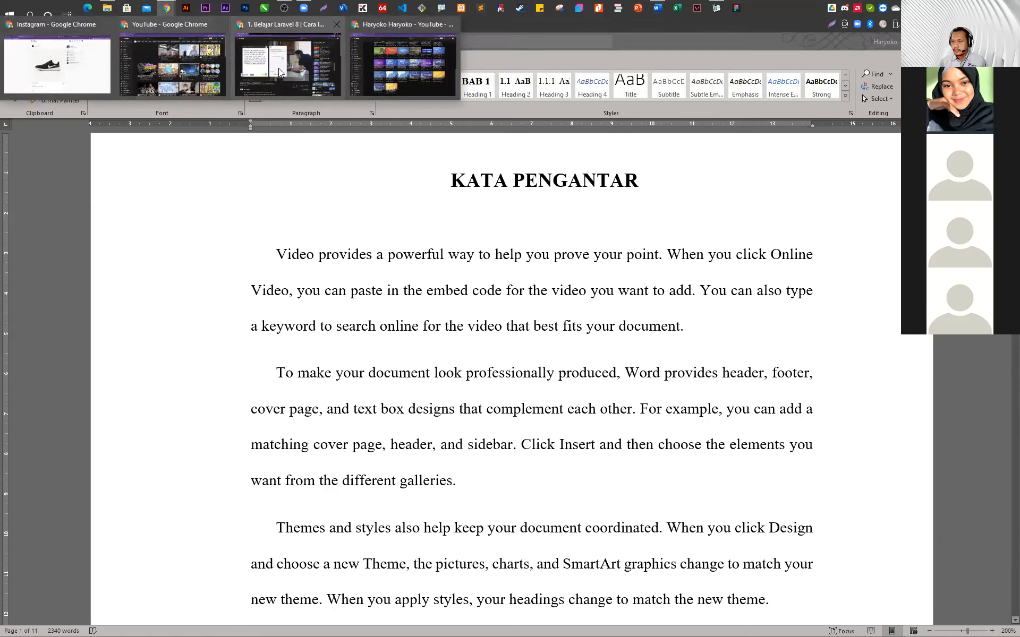
click(417, 75)
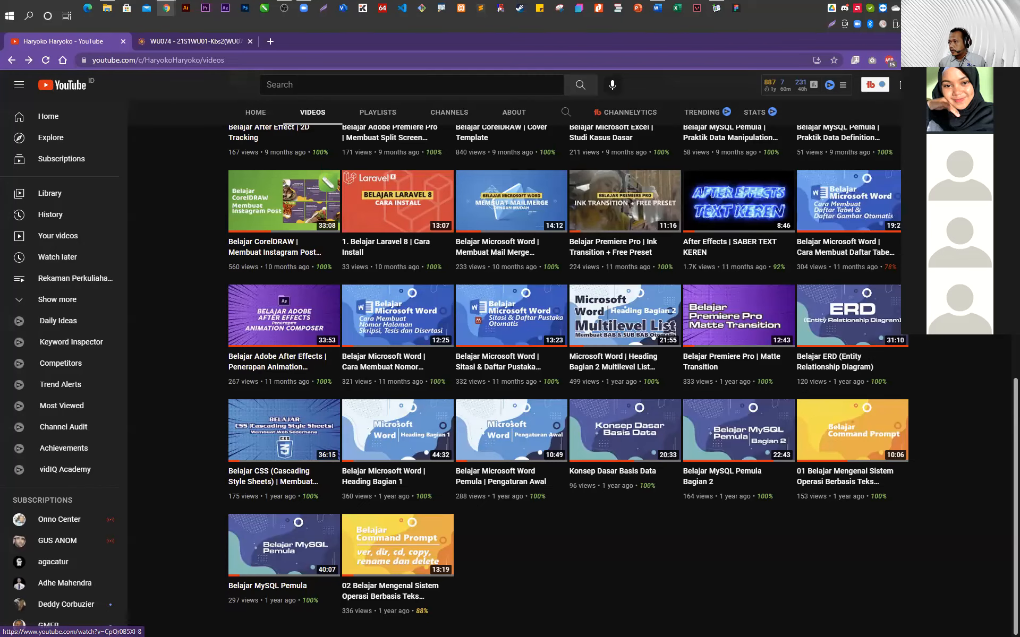
click(959, 41)
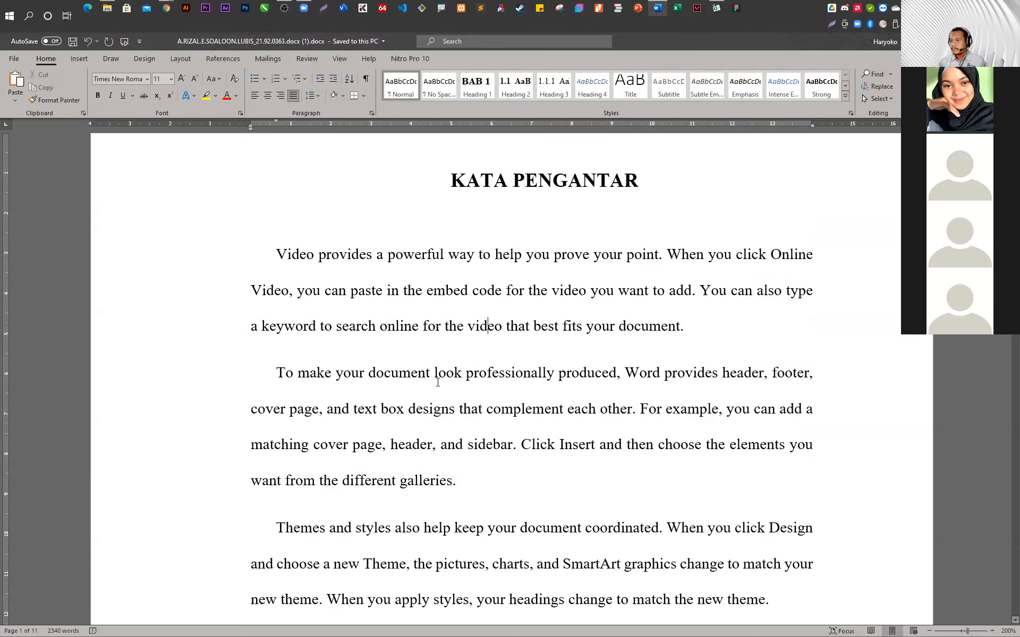
Examine the document's pages from Kata Pengantar to the Bab 2 theory sections and return to the Daftar Isi page
scroll(304, 413, down, 10)
scroll(303, 414, down, 15)
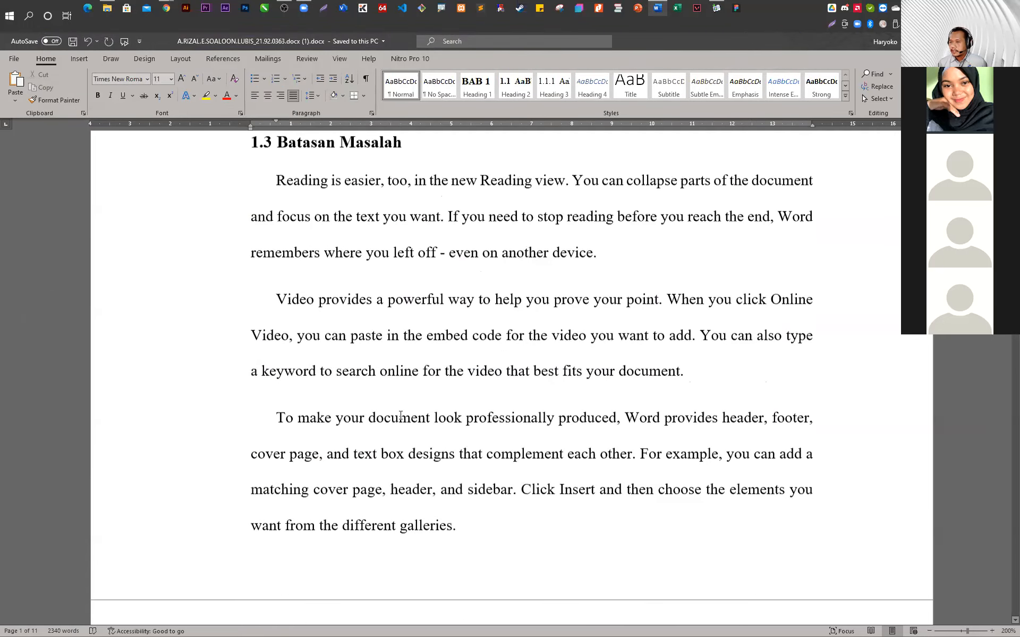
scroll(356, 403, down, 6)
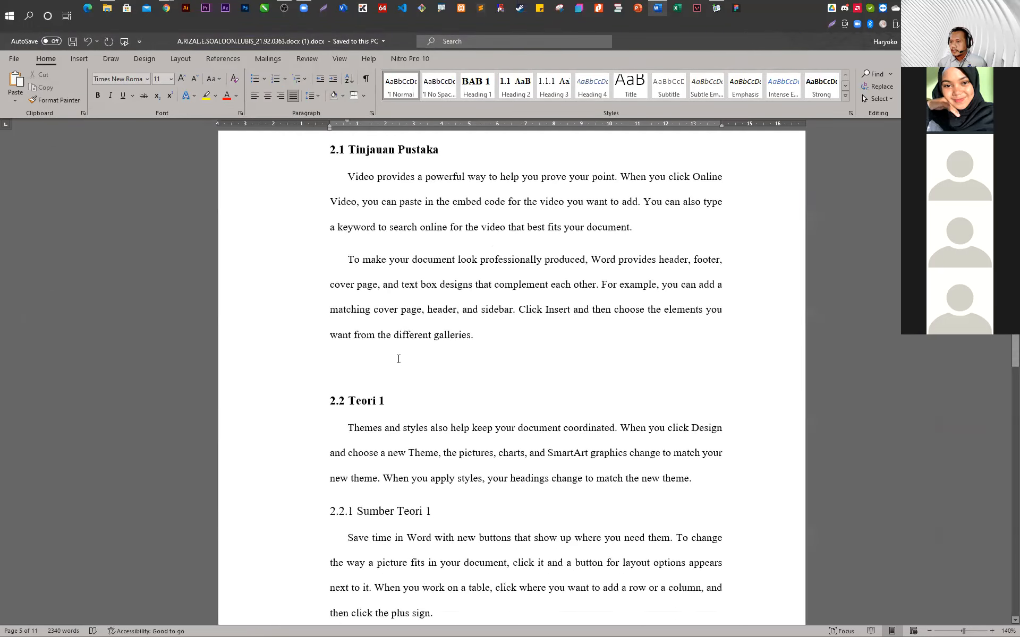
scroll(398, 357, up, 5)
double_click(441, 243)
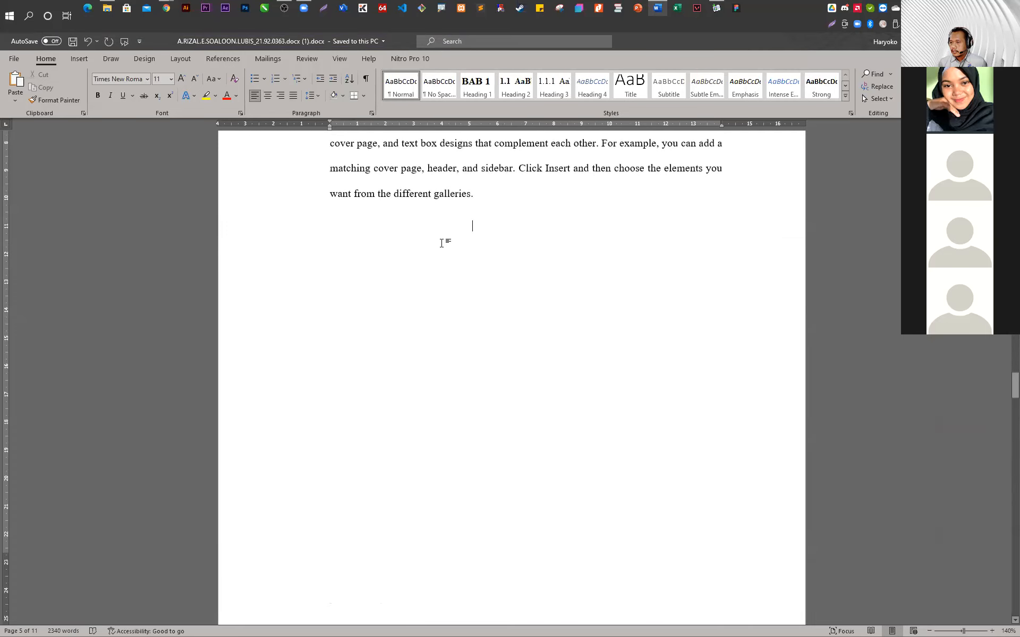
scroll(512, 376, up, 4)
scroll(512, 377, down, 10)
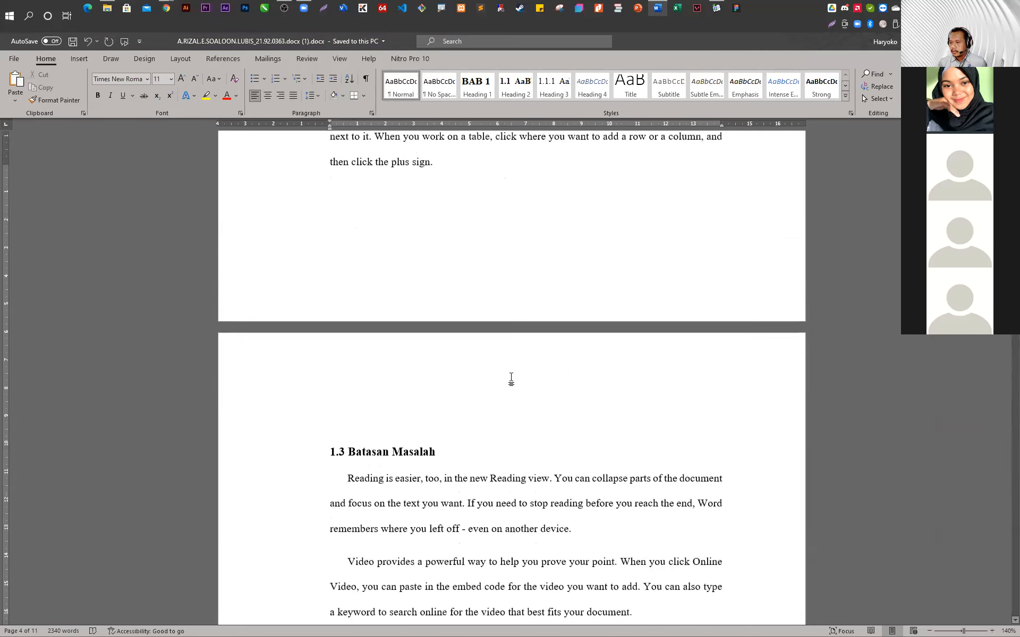
scroll(512, 376, up, 12)
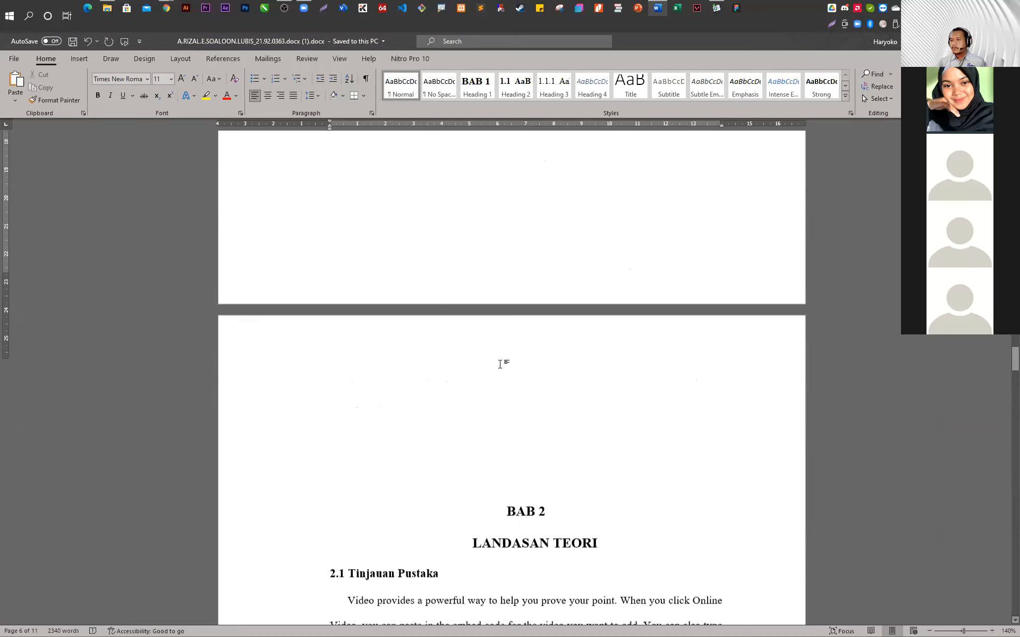
scroll(499, 364, up, 12)
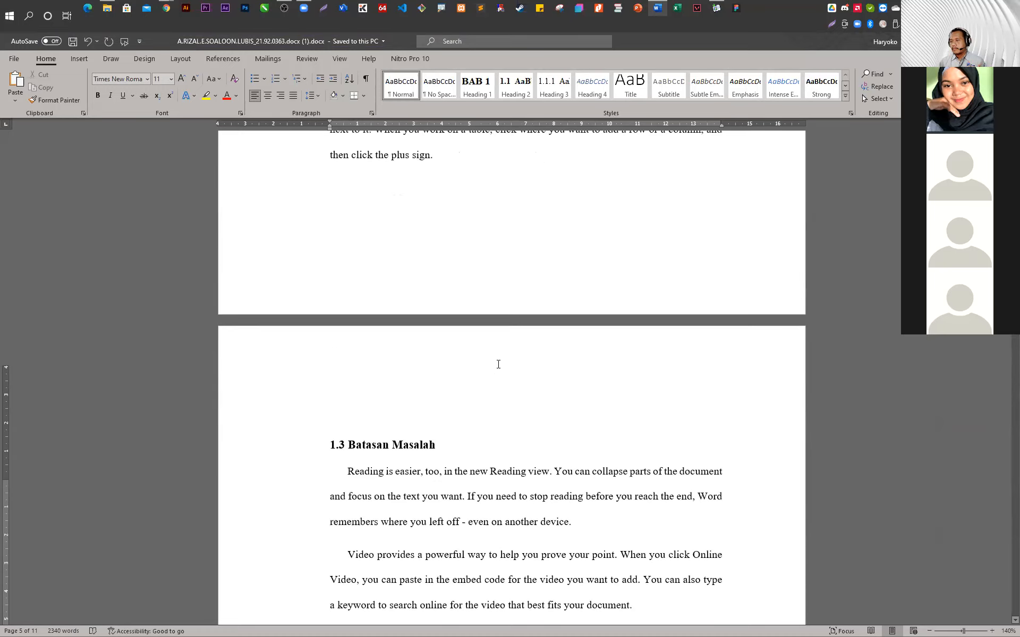
scroll(498, 364, up, 2)
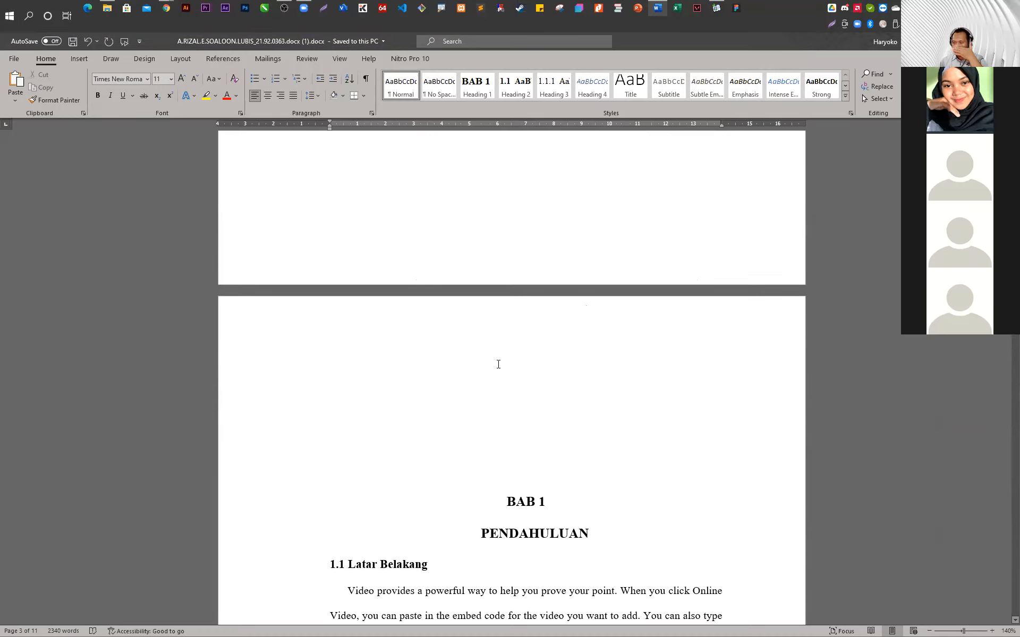
scroll(498, 364, up, 15)
scroll(500, 361, up, 15)
scroll(498, 363, down, 10)
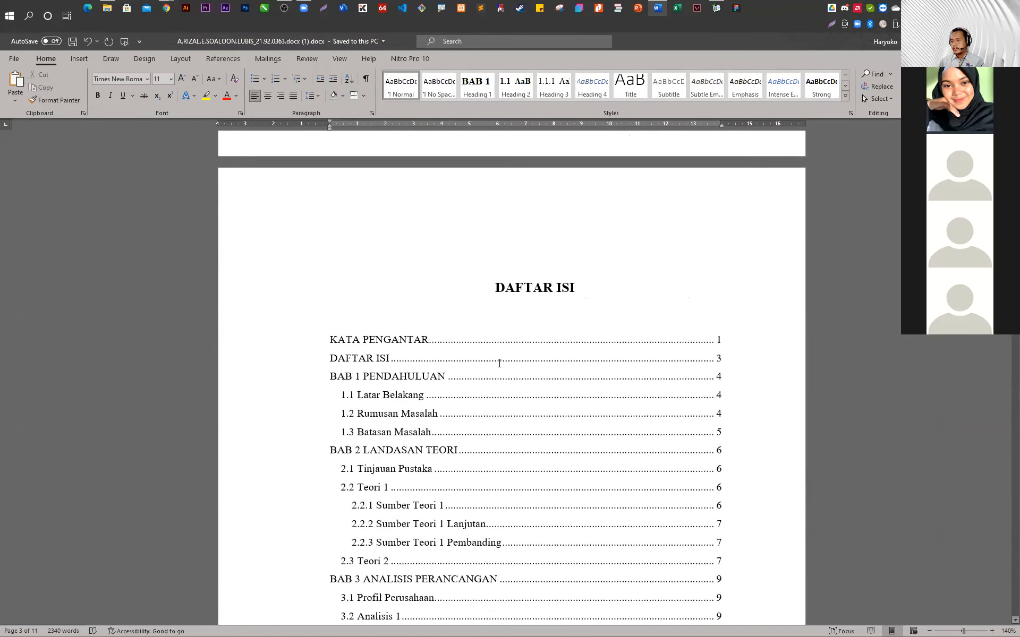
Add two new pages after the table of contents, one titled DAFTAR TABEL and the other DAFTAR GAMBAR
click(774, 249)
click(755, 261)
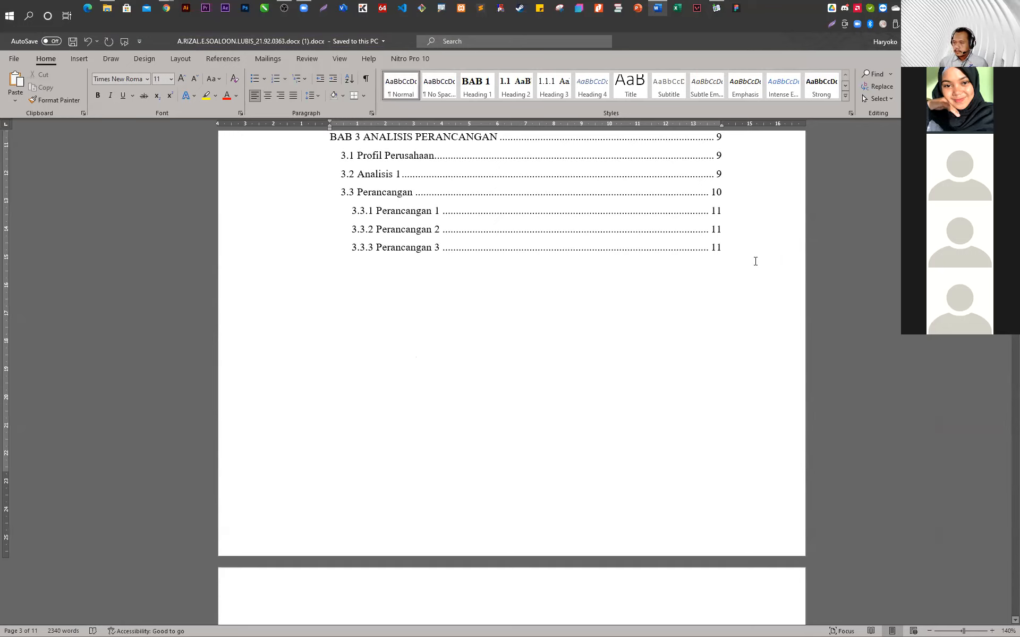
key(Return)
key(ctrl+Return)
text(DAFTAR G)
key(BackSpace)
text(TABEL)
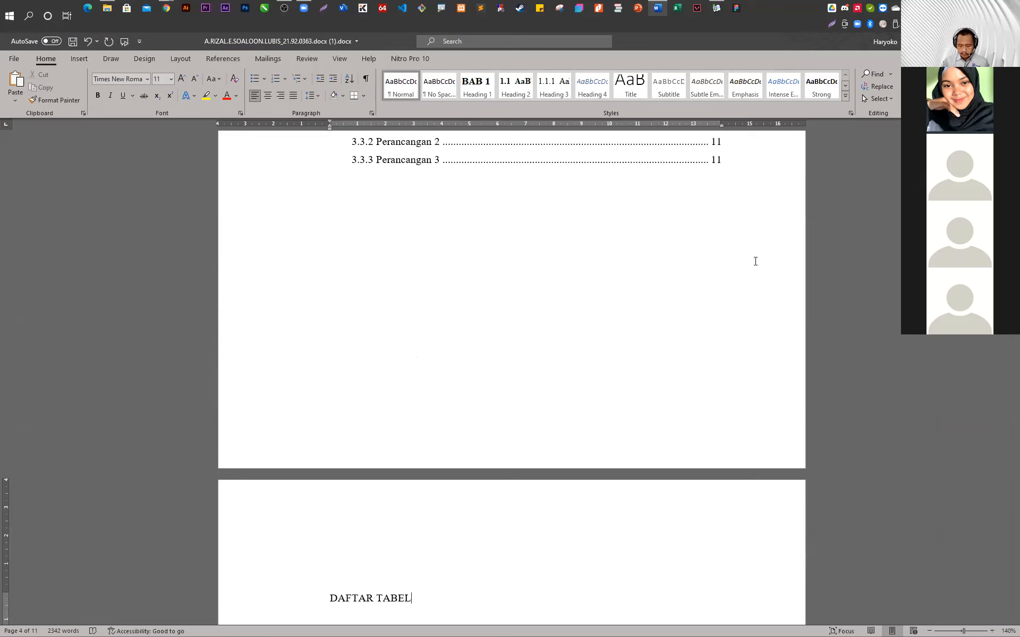
key(ctrl+Return)
text(DAFTAR GAMBAR)
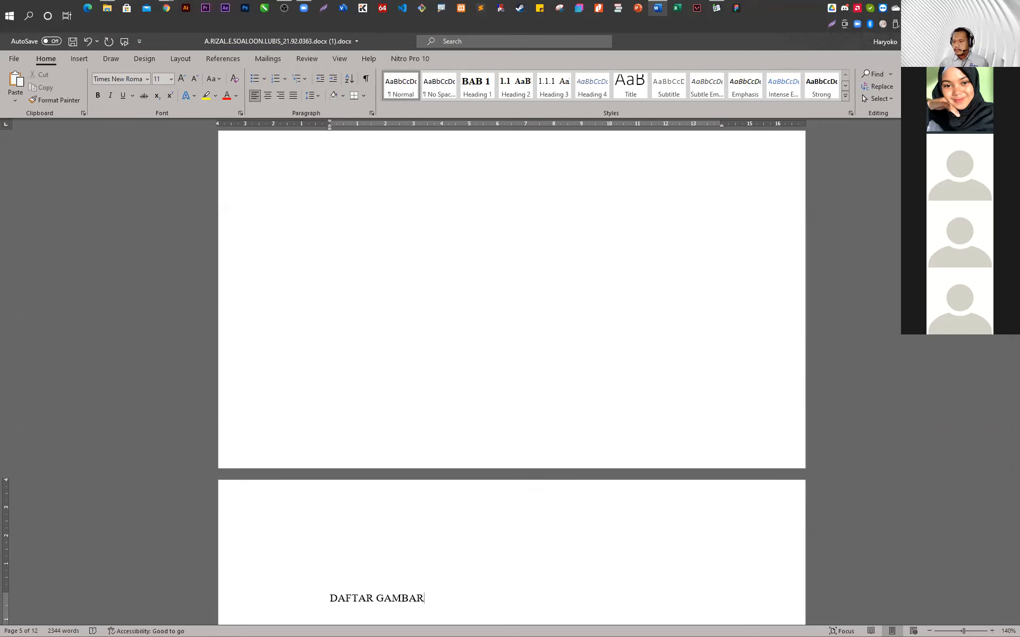
Apply the Heading 1 style to the DAFTAR TABEL title
scroll(763, 260, up, 12)
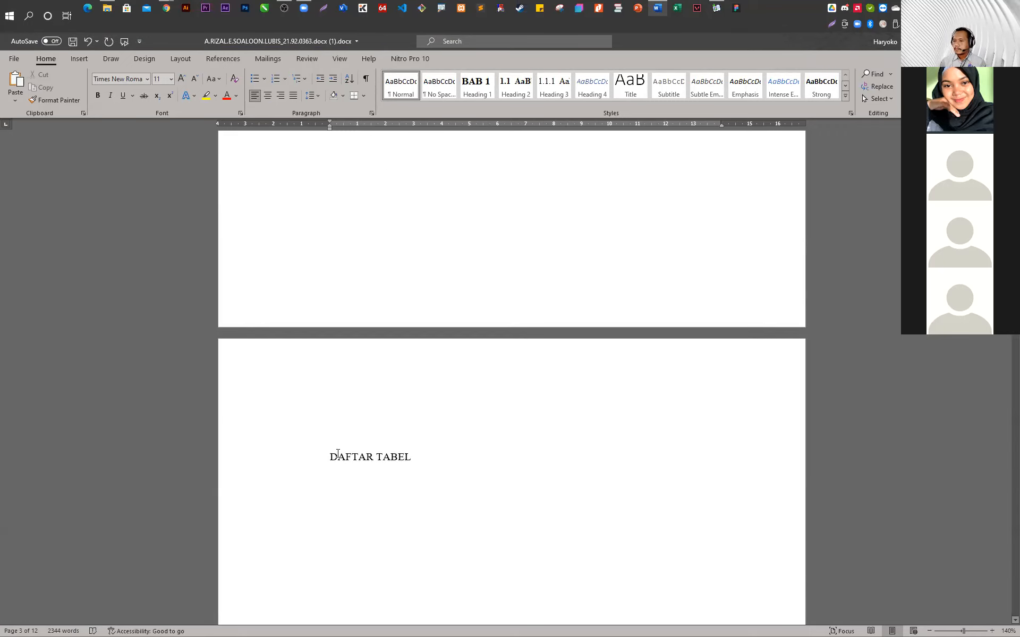
drag(330, 457, 403, 462)
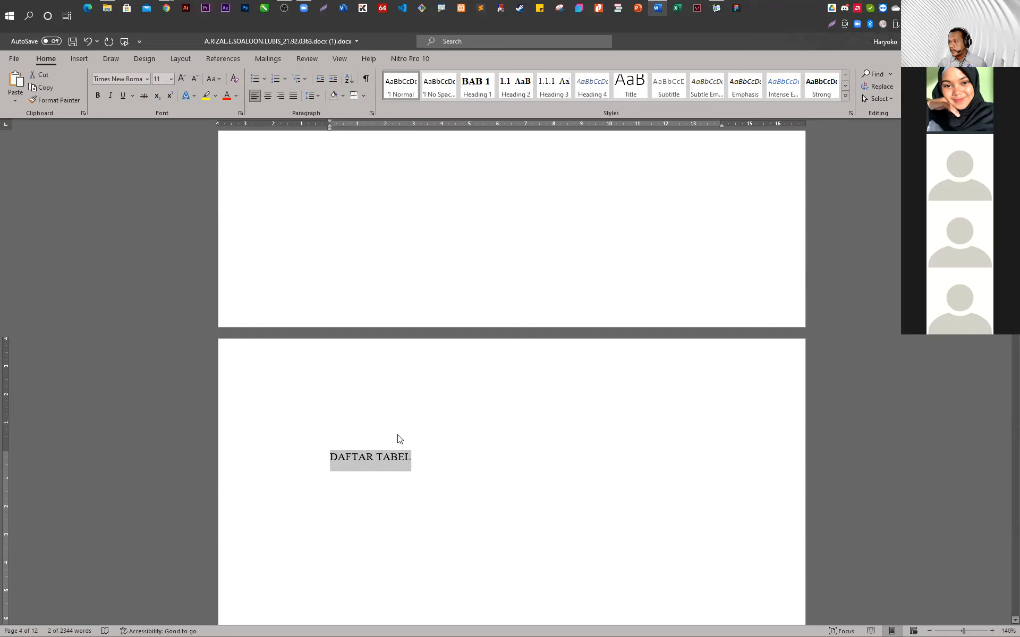
click(476, 89)
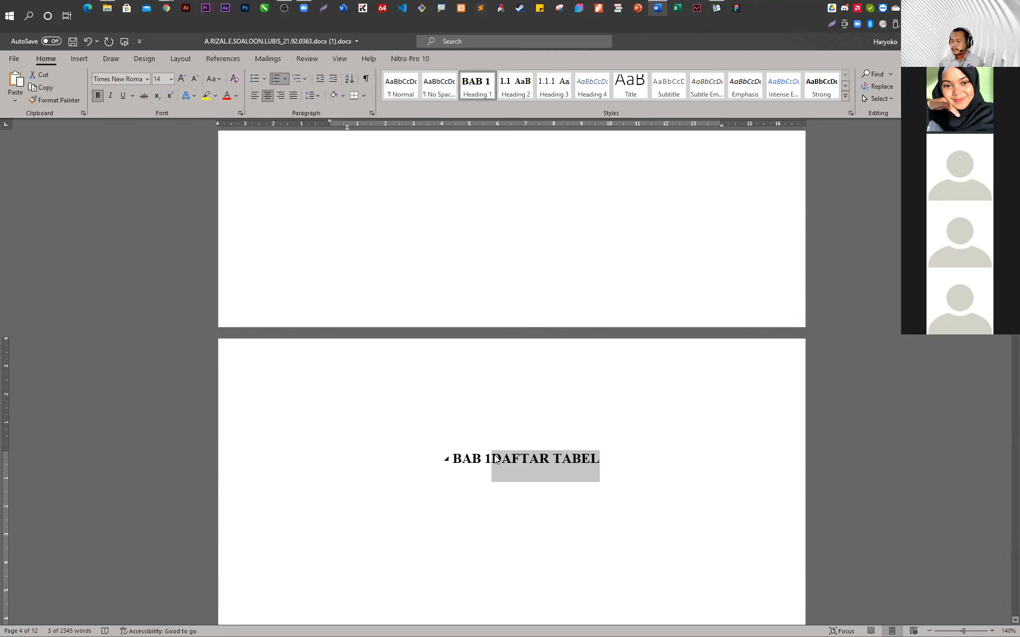
Apply the Heading 1 style to the DAFTAR GAMBAR title
scroll(493, 459, down, 3)
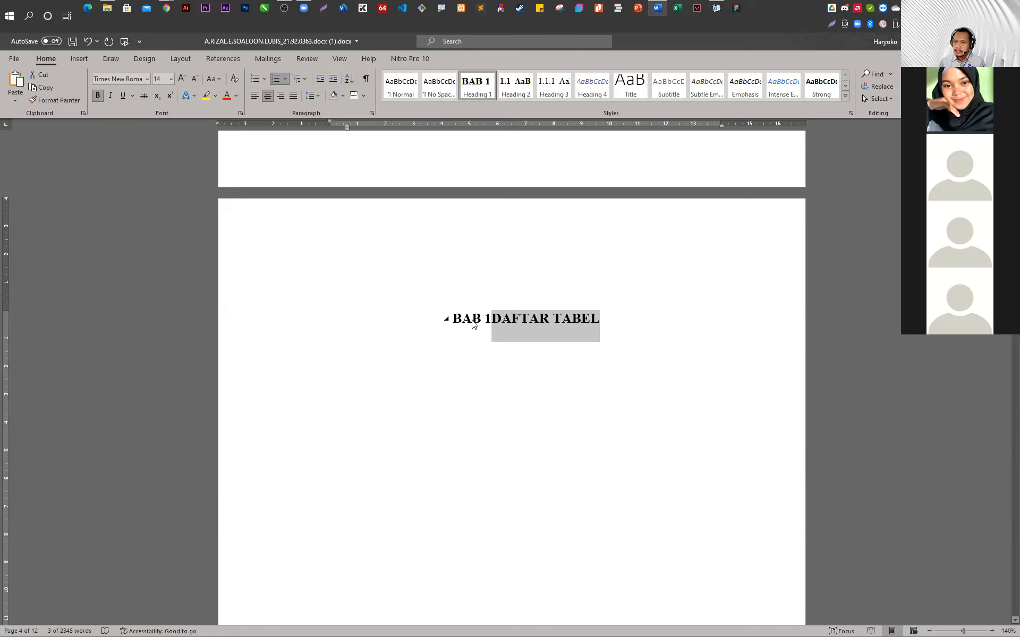
scroll(474, 325, down, 18)
drag(423, 317, 329, 317)
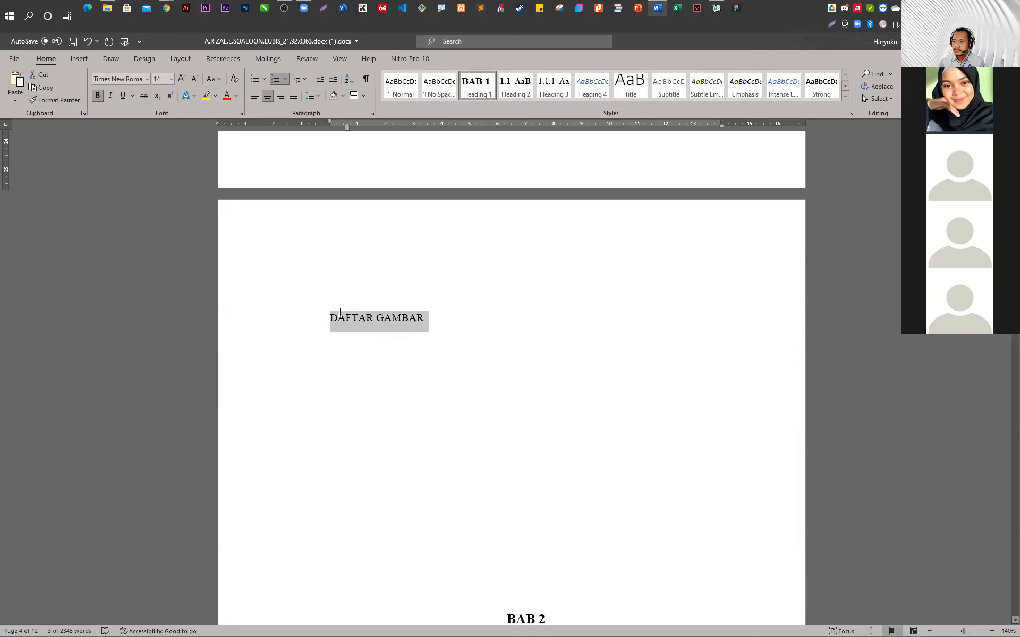
click(482, 83)
scroll(579, 378, down, 10)
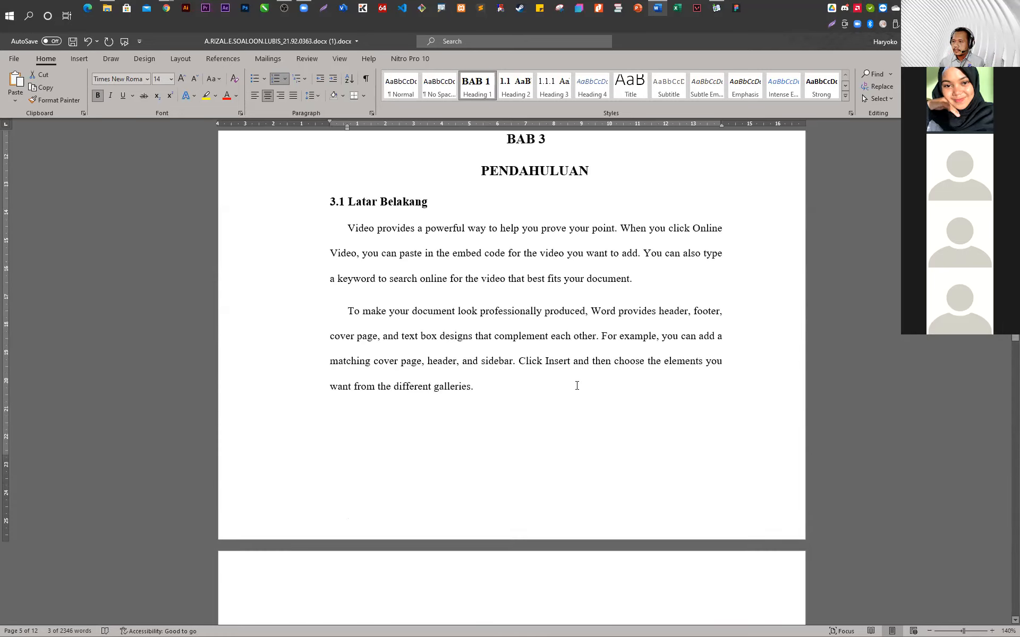
scroll(577, 385, up, 3)
click(514, 267)
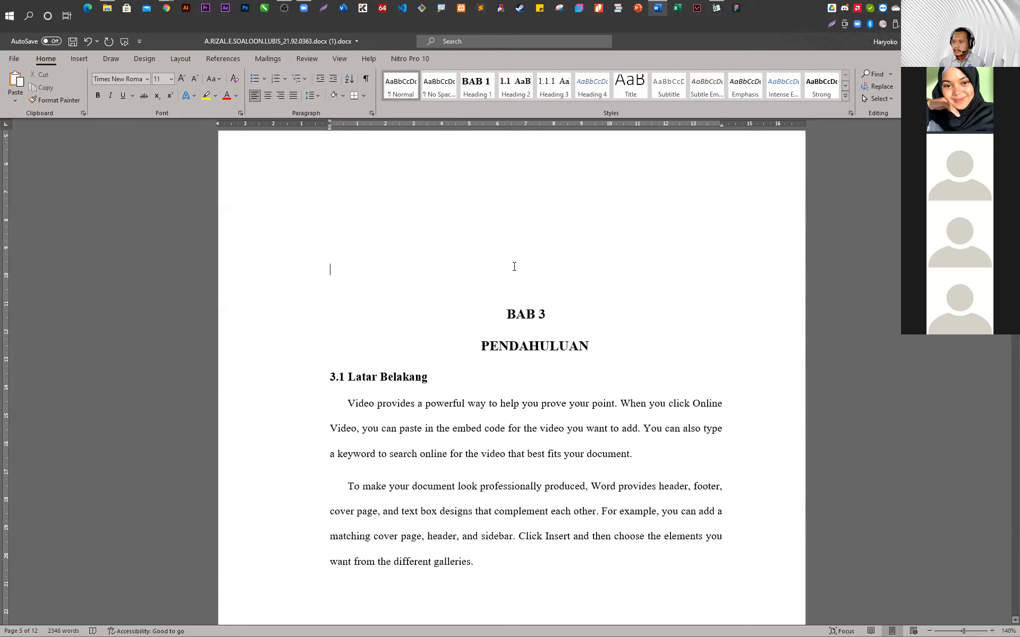
Remove the BAB numbering from the DAFTAR TABEL title, centre it, and set its hanging indent to the left margin
scroll(514, 266, up, 20)
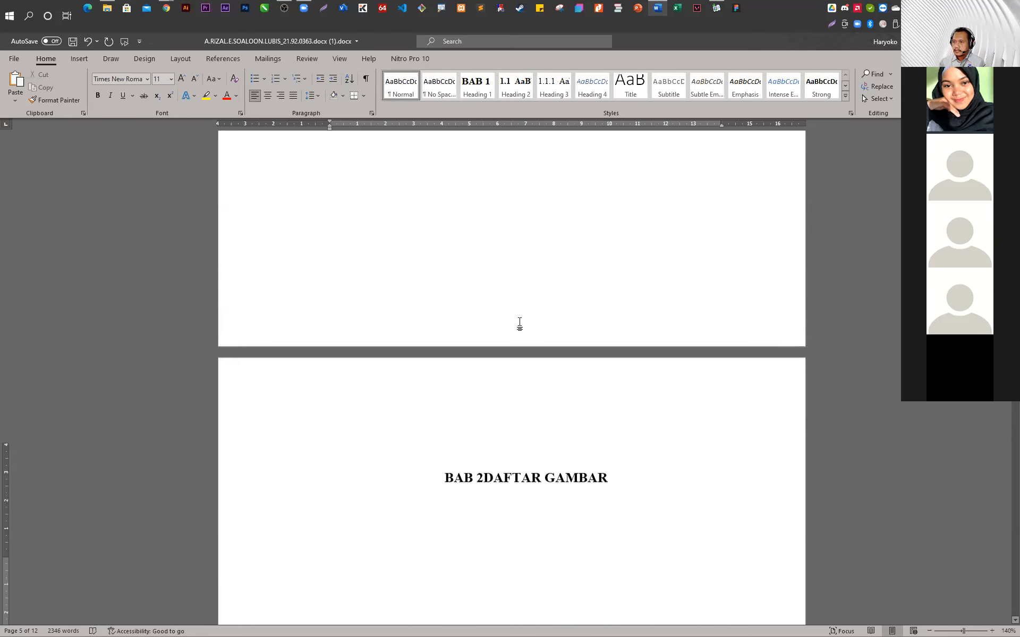
scroll(482, 355, down, 1)
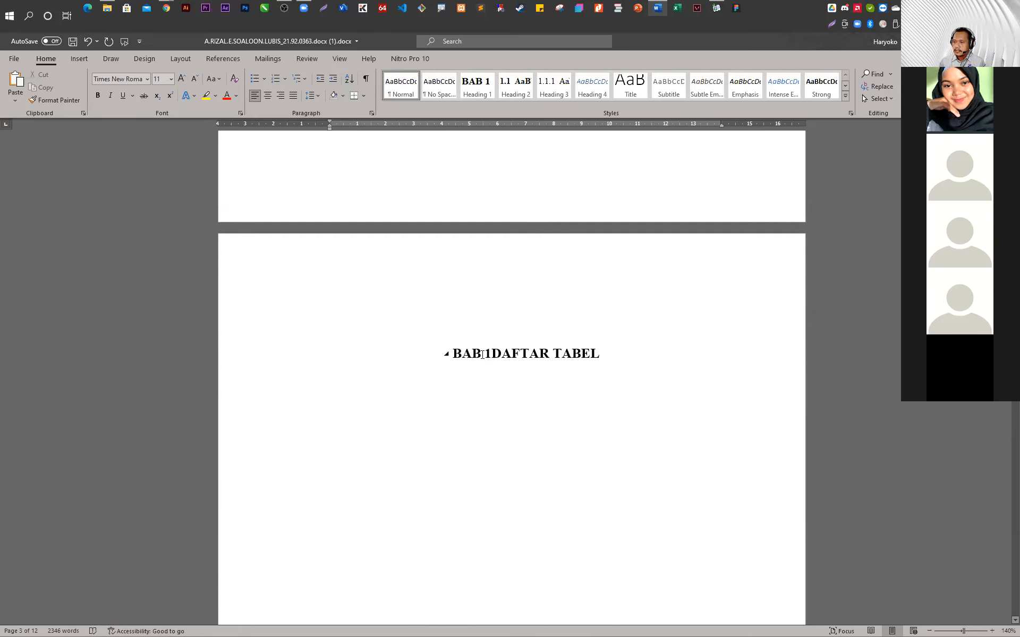
click(493, 352)
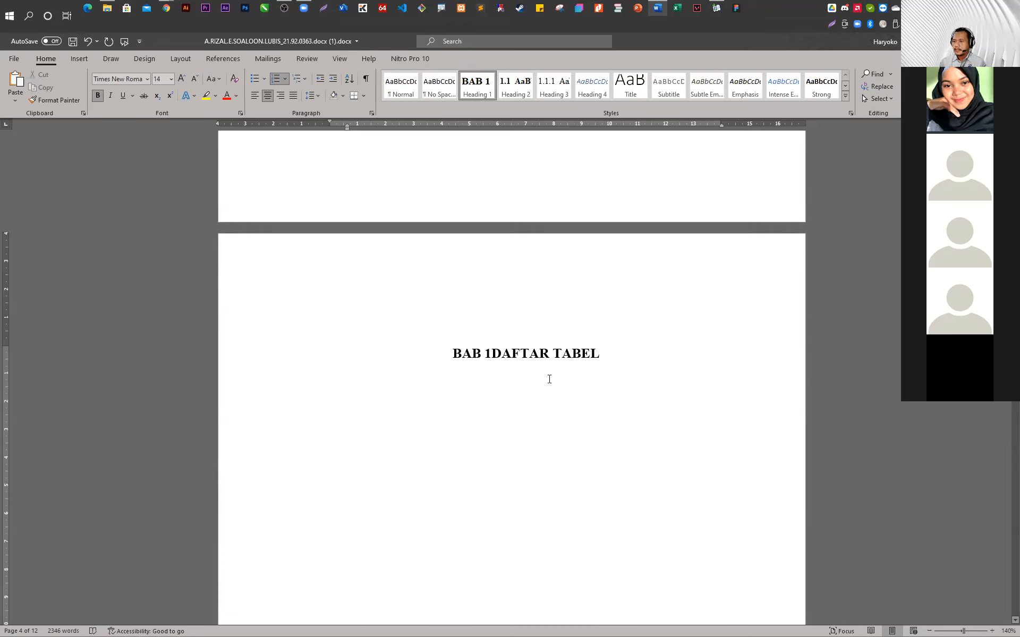
key(BackSpace)
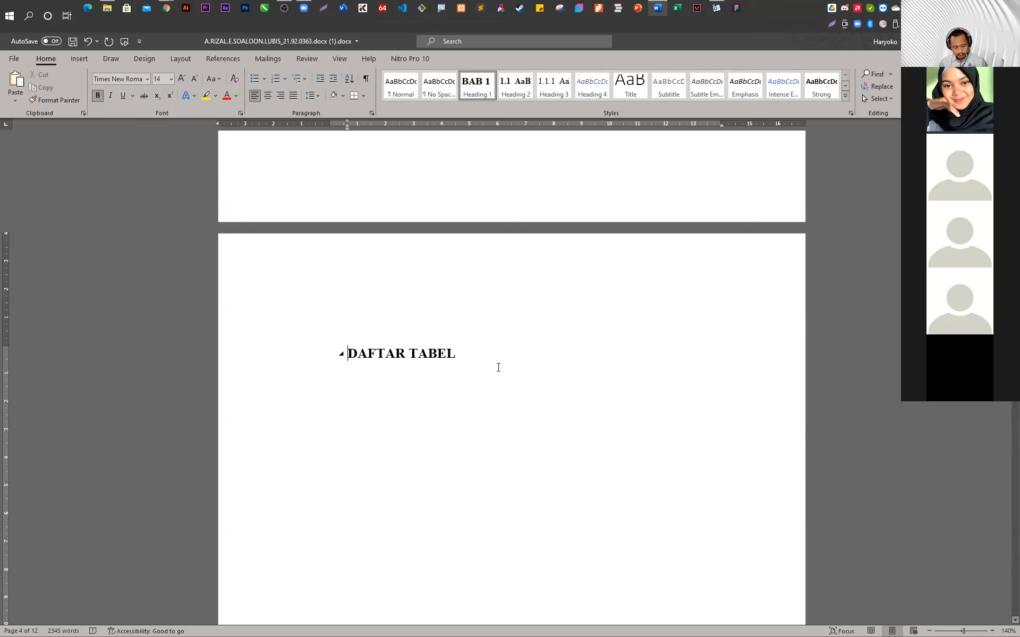
key(ctrl+e)
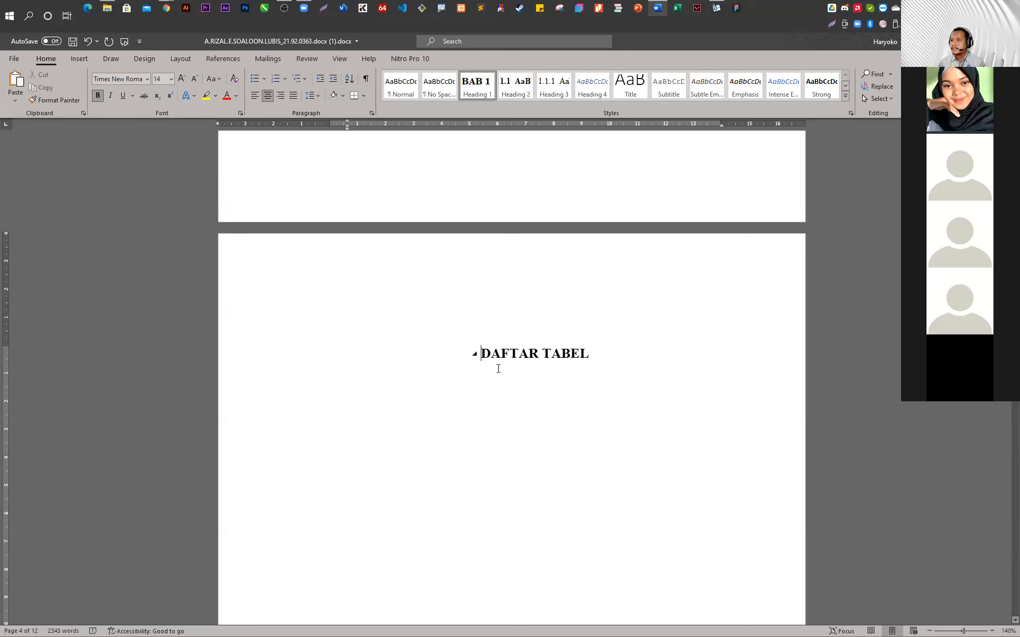
drag(347, 127, 330, 132)
Set the hanging indent of the PENDAHULUAN chapter heading to the left margin so its title centres under the chapter number
scroll(596, 533, down, 15)
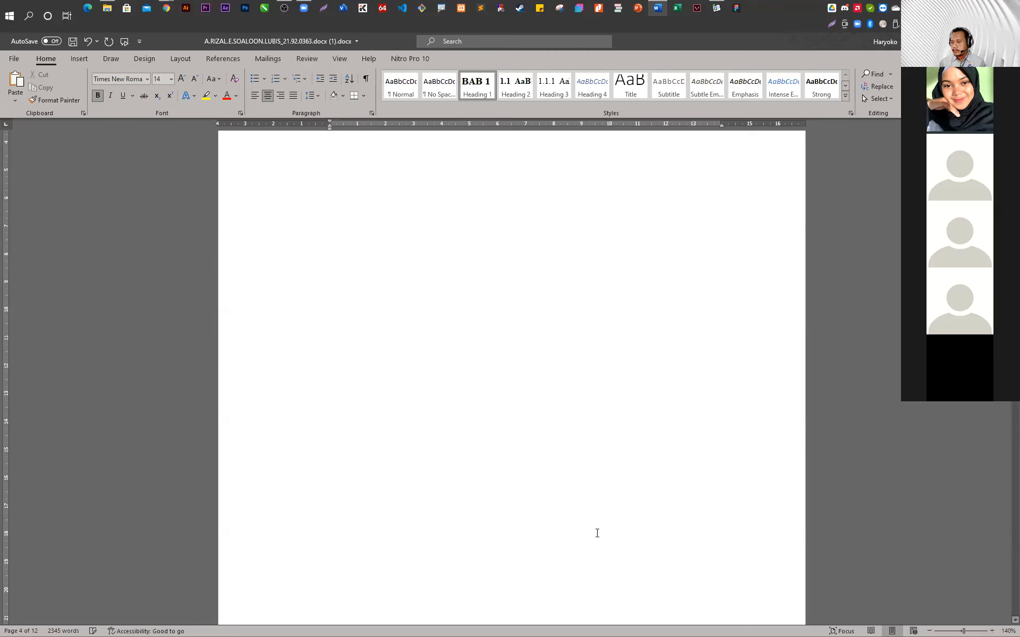
scroll(548, 467, down, 20)
scroll(505, 320, up, 4)
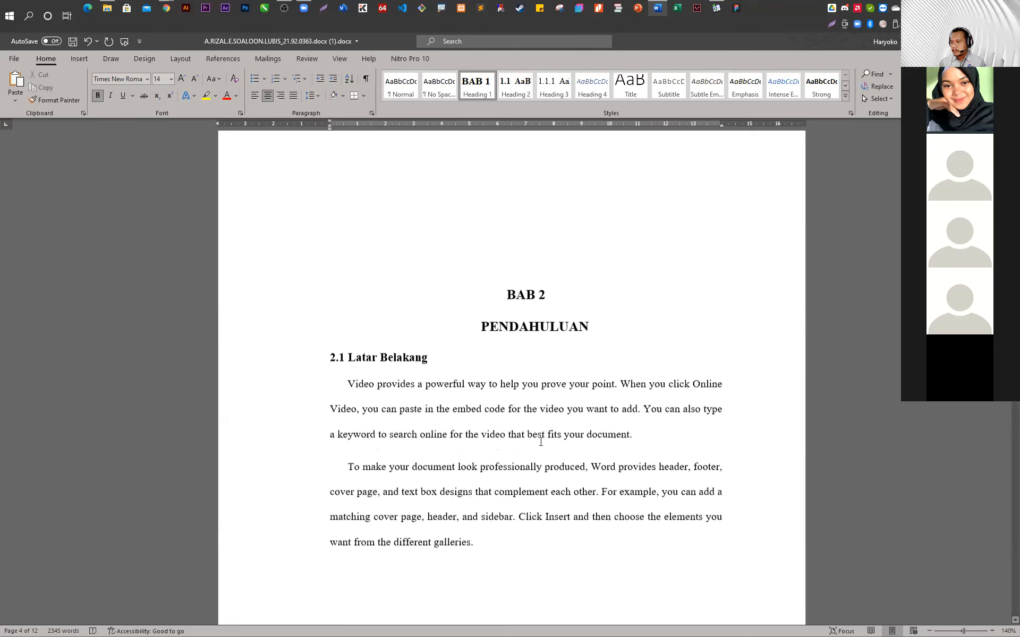
click(508, 317)
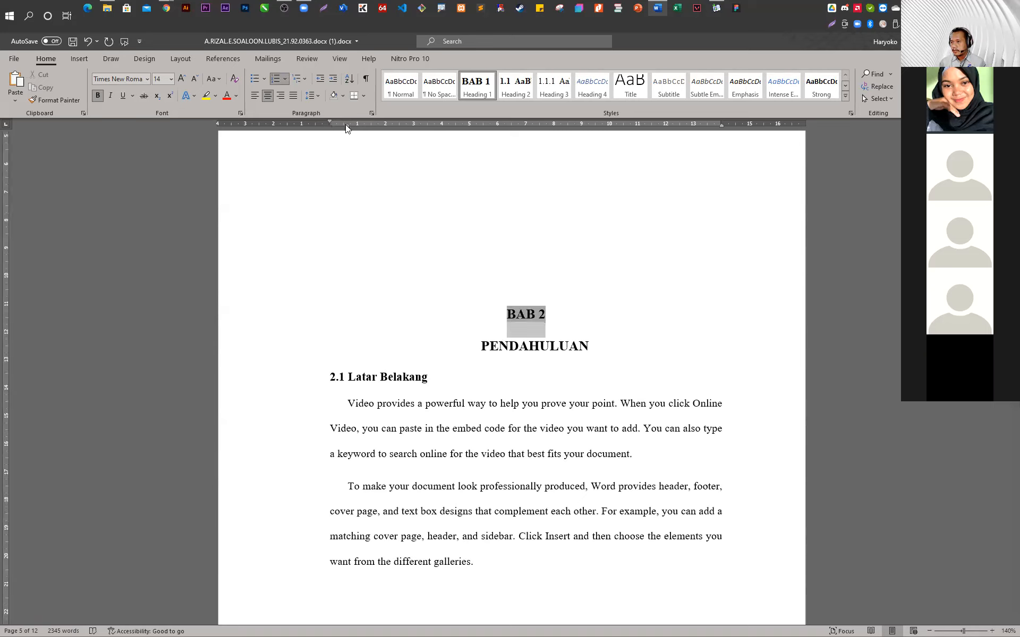
drag(345, 126, 330, 127)
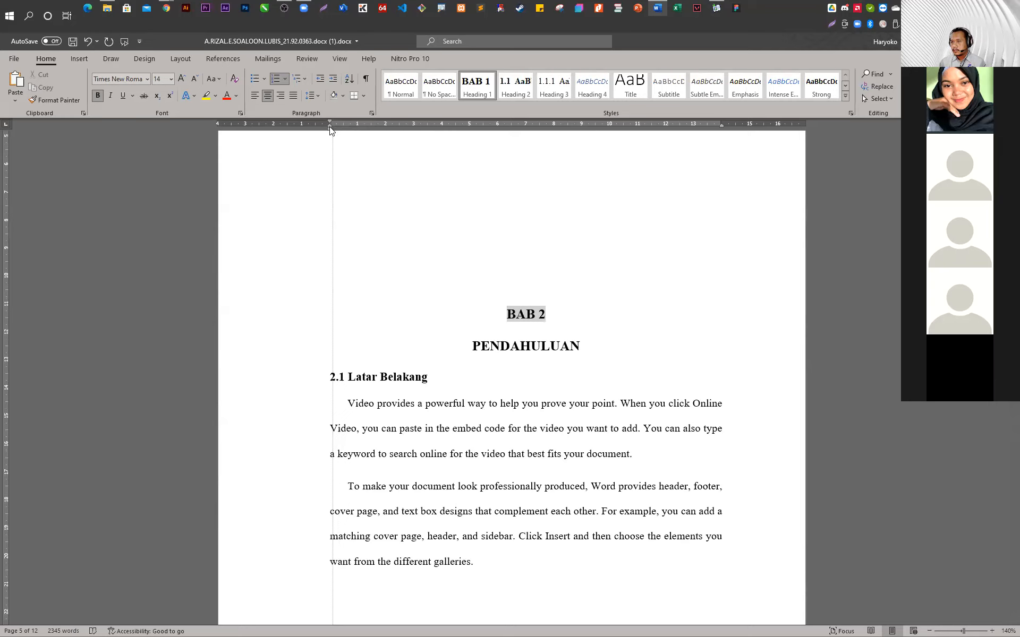
click(629, 290)
Remove the BAB numbering from the DAFTAR GAMBAR title, centre it, and set its hanging indent to the left margin
scroll(605, 432, up, 8)
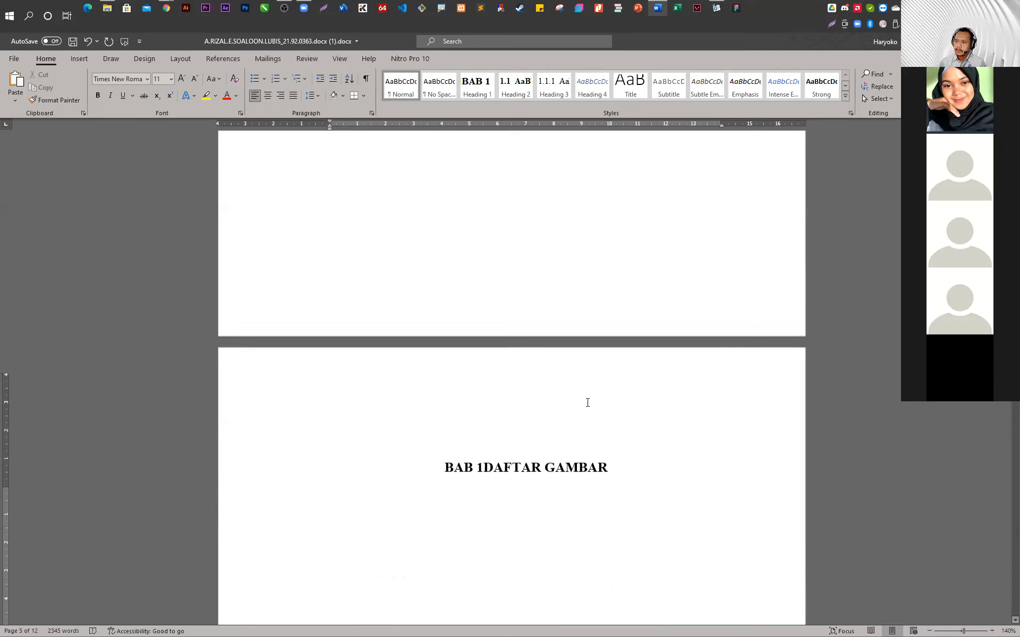
click(484, 496)
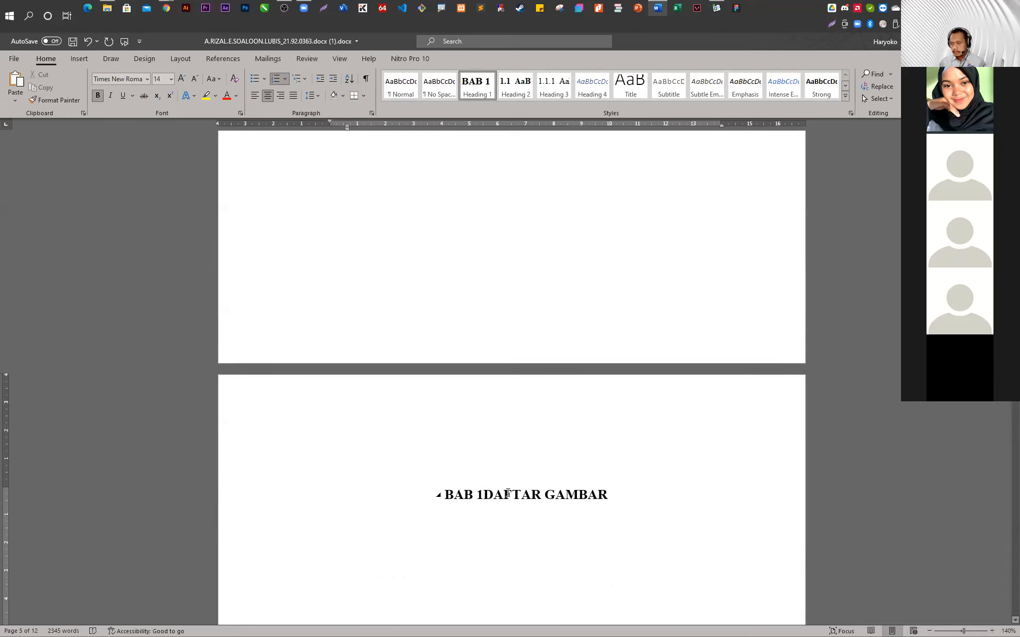
key(BackSpace)
key(ctrl+e)
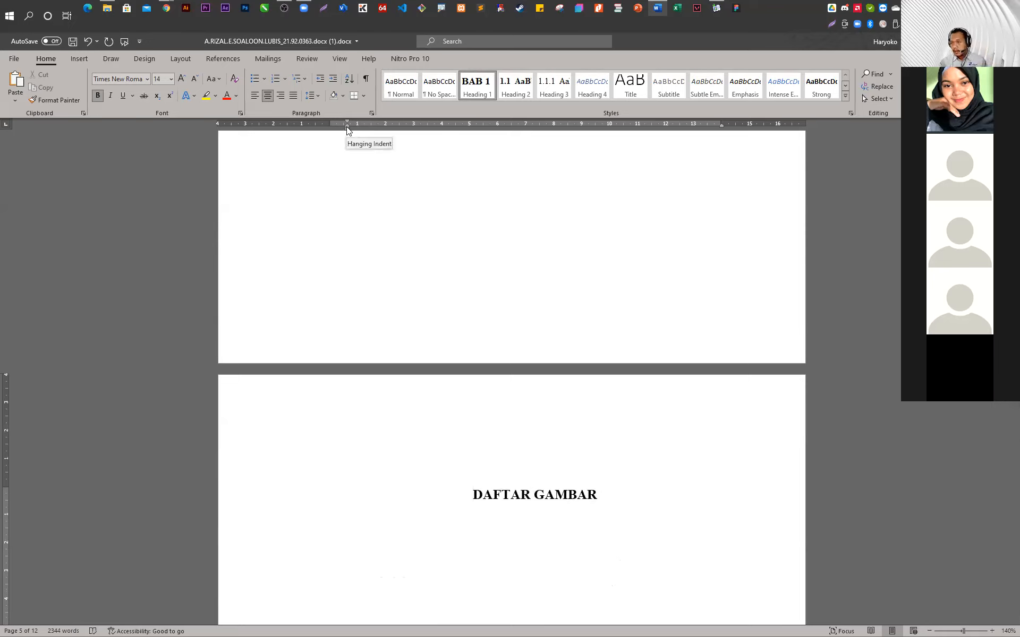
drag(348, 131, 330, 132)
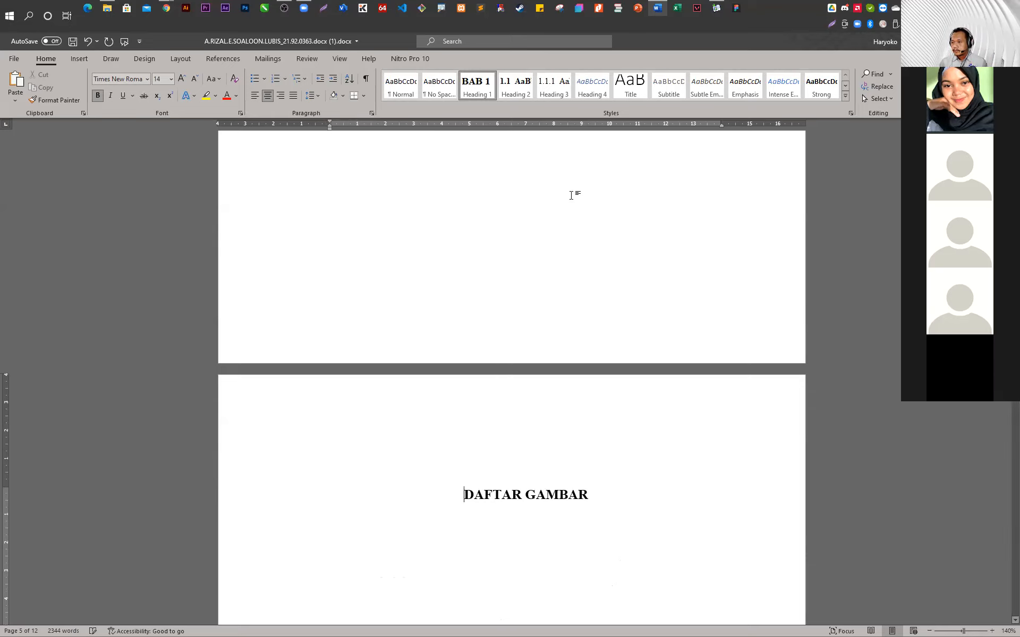
Add four blank lines below the DAFTAR GAMBAR title, ahead of the PENDAHULUAN chapter
scroll(572, 199, down, 15)
scroll(571, 205, up, 5)
scroll(570, 205, down, 20)
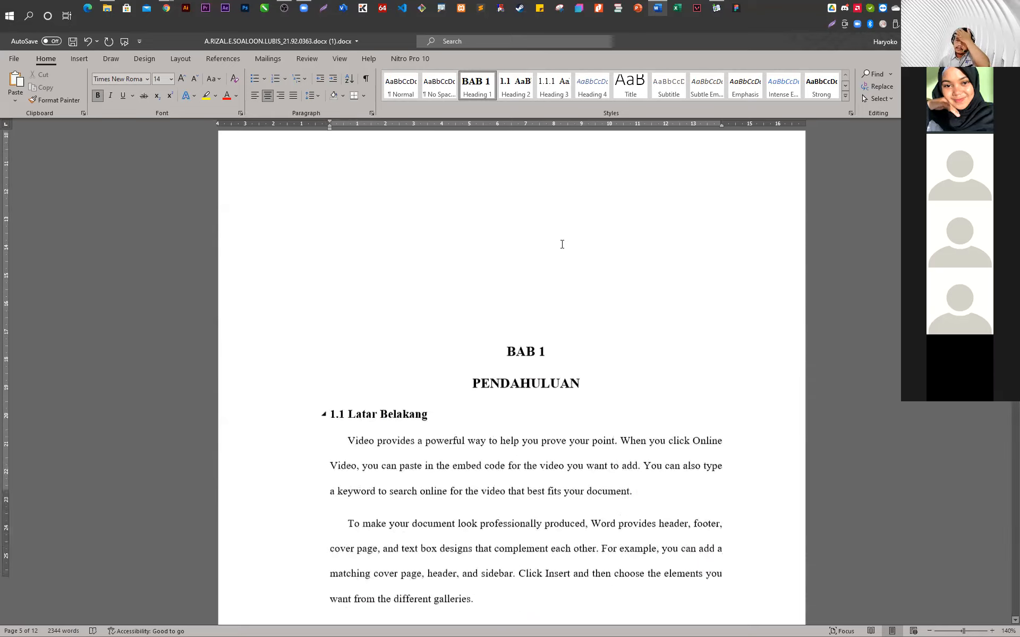
scroll(567, 326, up, 12)
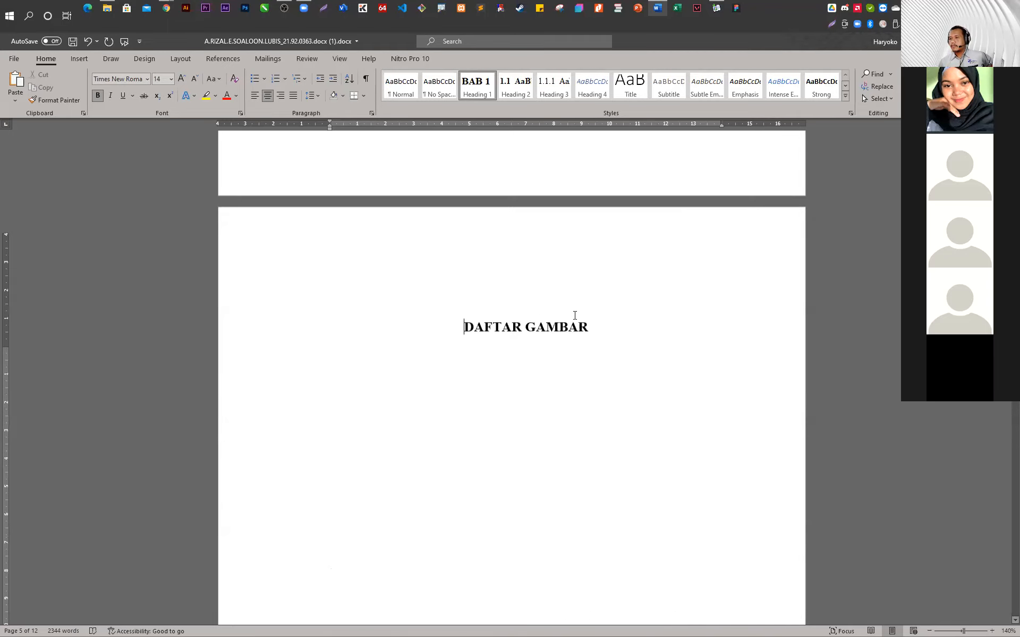
click(548, 428)
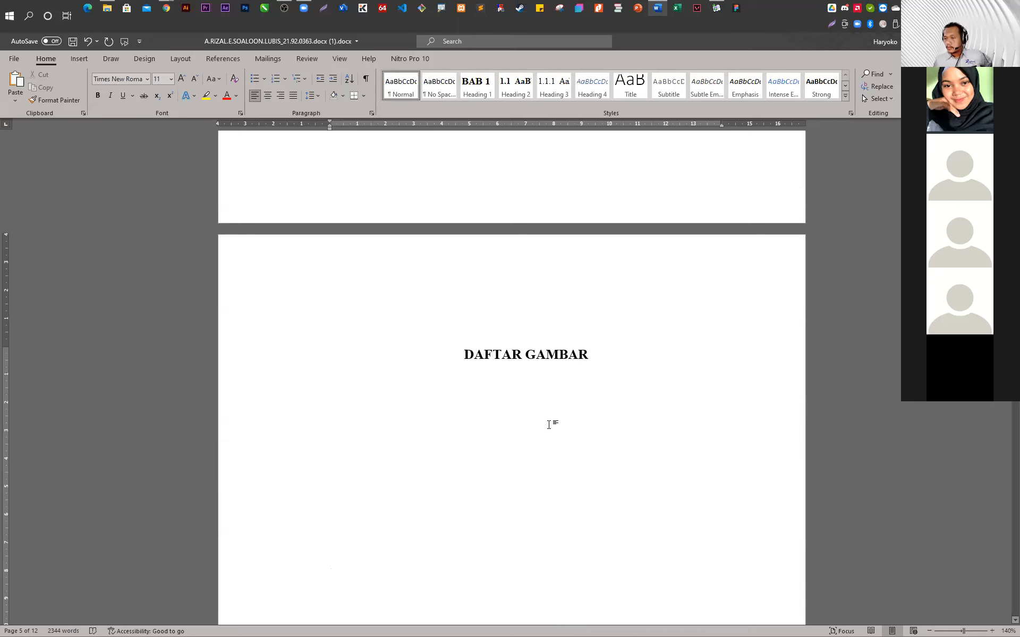
key(Return)
key(Return)
key(Return)
key(Return)
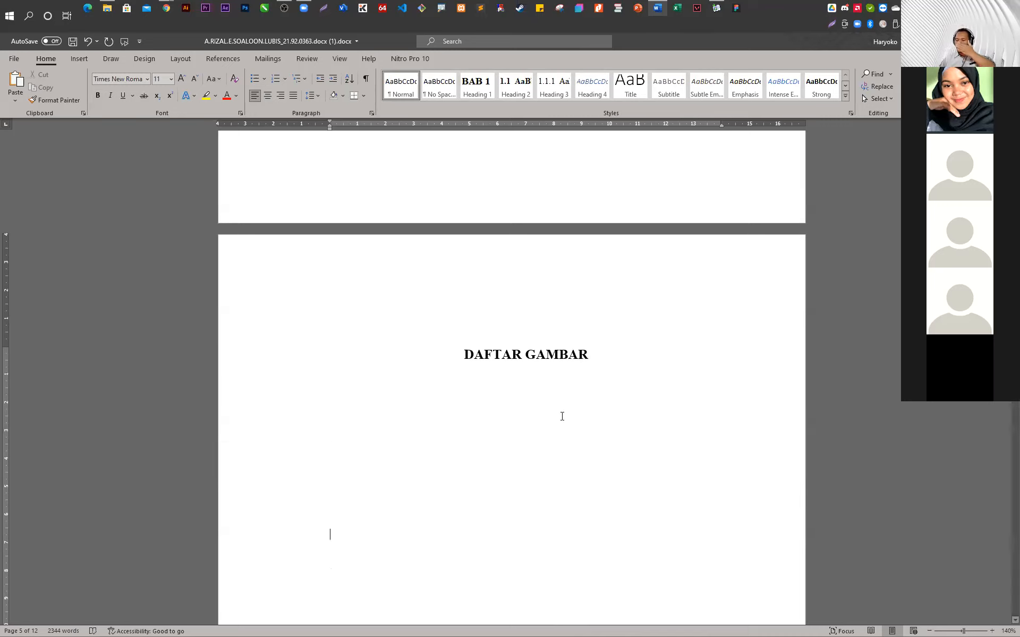
Add an empty paragraph after the last paragraph of section 2.1 Tinjauan Pustaka
scroll(507, 456, down, 4)
scroll(469, 493, down, 2)
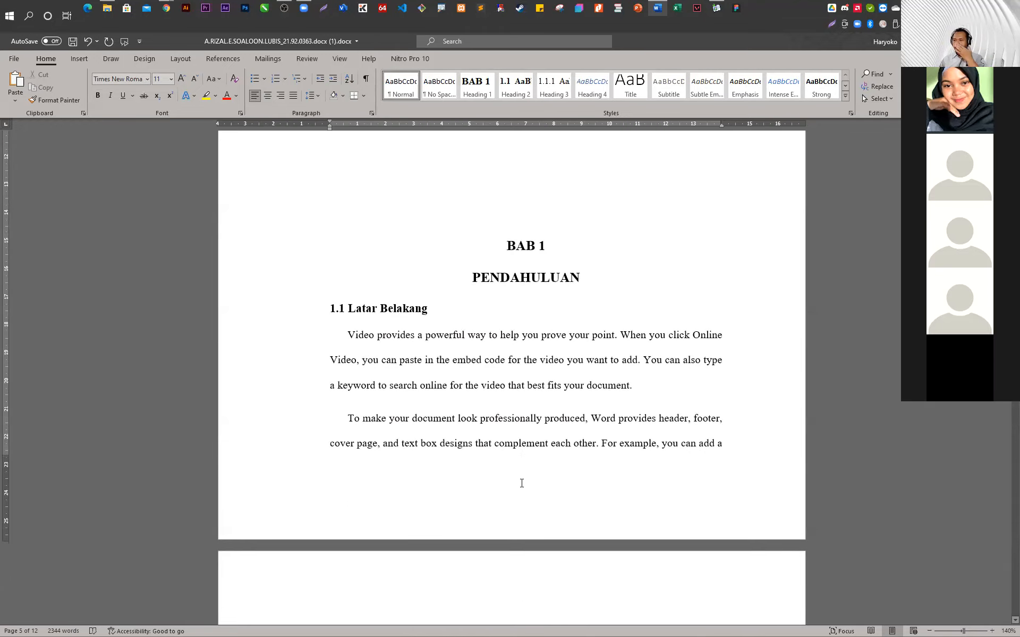
scroll(522, 480, down, 10)
scroll(507, 469, down, 15)
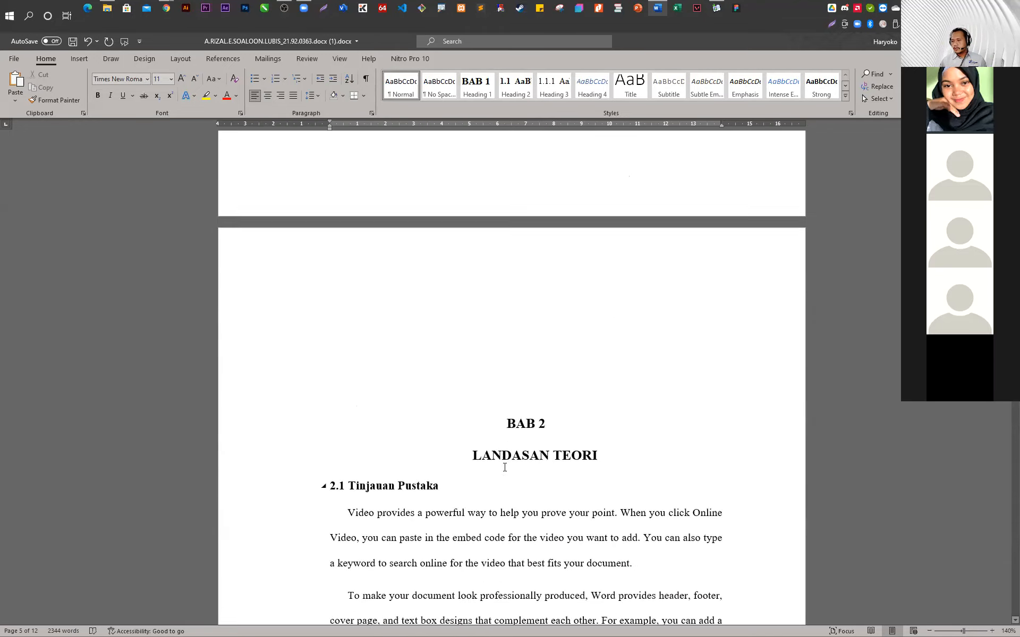
scroll(434, 389, up, 4)
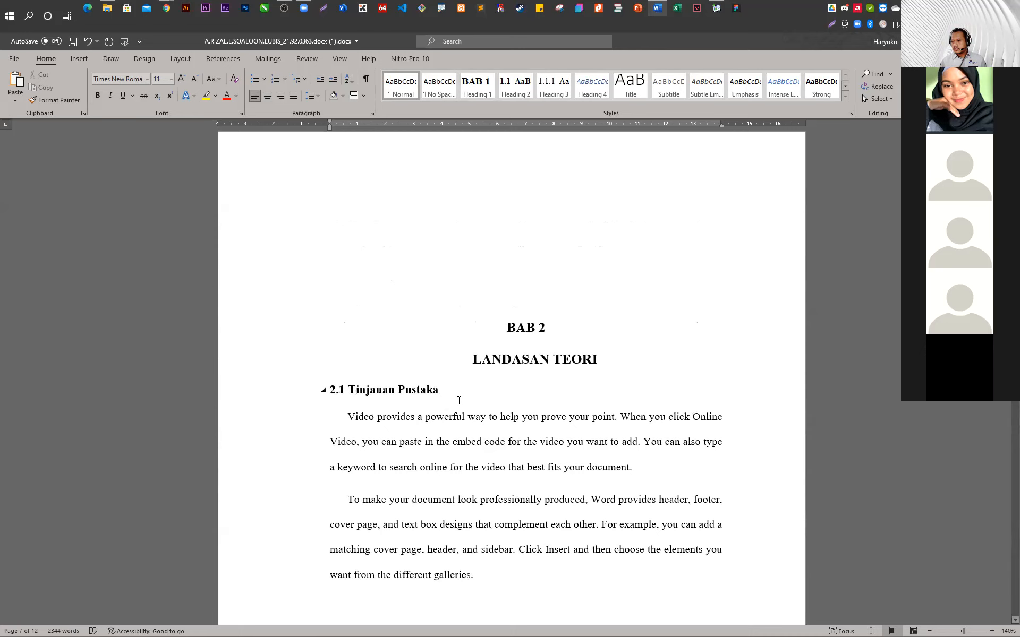
scroll(478, 446, down, 3)
click(505, 402)
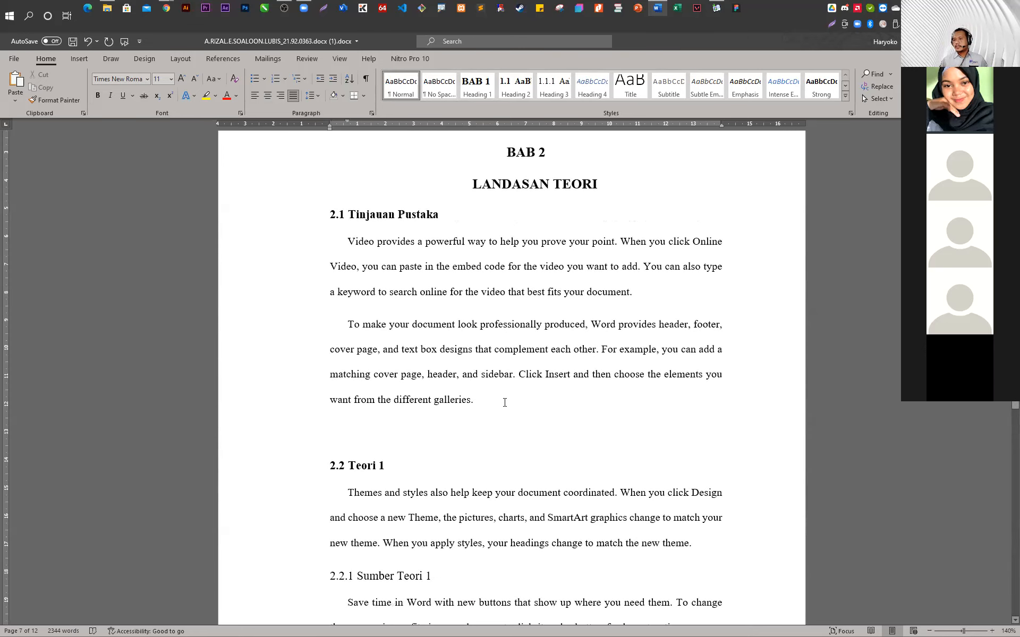
key(Return)
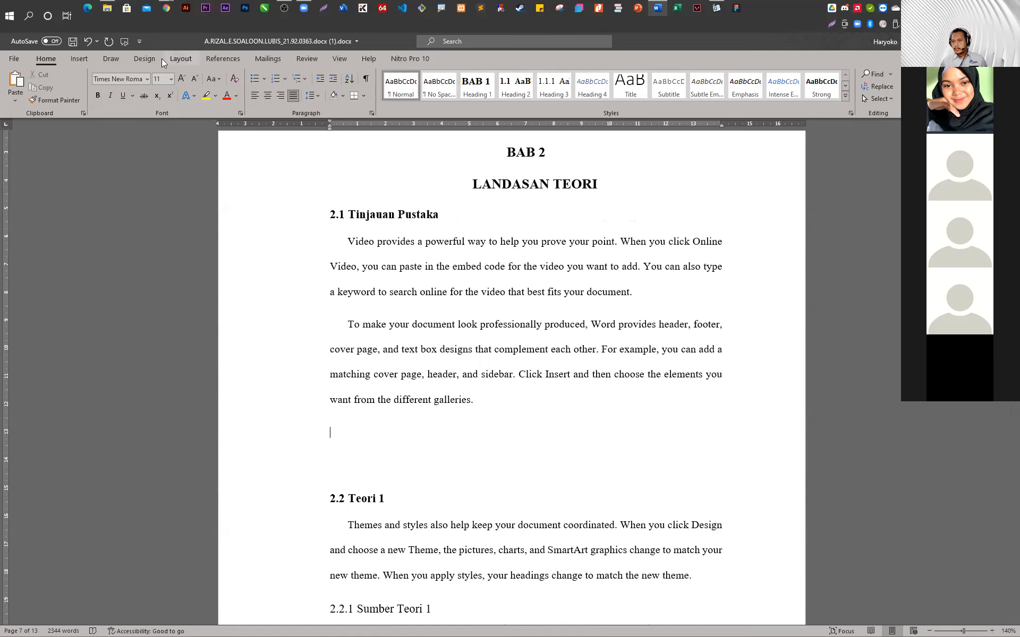
Start a caption on the empty line under section 2.1 Tinjauan Pustaka and create the new caption label "Tabel 2." for it
click(74, 57)
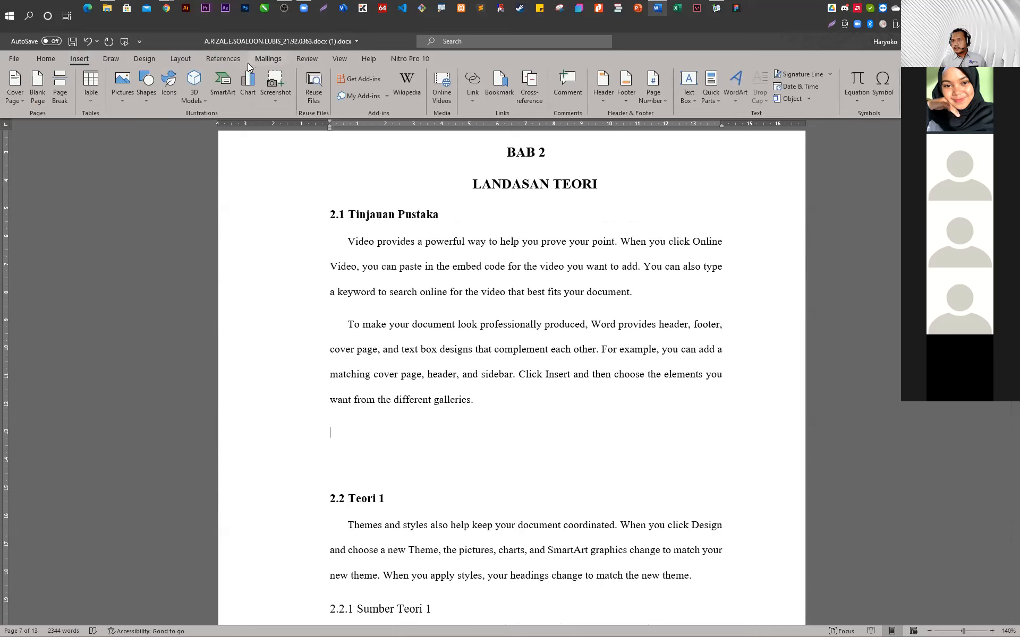
click(222, 60)
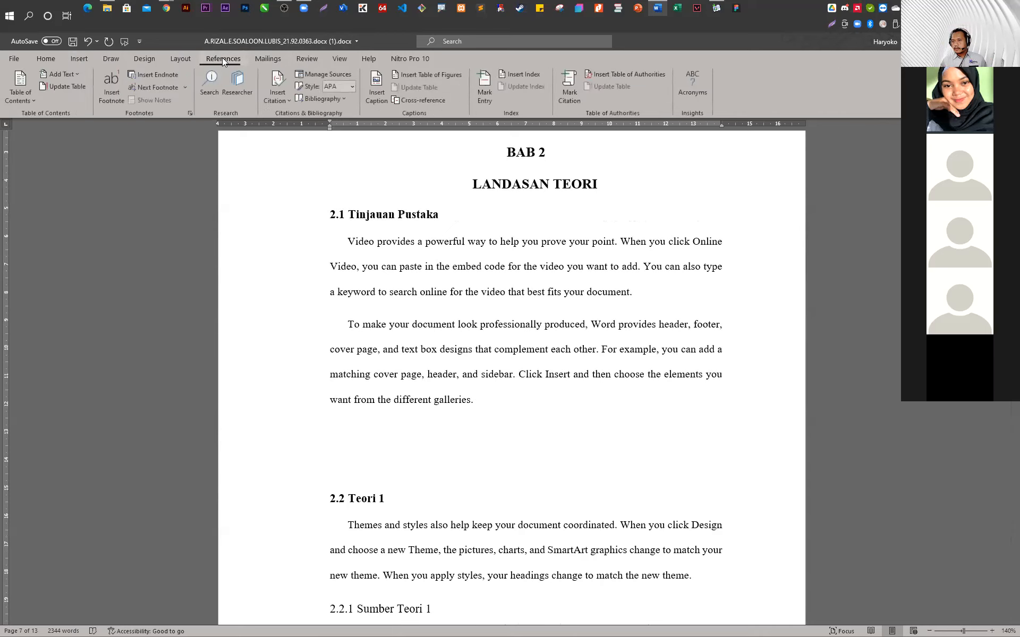
click(379, 97)
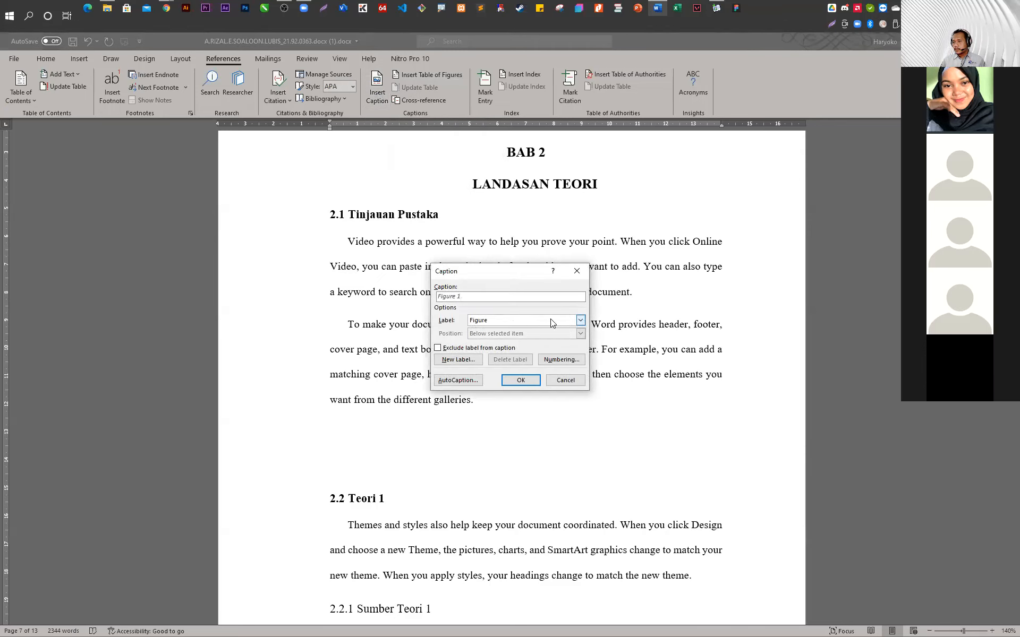
click(580, 320)
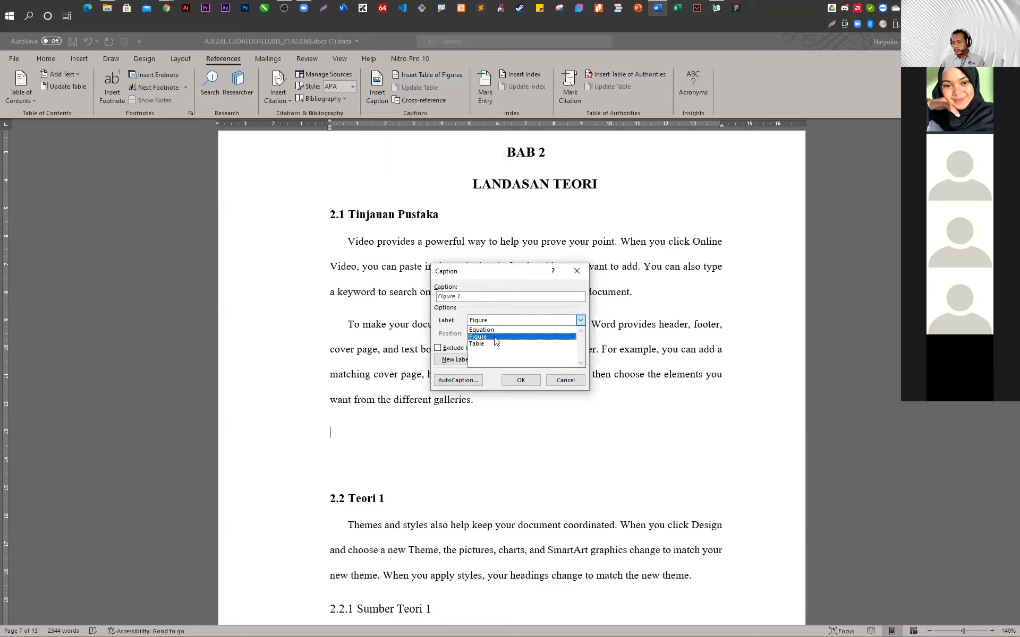
click(525, 310)
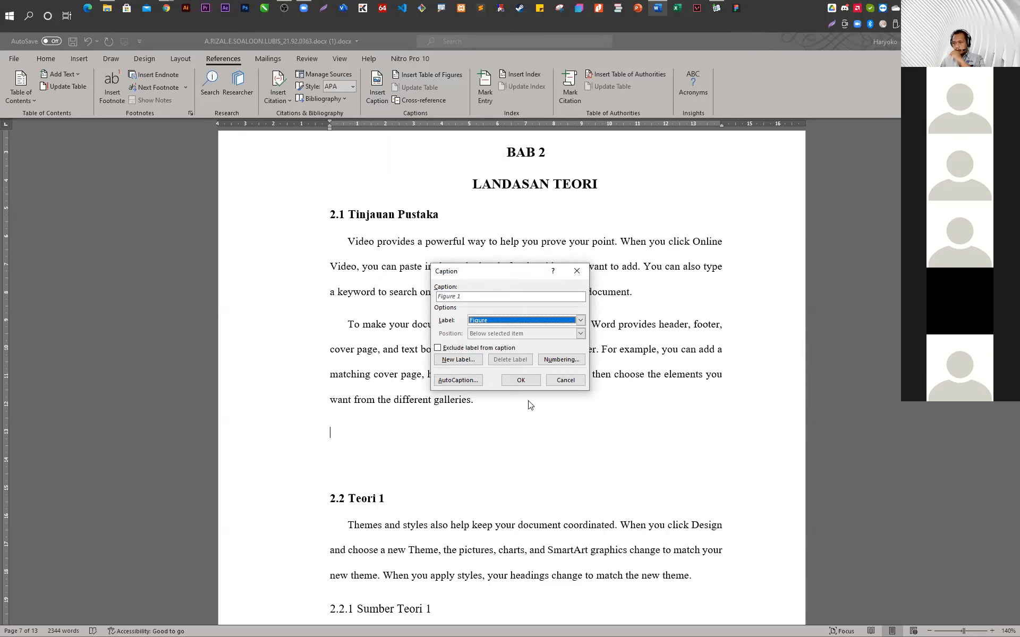
click(468, 360)
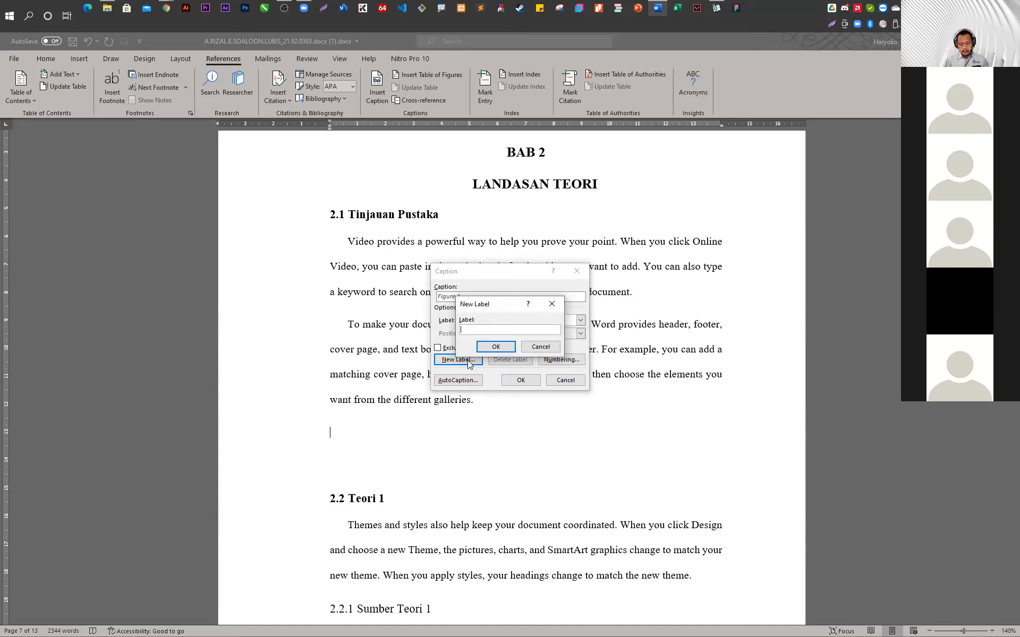
text(Tabel)
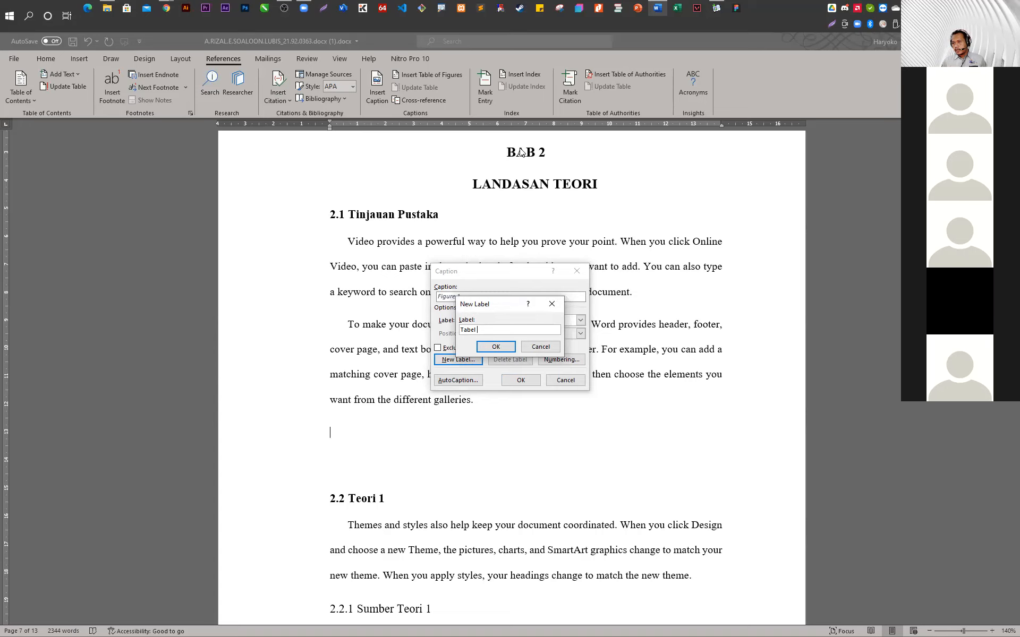
text(2.)
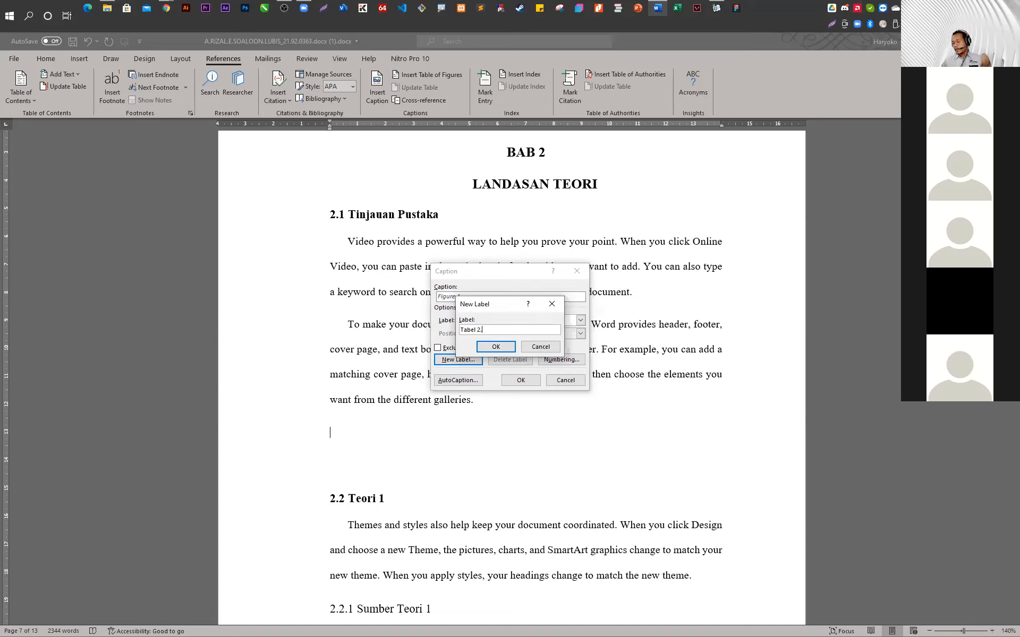
click(496, 347)
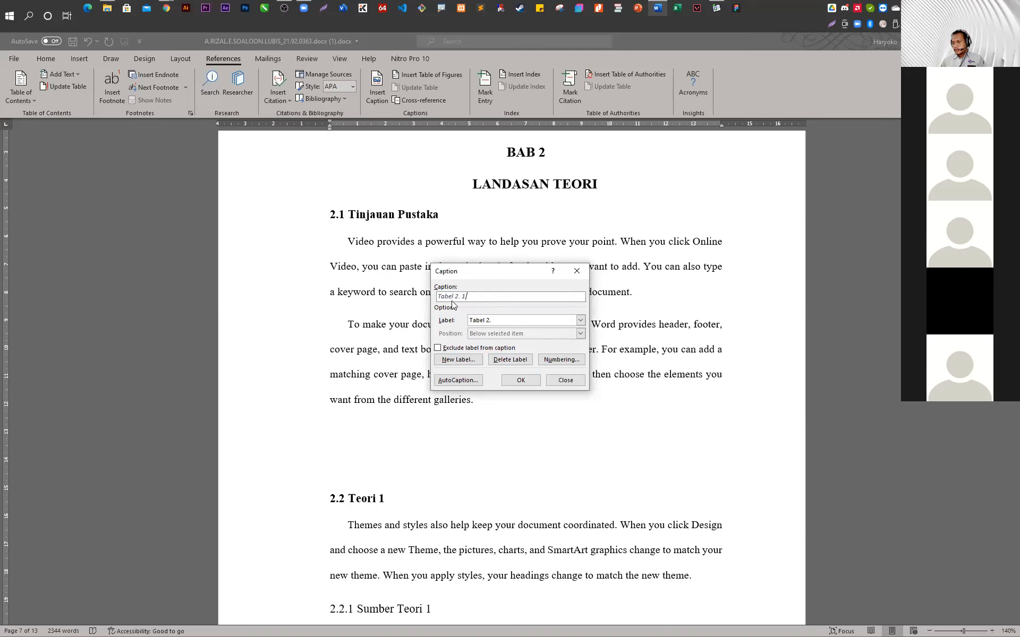
Insert the "Tabel 2. 1" caption under section 2.1 and add the title text "Tinjauan Pustaka" to it
click(523, 379)
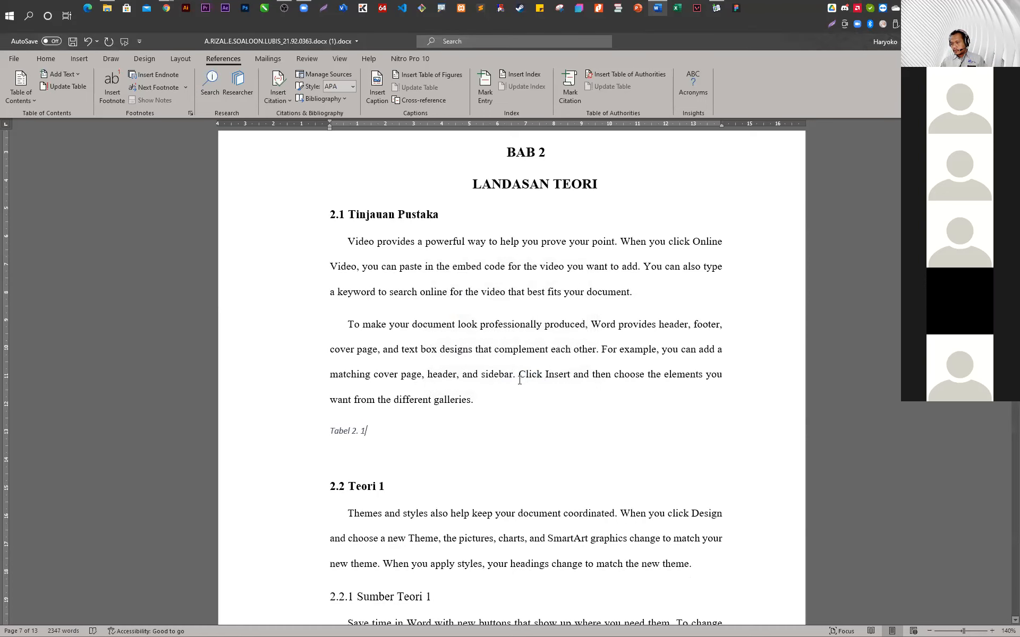
text(Tinjauan )
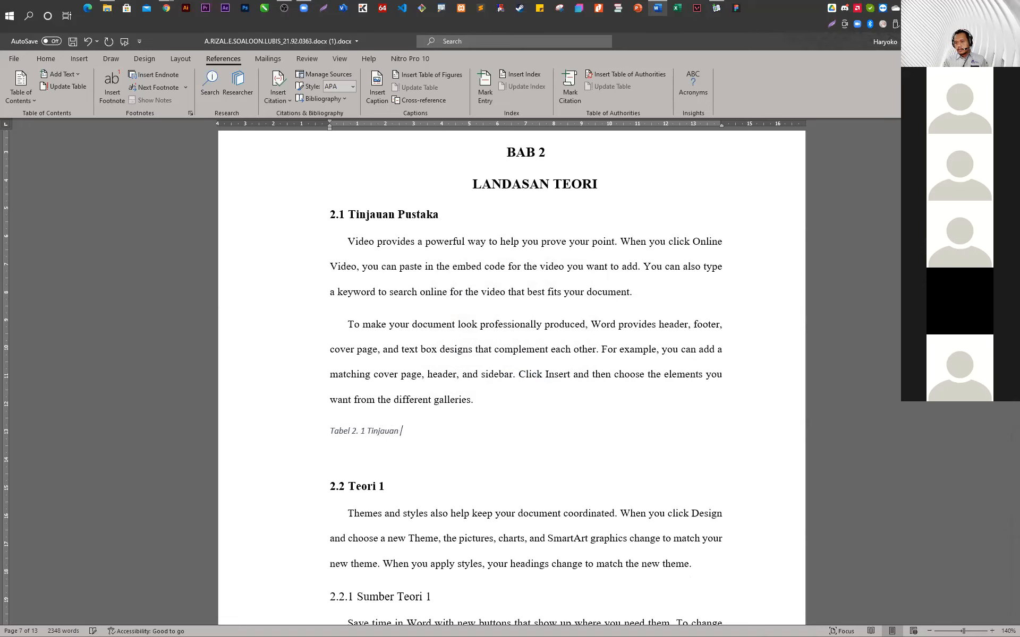
text(Pustaka)
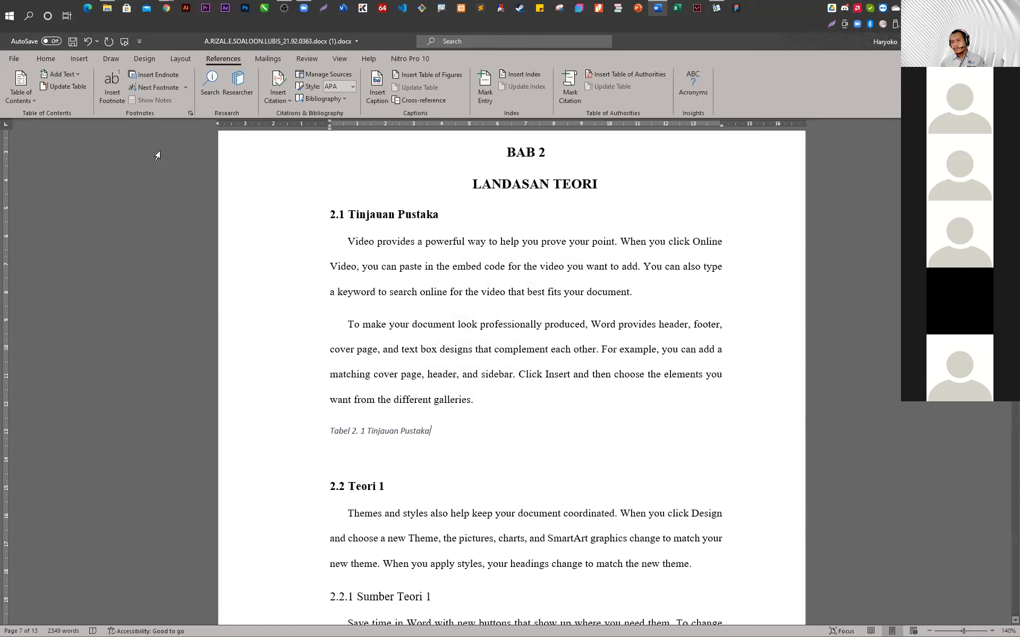
Modify the Caption style to use automatic font colour, bold, size 12 and Times New Roman
click(45, 57)
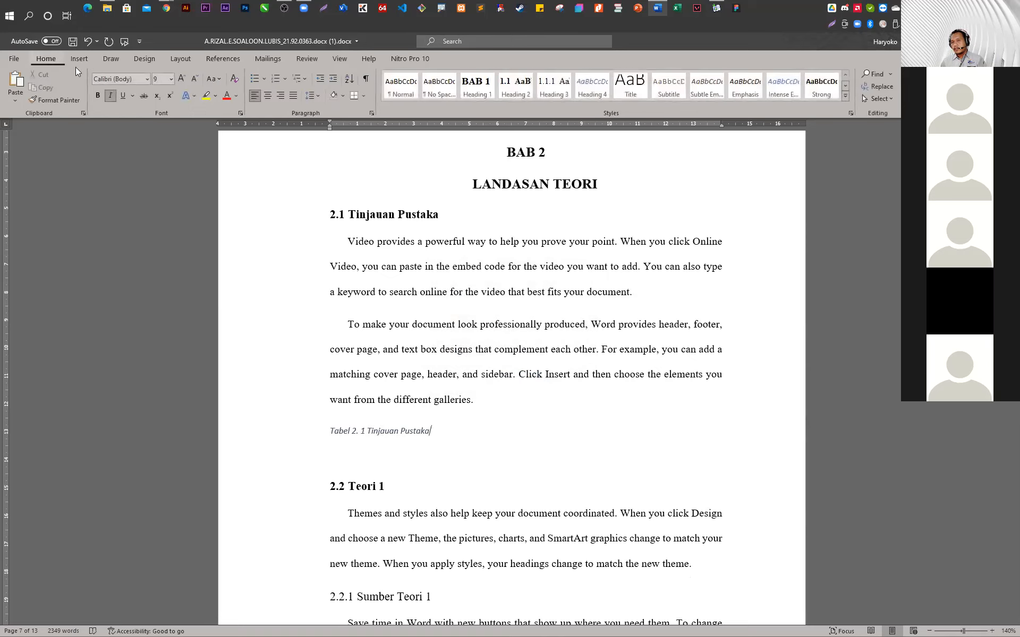
click(844, 97)
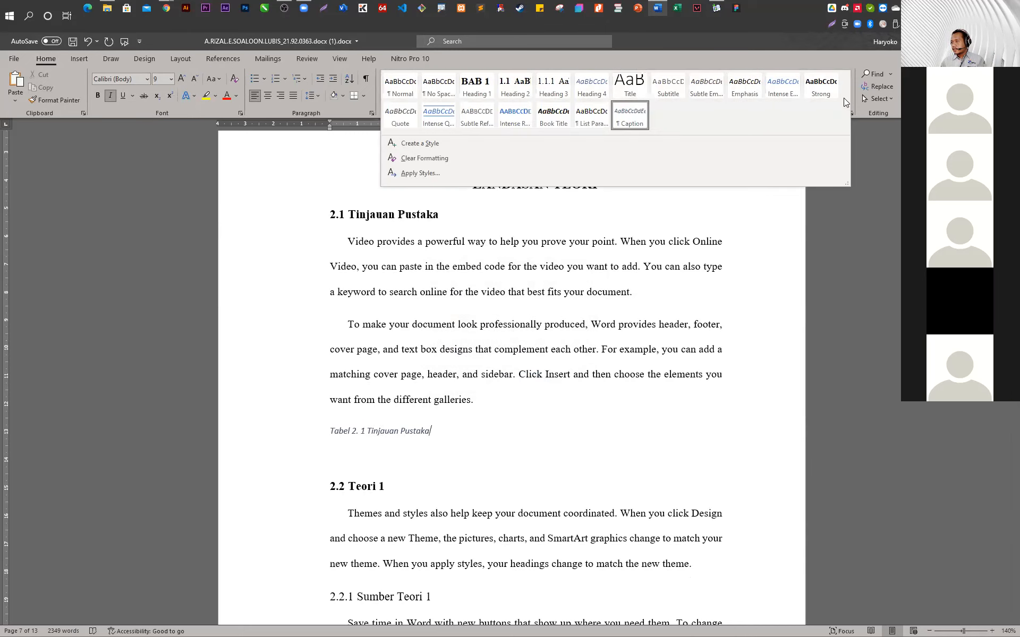
right_click(637, 122)
click(664, 148)
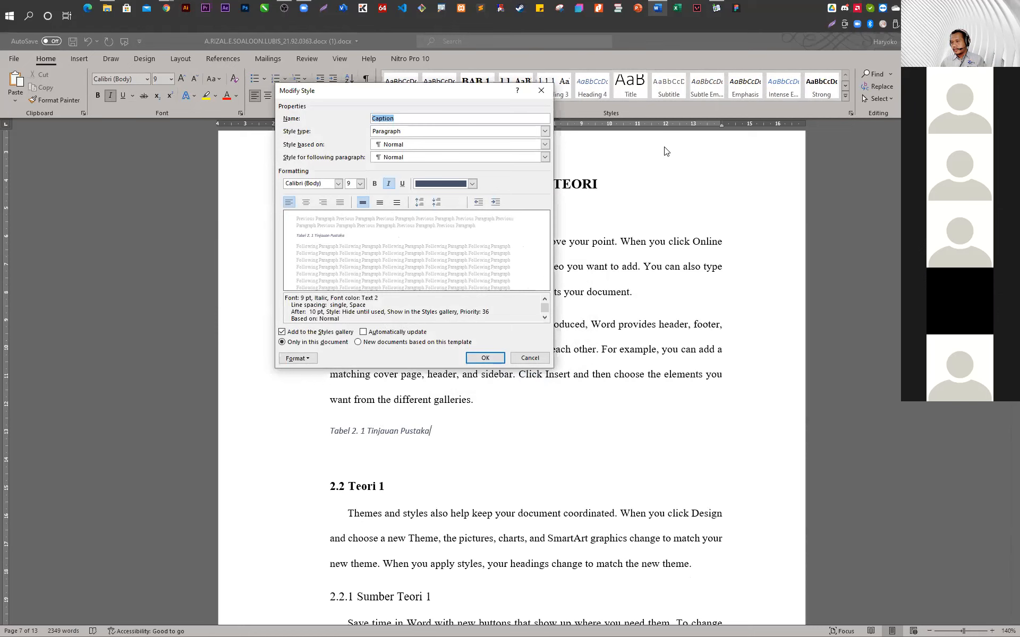
click(472, 184)
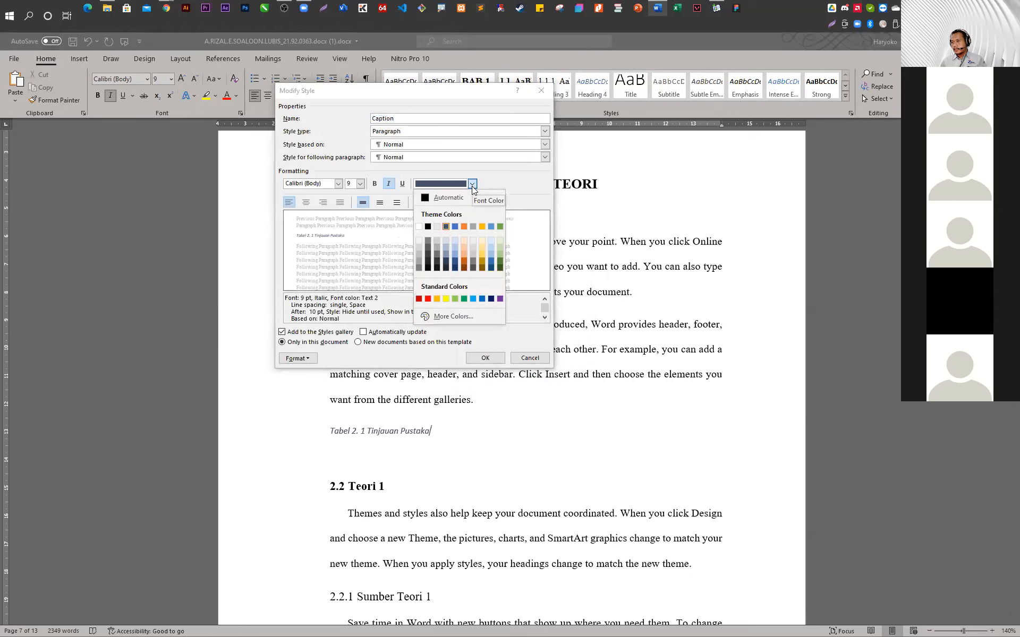
click(473, 199)
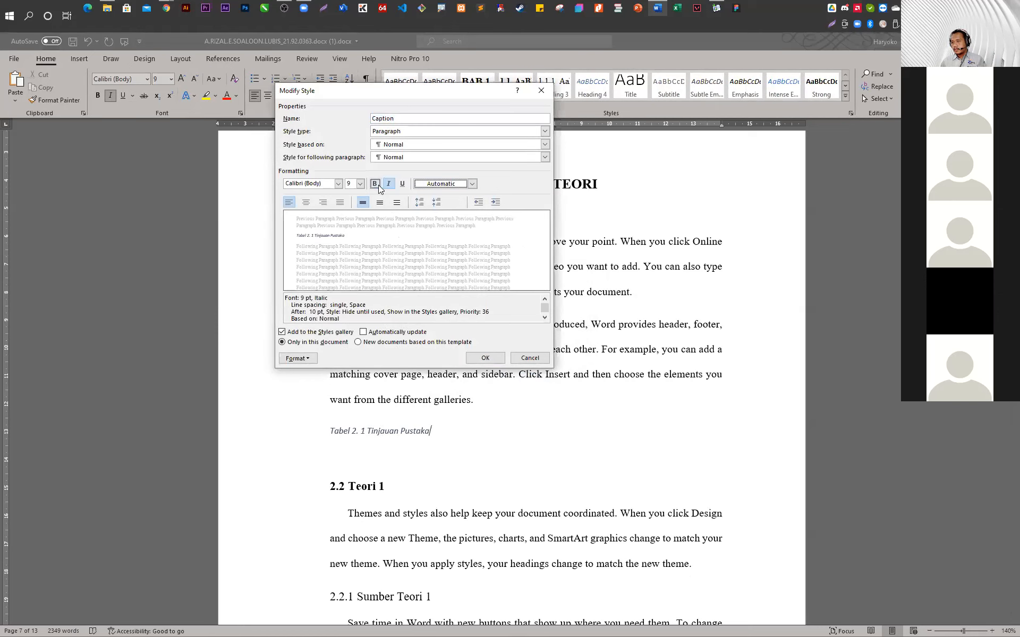
click(378, 184)
click(360, 183)
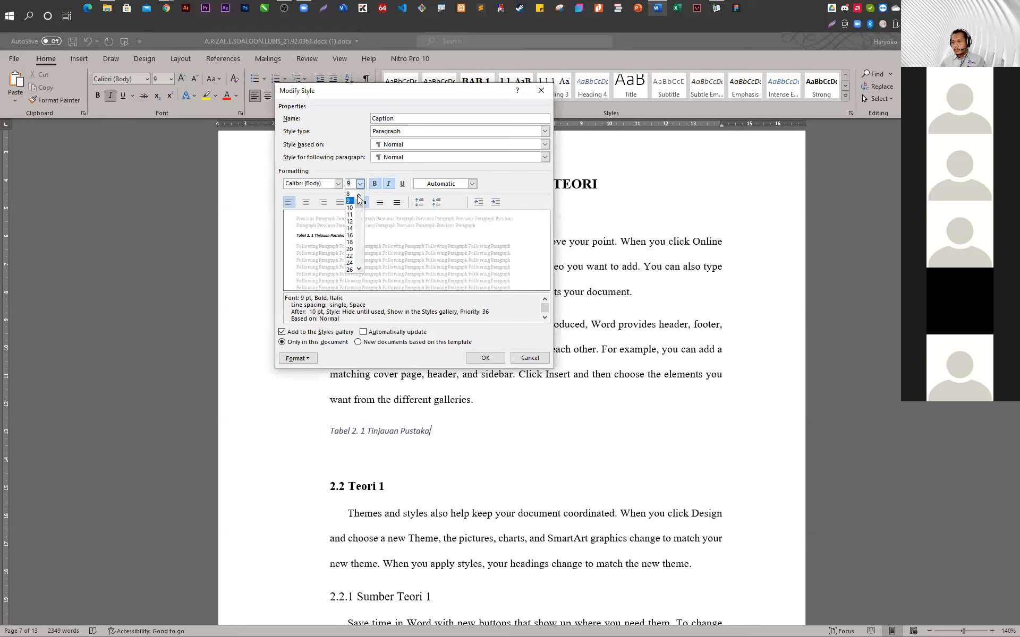
click(350, 221)
click(337, 183)
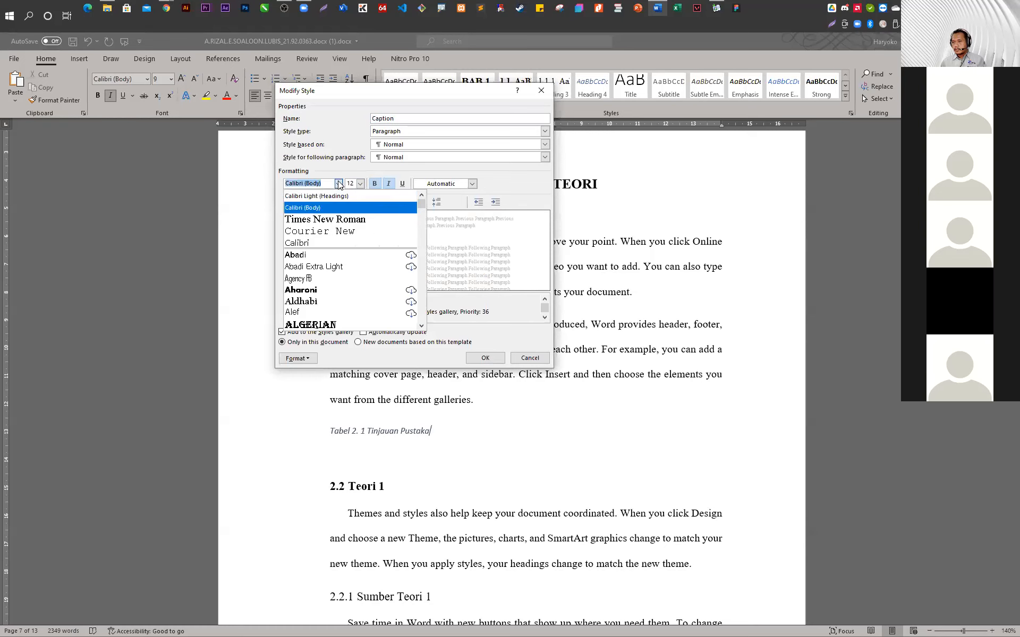
click(334, 220)
Set the Caption style to centred, double line spacing, no italics and 0 pt spacing after, and apply the style changes
click(307, 202)
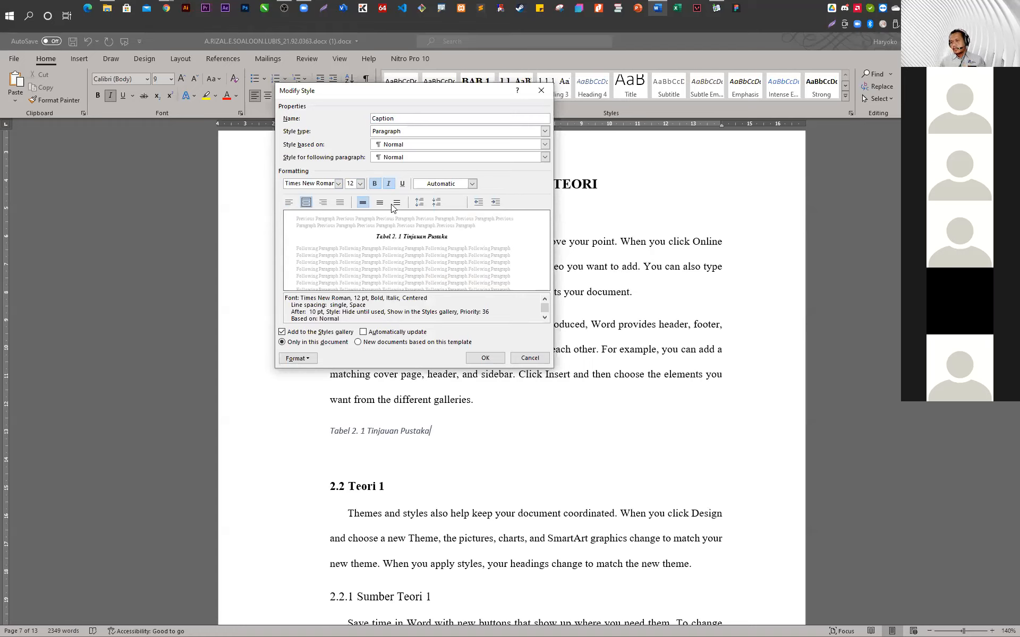
click(396, 203)
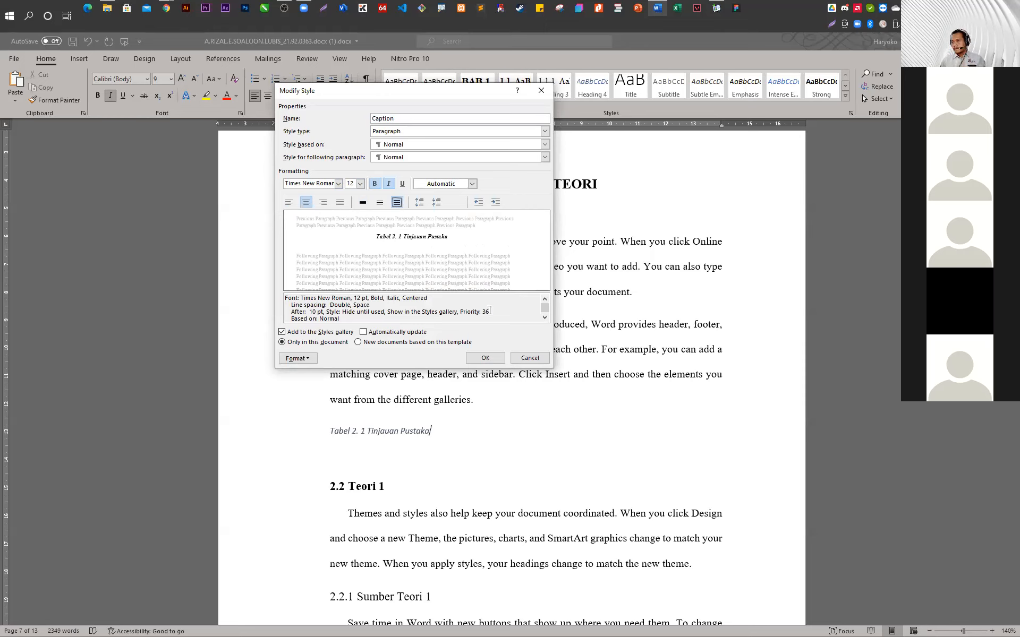
click(390, 184)
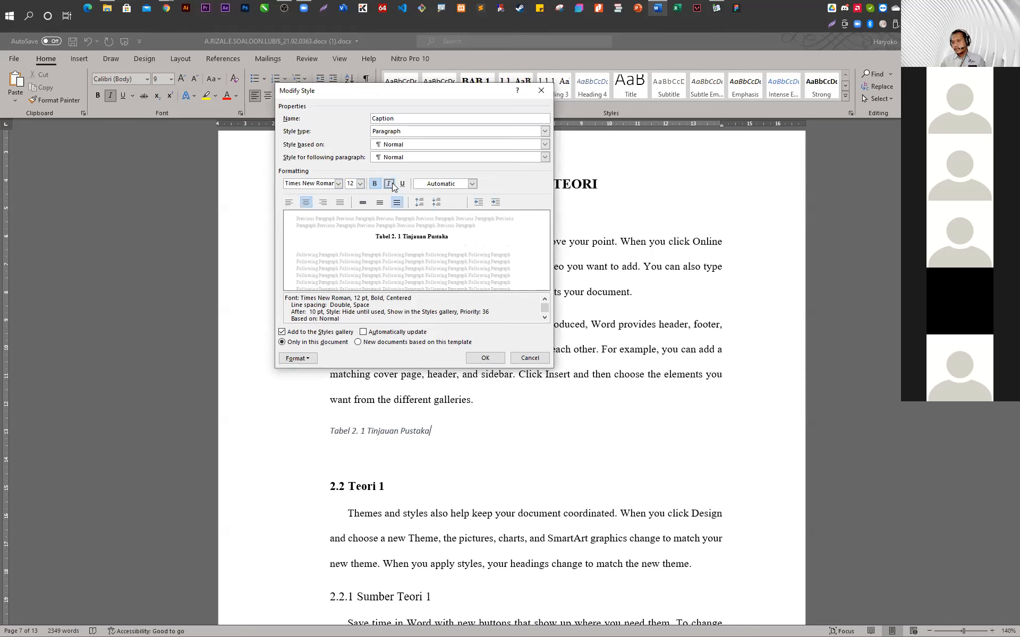
click(308, 359)
click(321, 382)
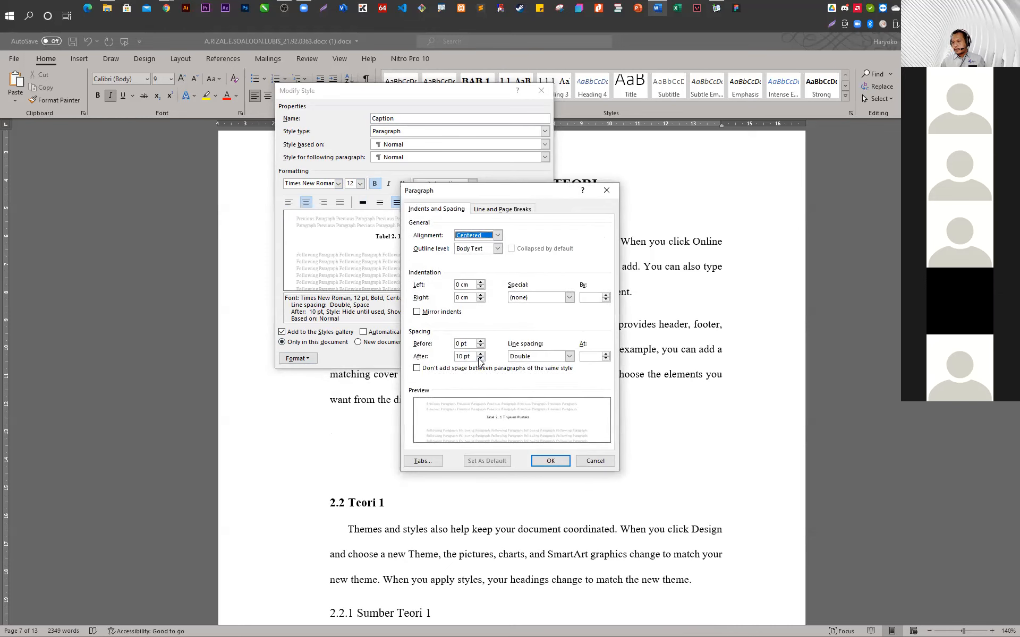
click(480, 359)
click(480, 359)
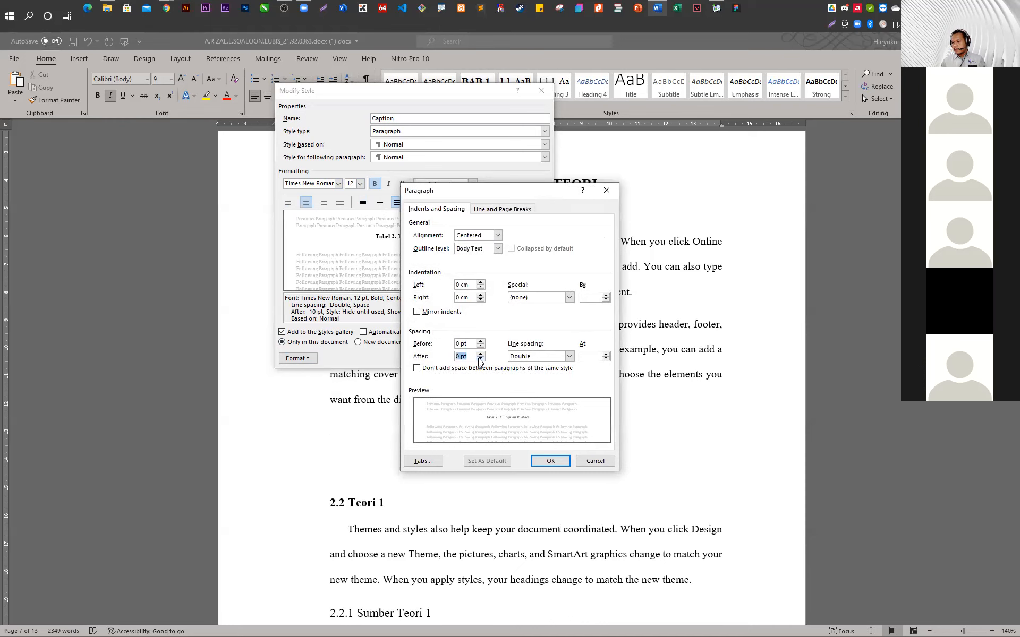
click(547, 461)
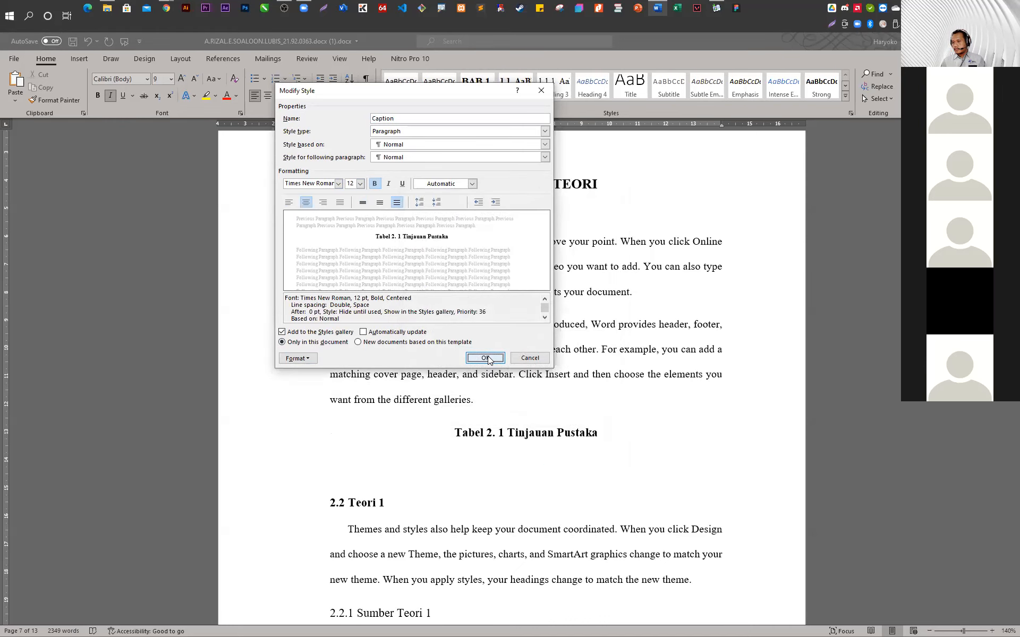
click(485, 358)
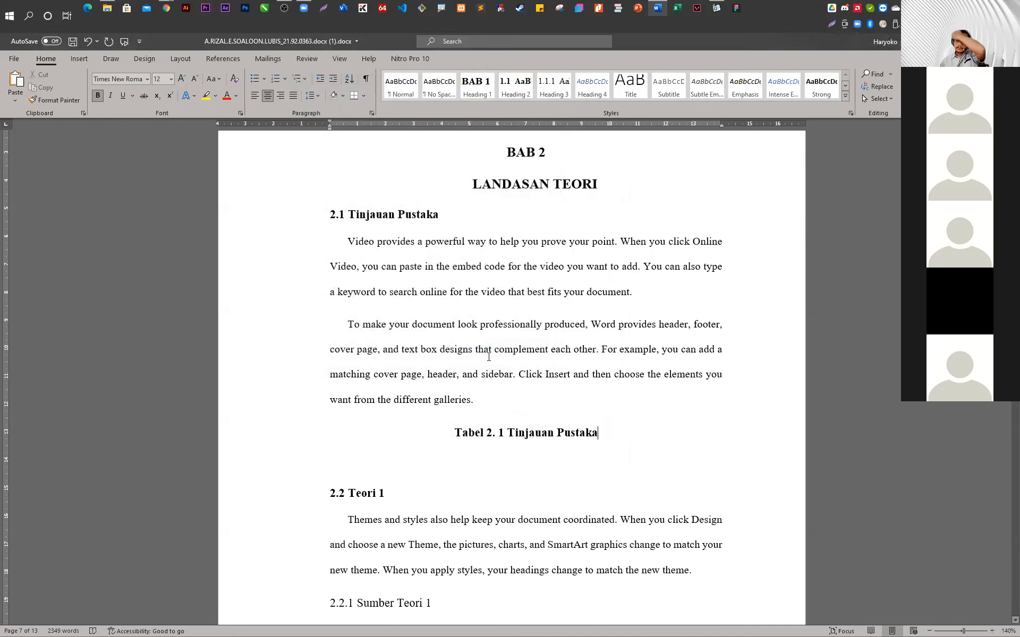
Insert a table of 5 columns and 7 rows on a new line below the Tabel 2. 1 Tinjauan Pustaka caption
key(Return)
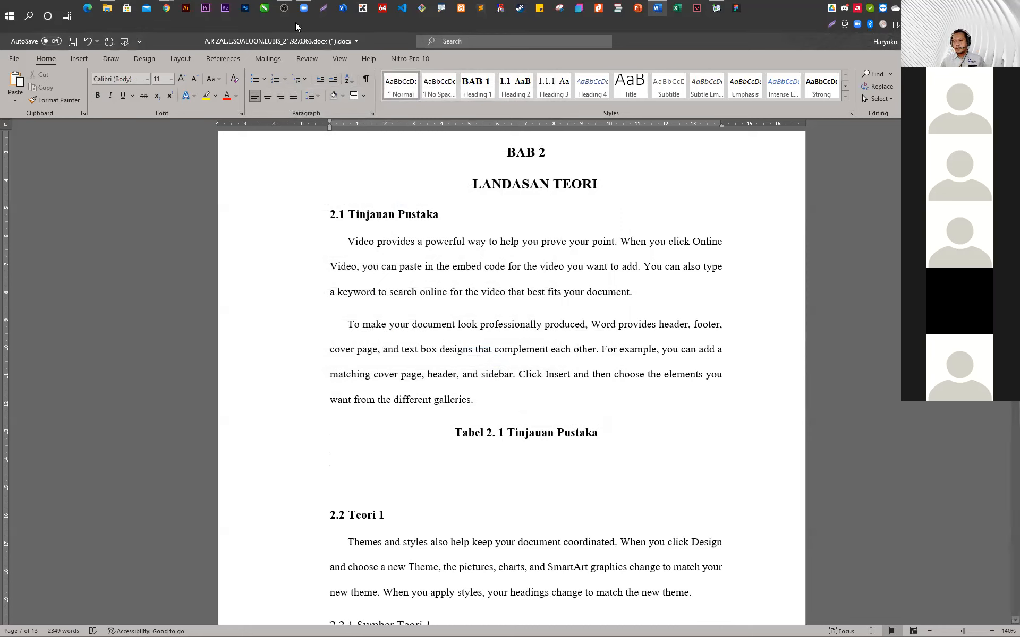
click(78, 60)
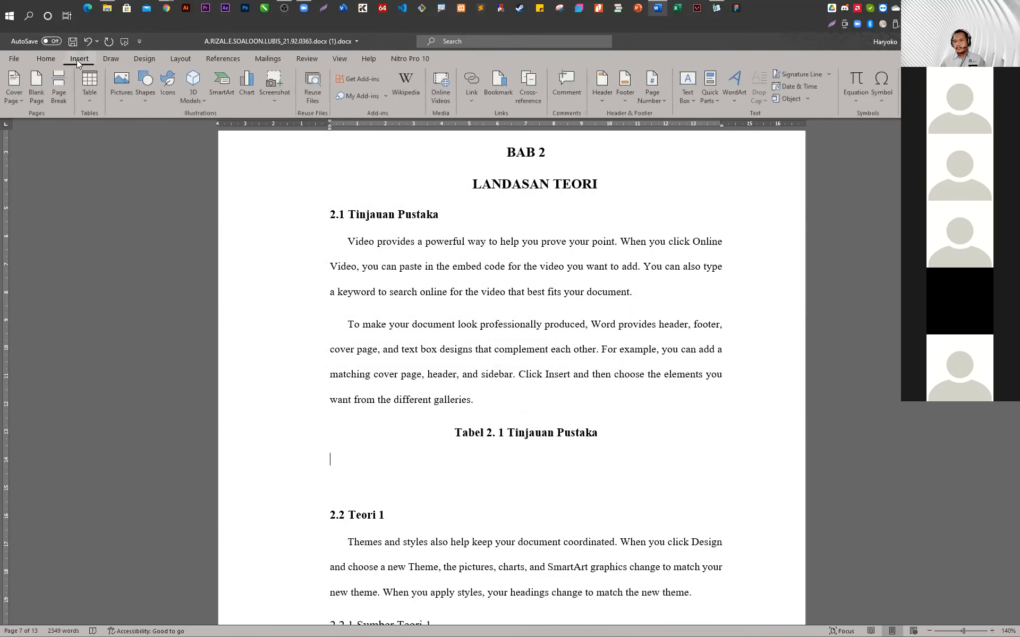
click(90, 87)
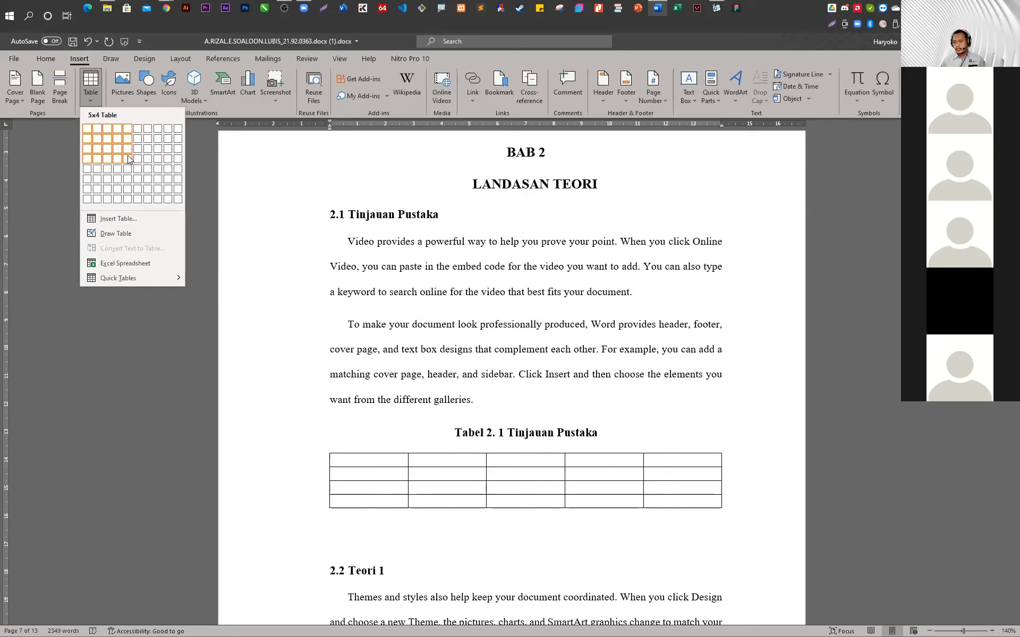
click(127, 191)
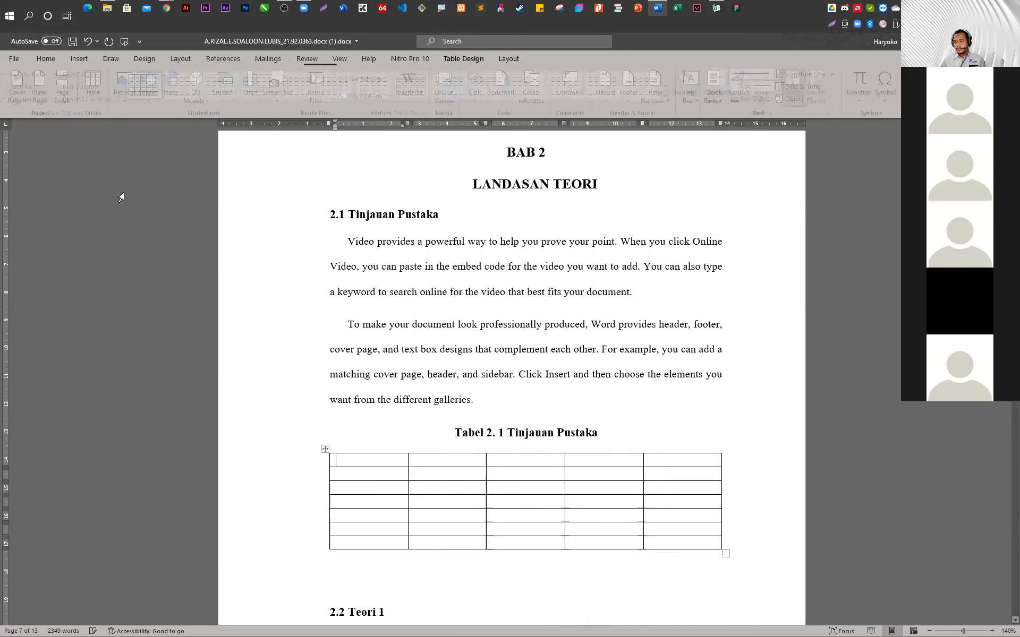
Insert a table of figures for the caption label "Tabel 2." on a new line below the DAFTAR TABEL title
scroll(764, 451, down, 4)
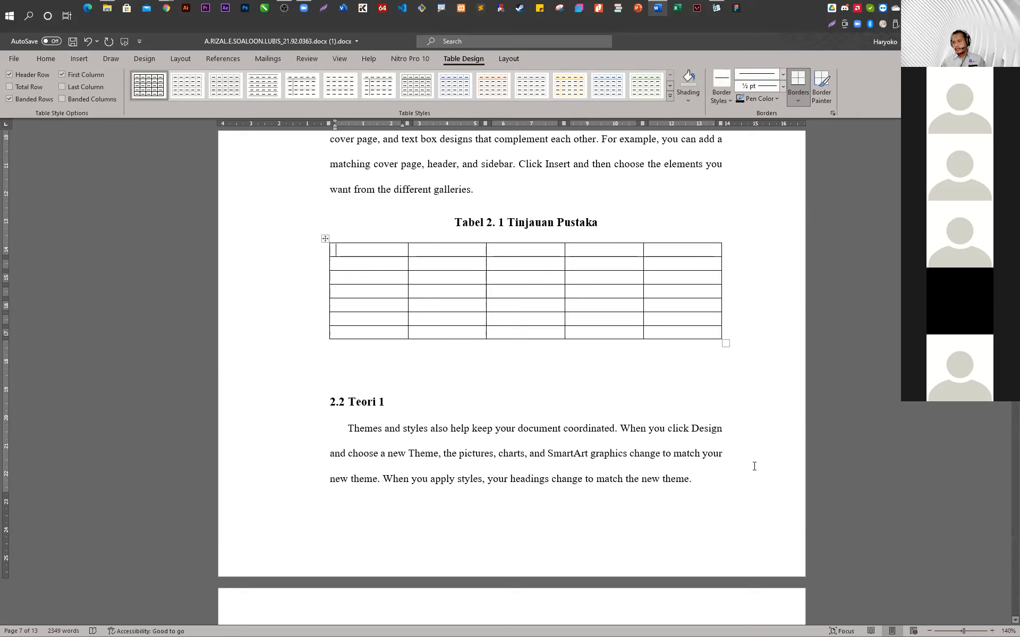
scroll(751, 468, up, 15)
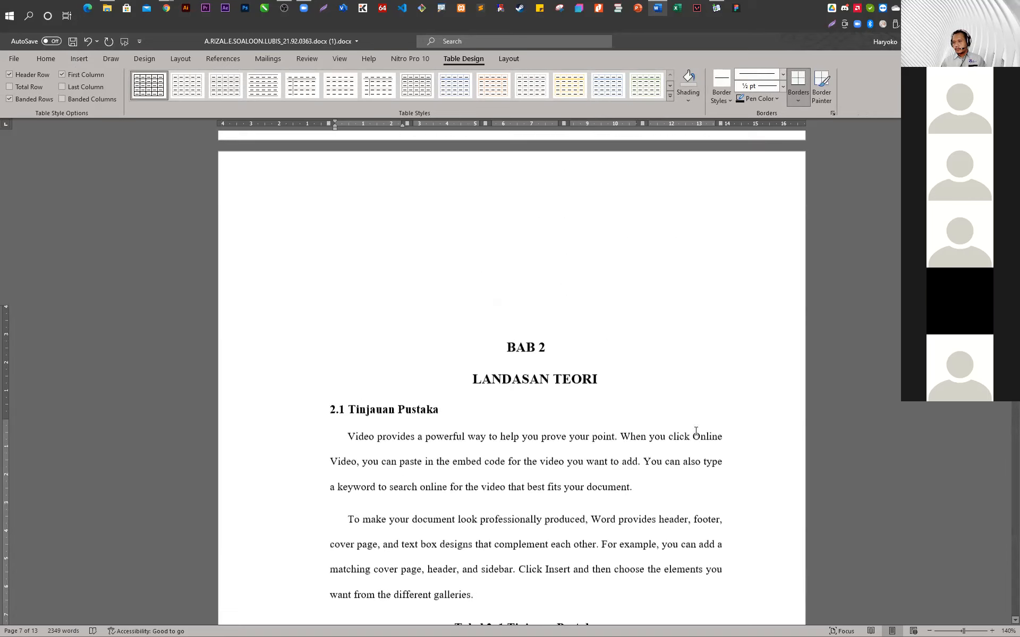
scroll(685, 400, up, 20)
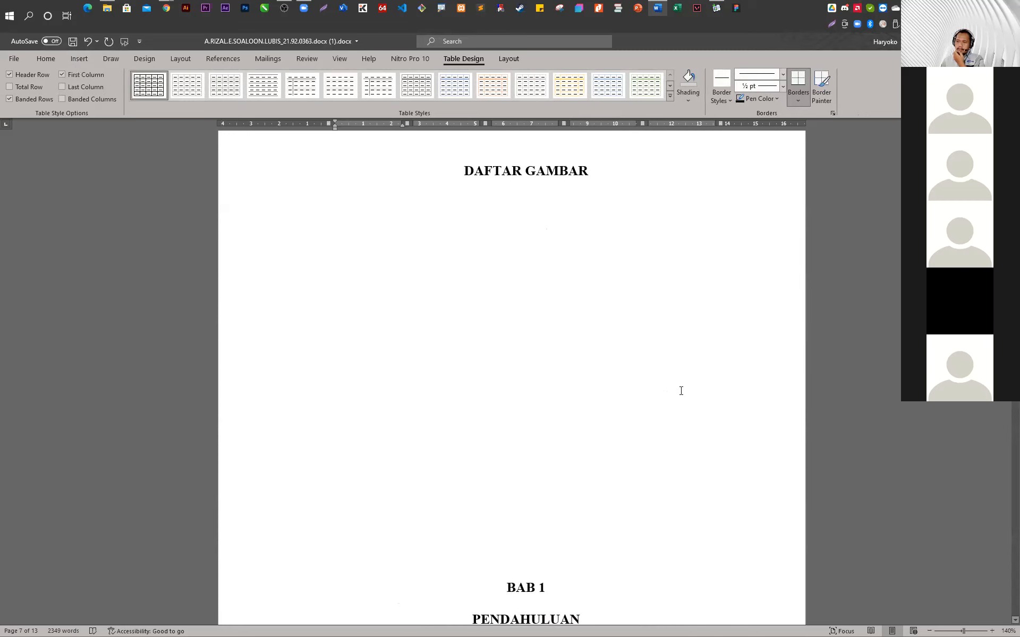
scroll(678, 386, up, 13)
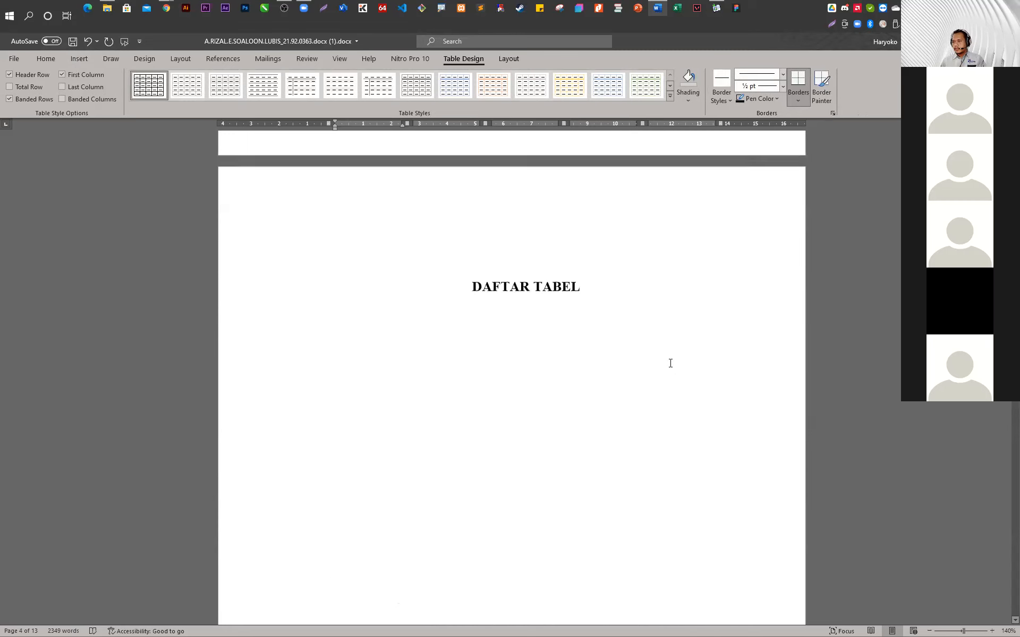
click(598, 426)
key(Return)
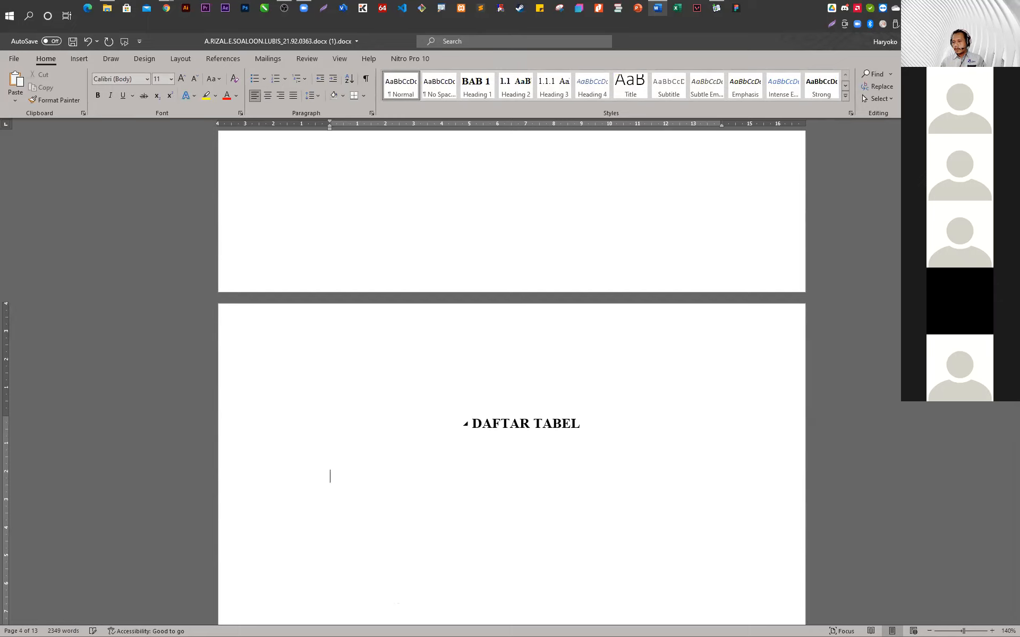
click(222, 58)
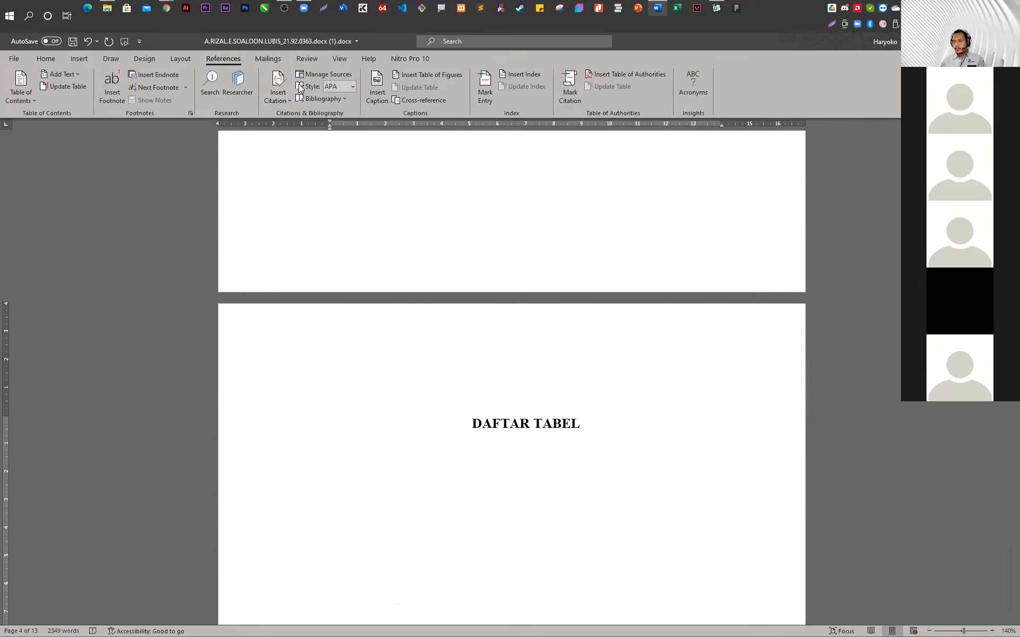
click(418, 75)
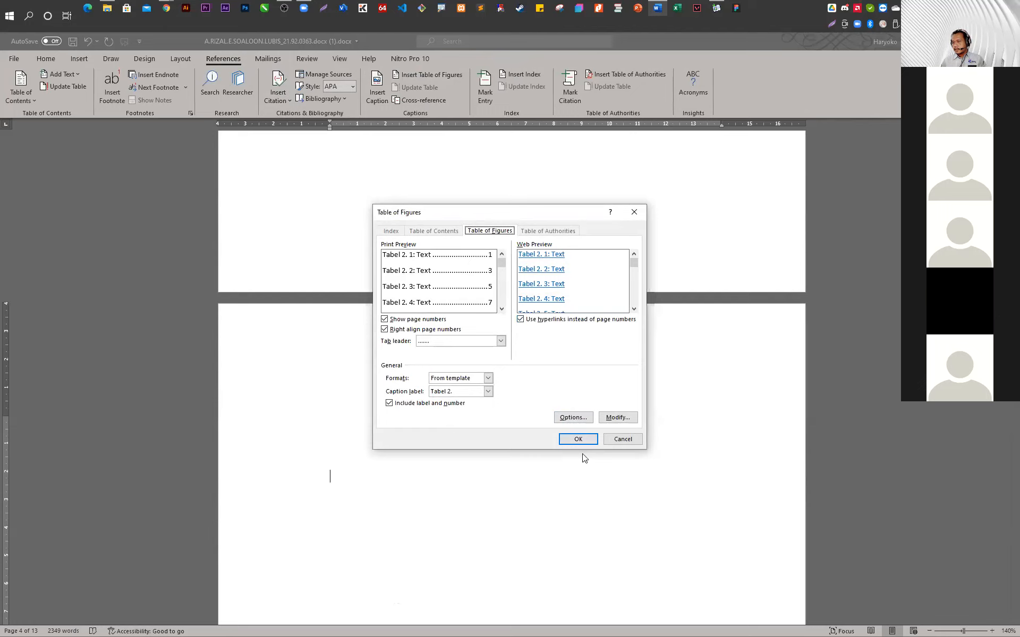
click(582, 440)
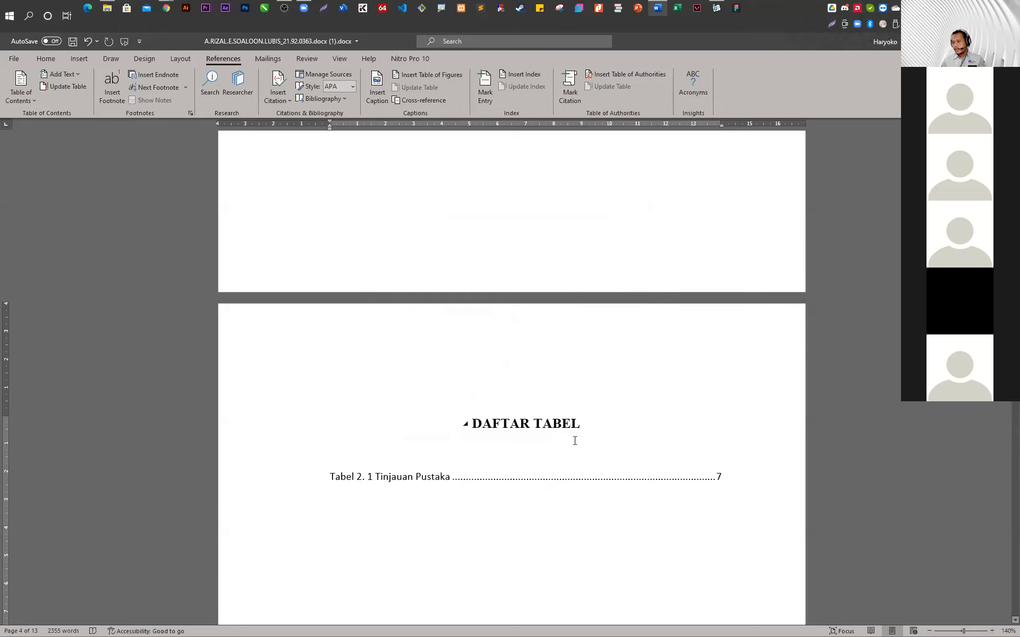
Add an empty paragraph after the body text of section 2.2.1 Sumber Teori 1
scroll(571, 440, down, 3)
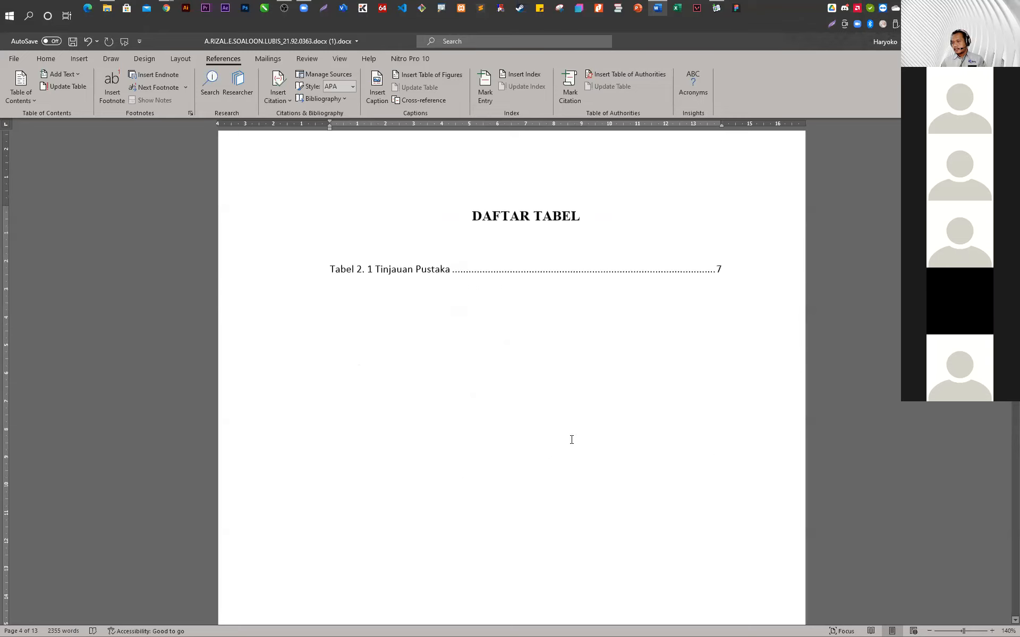
scroll(569, 438, down, 20)
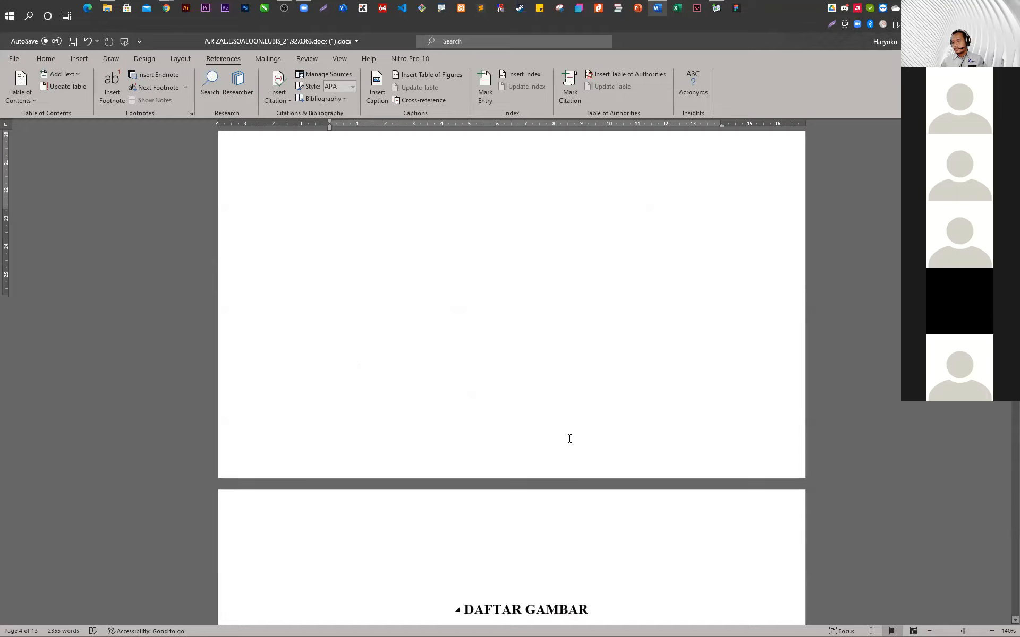
scroll(569, 439, down, 15)
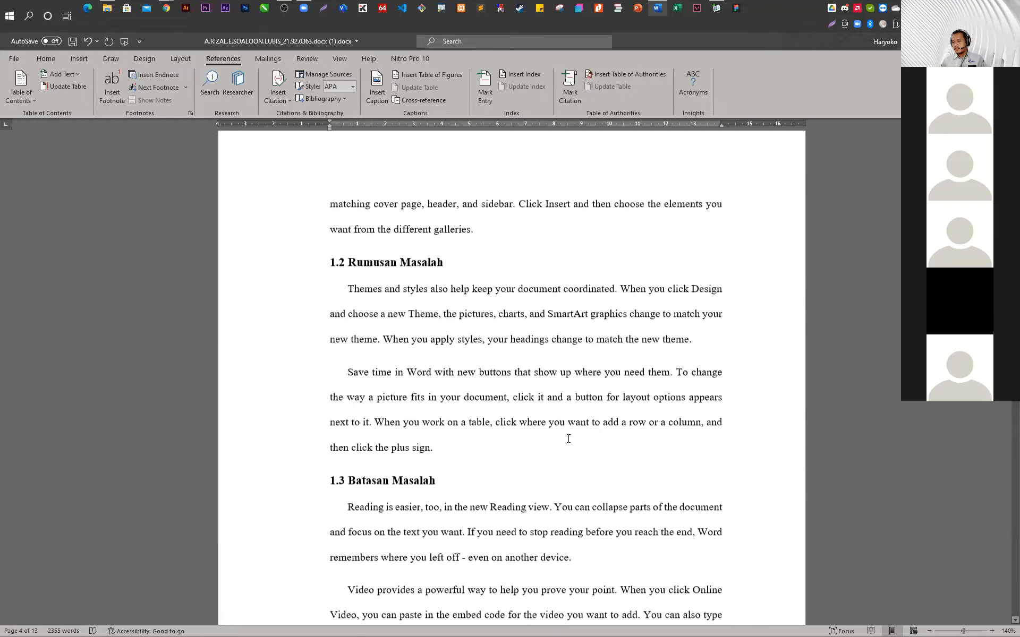
scroll(569, 438, down, 10)
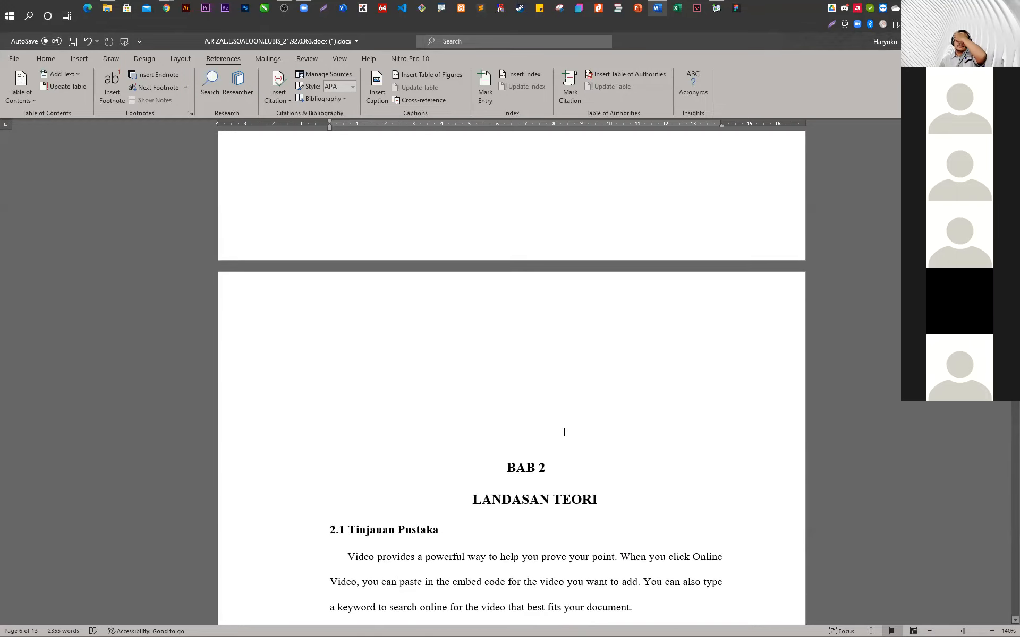
scroll(398, 371, down, 15)
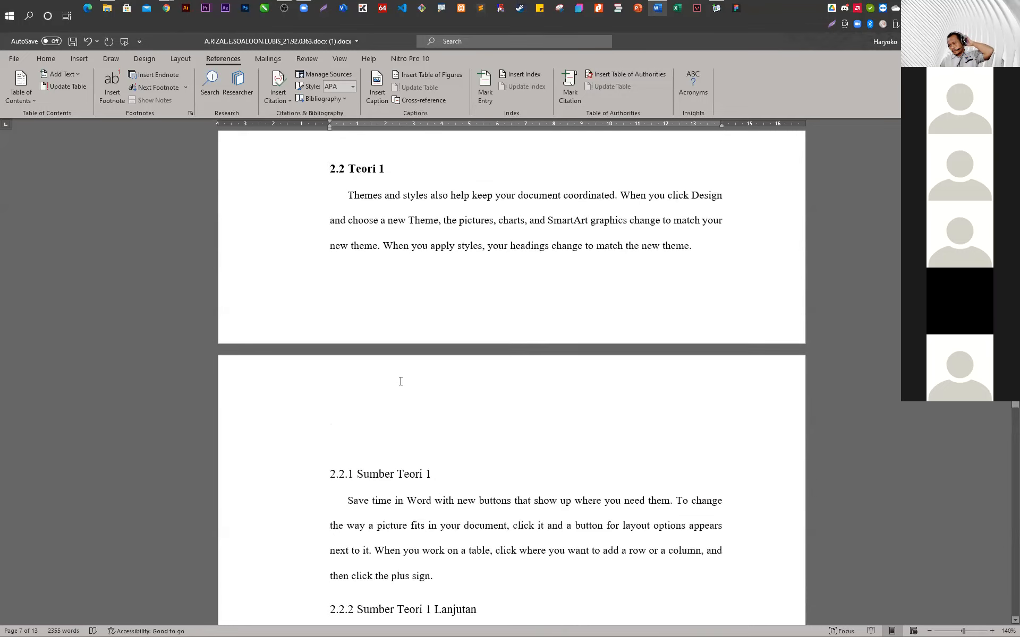
click(452, 285)
key(Return)
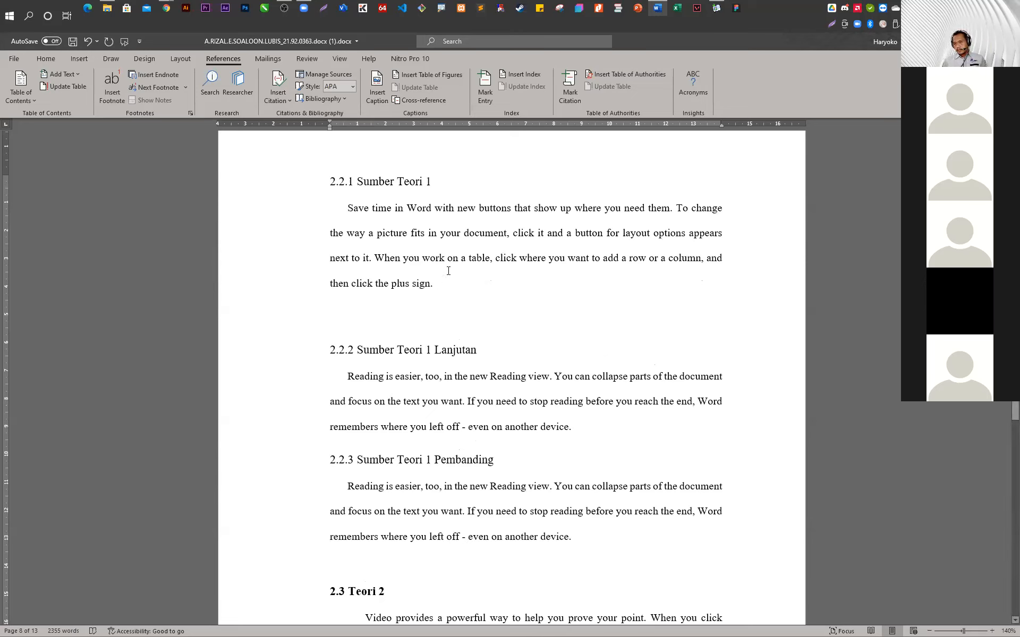
Insert the caption "Tabel 2. 2 Sumber Teori 1" in the empty paragraph below the text of section 2.2.1
click(385, 94)
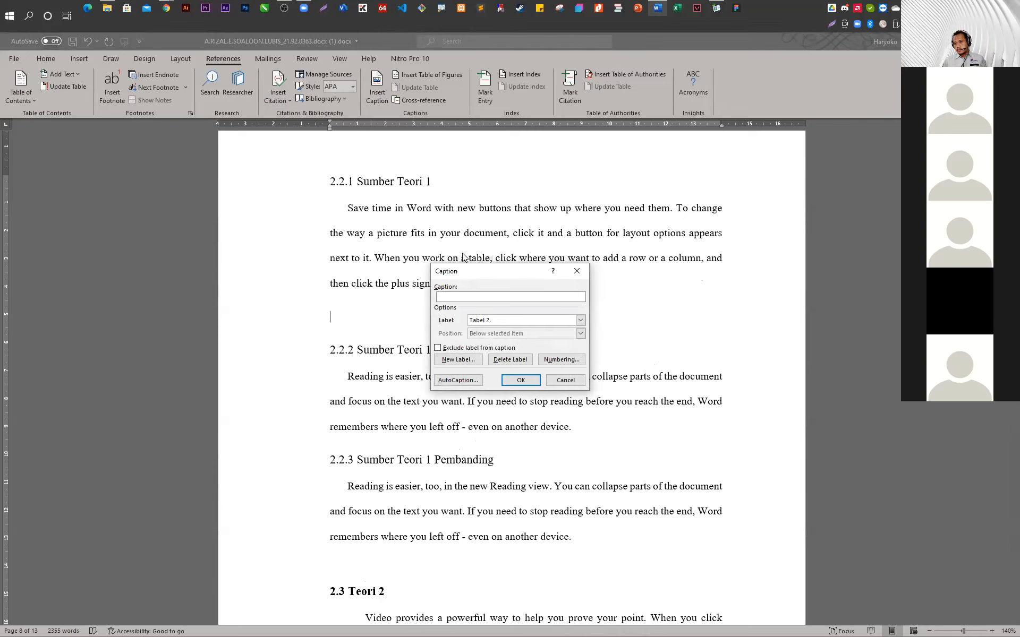
click(526, 386)
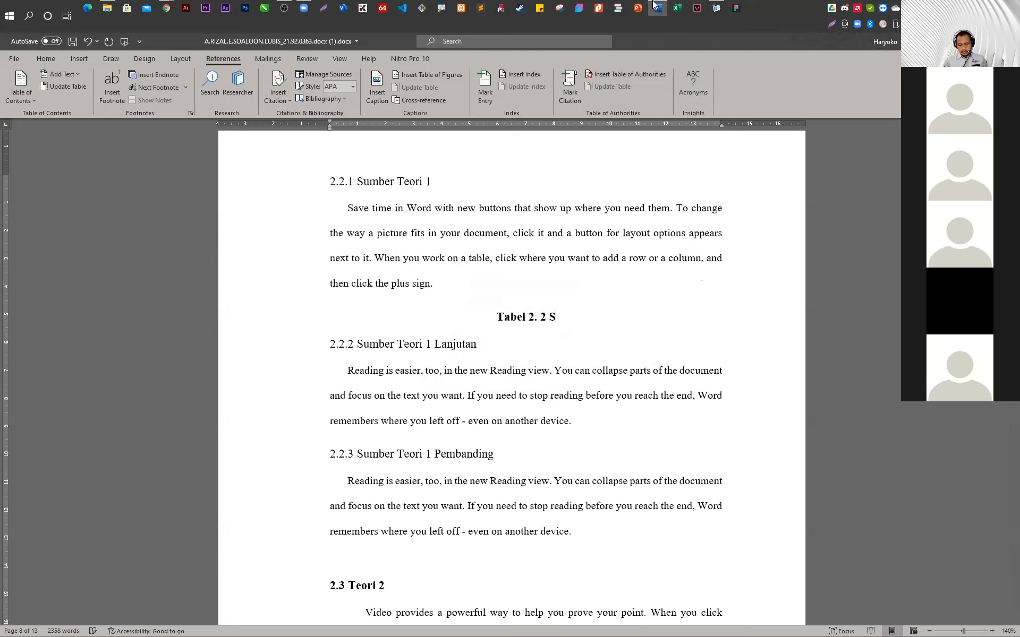
text(Sumber Teo)
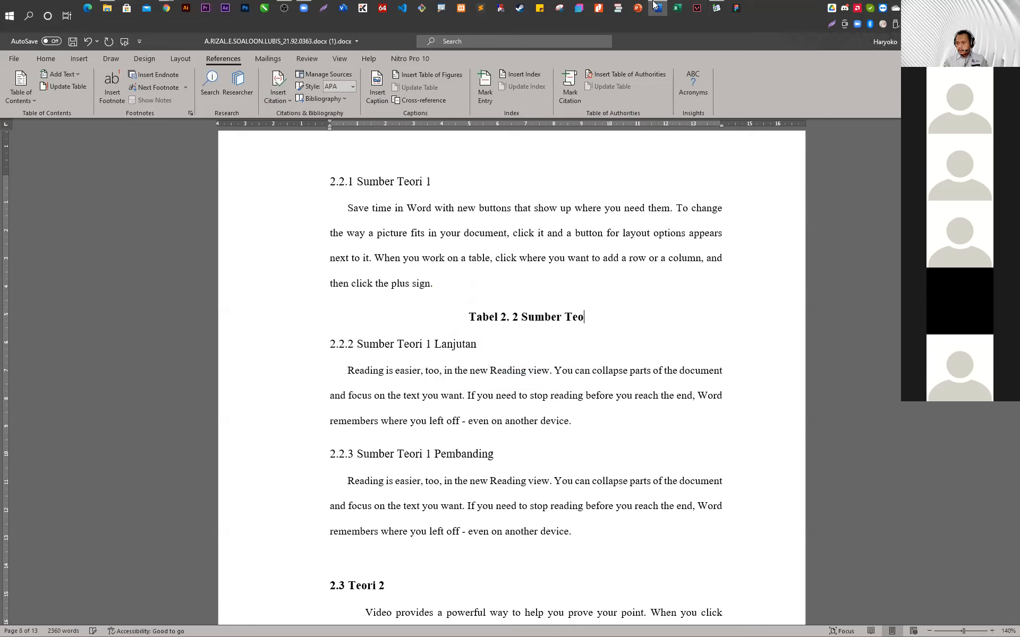
text(ri)
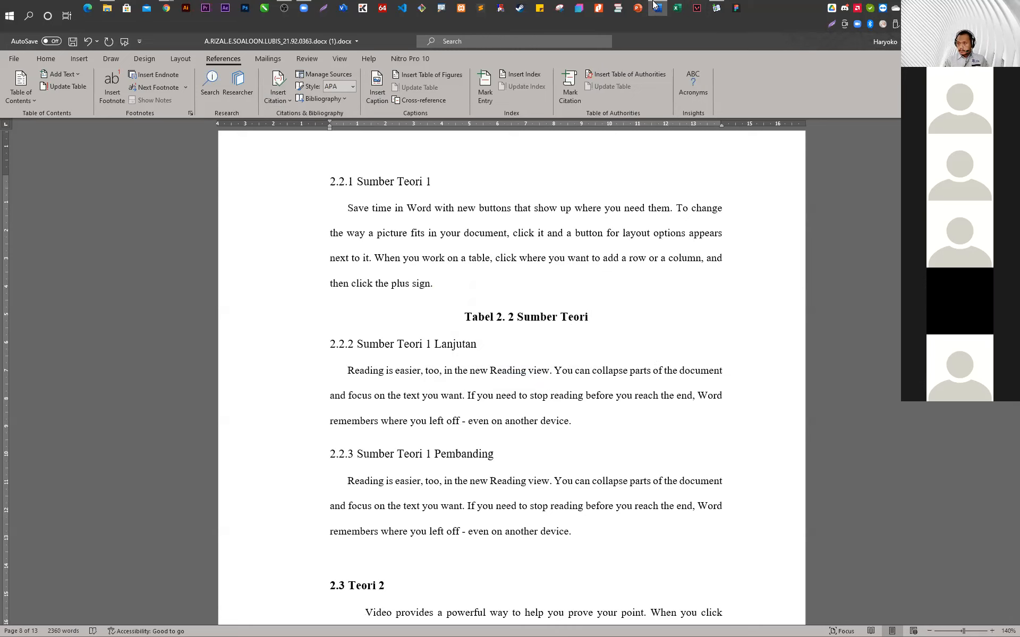
text( 1)
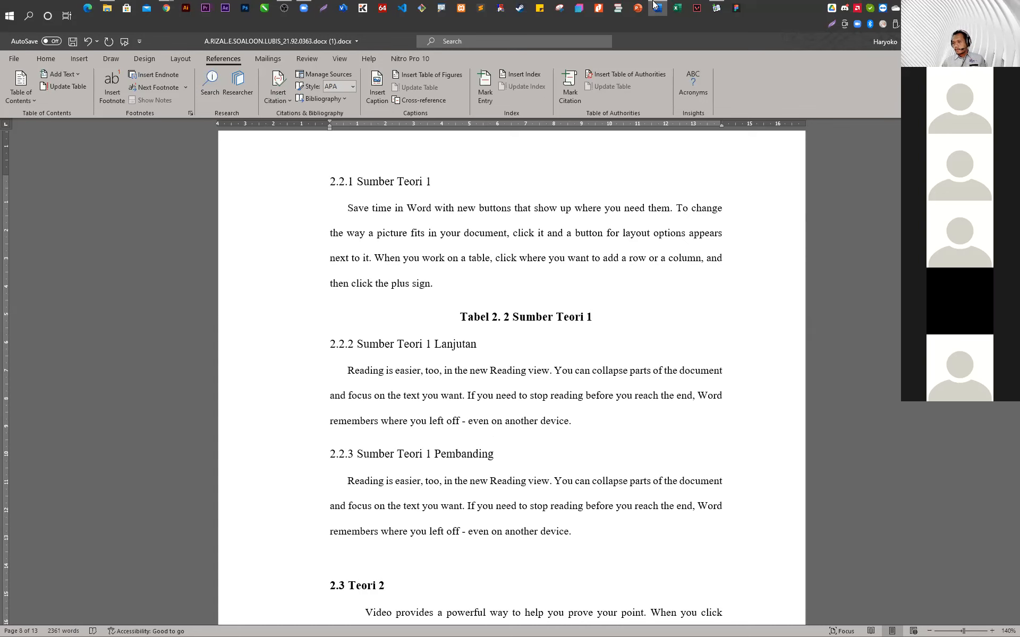
Insert a table of 9 columns and 6 rows on a new line below the Tabel 2. 2 Sumber Teori 1 caption
key(Return)
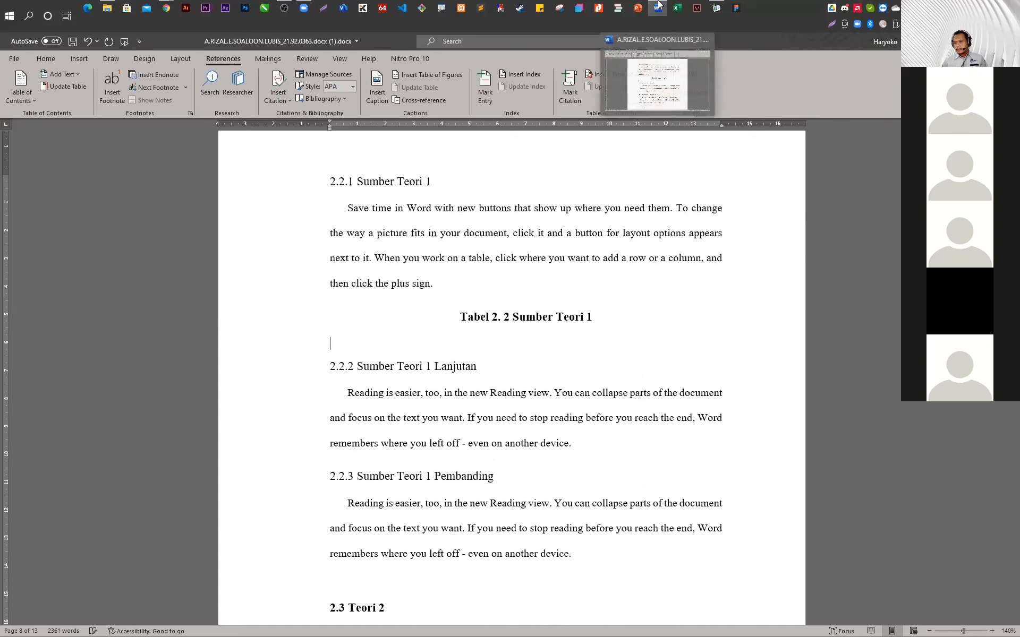
click(85, 58)
click(90, 88)
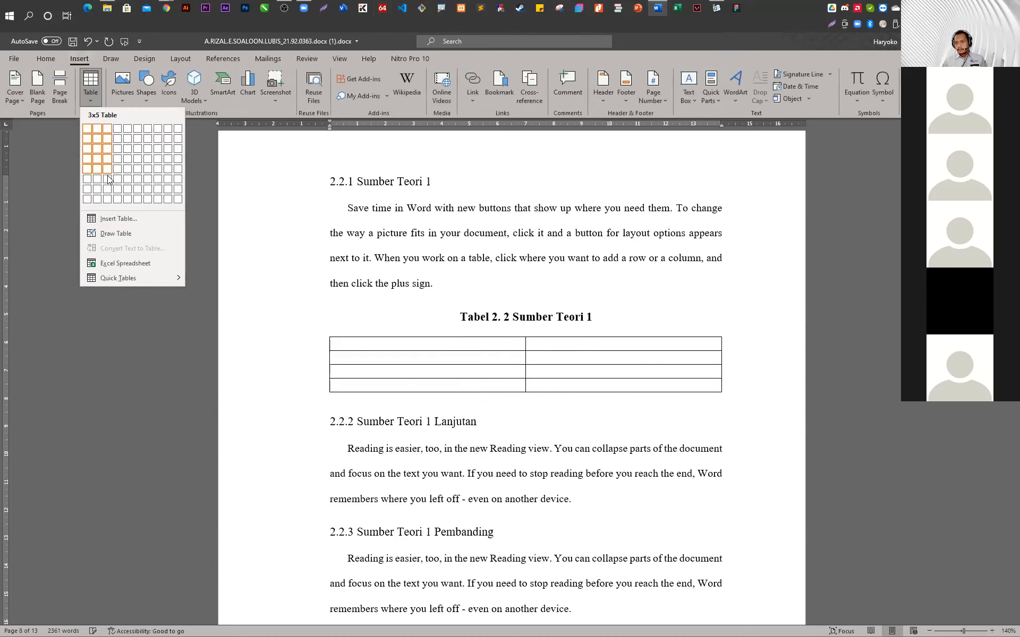
click(168, 179)
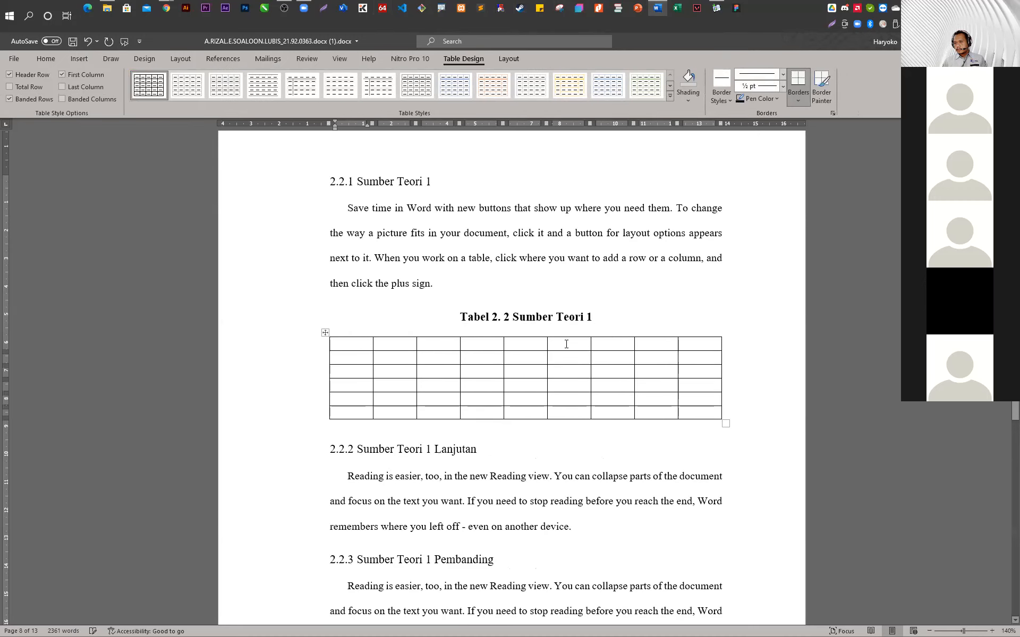
Insert the caption "Tabel 2. 3 Pembanding" on a new line after the text of section 2.2.3 Sumber Teori 1 Pembanding
scroll(522, 372, up, 10)
scroll(523, 366, down, 12)
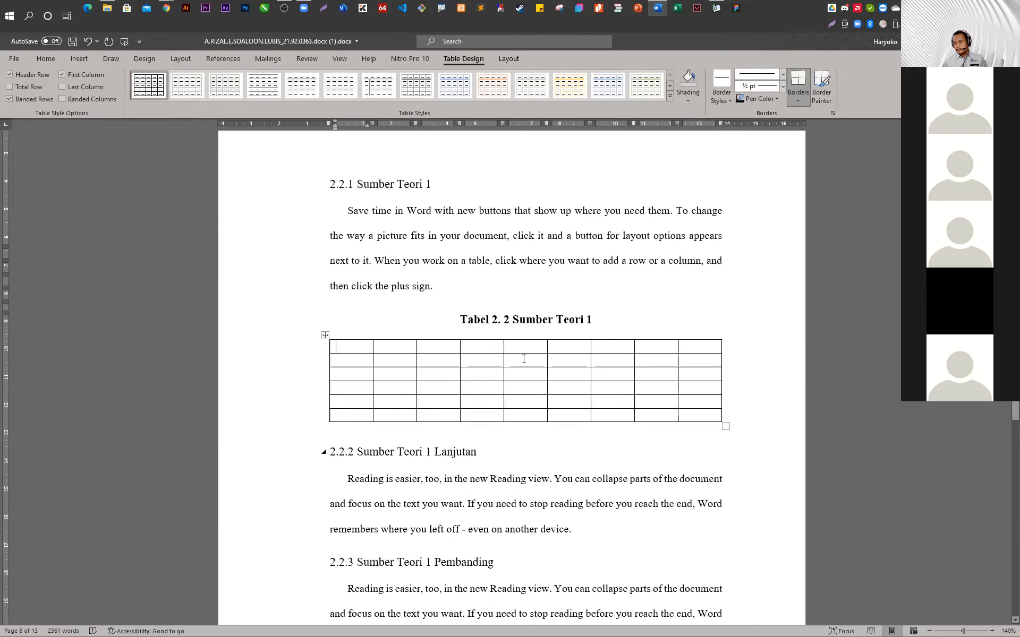
scroll(523, 358, down, 5)
click(587, 211)
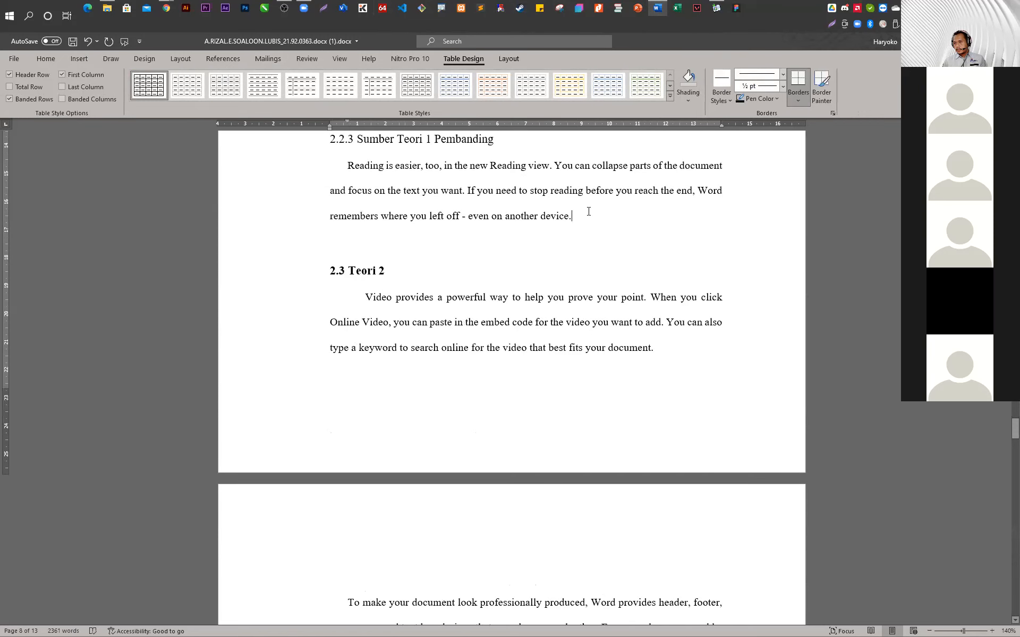
key(Return)
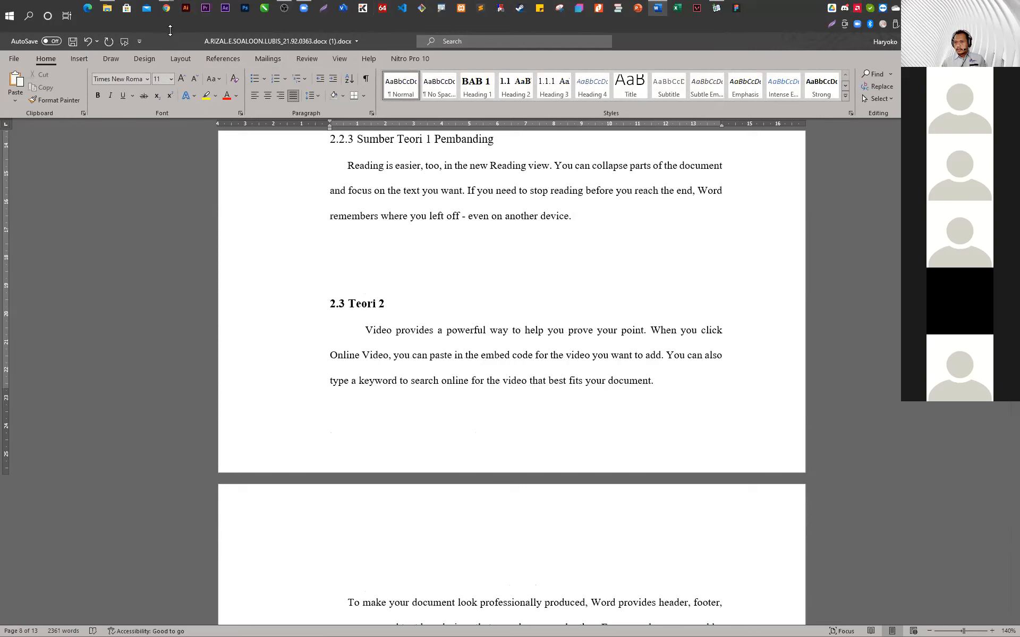
click(236, 56)
click(375, 95)
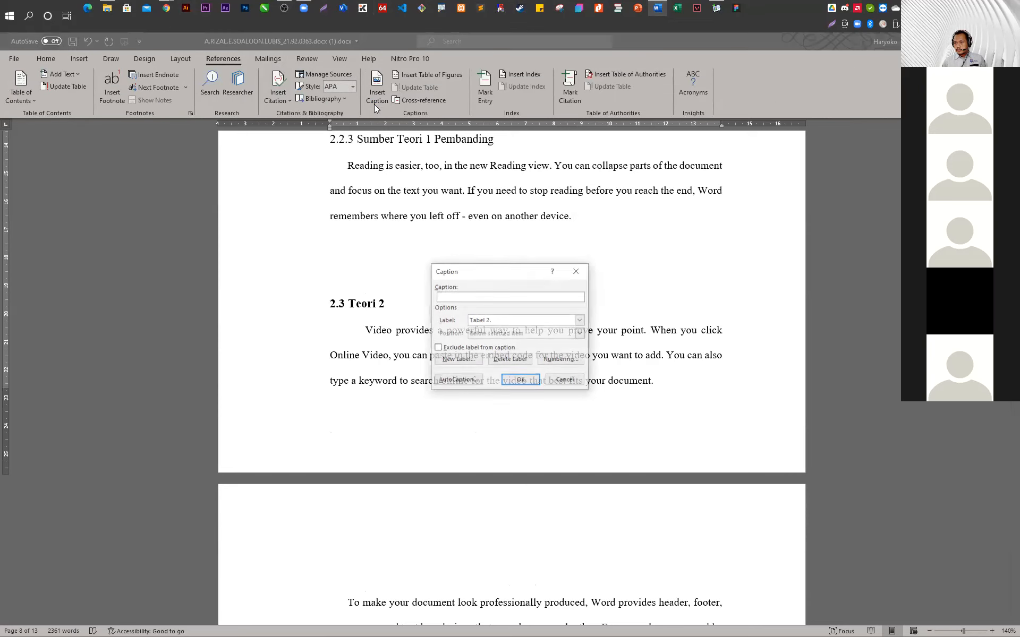
click(525, 380)
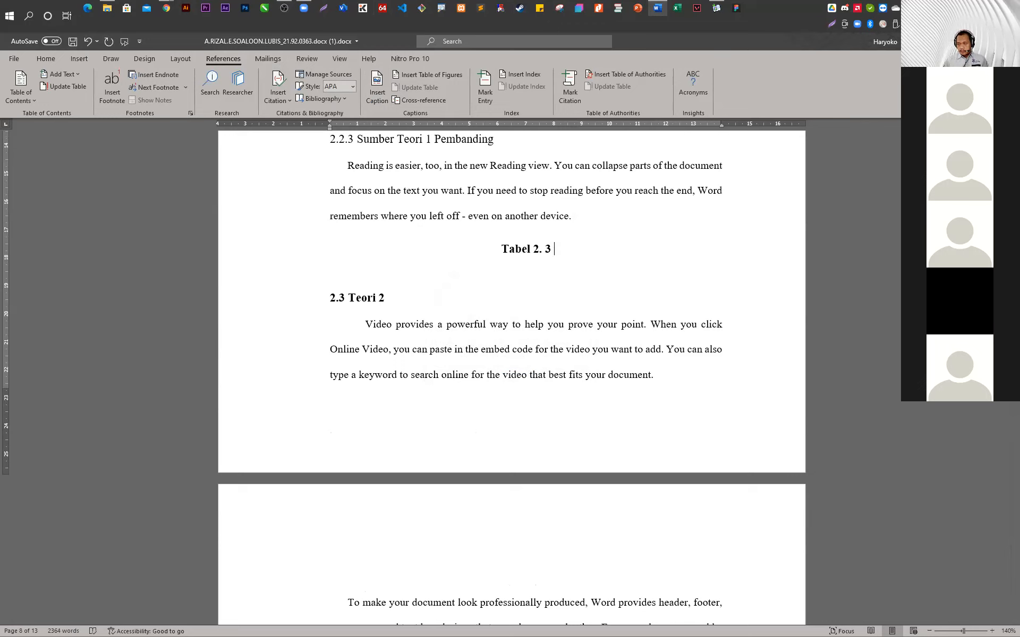
text(Pembanding)
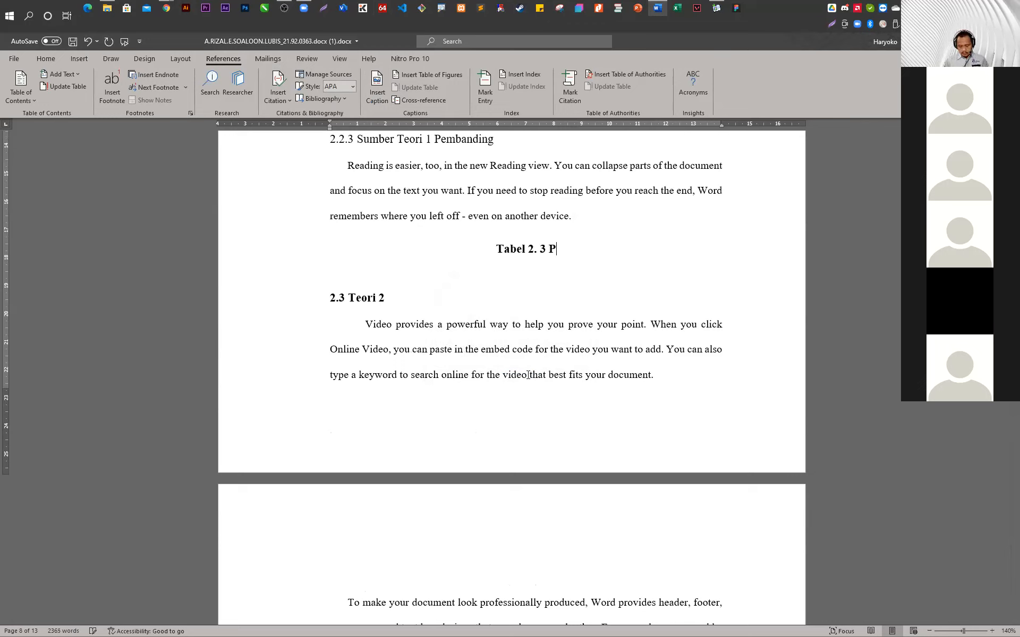
Insert a table of 5 columns and 5 rows on a new line below the Tabel 2. 3 Pembanding caption
key(Return)
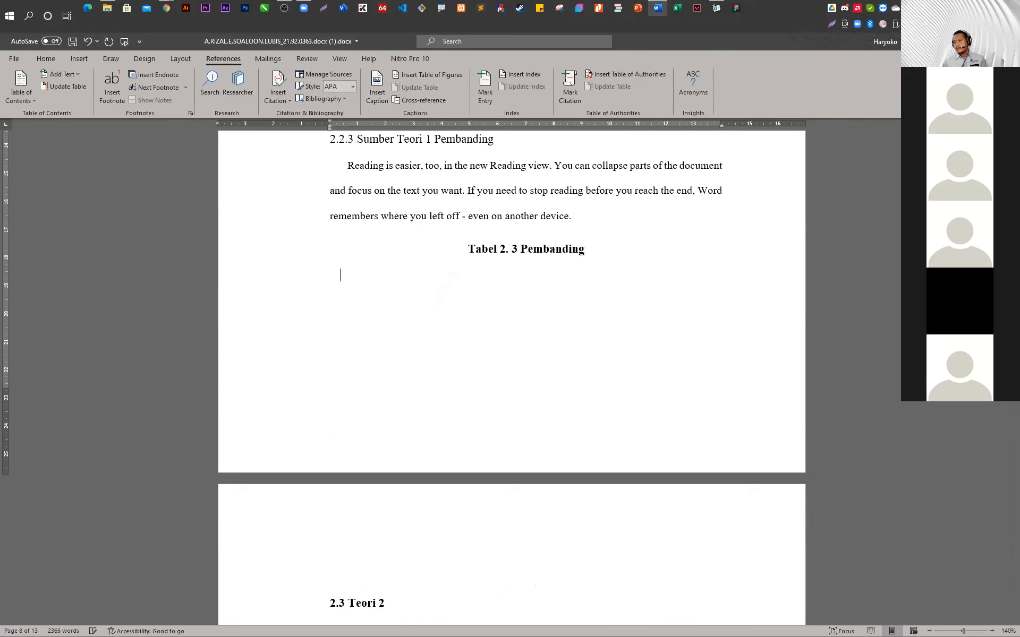
click(79, 59)
click(84, 81)
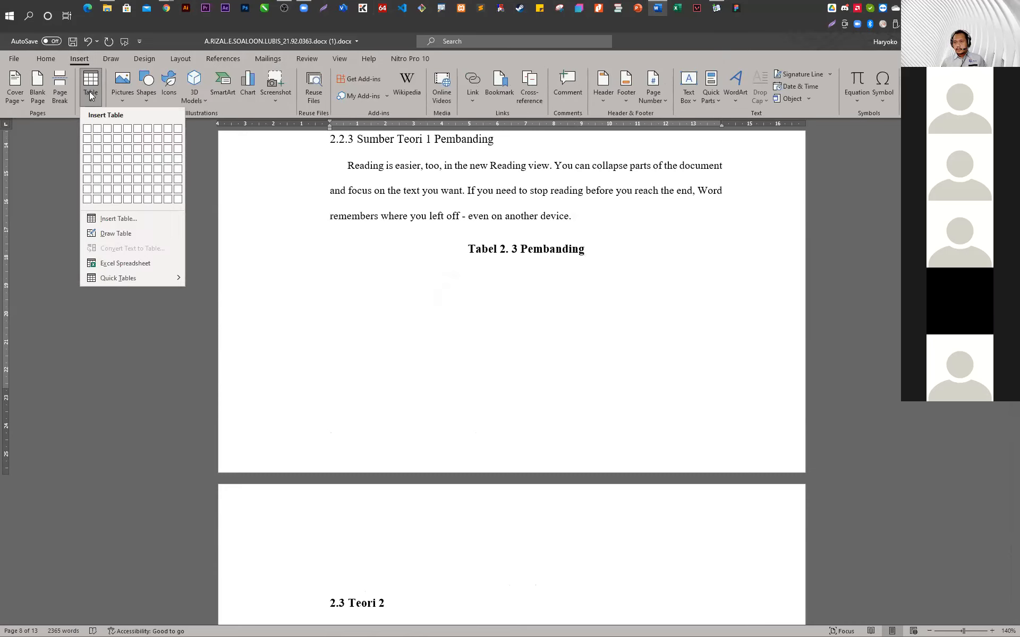
click(128, 165)
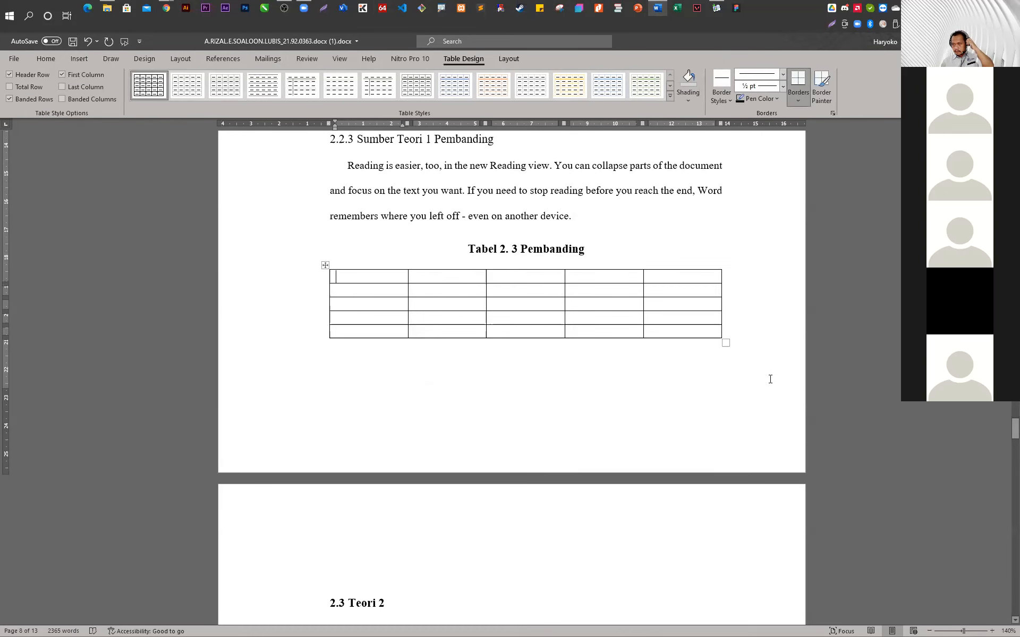
Add empty paragraphs below the Tabel 2. 3 table onto the next page and insert a 9-column, 5-row table there above 2.3 Teori 2
scroll(770, 378, down, 1)
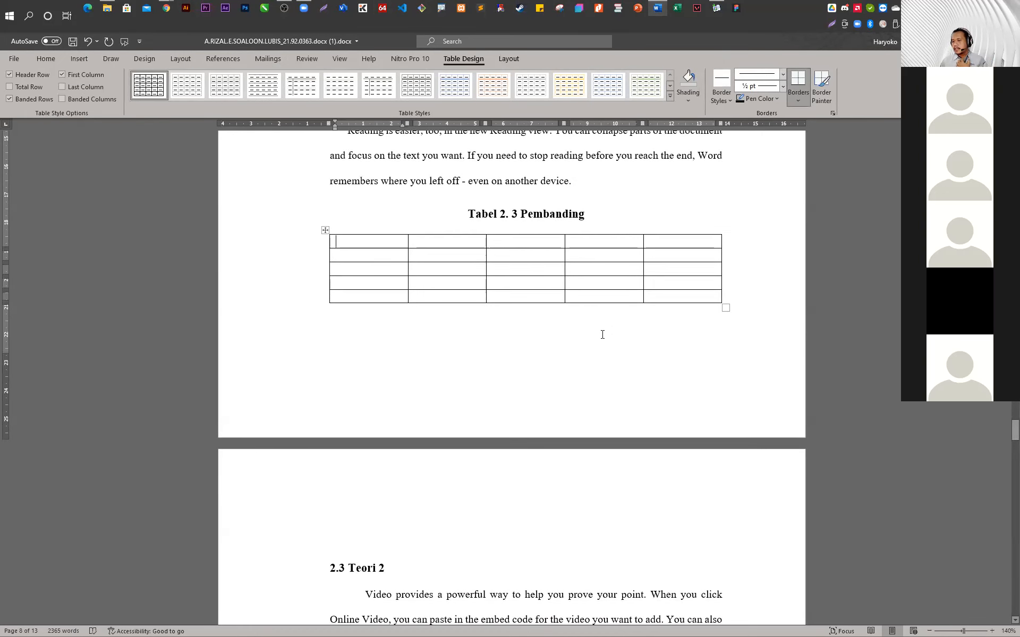
click(516, 528)
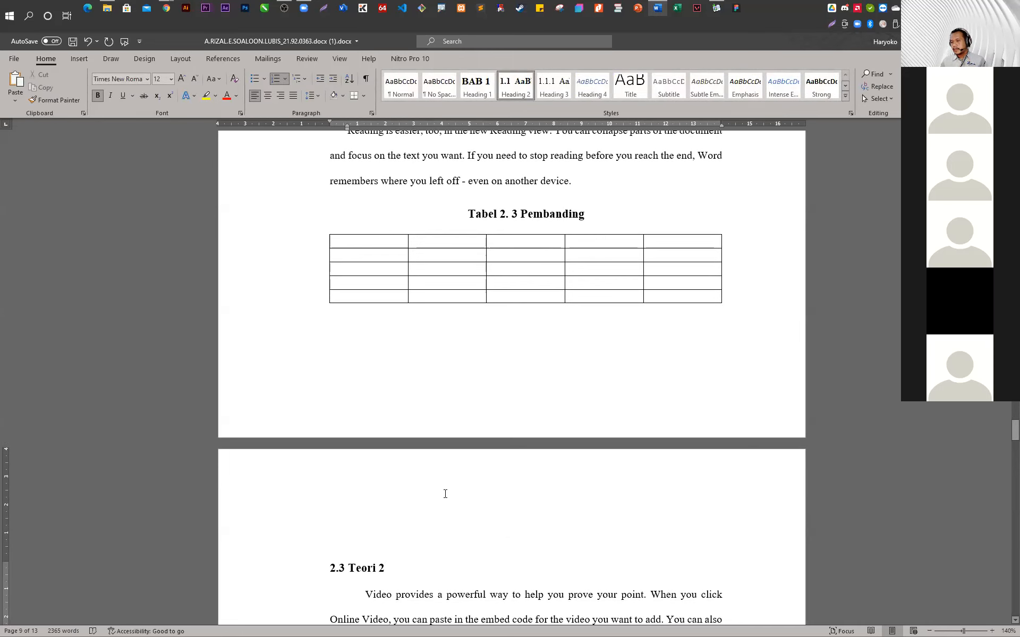
click(751, 302)
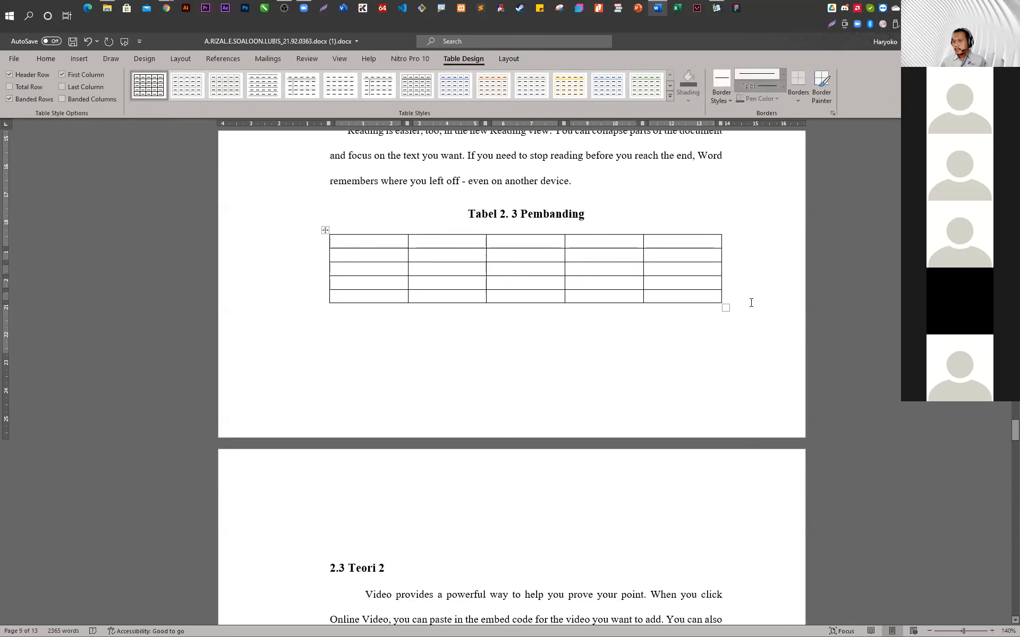
click(318, 324)
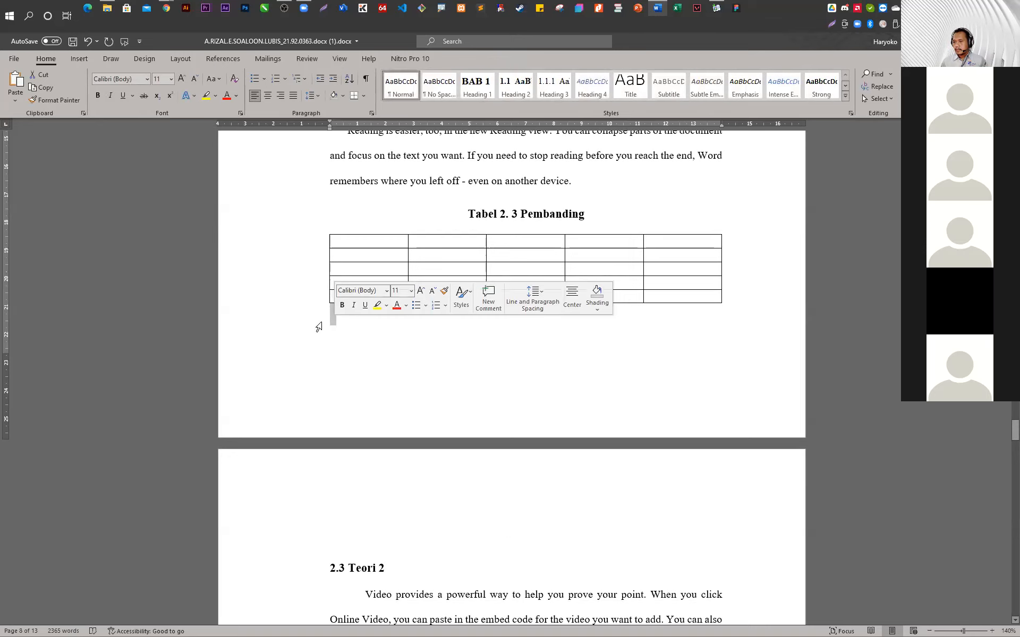
click(330, 321)
key(Return)
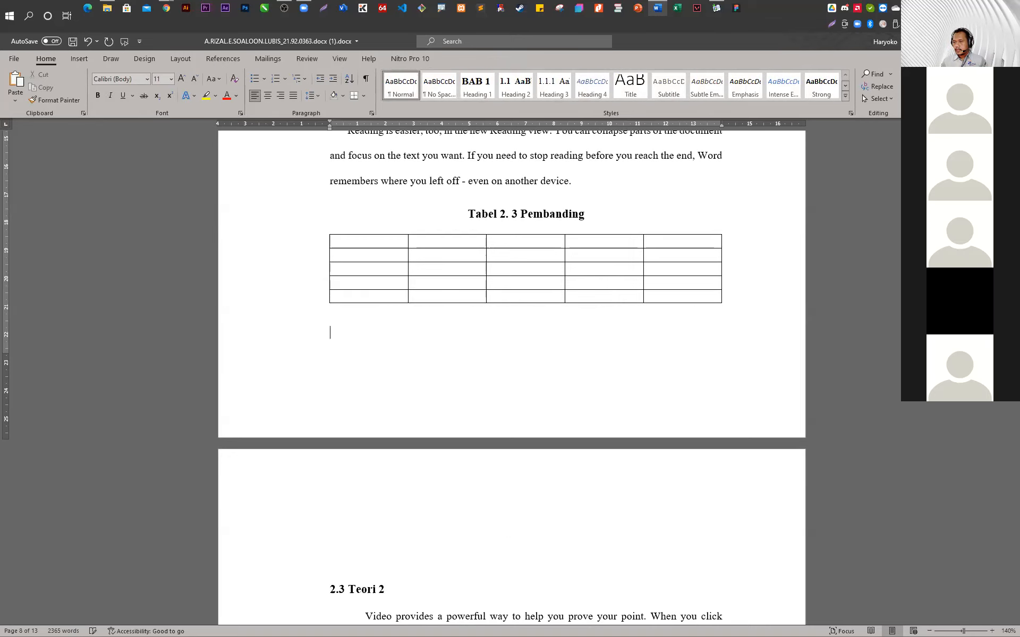
key(Return)
scroll(430, 360, down, 2)
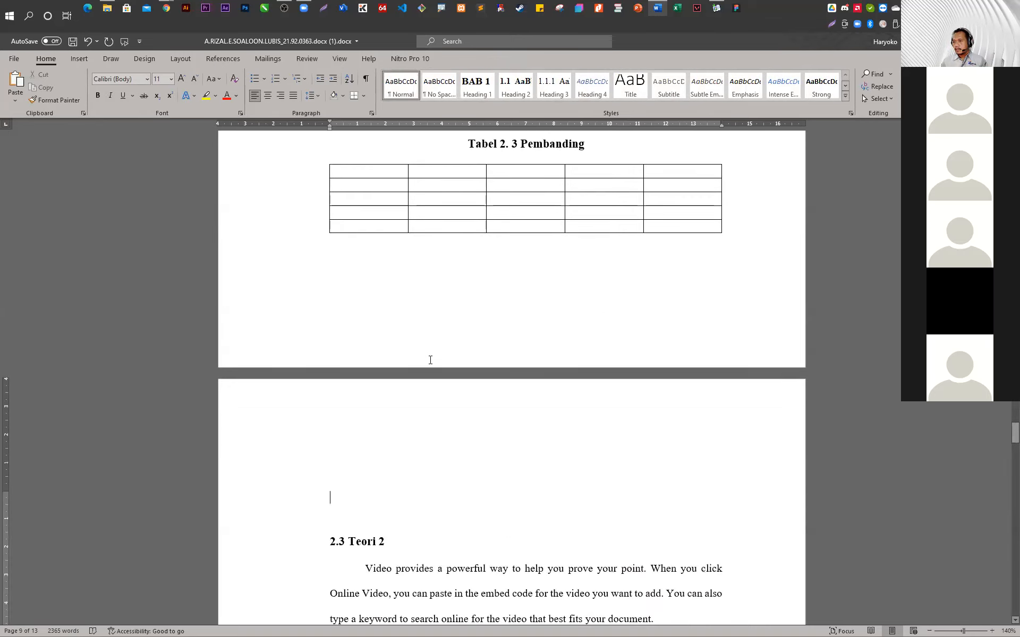
click(87, 62)
click(93, 82)
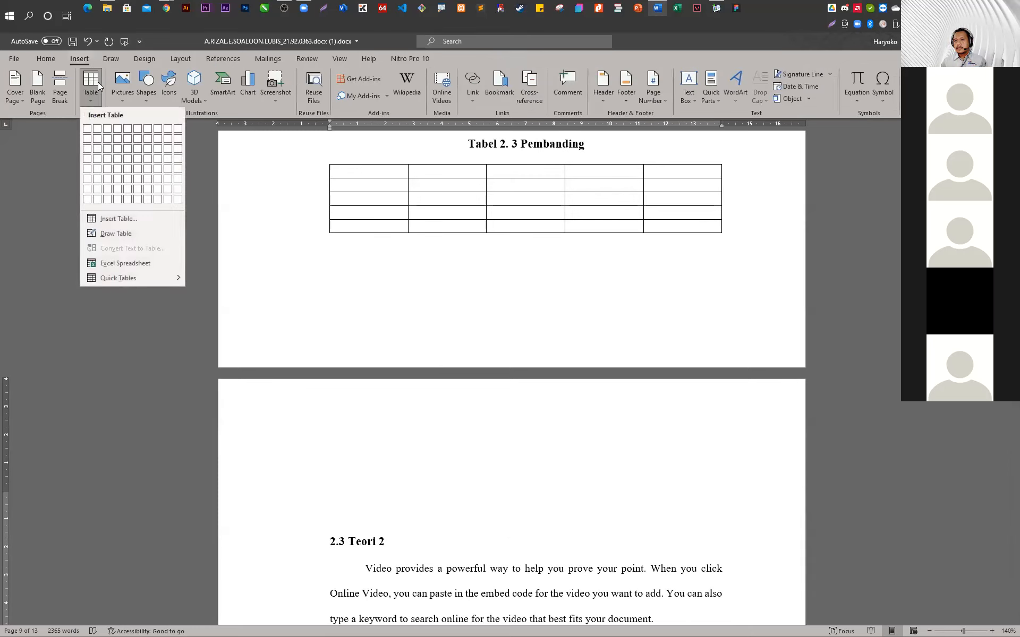
click(168, 169)
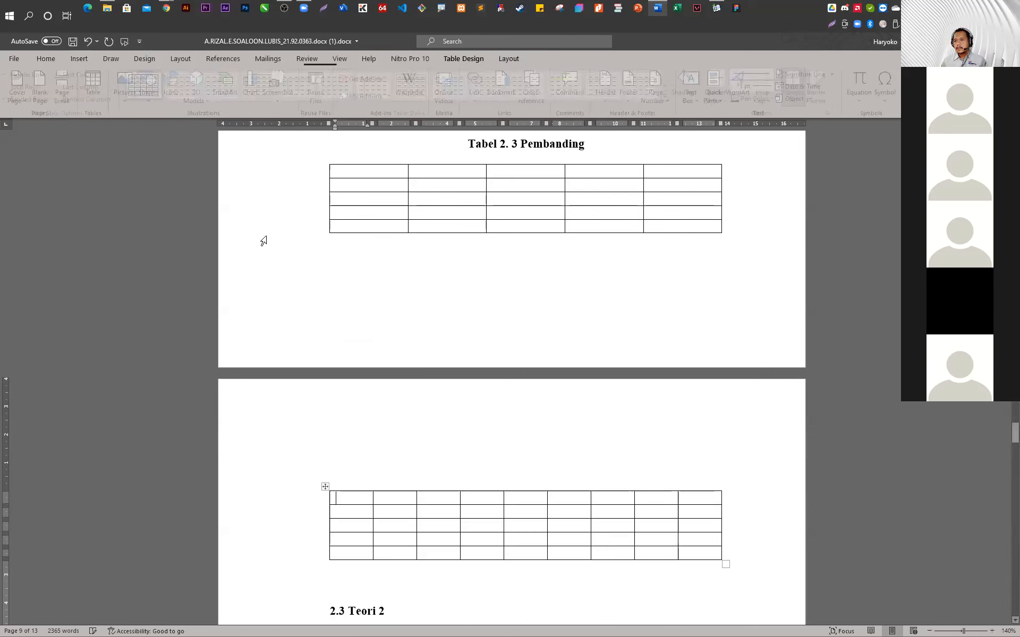
Cut the whole 9-column table above the 2.3 Teori 2 heading
click(451, 474)
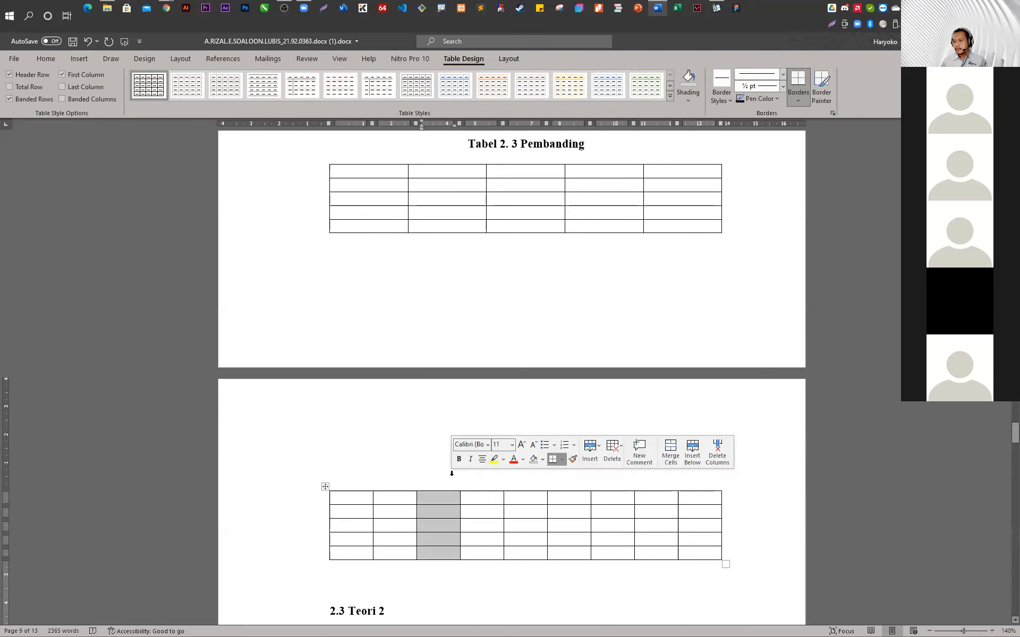
click(334, 464)
click(324, 486)
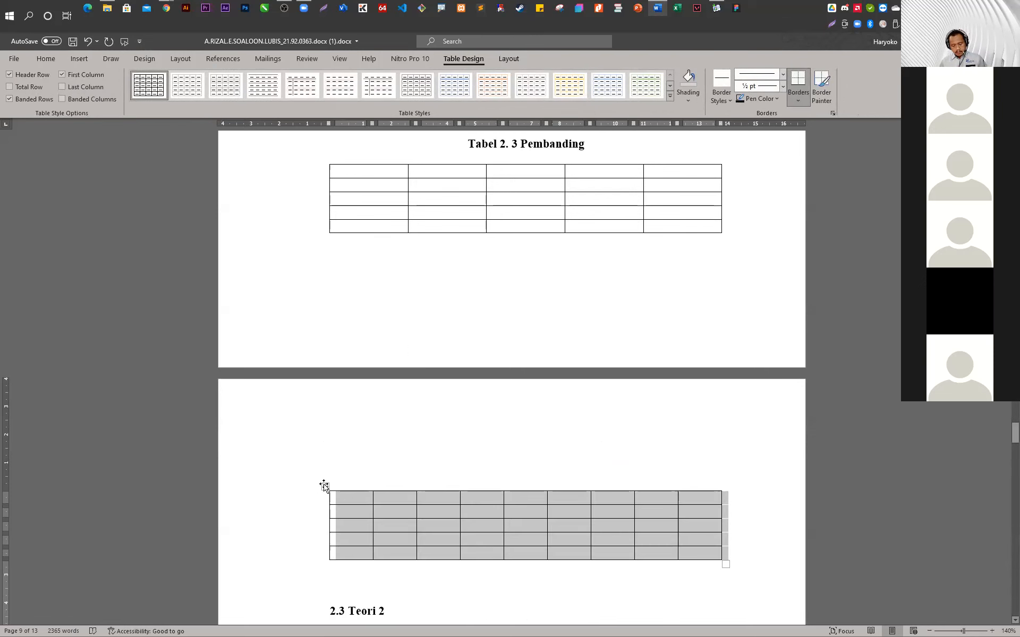
key(BackSpace)
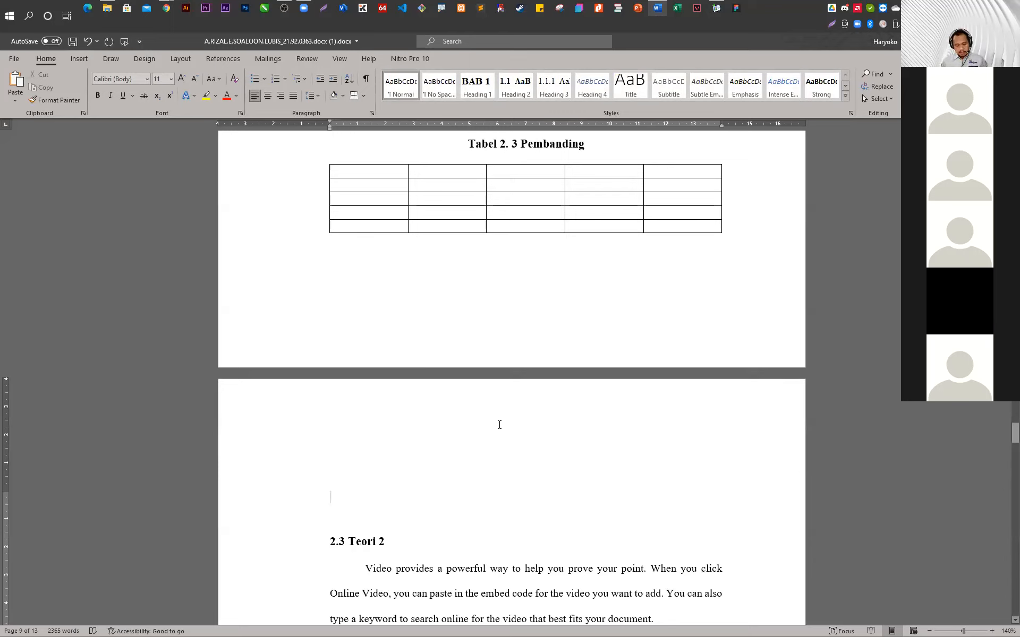
Write the centred plain-text title "Tabel 2.3 Pembanding Lanjutan" above 2.3 Teori 2 and paste the cut table on the line below it
key(ctrl+e)
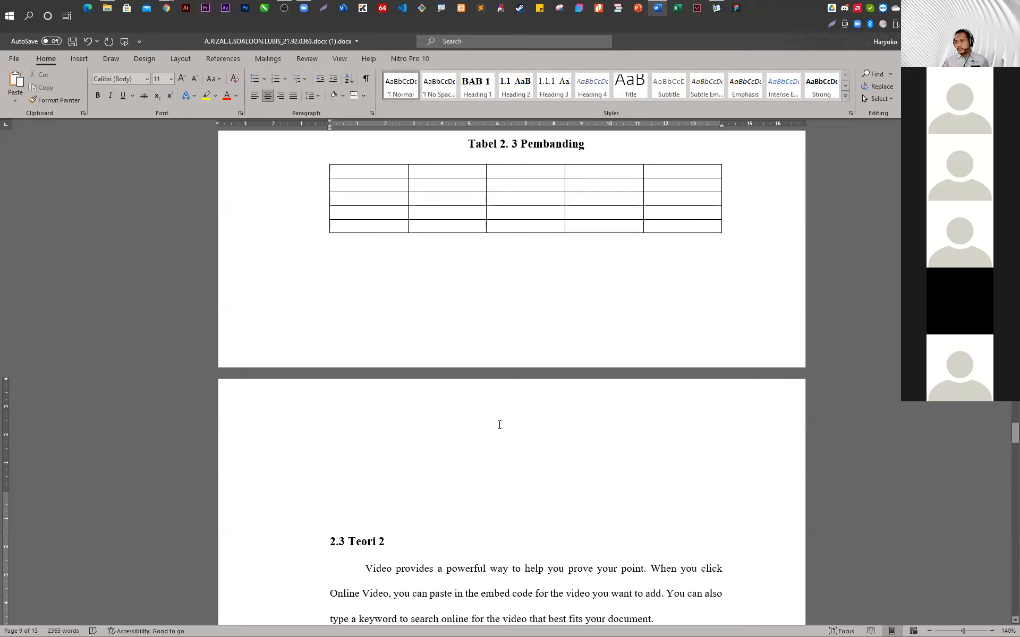
text(Tabel 2.3 Pembanding)
key(Return)
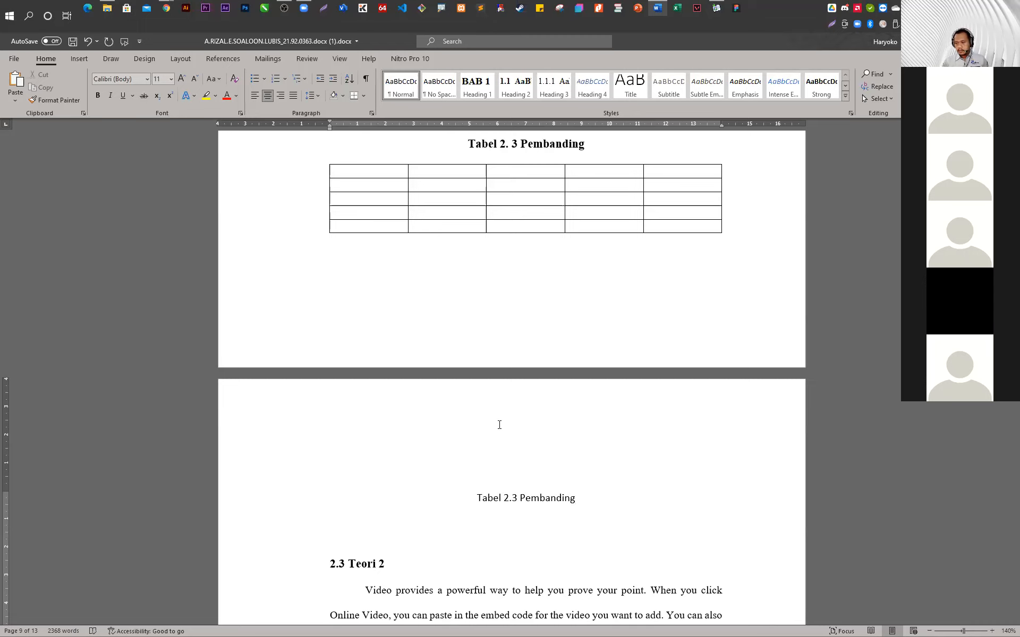
key(ctrl+v)
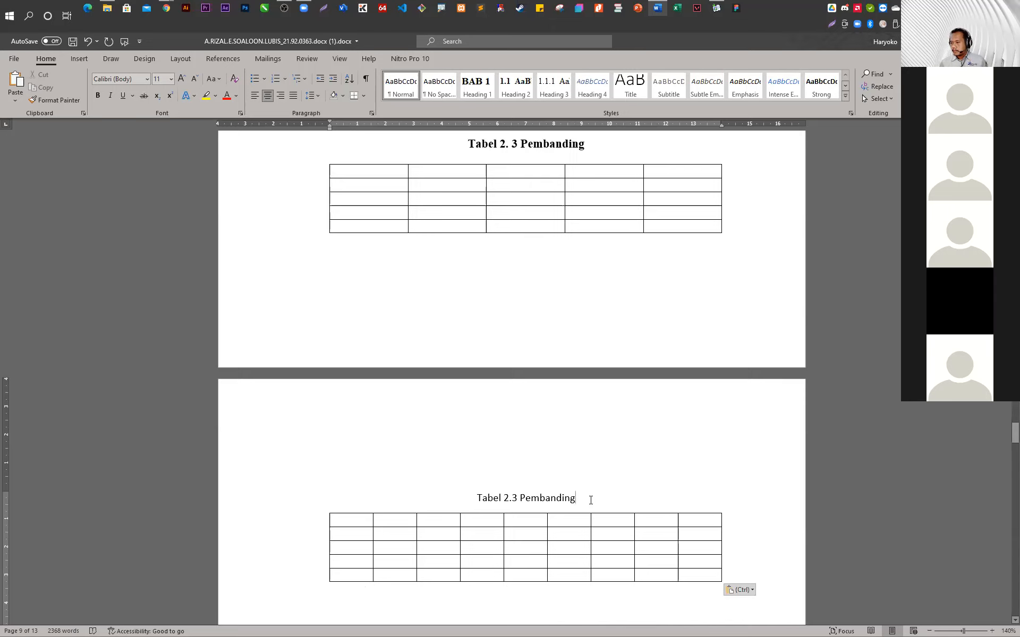
text(Lanjutan)
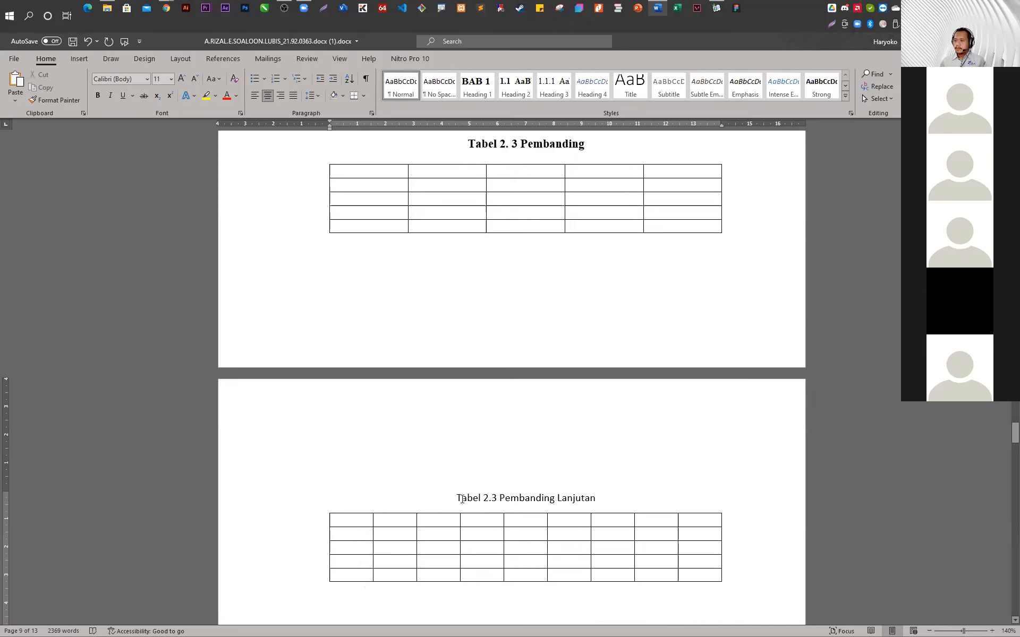
Copy the formatting of the Tabel 2. 3 Pembanding caption onto the "Tabel 2.3 Pembanding Lanjutan" title
drag(457, 499, 591, 500)
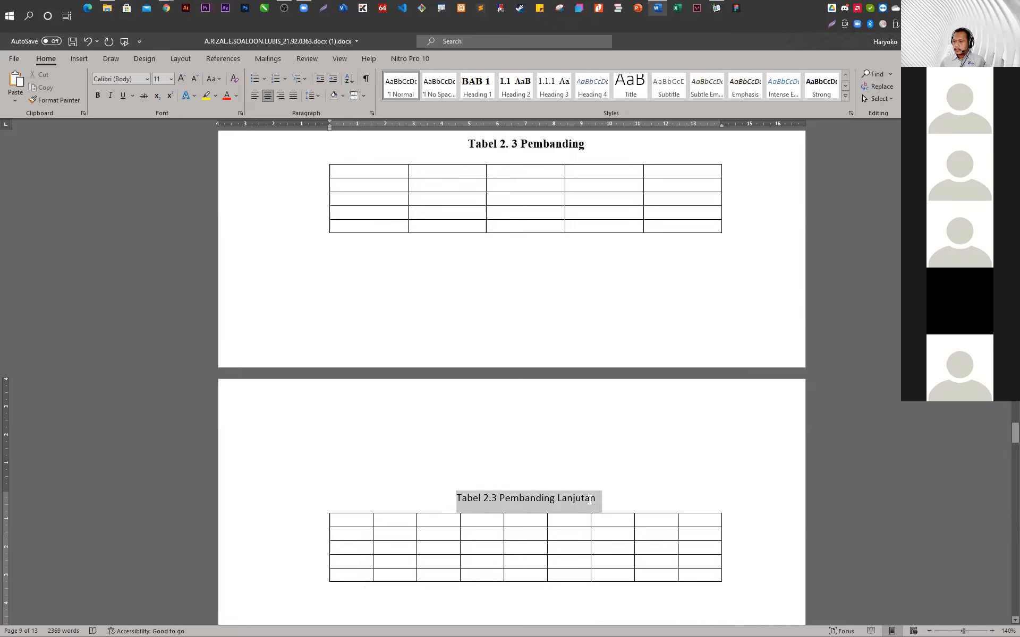
click(550, 143)
scroll(550, 144, up, 1)
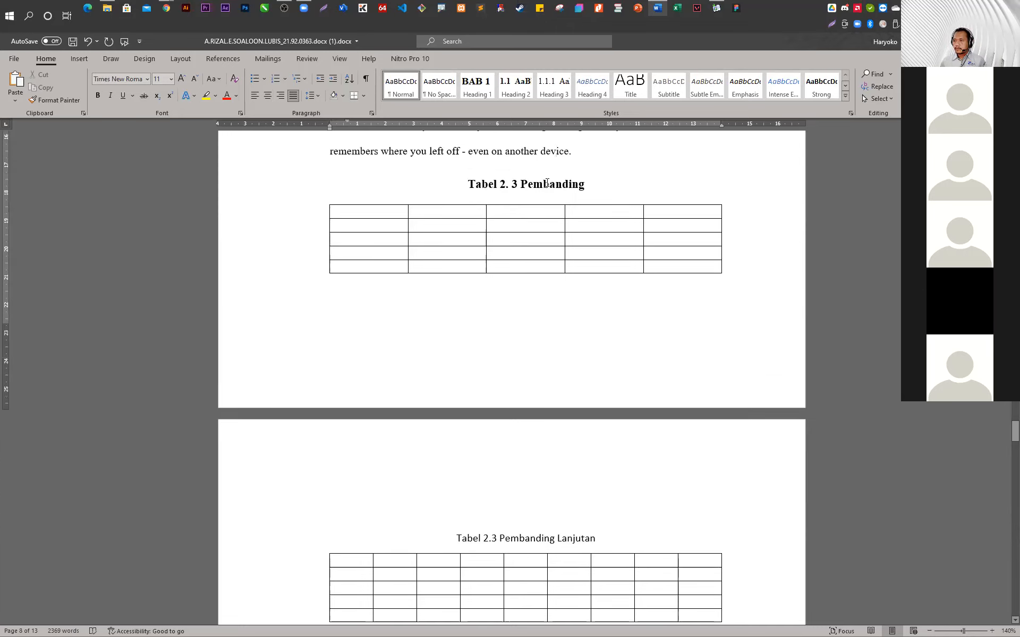
click(56, 99)
drag(457, 539, 590, 540)
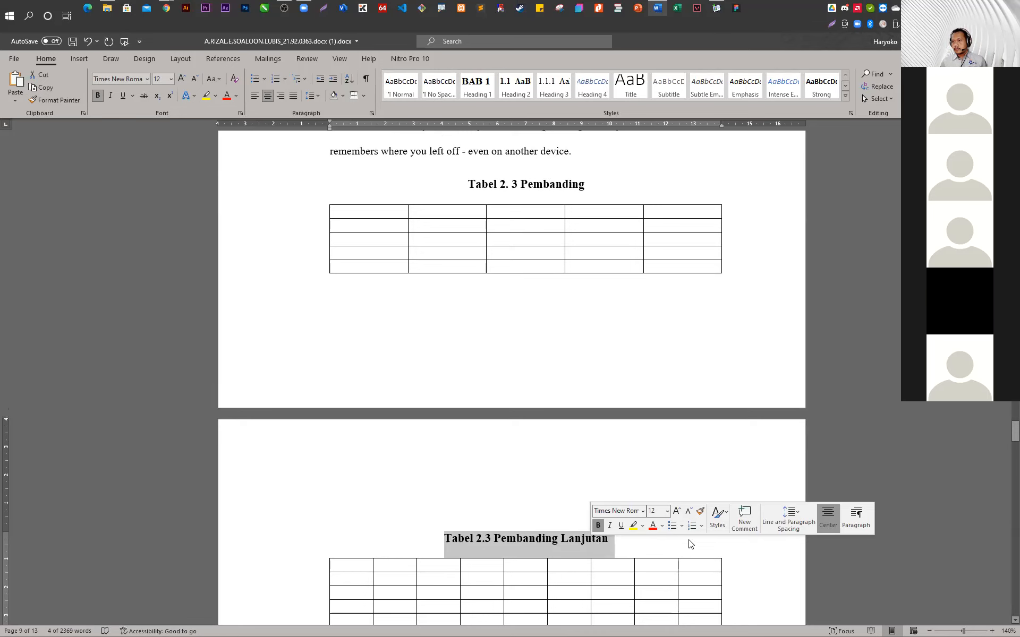
Show the Navigation Pane beside the document and deselect the "Tabel 2.3 Pembanding Lanjutan" title
click(340, 59)
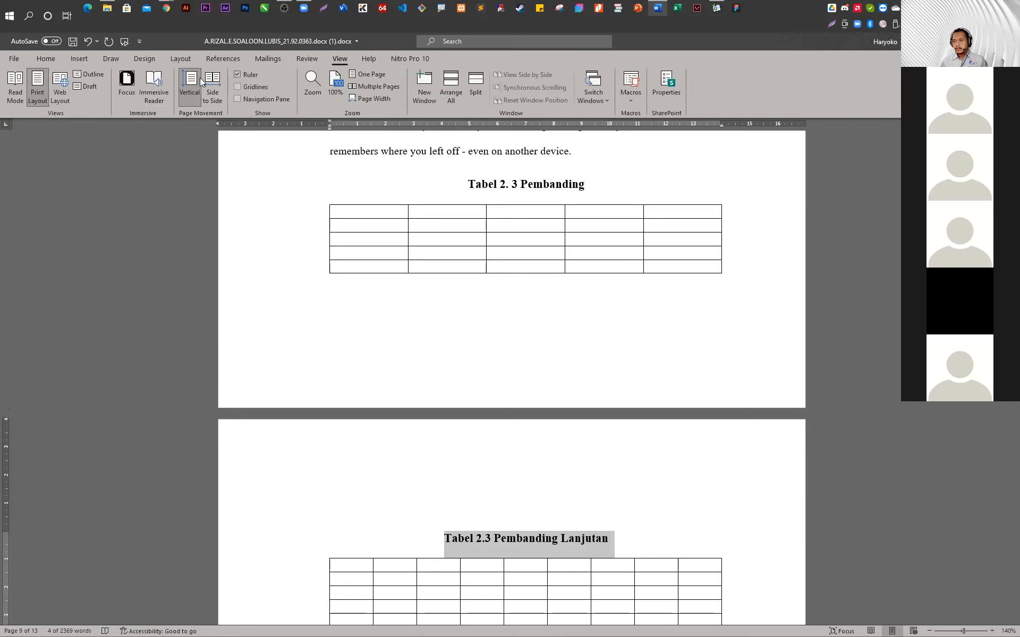
click(246, 100)
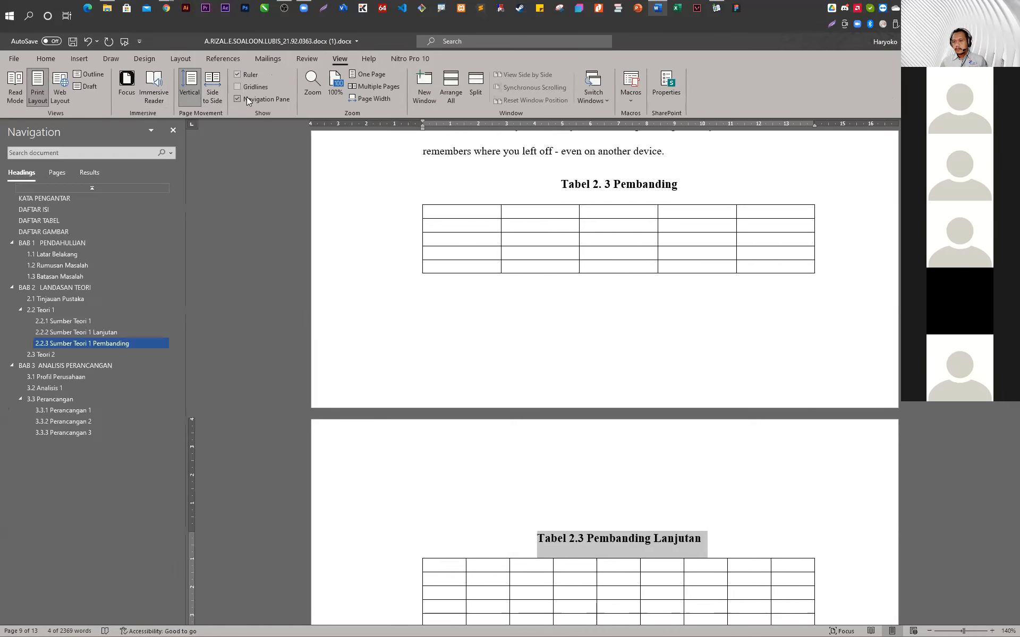
click(663, 535)
Compare the Tabel 2. 3 Pembanding caption with the manually written continuation title and its table on the following page
scroll(648, 489, down, 3)
scroll(612, 414, up, 8)
scroll(605, 437, up, 7)
scroll(637, 425, down, 6)
scroll(653, 412, up, 1)
scroll(573, 423, down, 3)
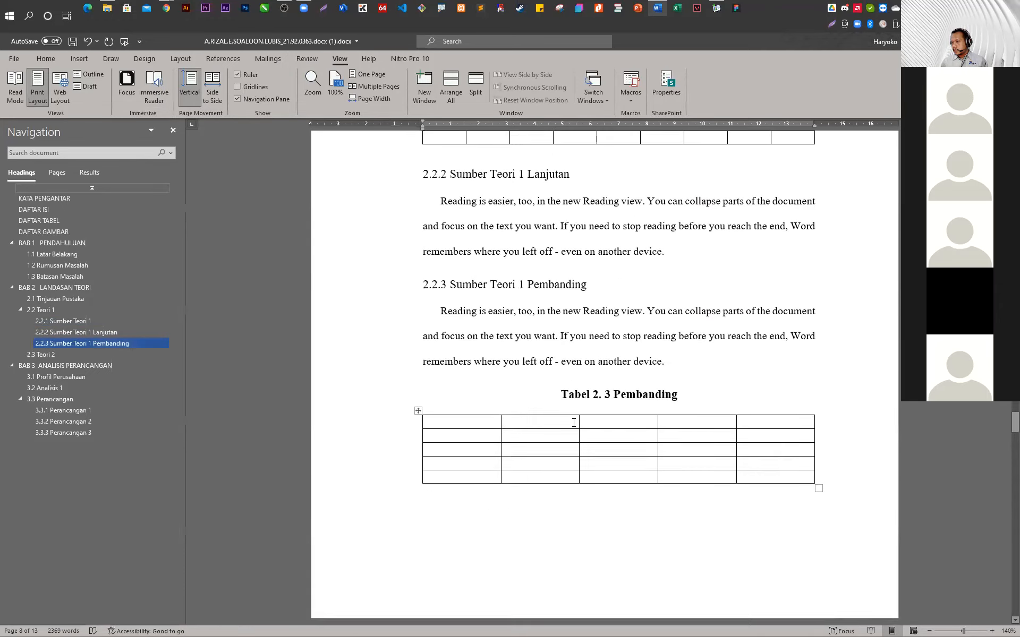
scroll(635, 408, down, 8)
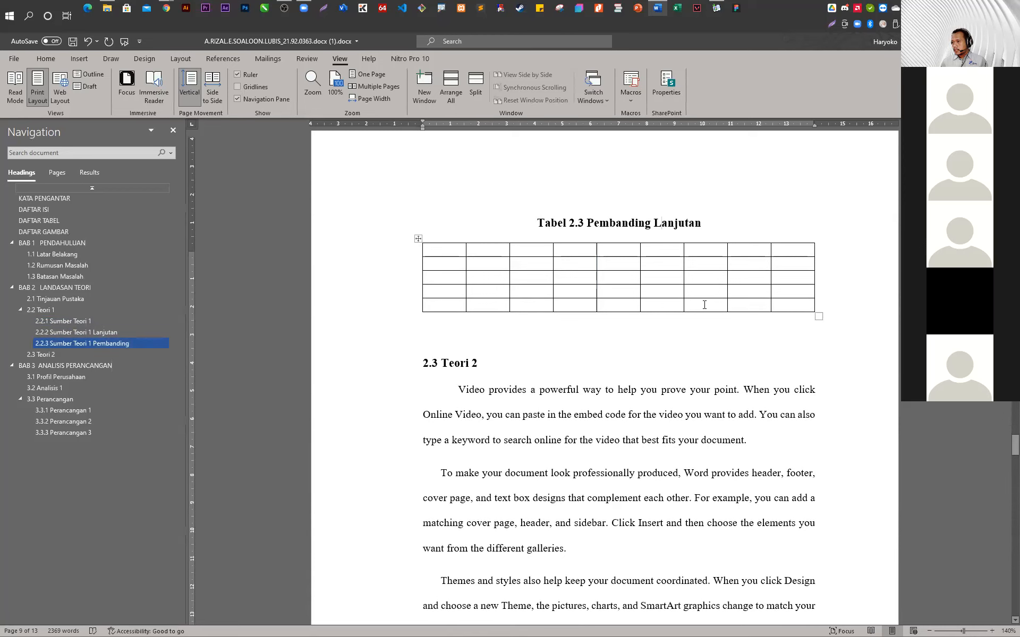
scroll(705, 301, up, 1)
drag(585, 257, 580, 255)
scroll(581, 305, up, 1)
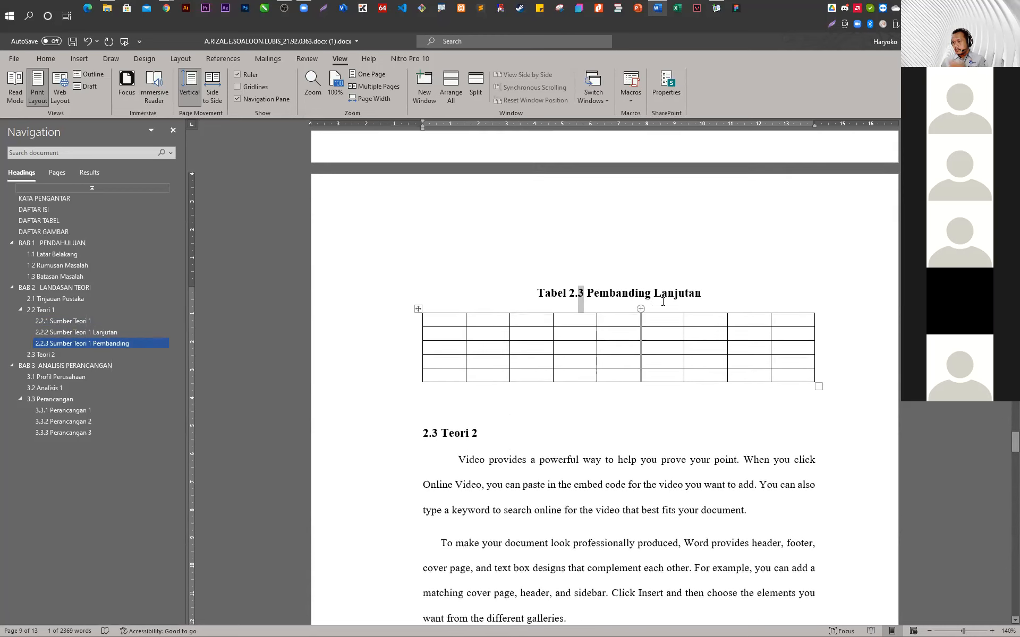
Update the entire table list on the DAFTAR TABEL page
drag(1015, 442, 1014, 398)
click(691, 200)
right_click(691, 184)
click(633, 196)
right_click(633, 194)
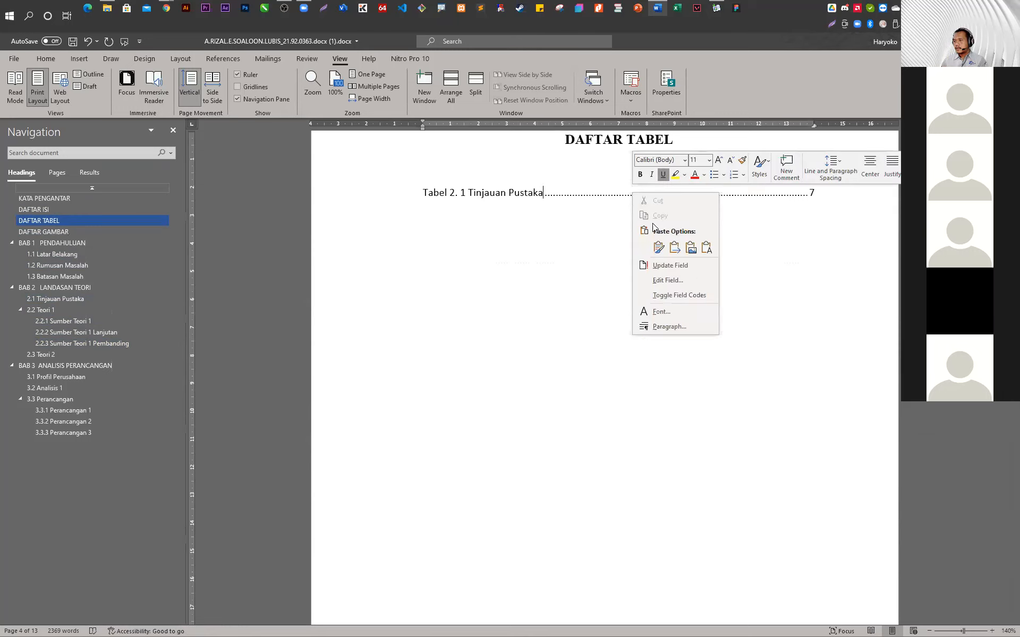
click(665, 272)
click(498, 340)
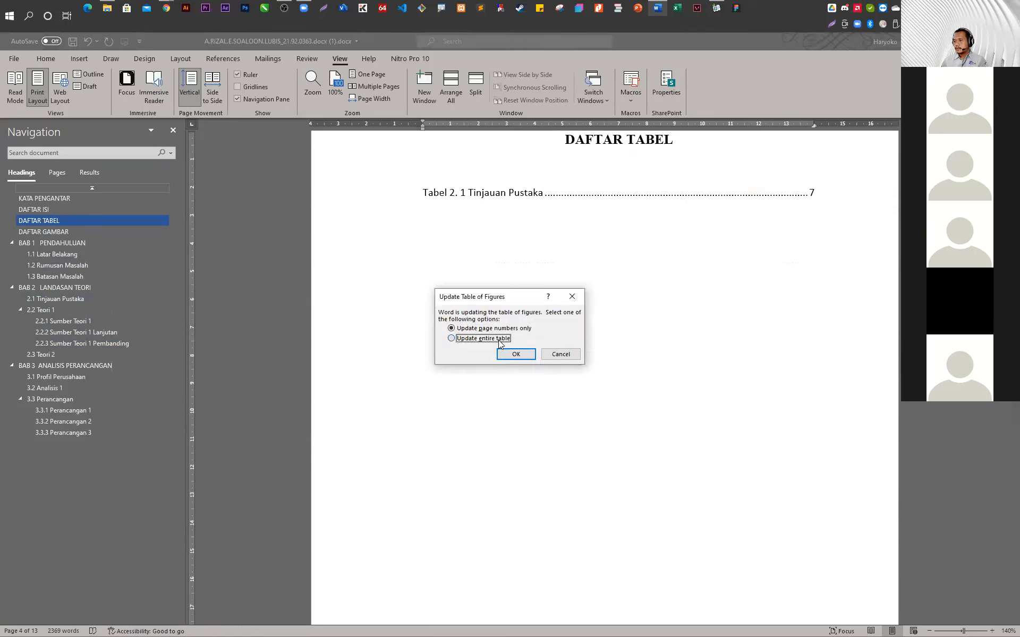
click(517, 359)
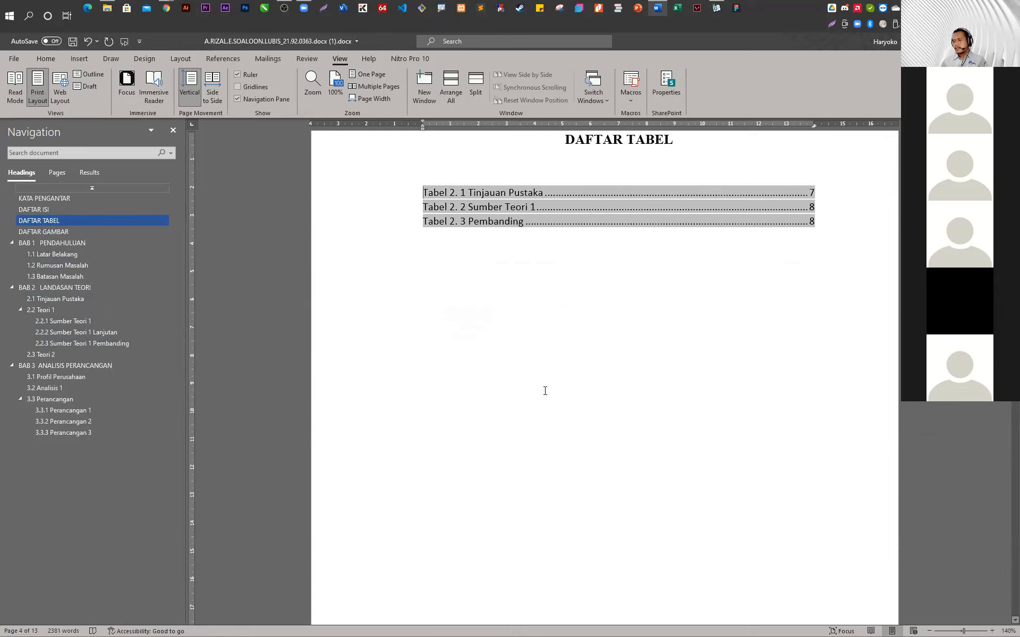
Add an empty paragraph in section 3.2 Analisis 1, after the first paragraph ending "then click the plus sign."
click(58, 387)
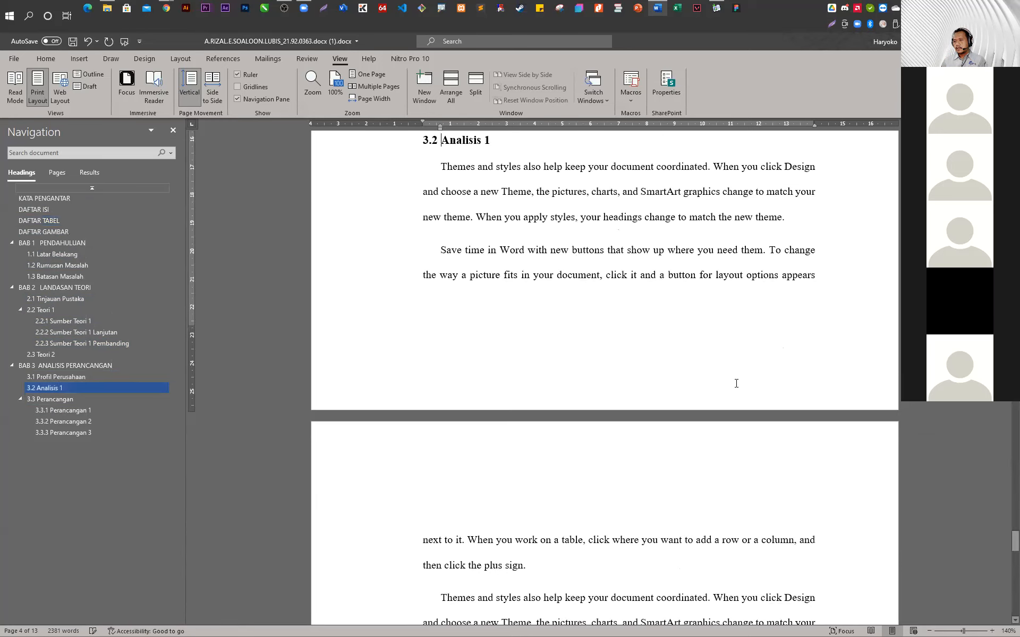
scroll(688, 340, down, 1)
scroll(690, 341, up, 2)
scroll(690, 342, down, 4)
click(528, 321)
key(Return)
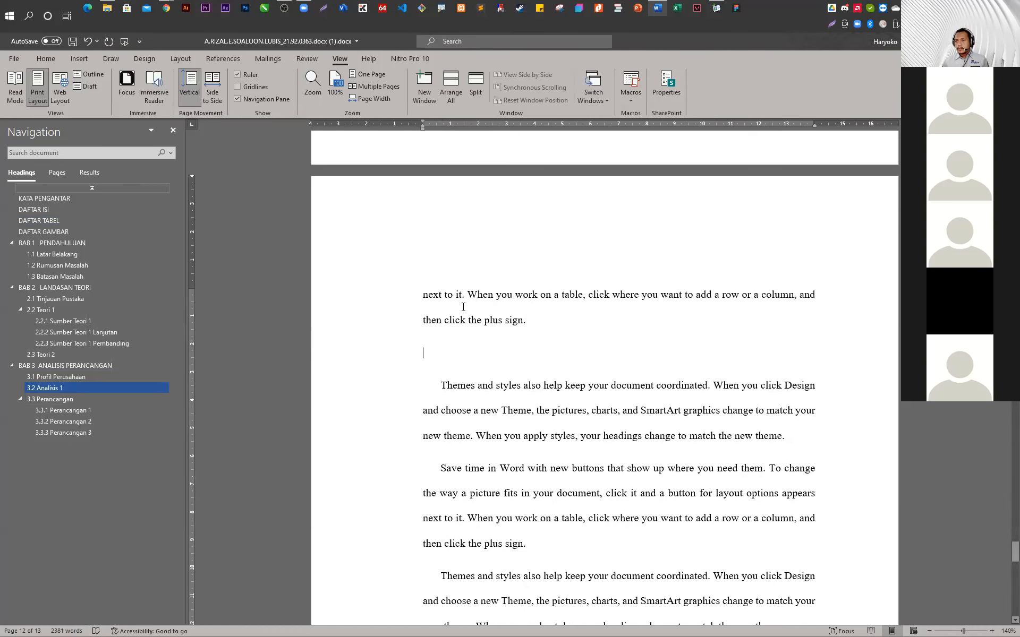
Create the caption label "Tabel 3." and insert a caption with it on the empty line, titled "Analisis"
click(225, 61)
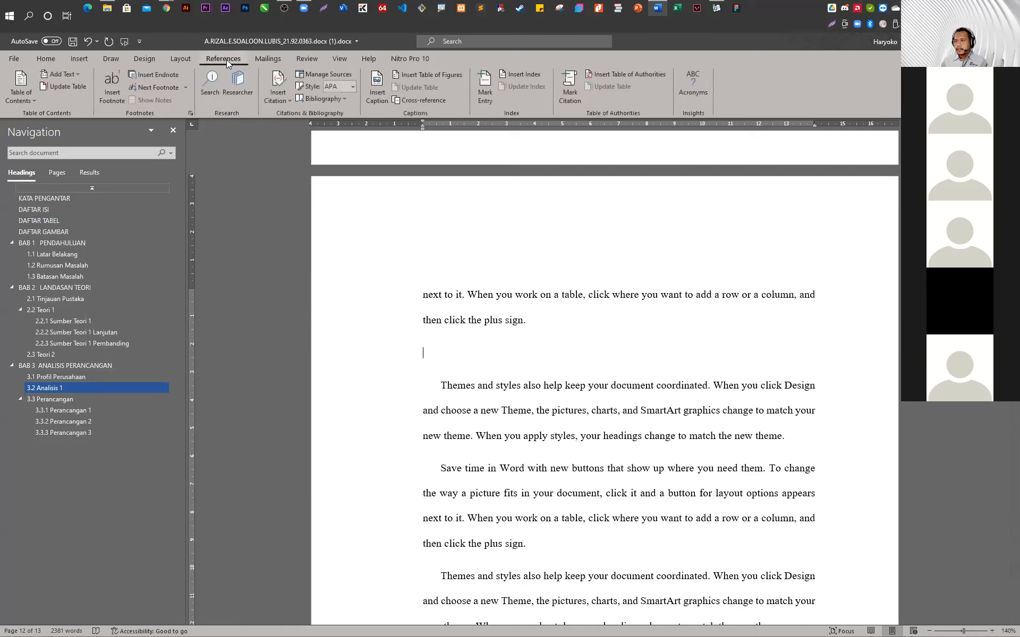
click(378, 90)
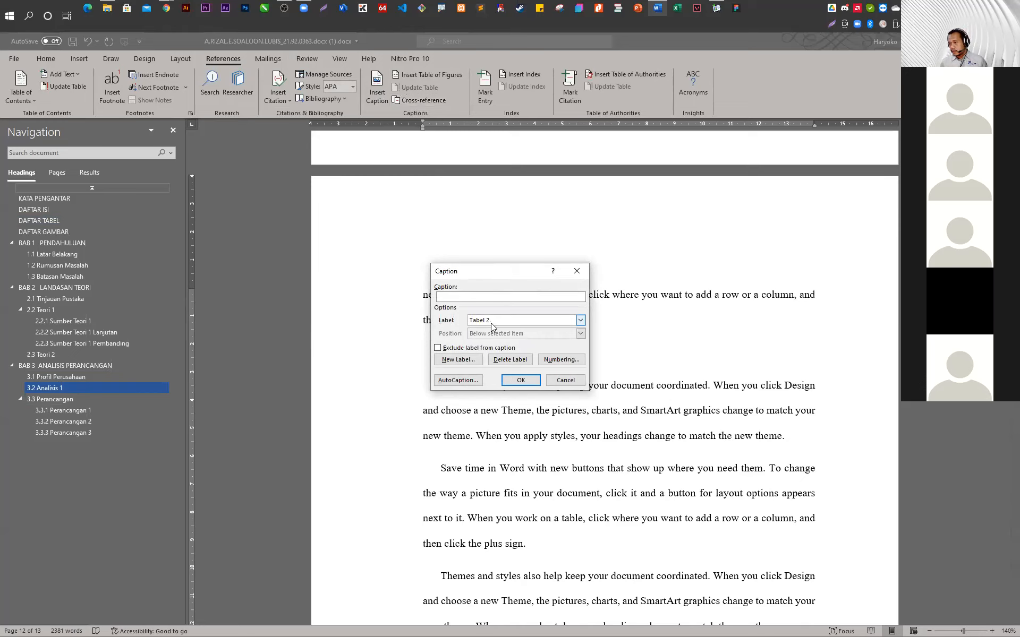
click(470, 361)
text(Tabel)
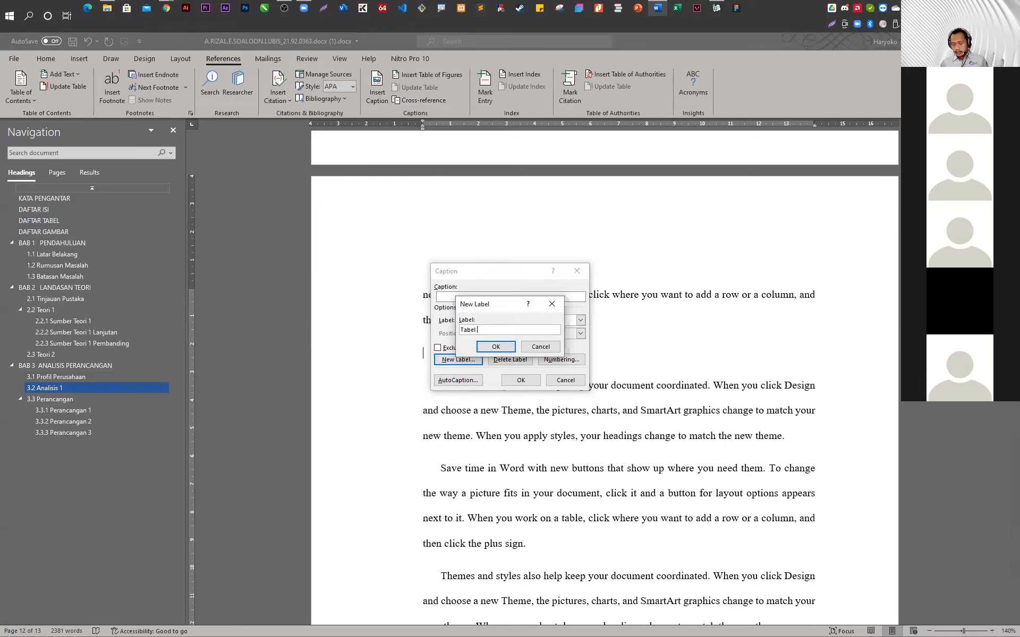
text( 3.)
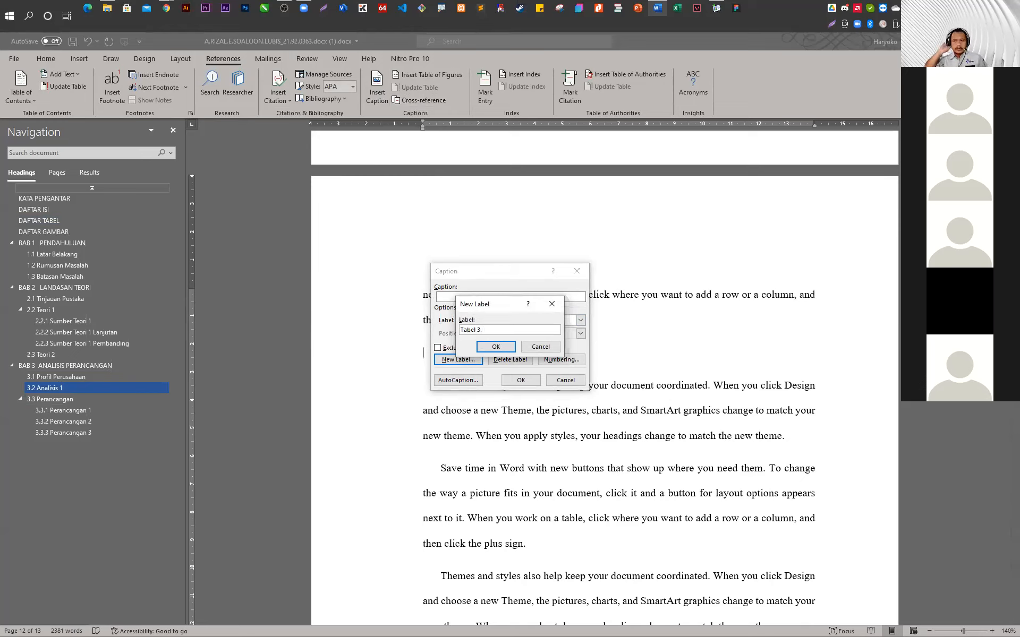
click(497, 347)
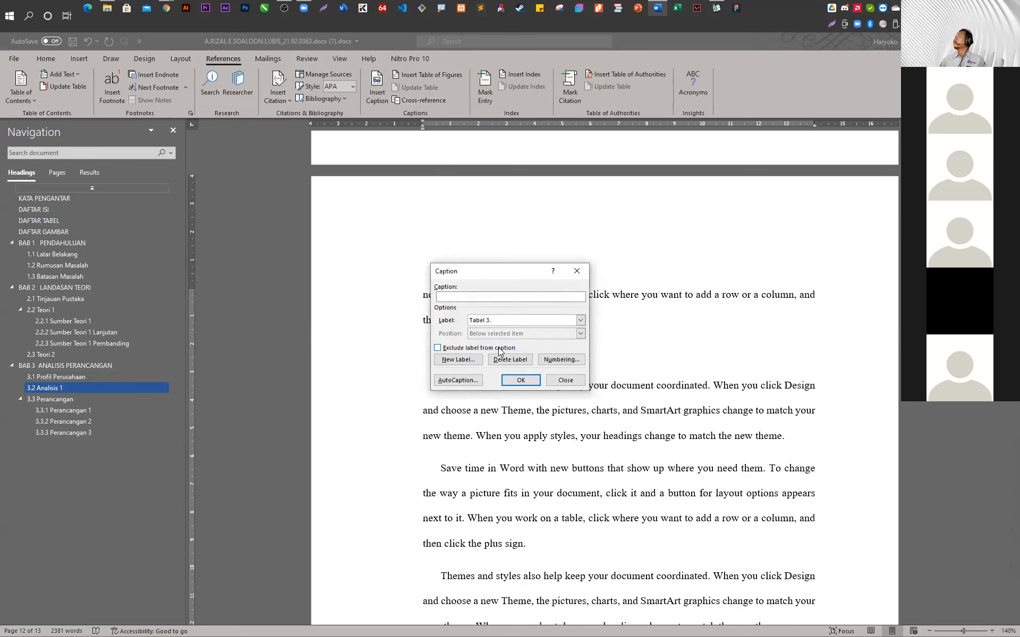
click(520, 380)
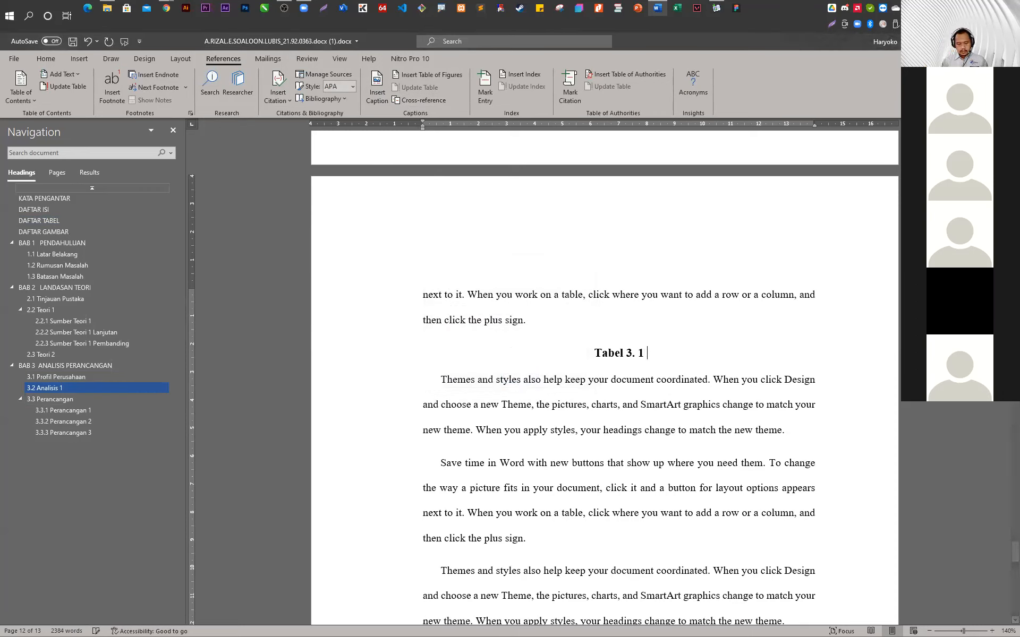
text(Ana)
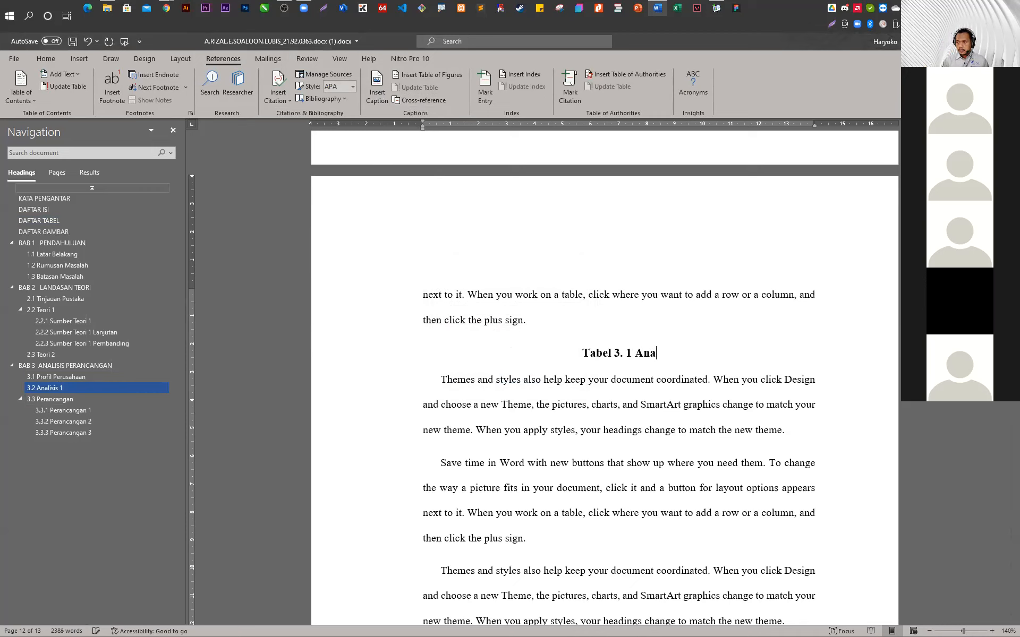
text(lisi)
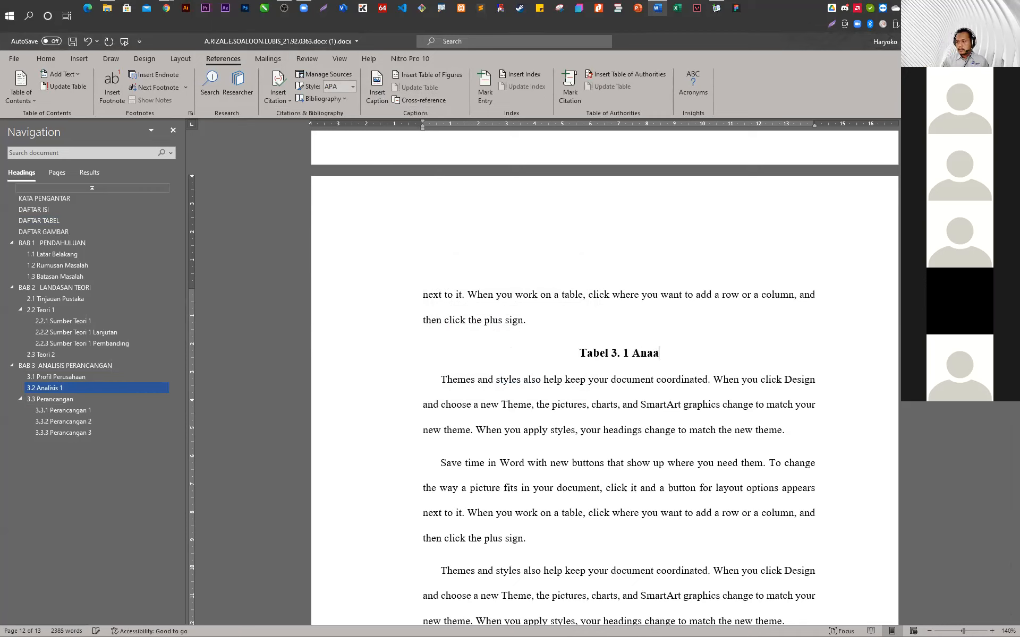
text(s)
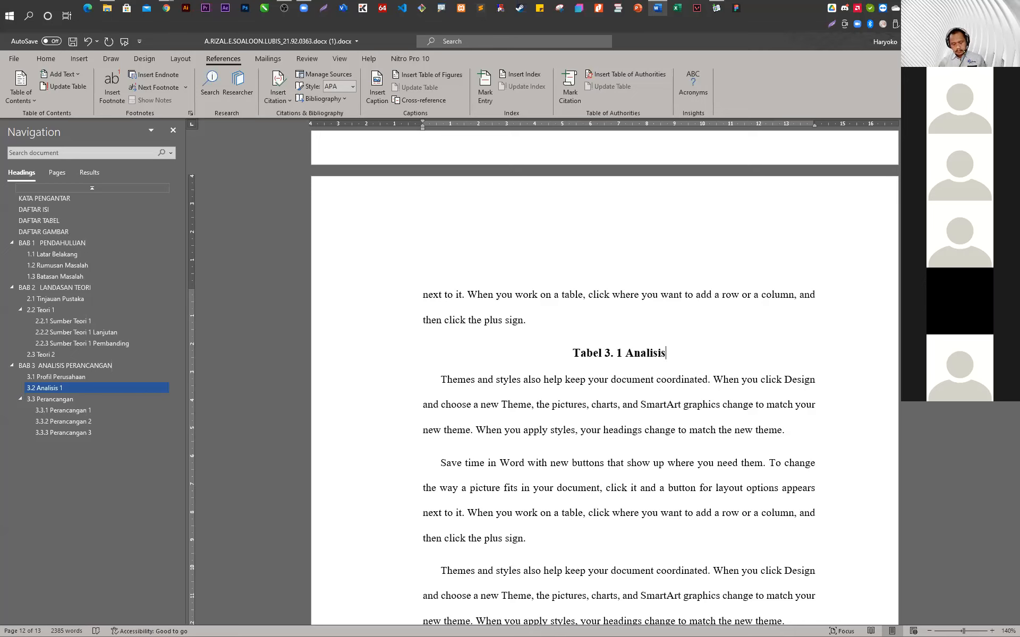
Insert a 9-column, 6-row table on a new line below the Tabel 3. 1 caption
key(Return)
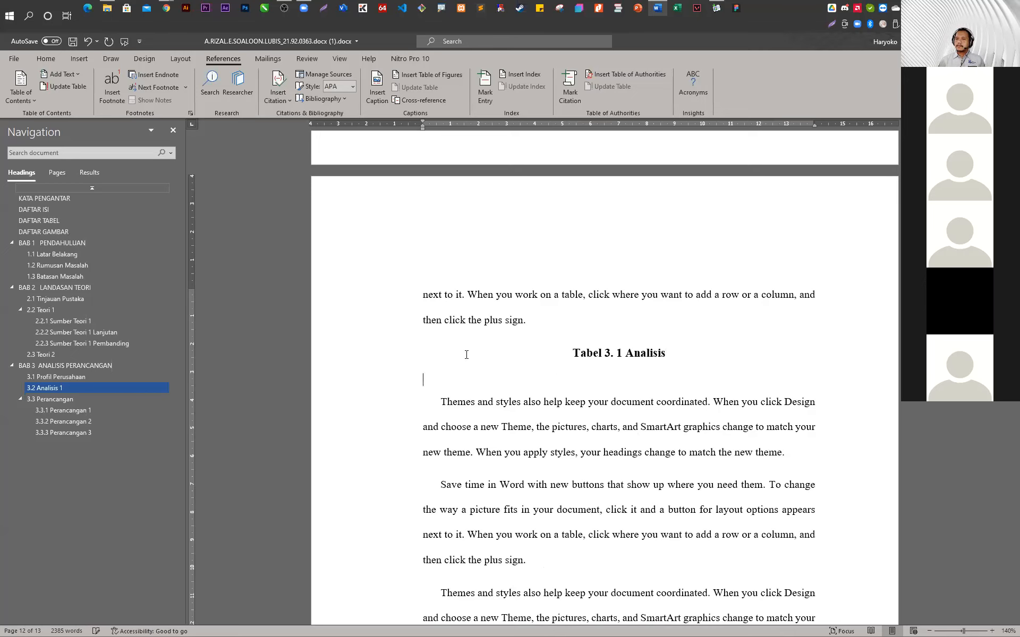
click(80, 59)
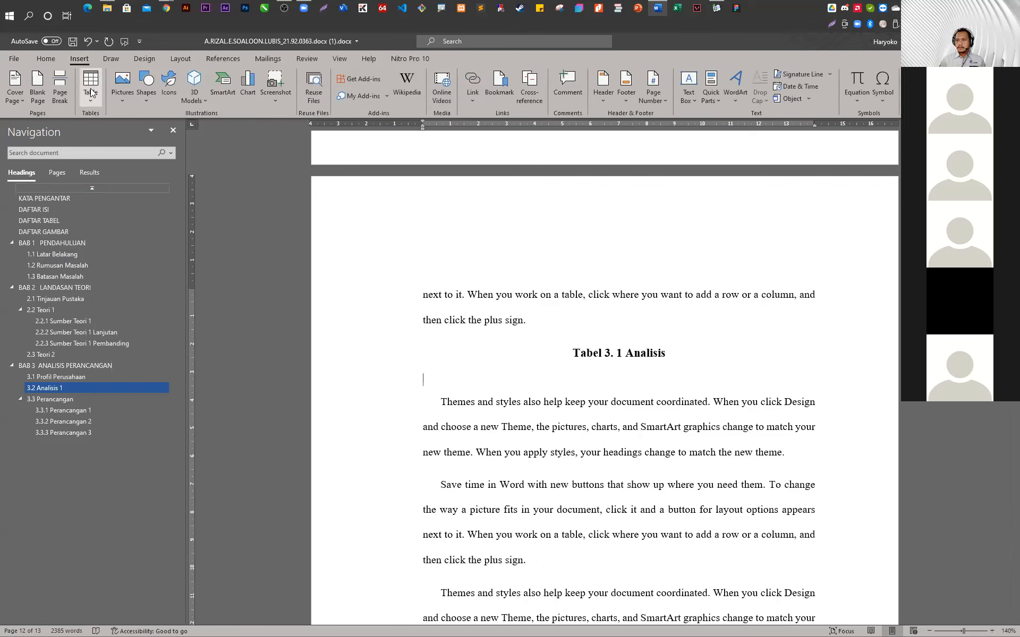
click(90, 85)
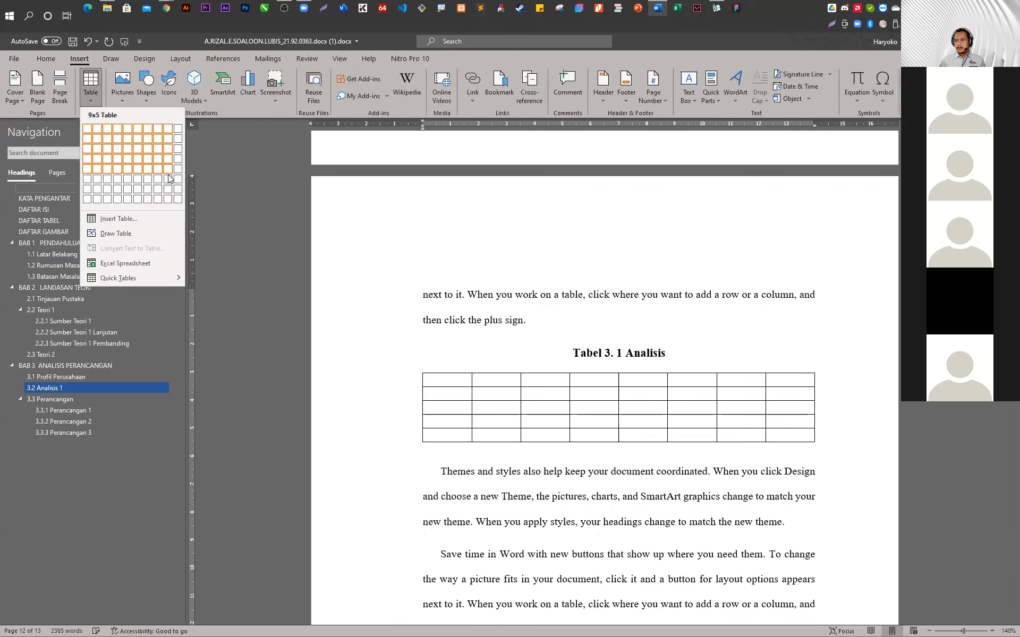
click(169, 174)
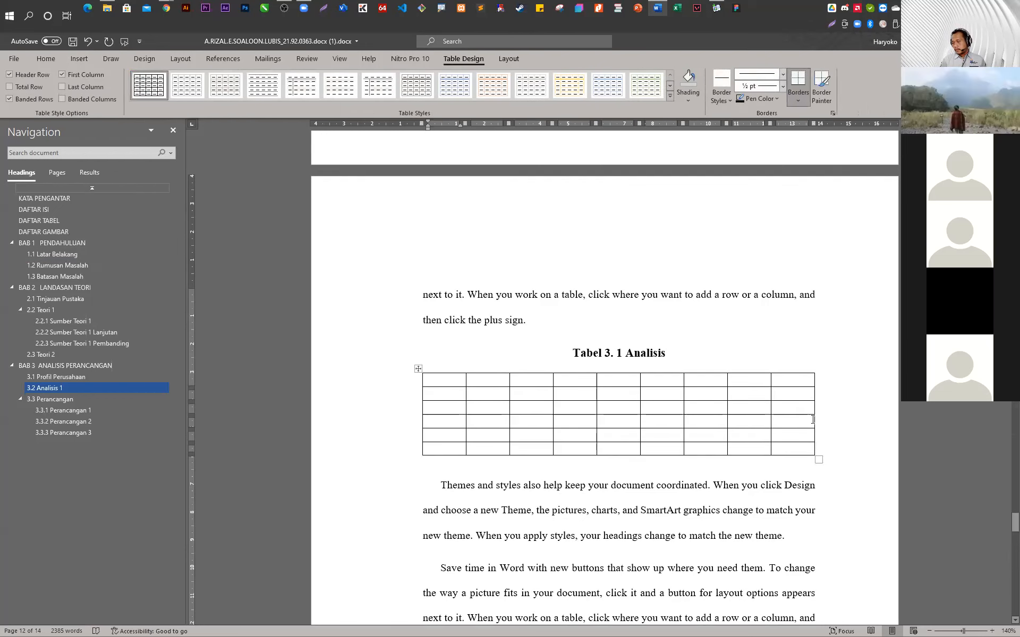
Extend the Tabel 3. 1 caption title to "Analisis 1"
scroll(810, 419, up, 5)
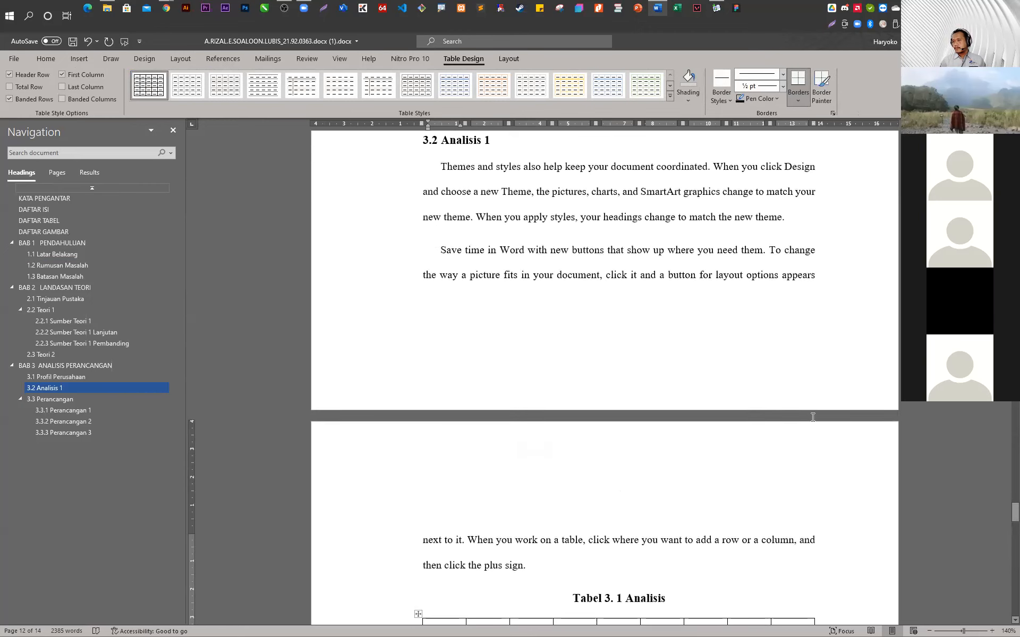
scroll(812, 417, down, 7)
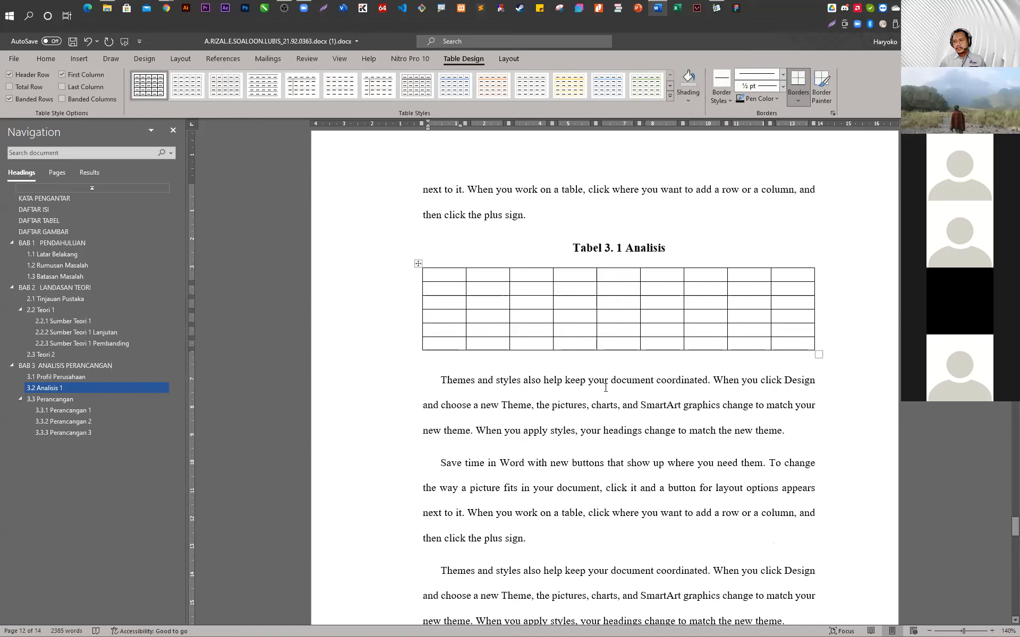
scroll(605, 388, down, 4)
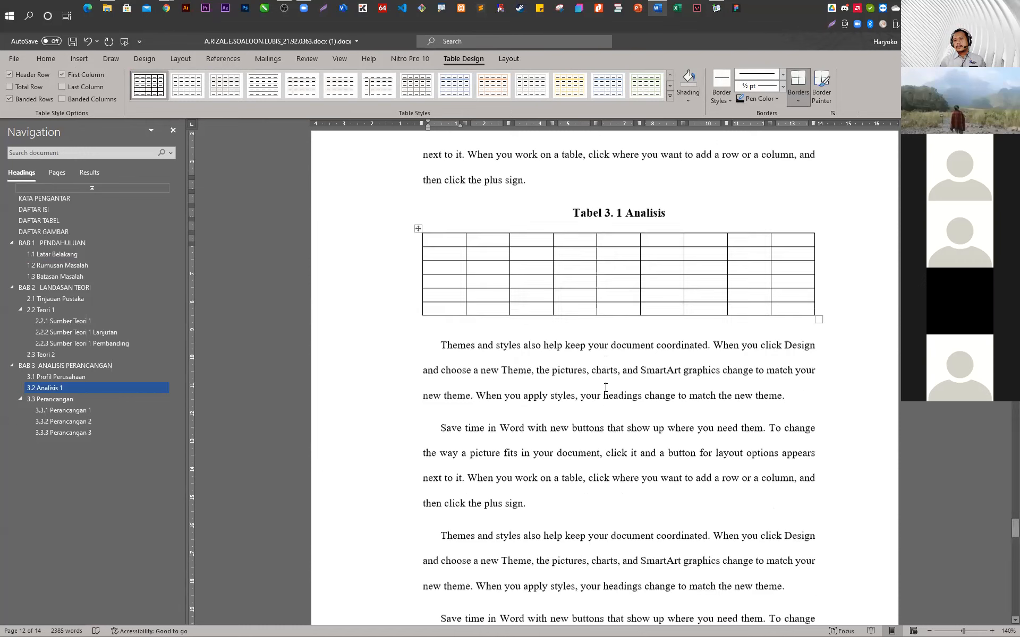
scroll(641, 268, up, 4)
click(661, 283)
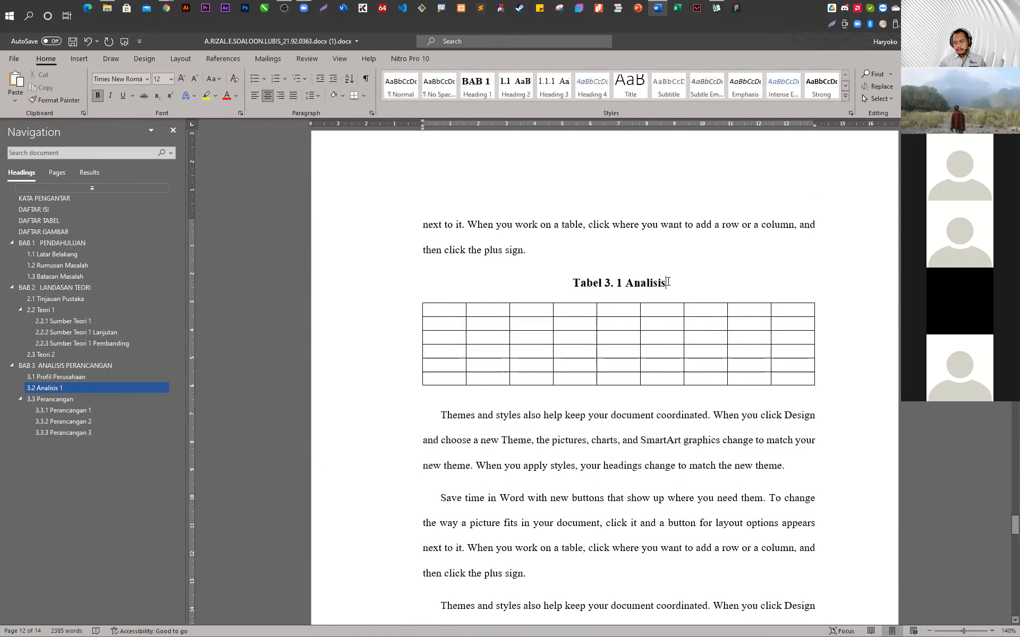
text(1)
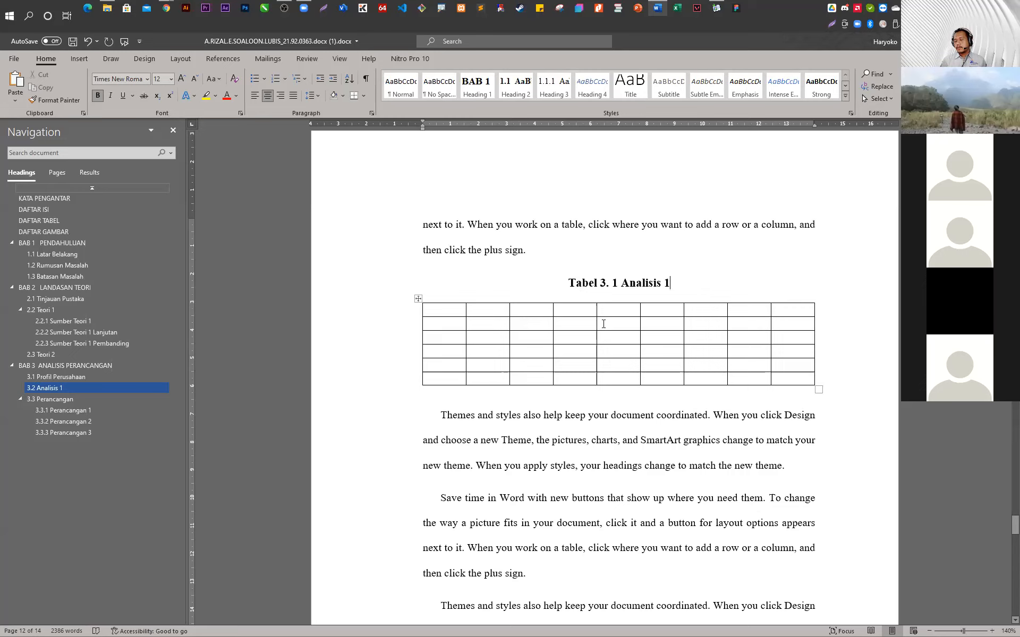
Add the text "Untuk lebih jelasnya dapat dilihat pada" to the end of the paragraph above the Tabel 3. 1 caption
click(523, 251)
scroll(586, 293, up, 3)
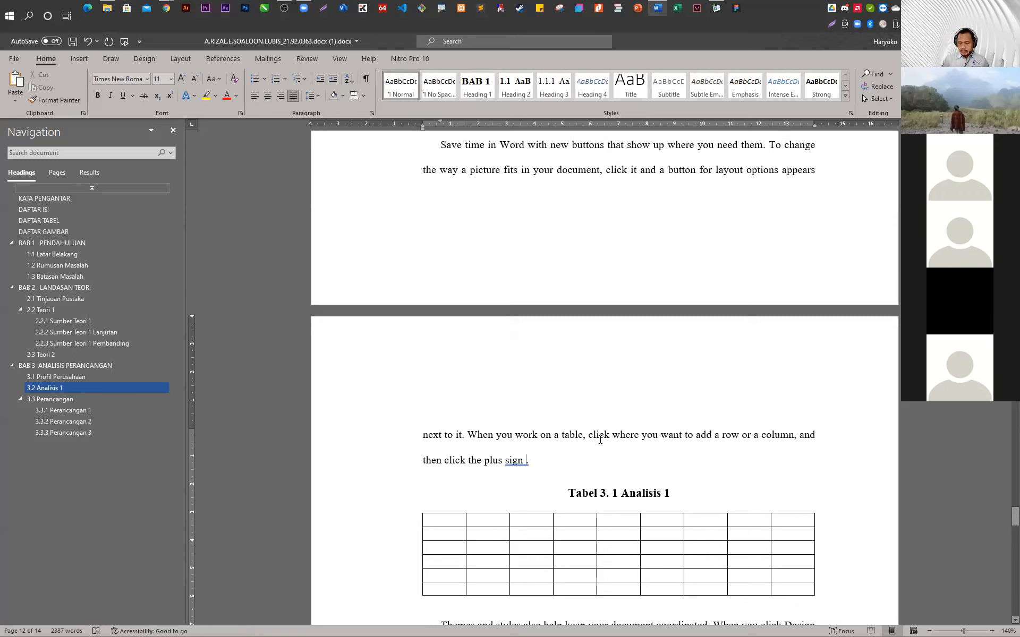
key(BackSpace)
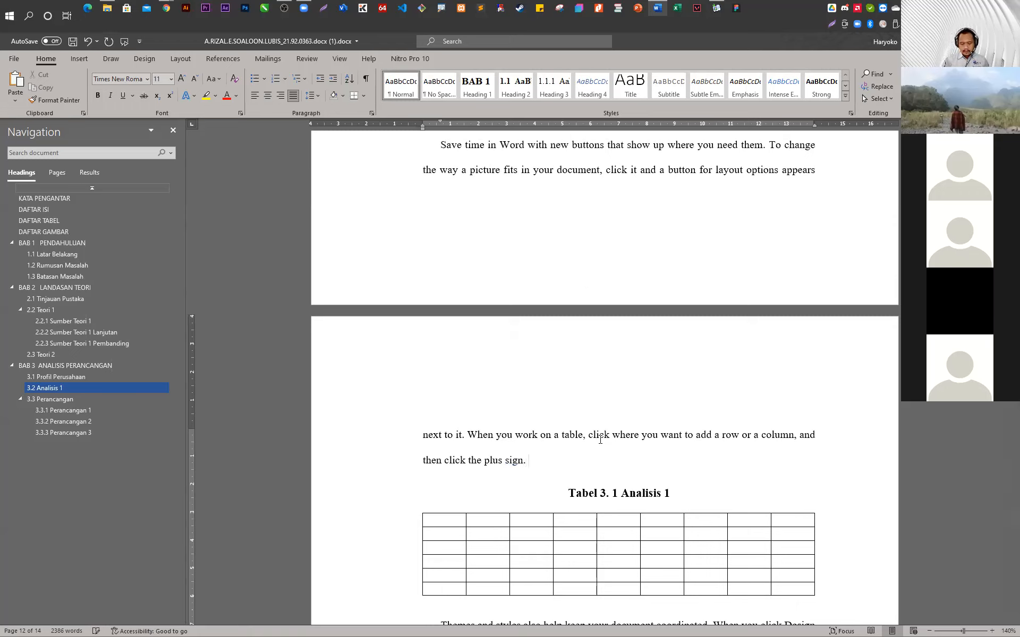
text(Untuk)
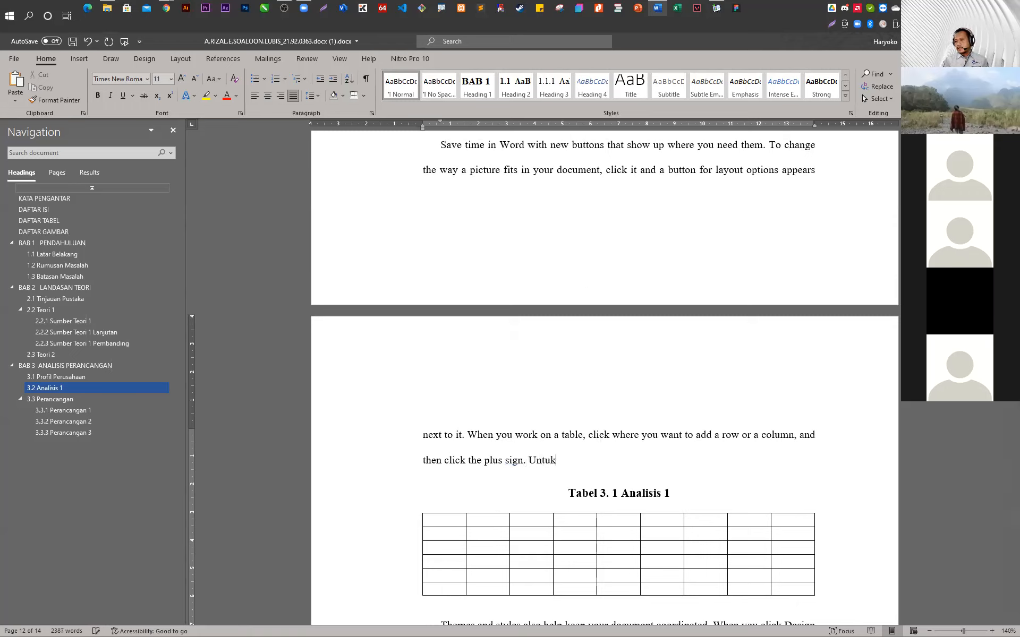
text( lebih j)
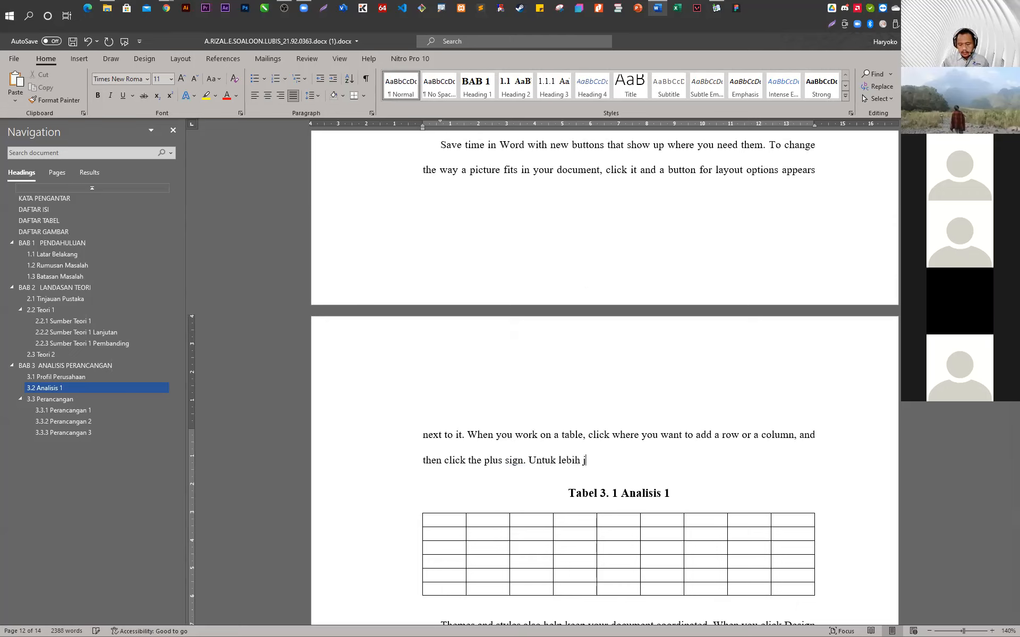
text(elasnya )
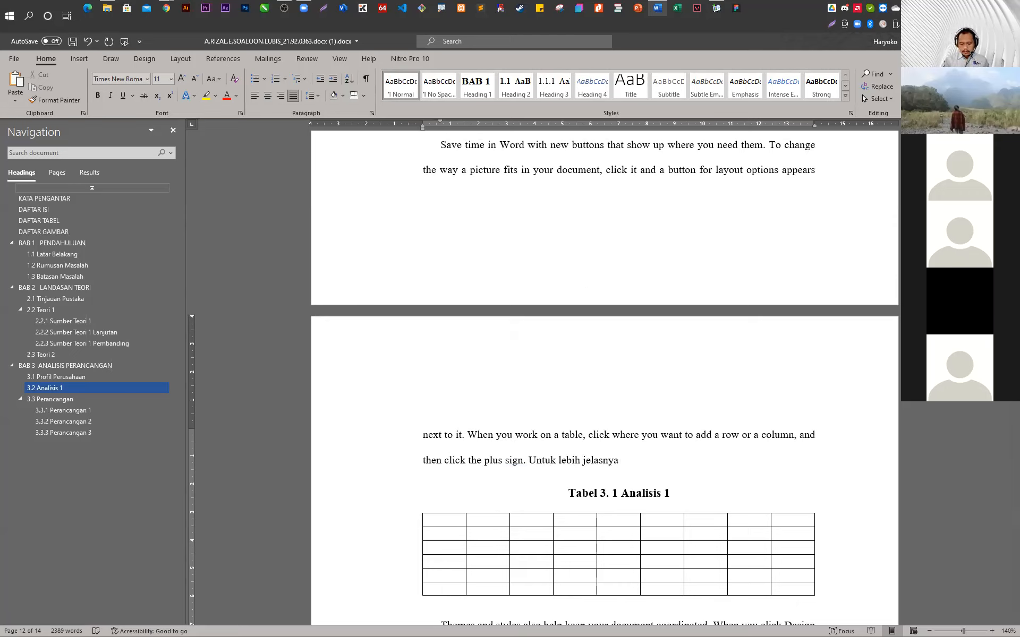
text(dapat dilihat )
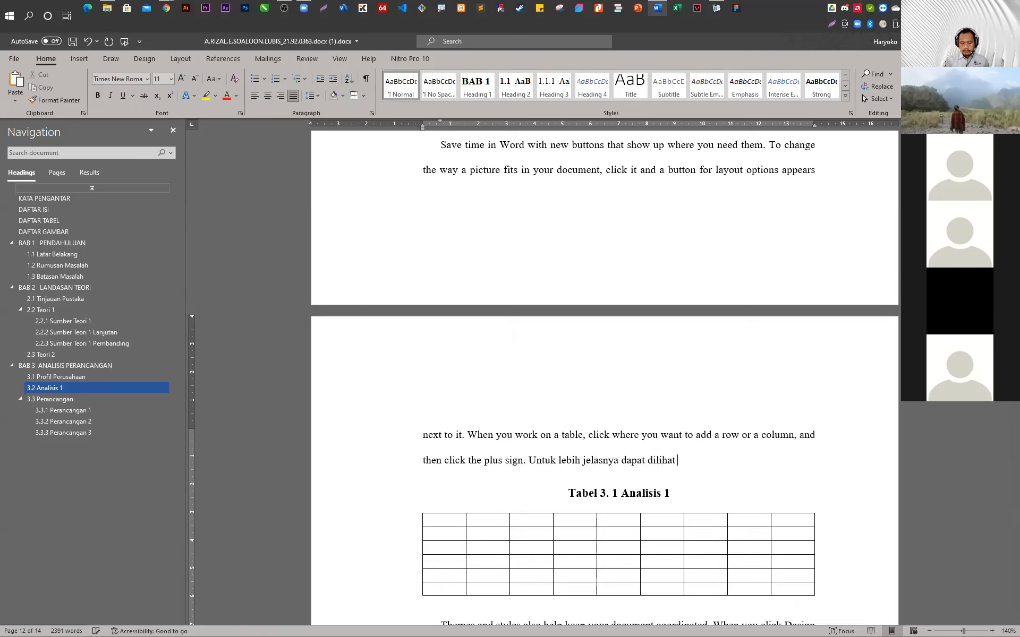
text(pada)
text( Tab)
key(BackSpace)
key(BackSpace)
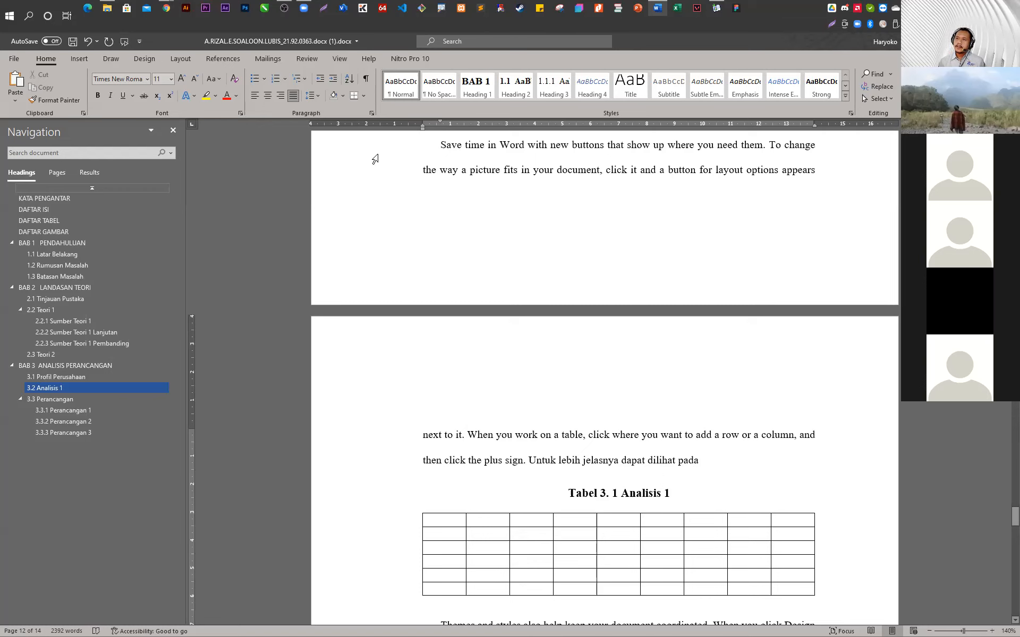
Insert a cross-reference to the Tabel 3. 1 caption, only label and number, at the end of the paragraph above the table
click(230, 62)
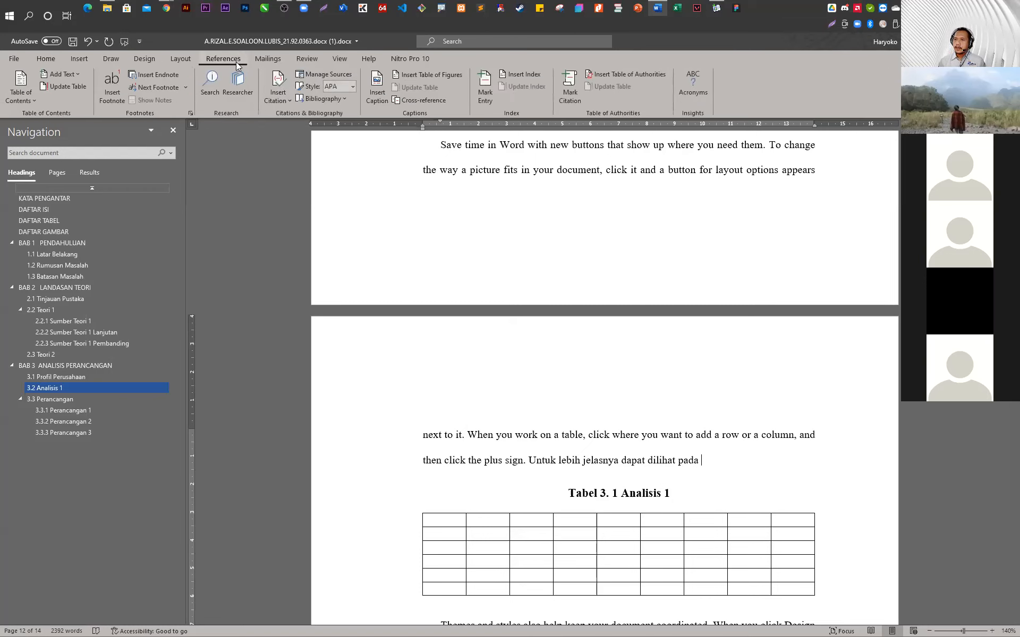
click(437, 102)
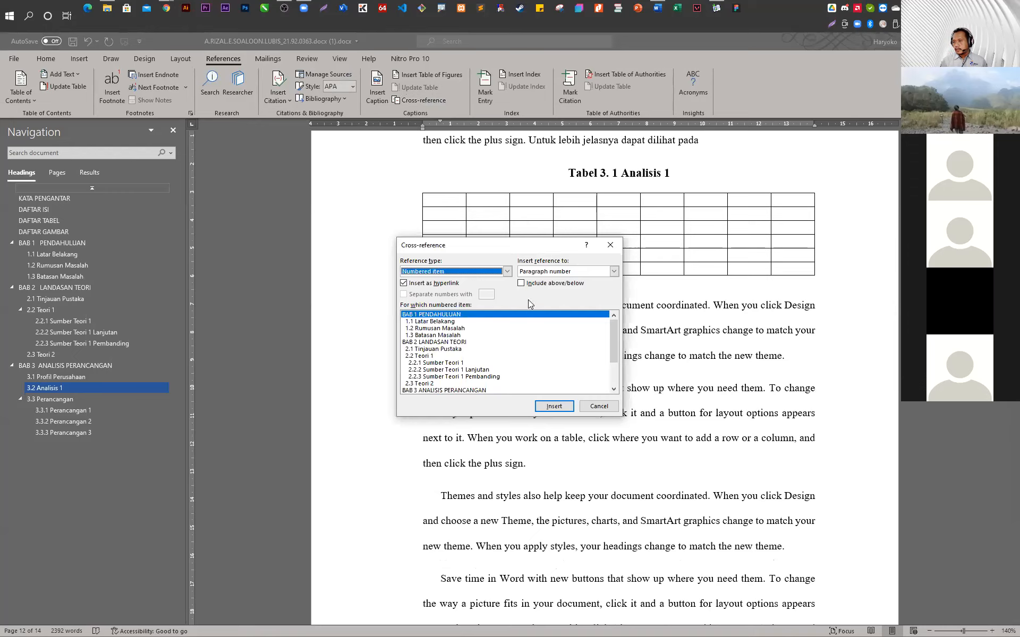
click(486, 269)
scroll(462, 292, down, 2)
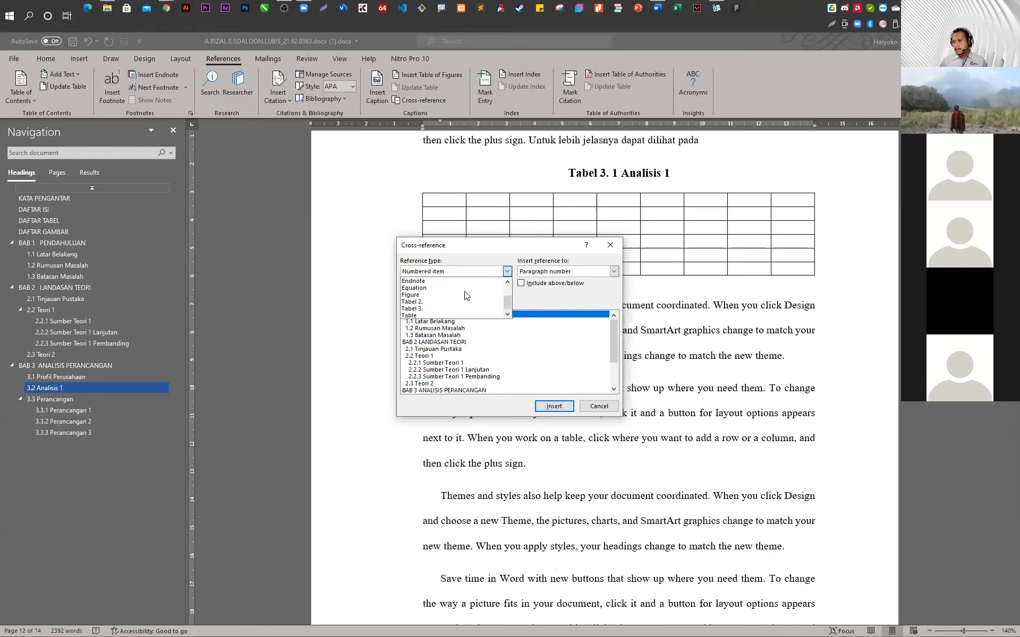
click(427, 308)
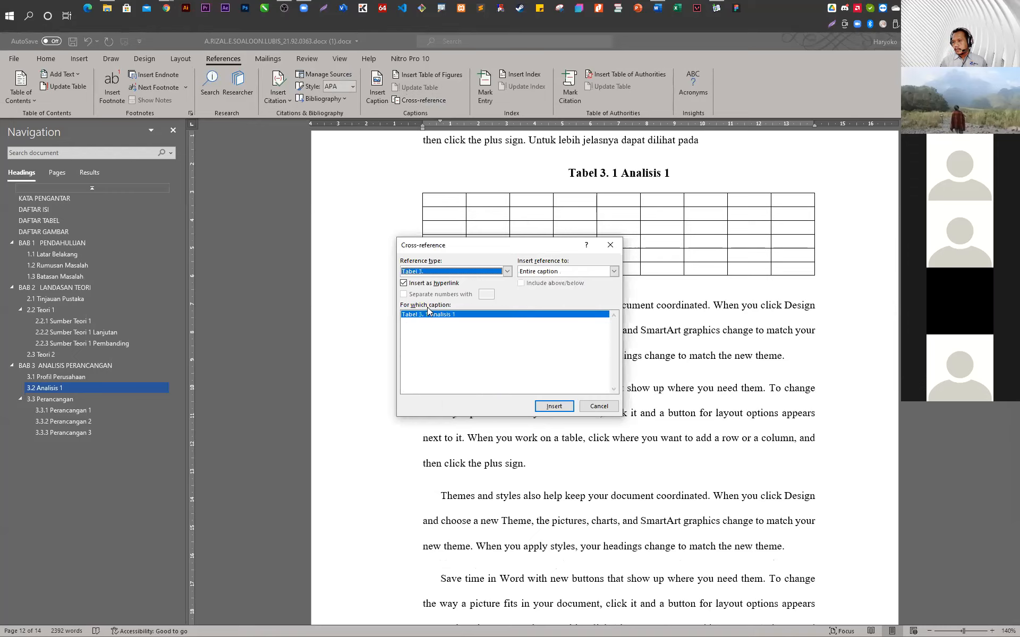
click(572, 271)
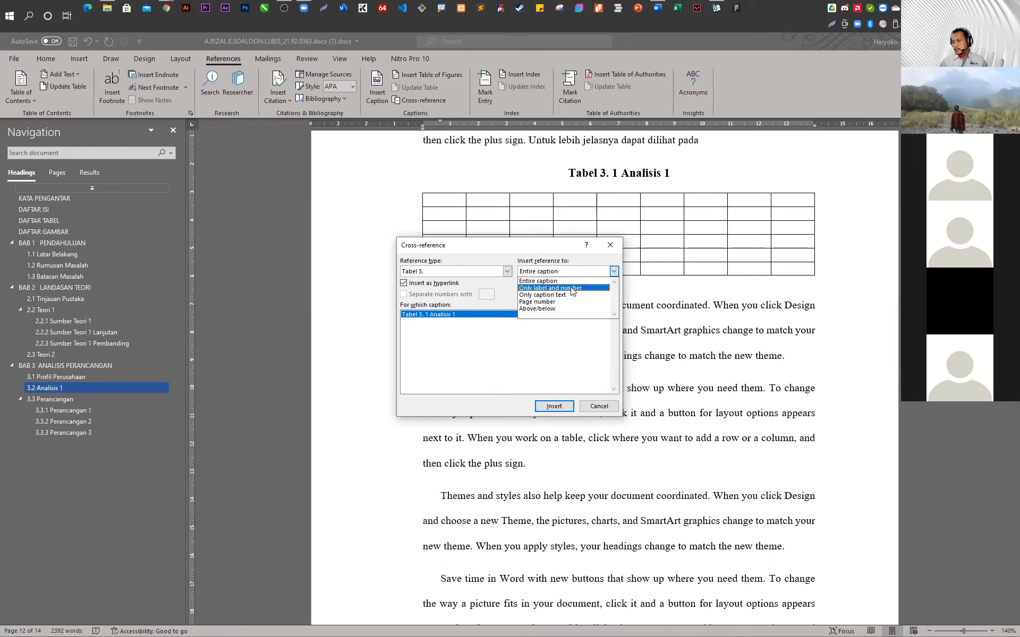
click(572, 291)
click(557, 409)
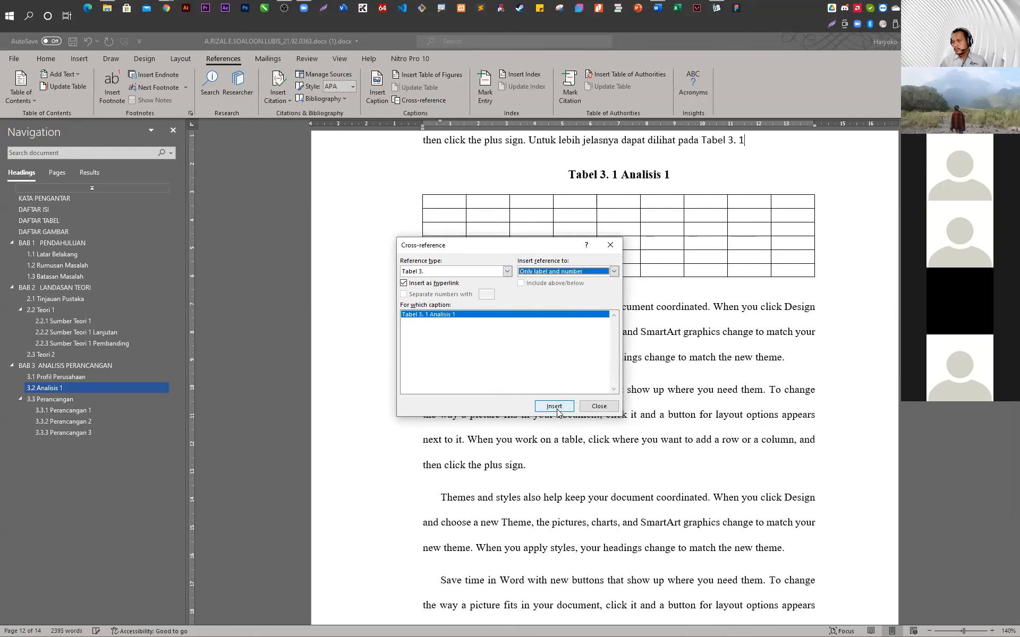
click(599, 406)
End the sentence after the Tabel 3. 1 cross-reference with a period
scroll(753, 317, up, 3)
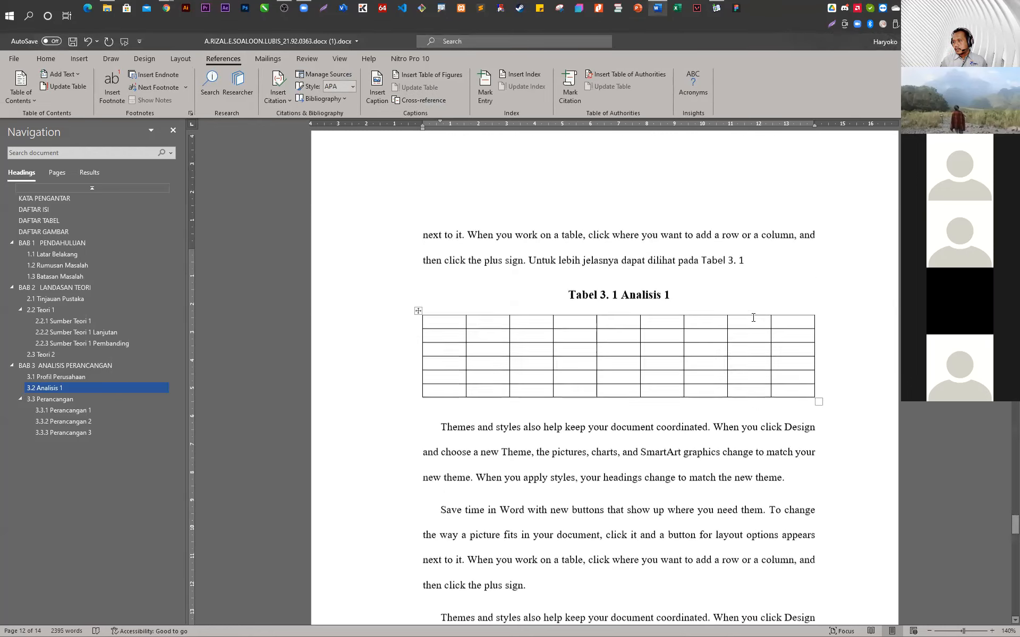
drag(702, 280, 742, 280)
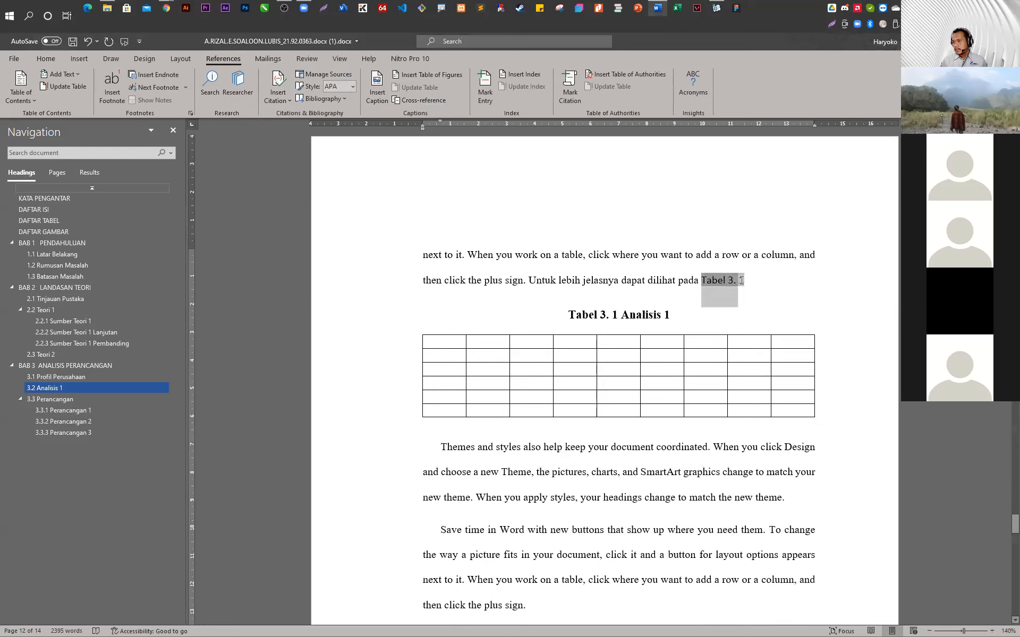
click(753, 278)
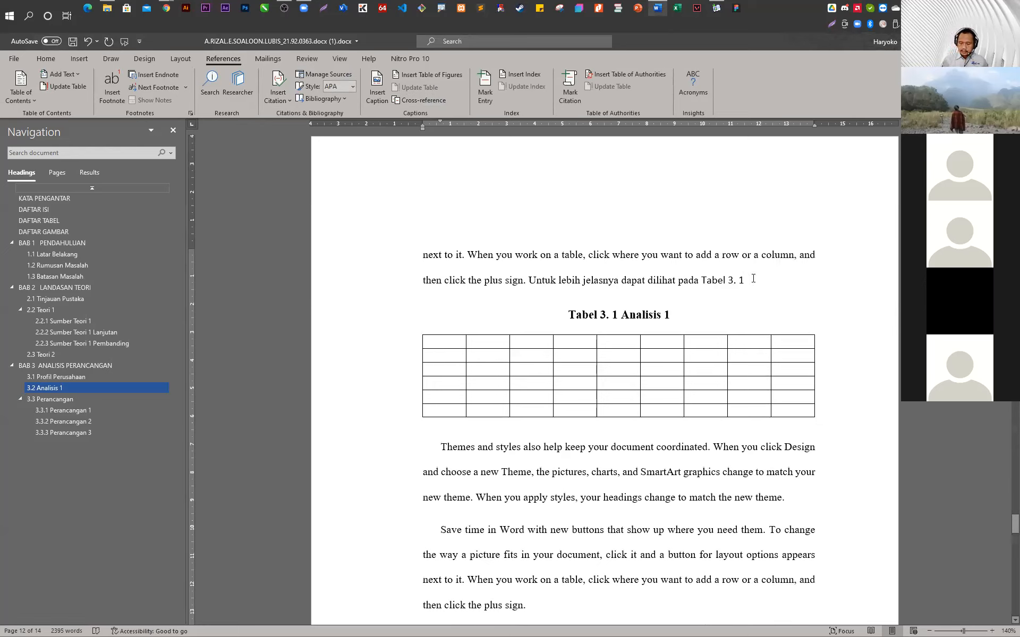
text(.)
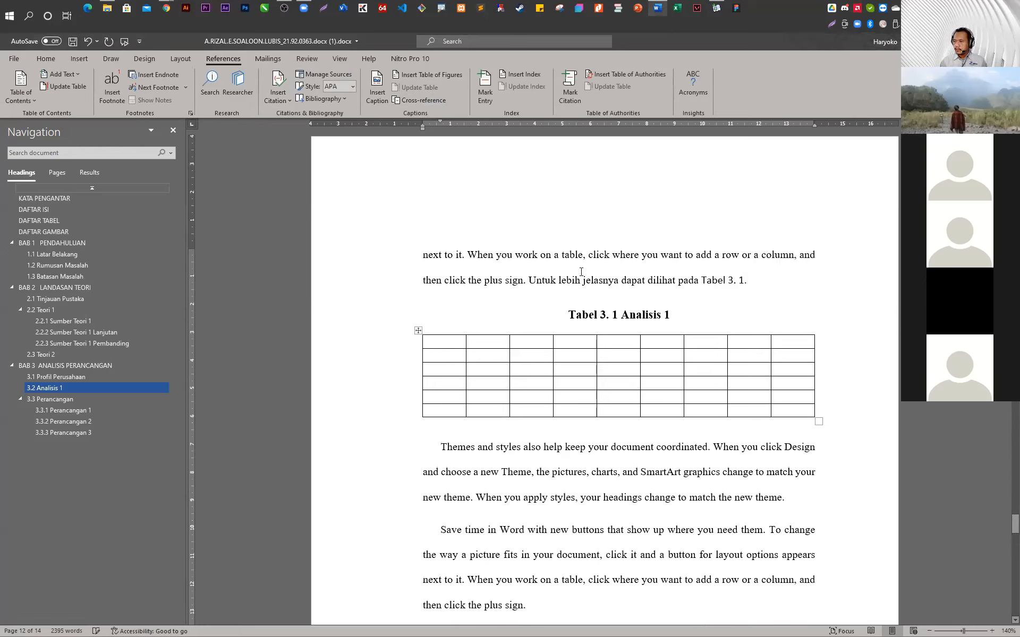
drag(678, 280, 763, 281)
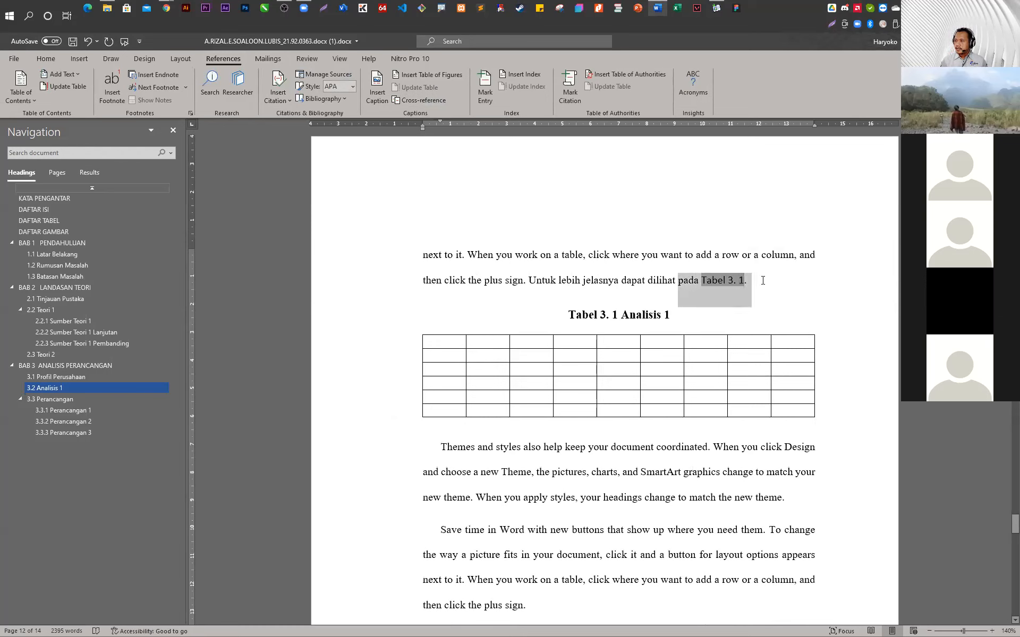
drag(658, 446, 802, 448)
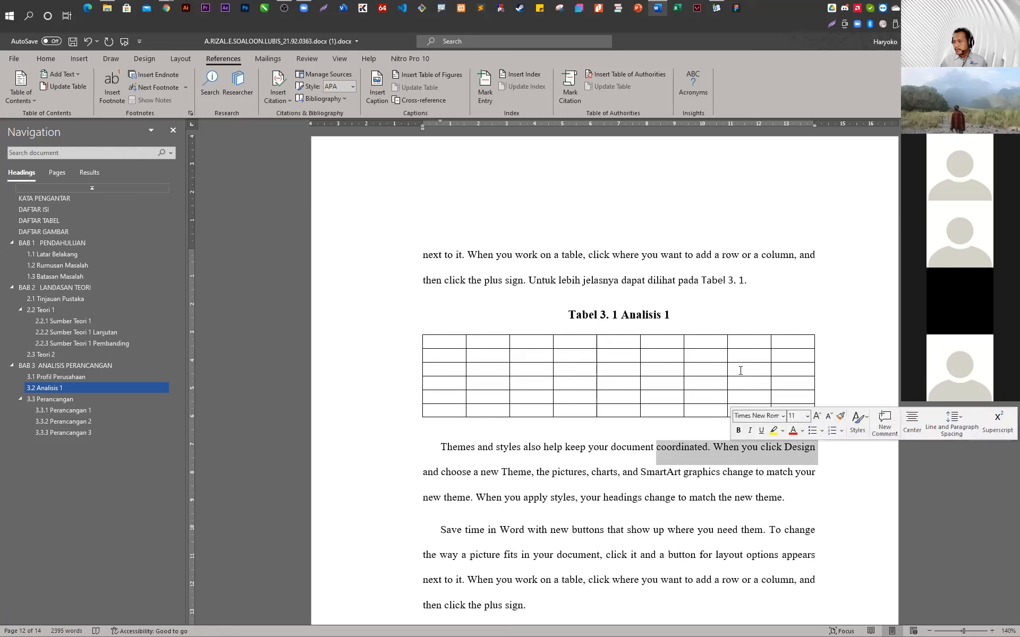
click(654, 280)
drag(664, 280, 710, 288)
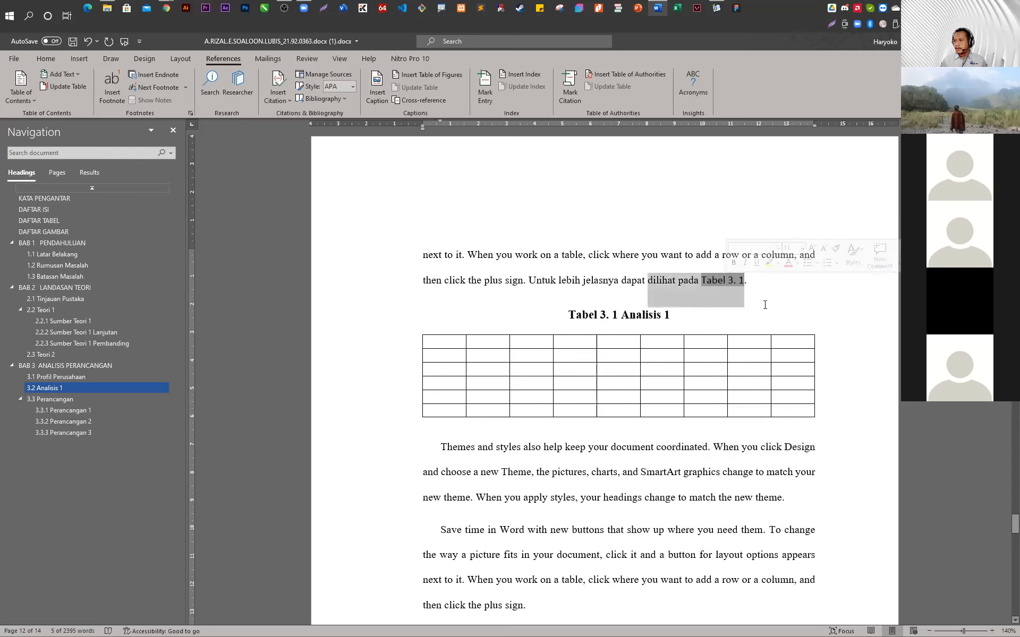
Select the Tabel 3. 1 cross-reference in the paragraph above the table and show the full set of styles for it
click(750, 279)
key(BackSpace)
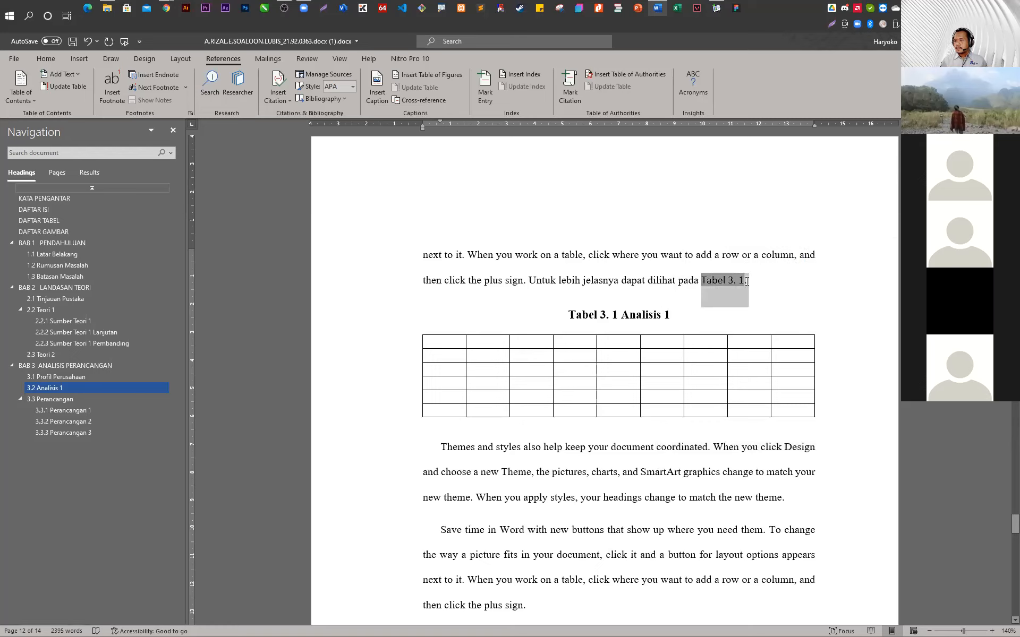
double_click(744, 283)
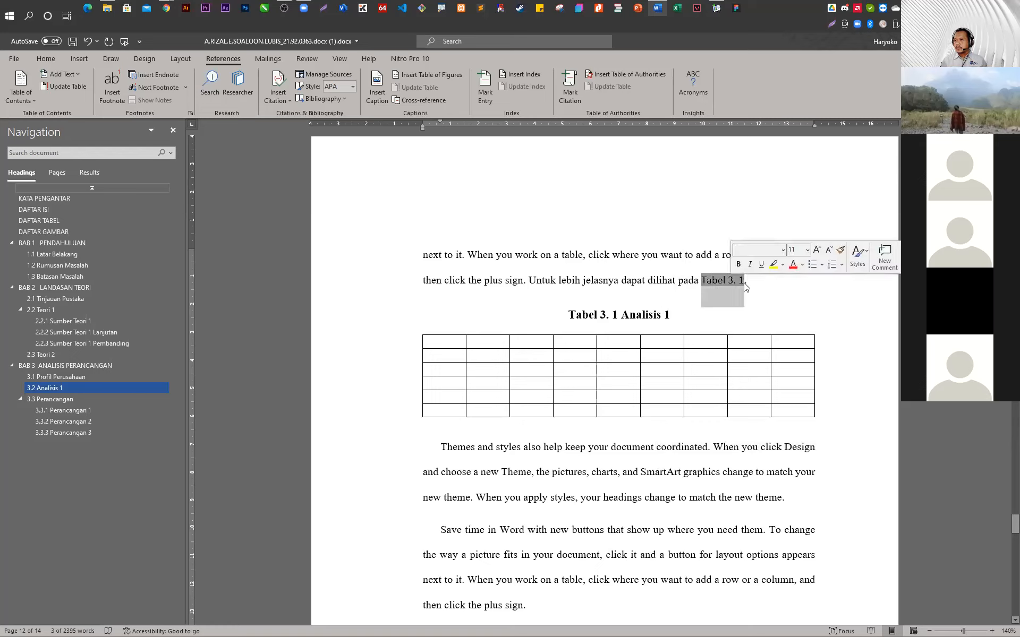
click(51, 63)
click(844, 98)
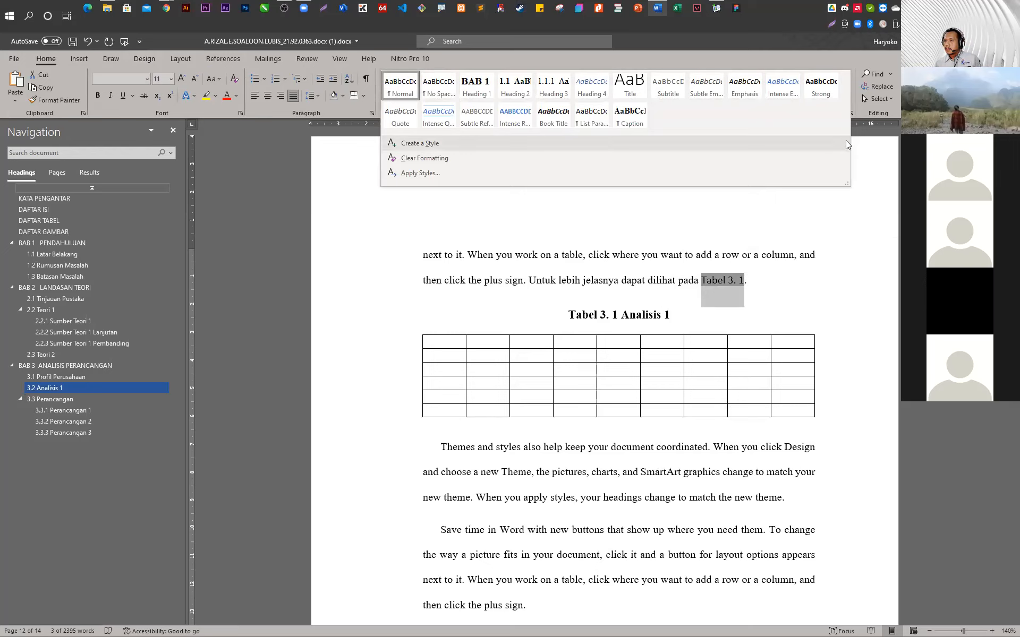
Format the text "pada Tabel 3. 1" above the Analisis 1 table as Times New Roman, size 12
click(736, 292)
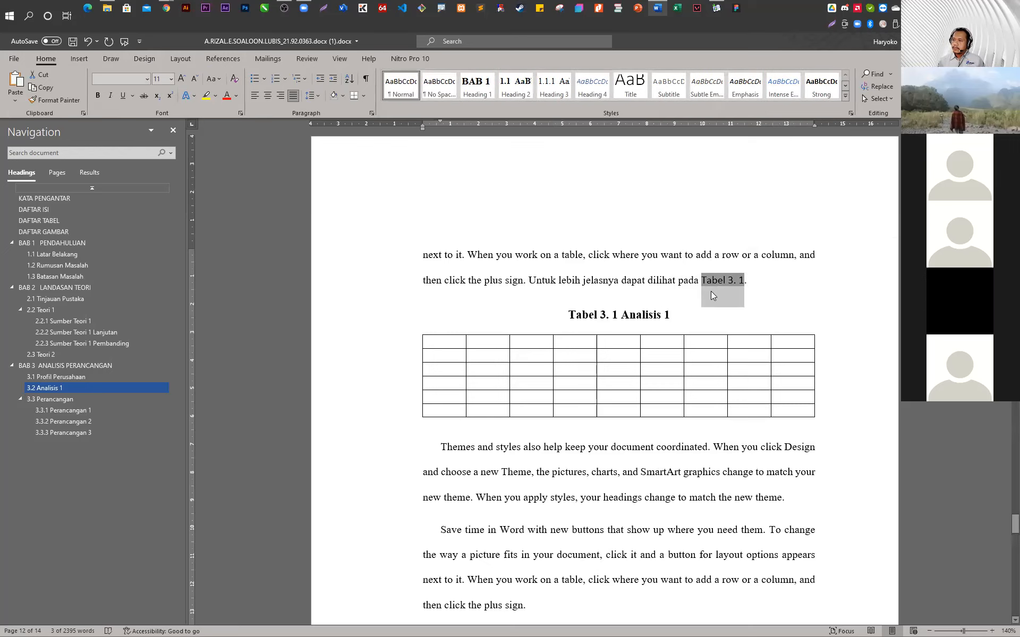
click(711, 296)
drag(677, 280, 744, 279)
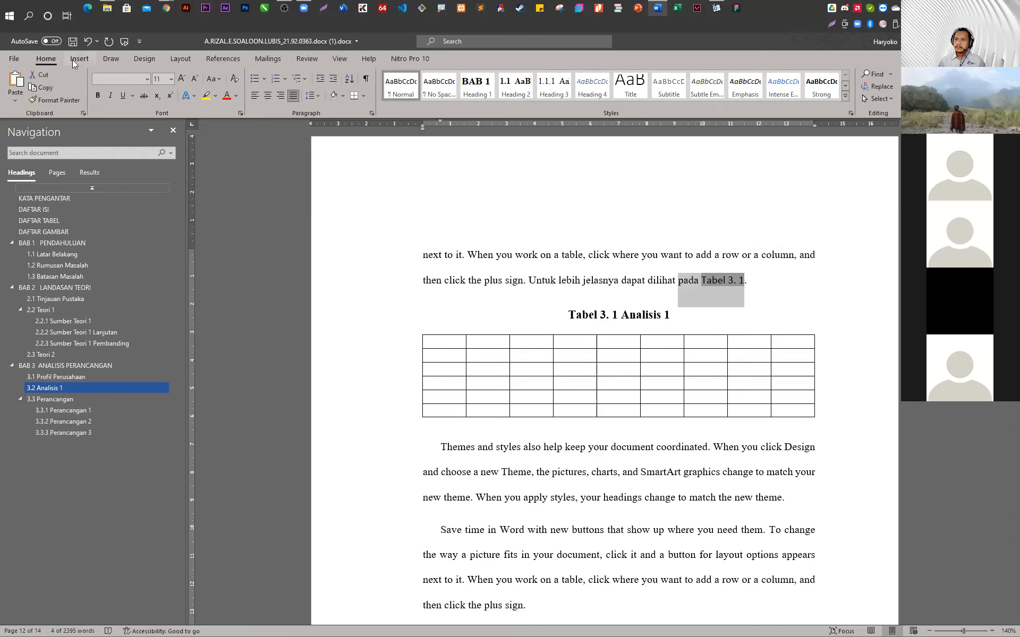
click(147, 78)
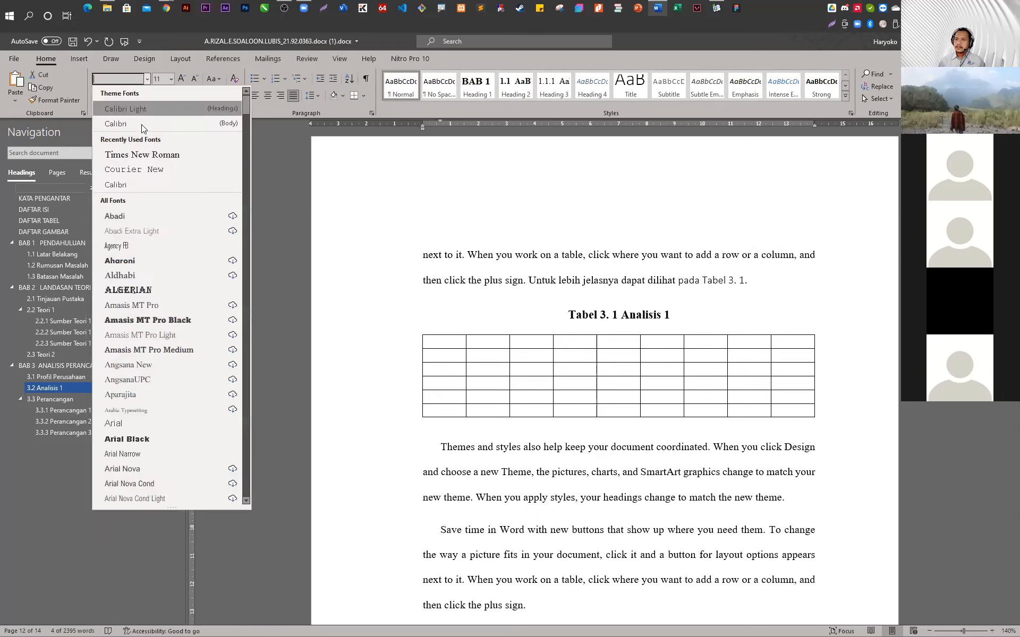
click(147, 155)
click(171, 79)
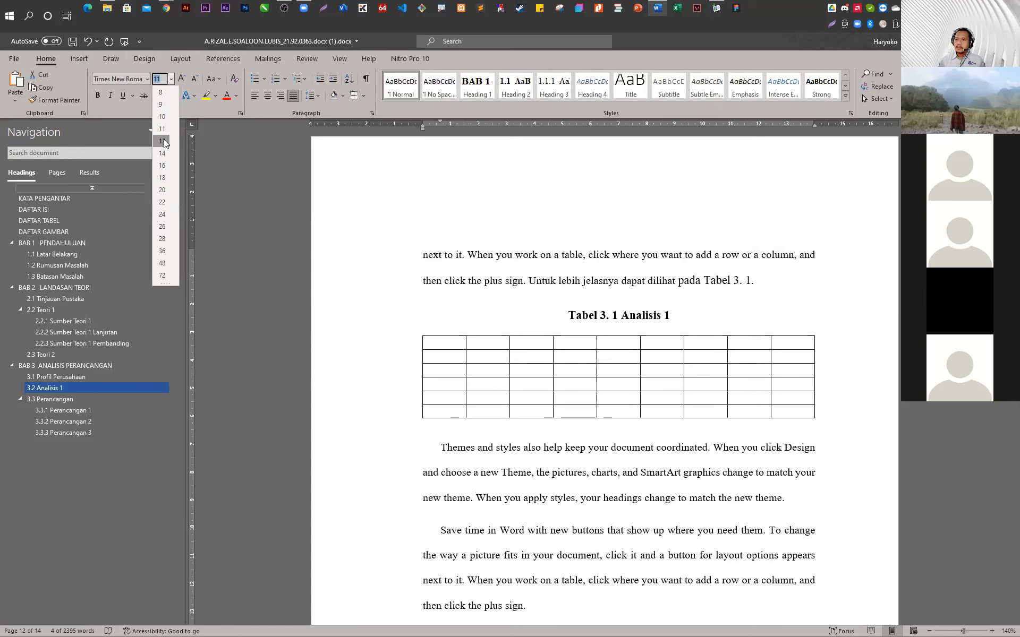
click(163, 140)
click(786, 342)
Go to the DAFTAR TABEL page and add a blank line after the last entry of the list of tables
drag(1015, 523, 1014, 138)
scroll(728, 382, down, 15)
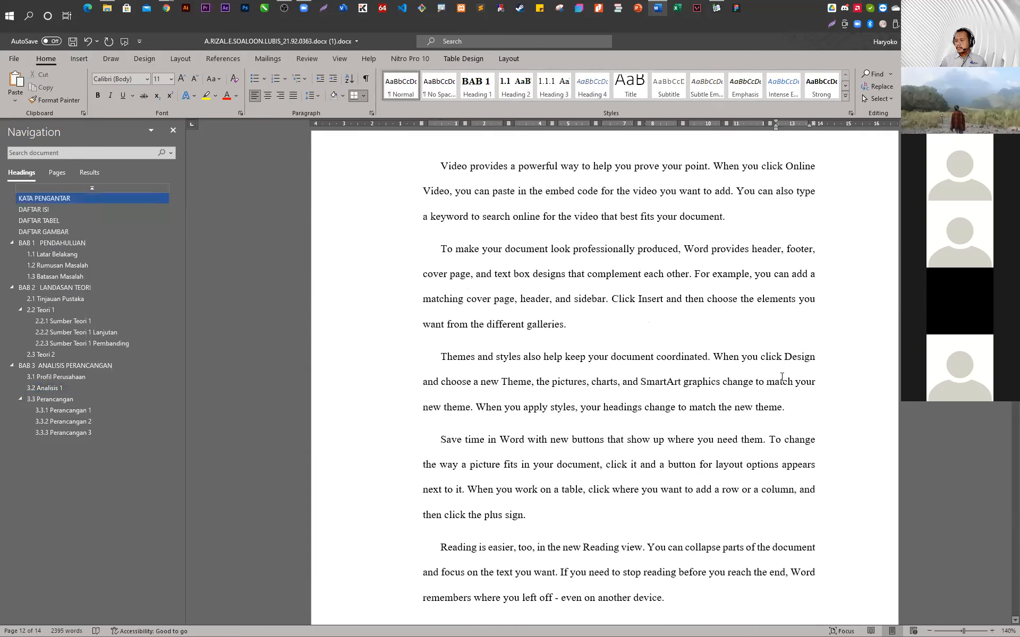
scroll(714, 386, down, 20)
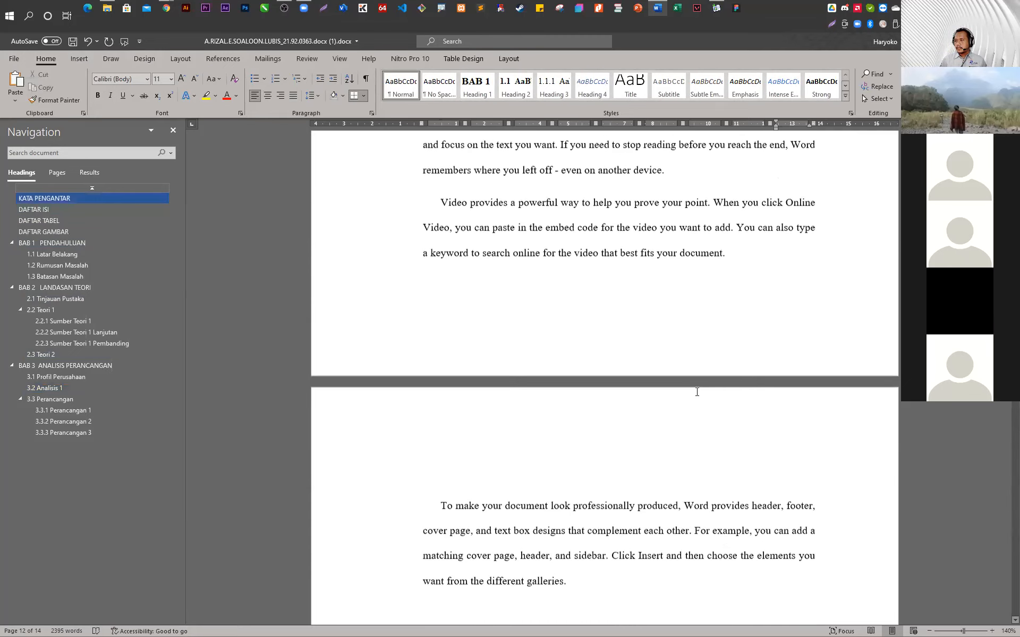
scroll(638, 346, down, 10)
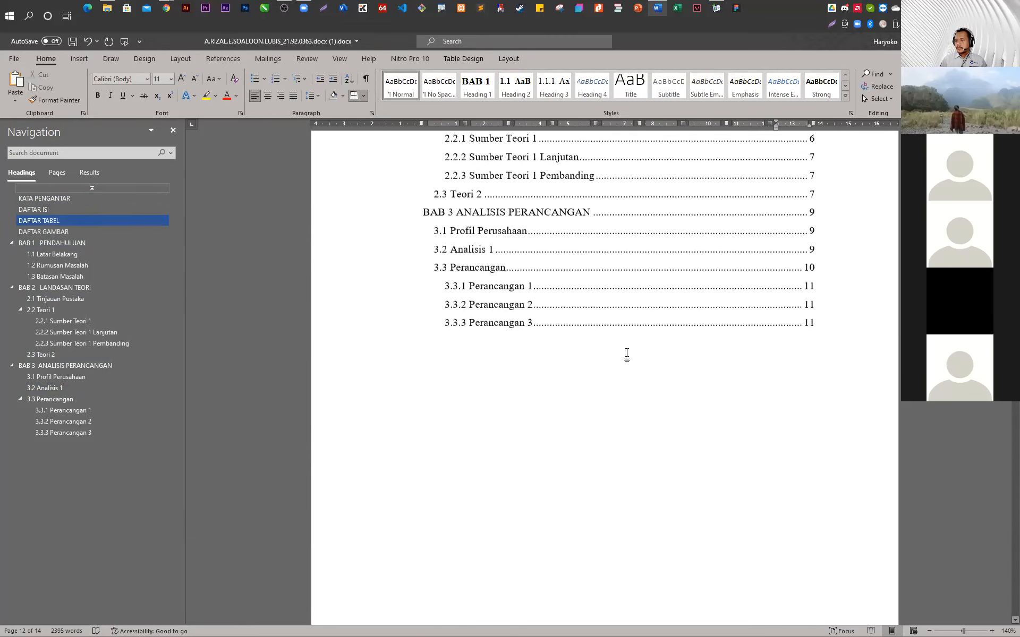
click(597, 206)
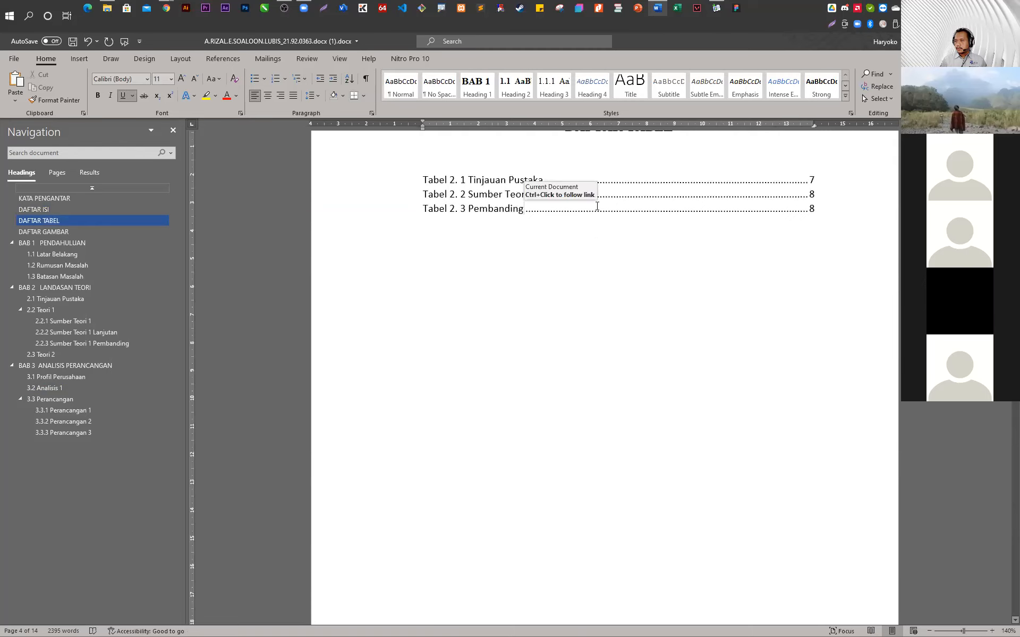
click(469, 252)
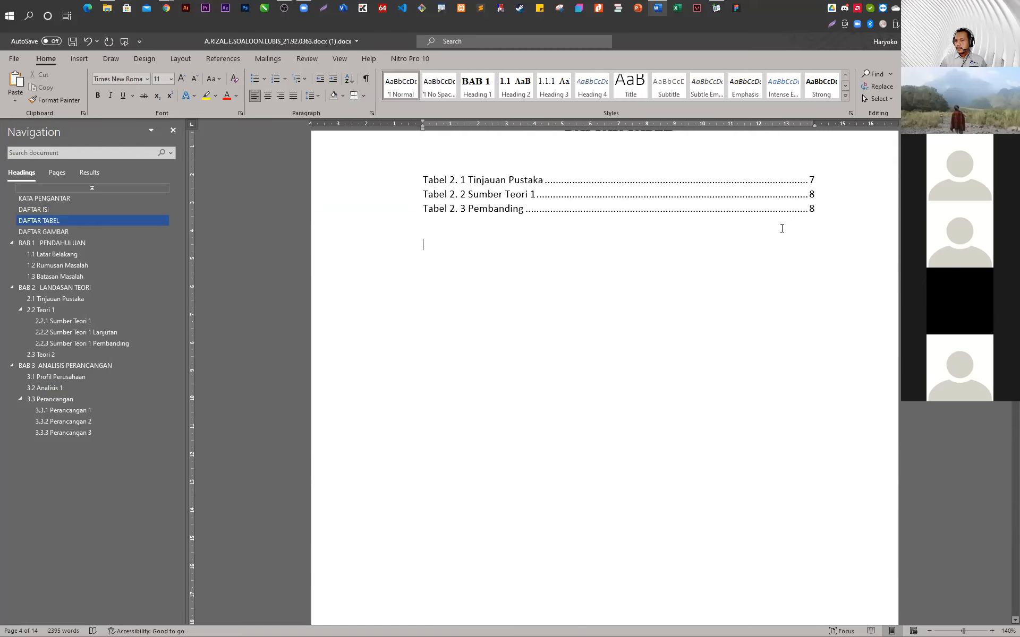
click(837, 208)
key(Return)
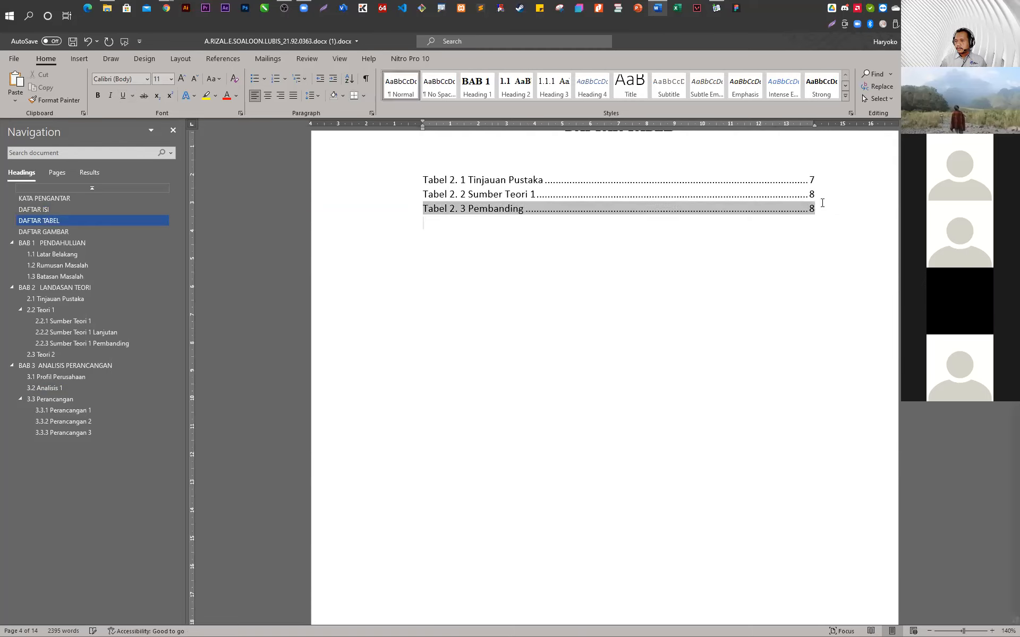
Try inserting a table of figures for the Tabel 3. caption label in place of the existing list, and undo the replacement
click(224, 59)
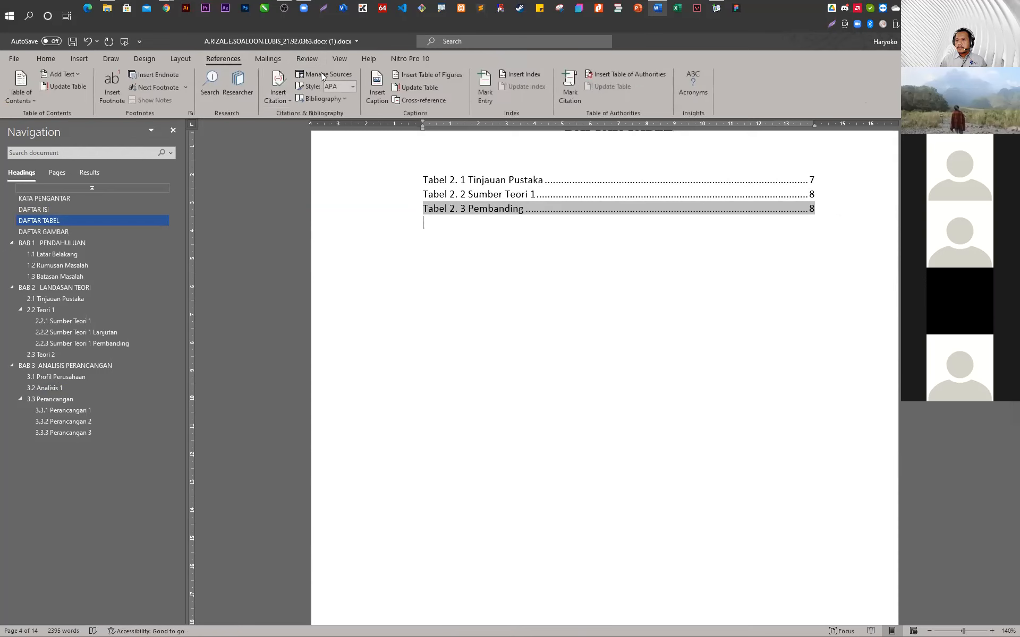
click(442, 77)
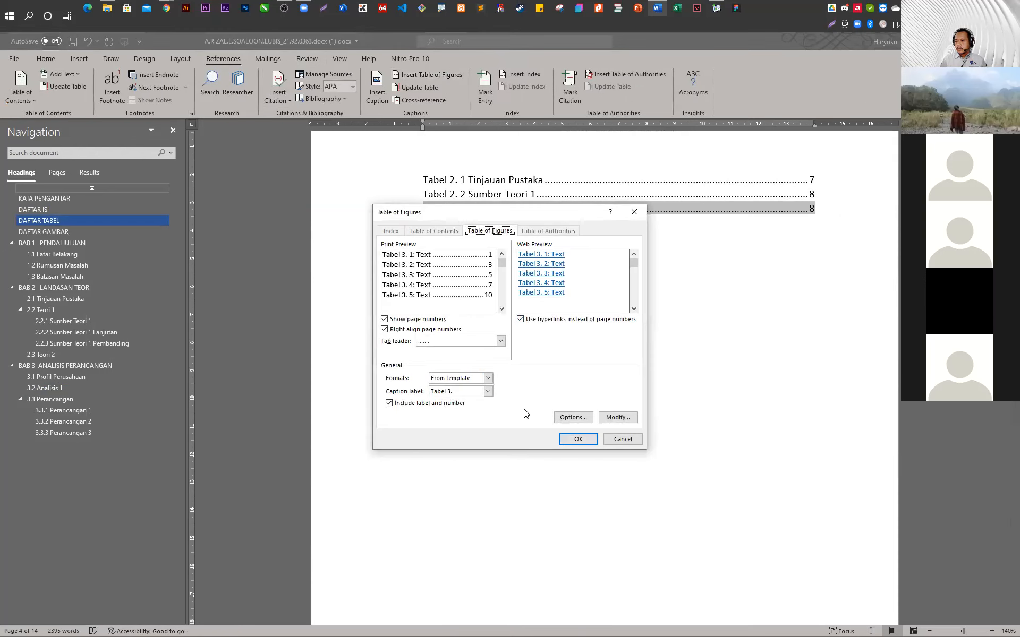
click(579, 441)
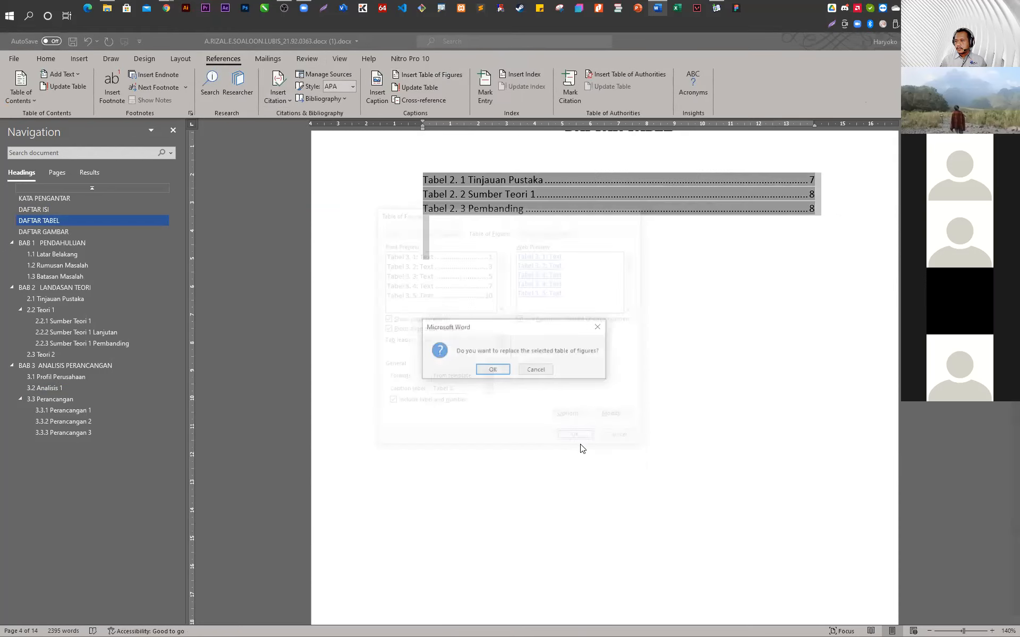
click(493, 371)
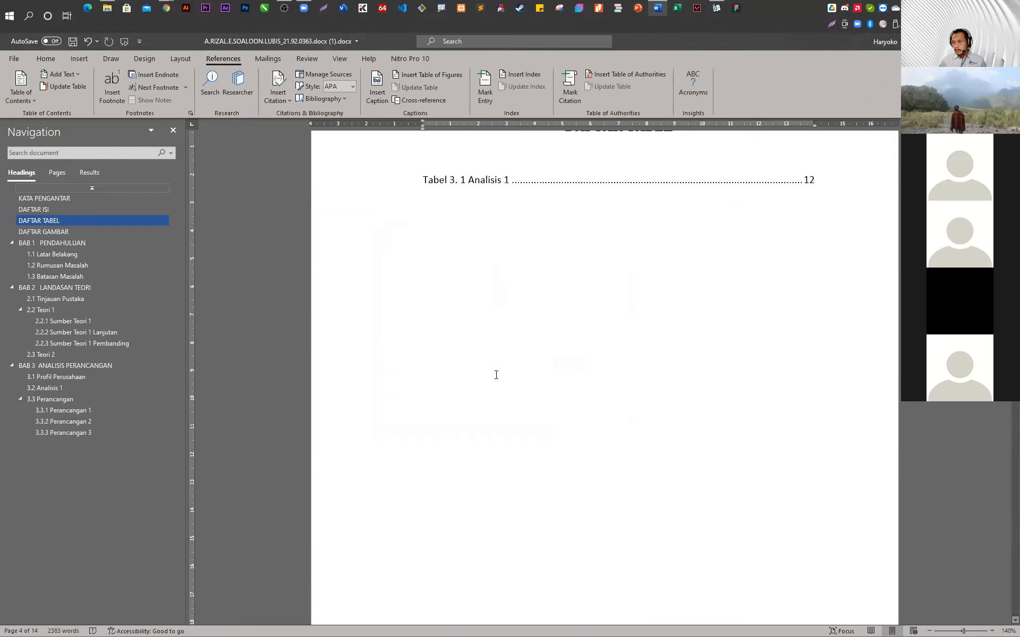
key(ctrl+z)
Retry the Tabel 3. table of figures from the end of the list, declining to replace the existing one
click(434, 225)
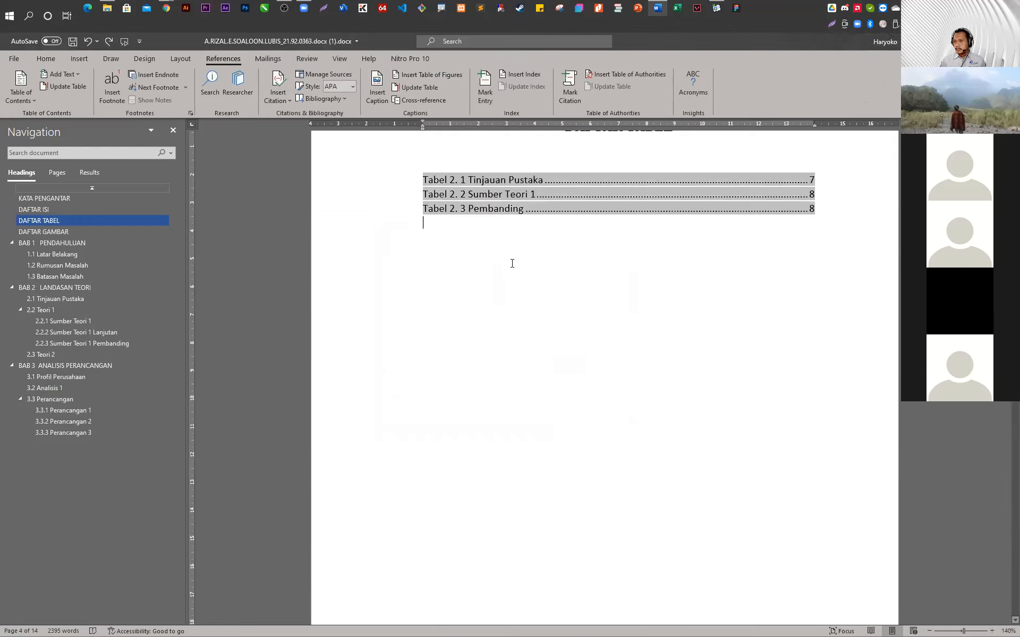
click(825, 210)
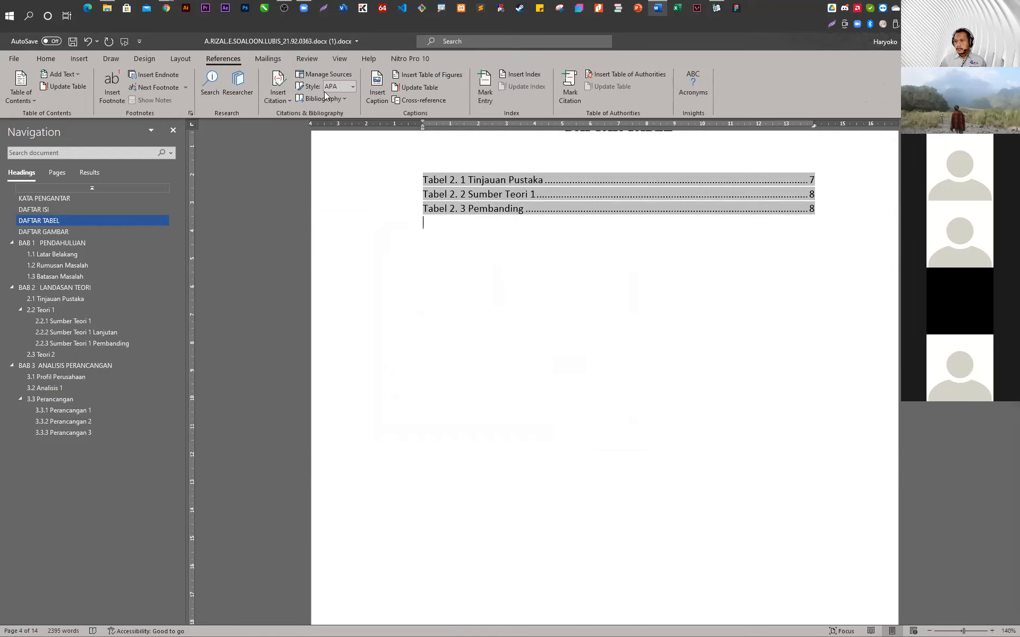
click(421, 74)
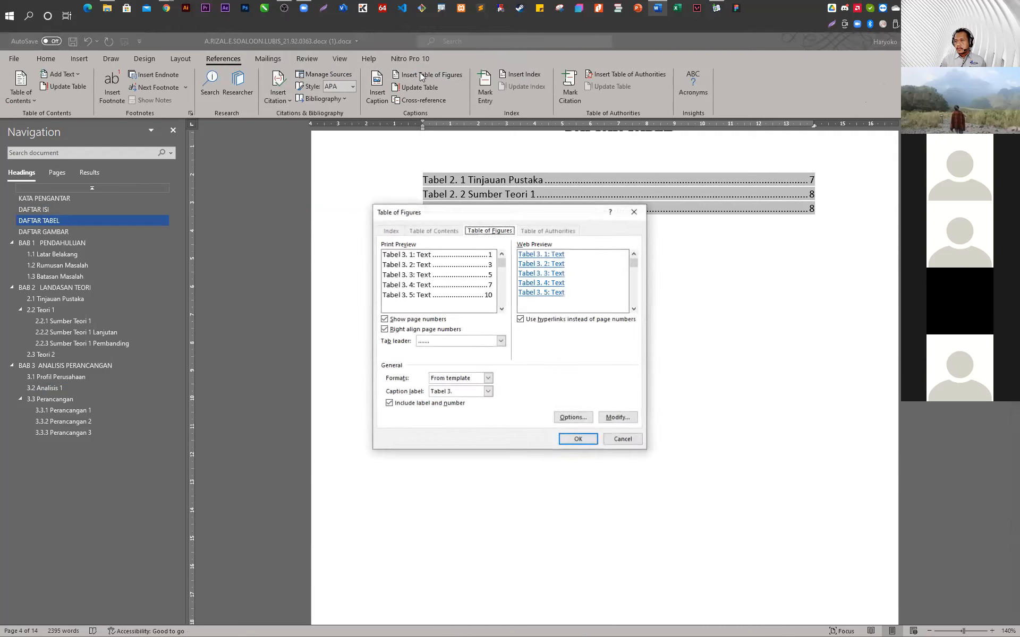
click(576, 440)
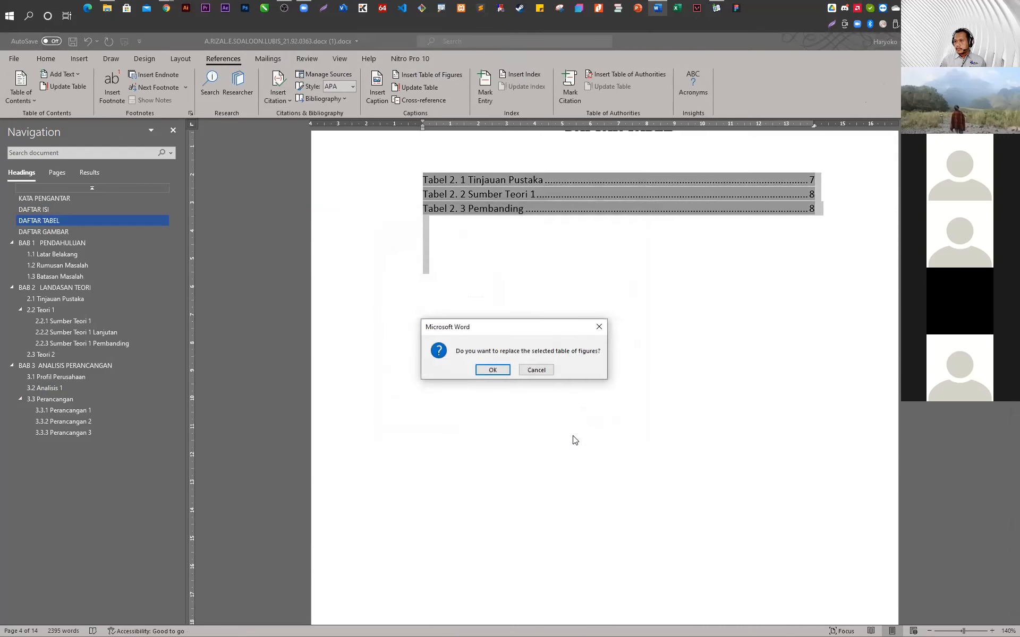
click(537, 368)
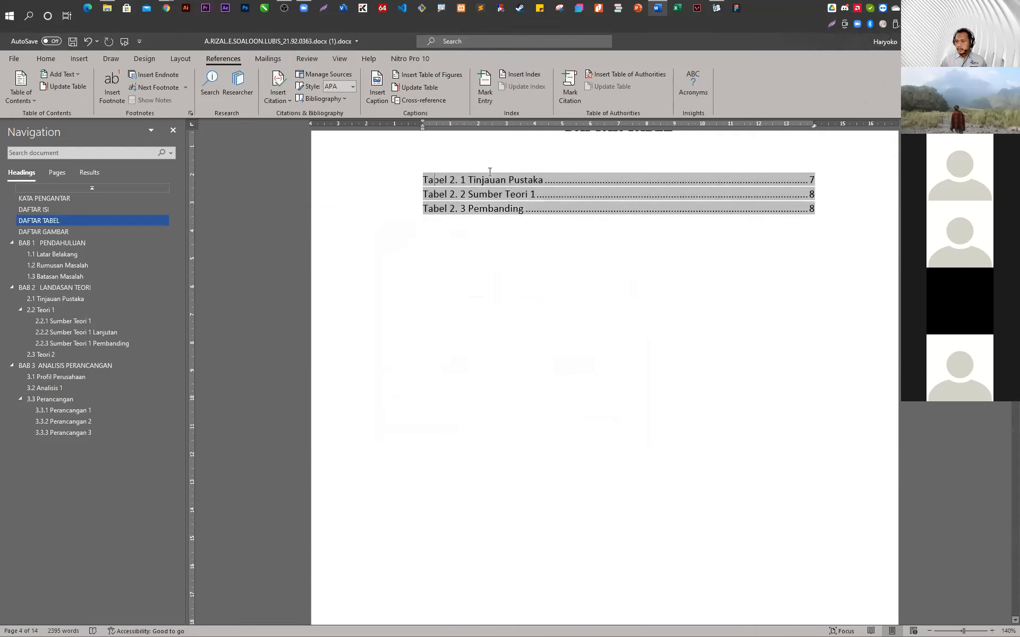
key(Up)
key(Down)
key(Up)
key(Up)
key(Up)
key(Up)
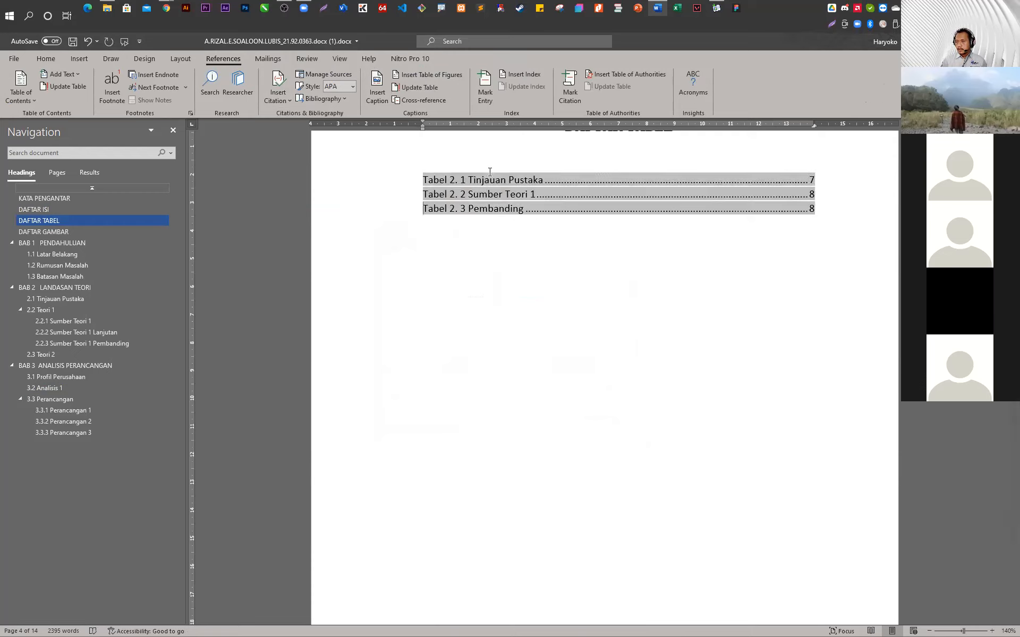
key(Down)
key(Down)
key(Down)
key(Down)
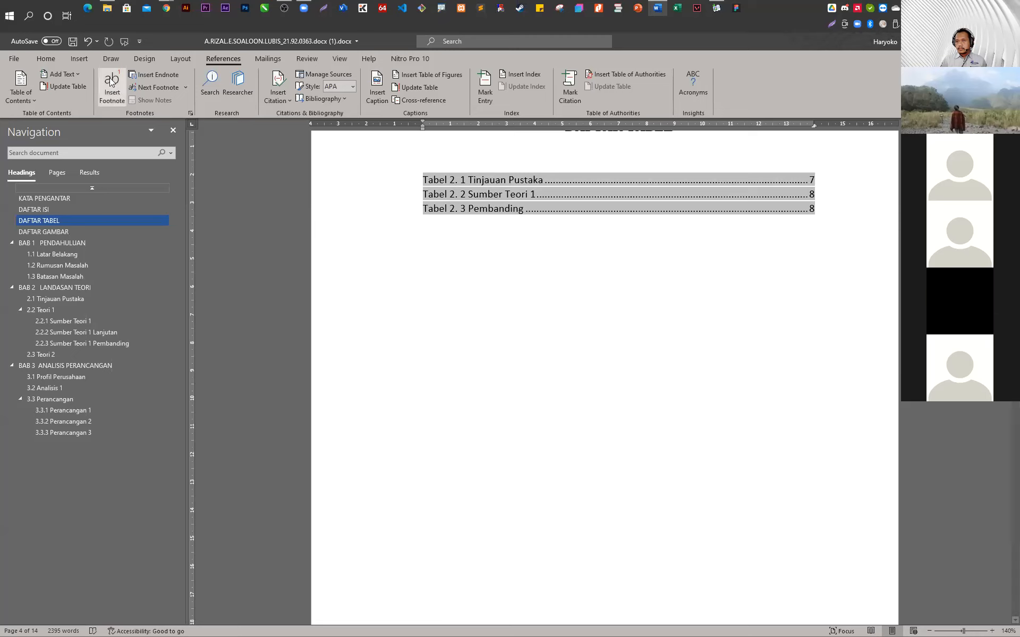
Try to apply the Normal style in the DAFTAR TABEL list
click(48, 58)
click(405, 89)
key(ctrl+z)
Add two more blank lines after the last entry of the DAFTAR TABEL list
click(837, 215)
key(Return)
key(Return)
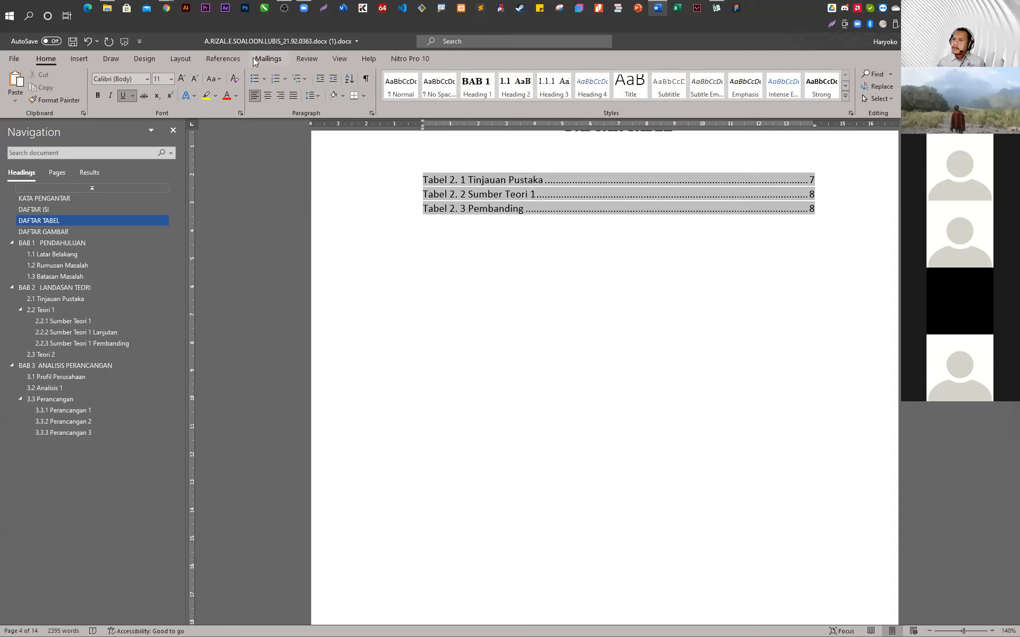
Try to insert the Tabel 3. table of figures at the added blank lines, cancelling the replacement of the existing list
click(85, 59)
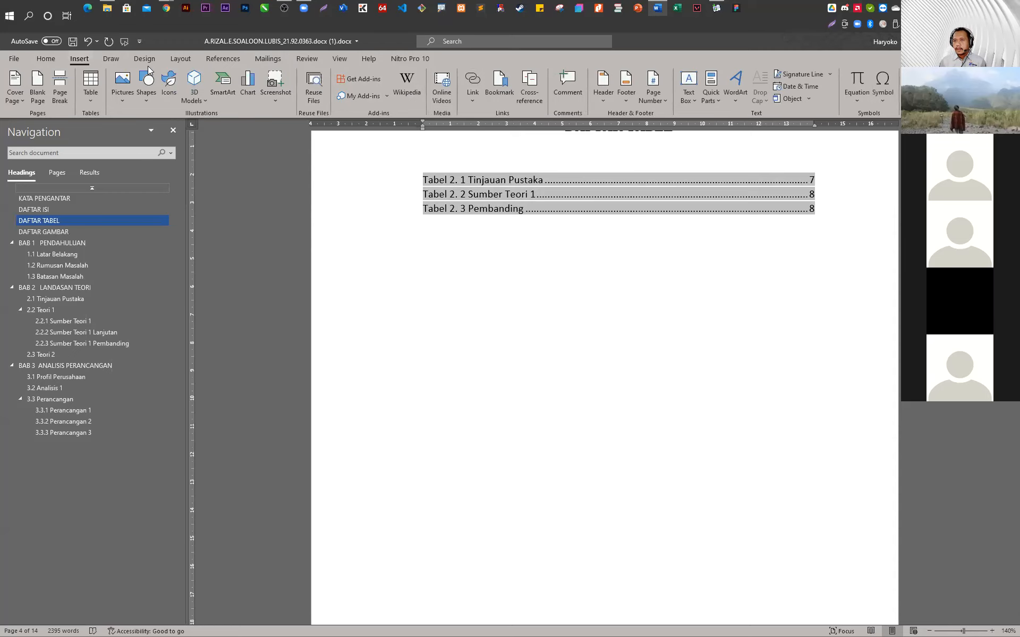
click(245, 59)
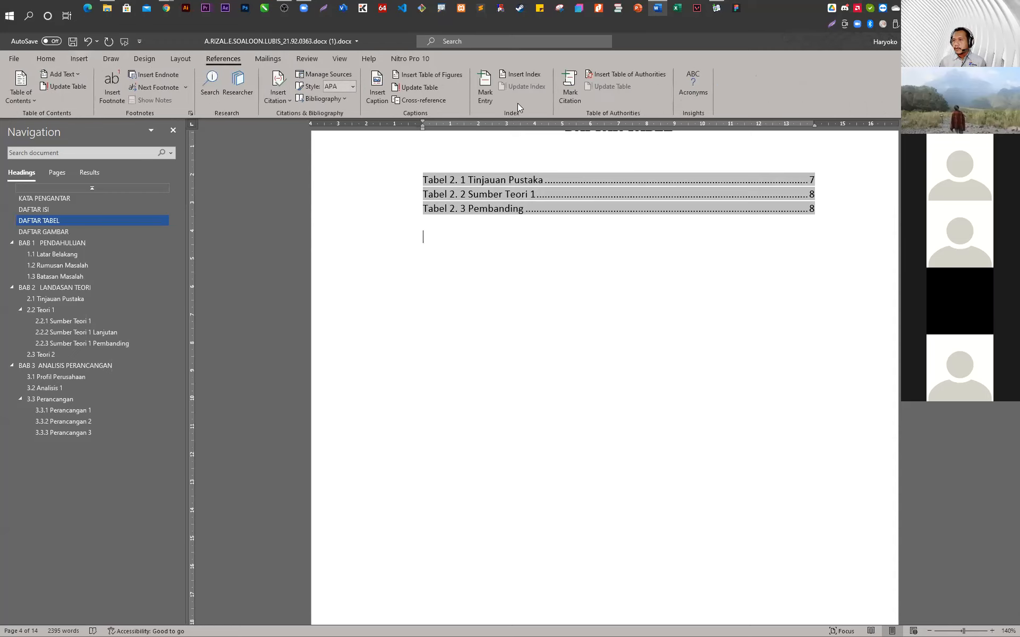
click(415, 76)
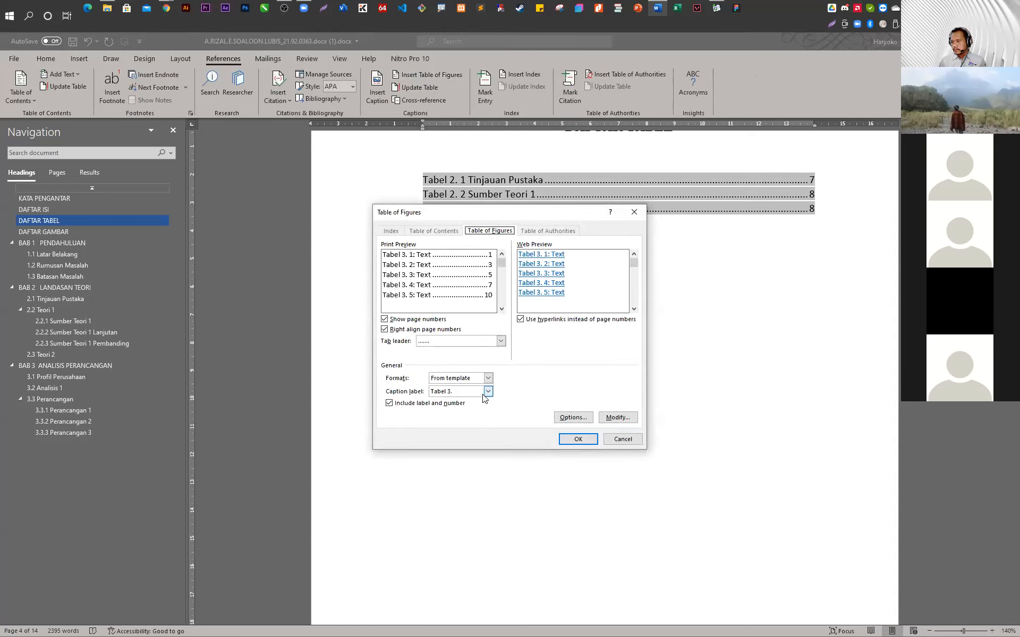
click(570, 441)
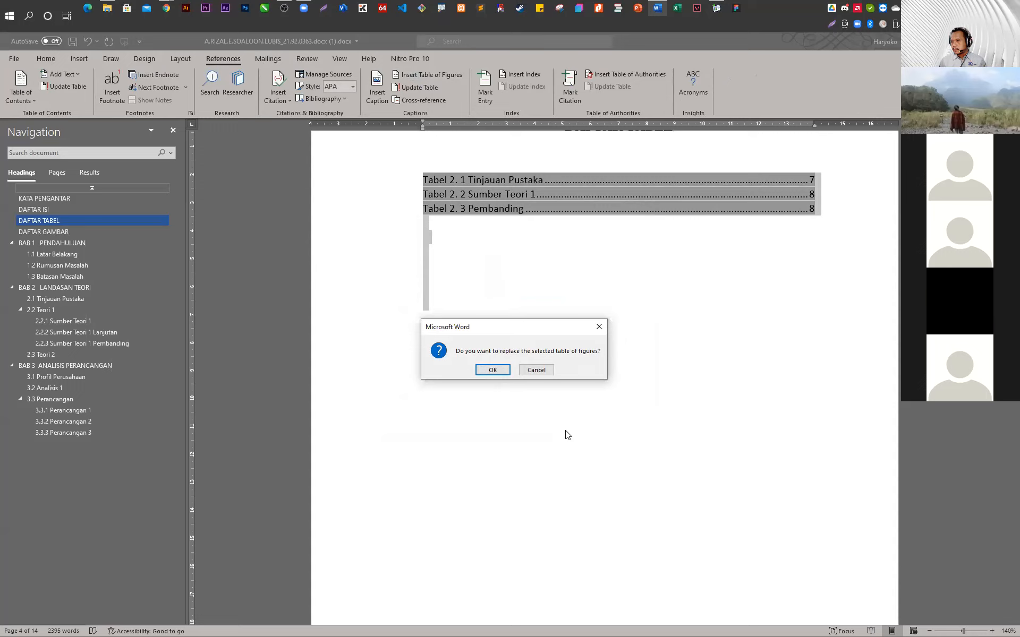
click(536, 370)
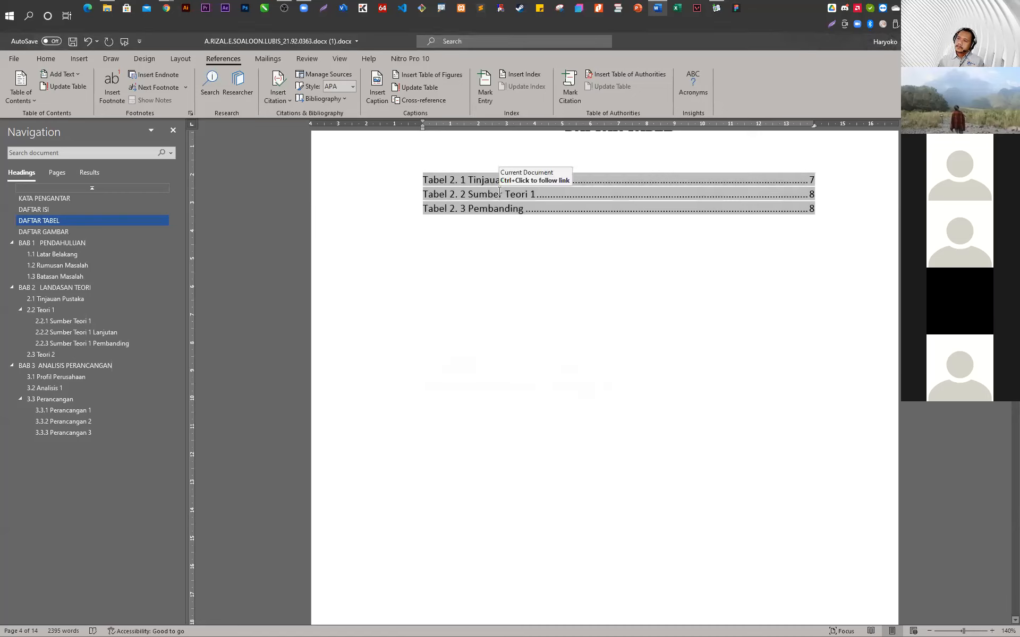
drag(425, 179, 860, 247)
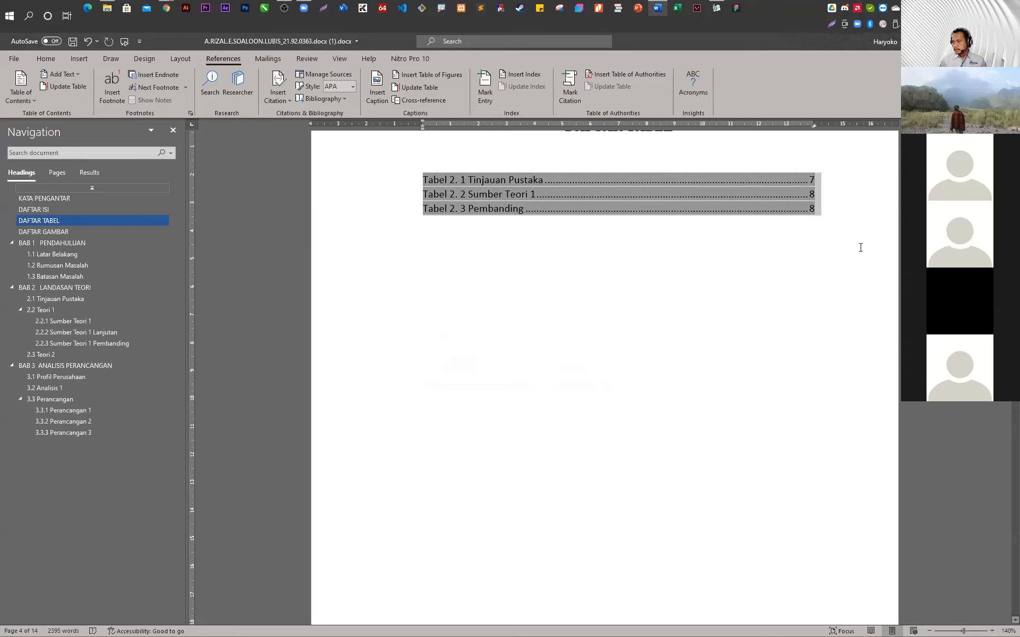
click(861, 247)
key(Up)
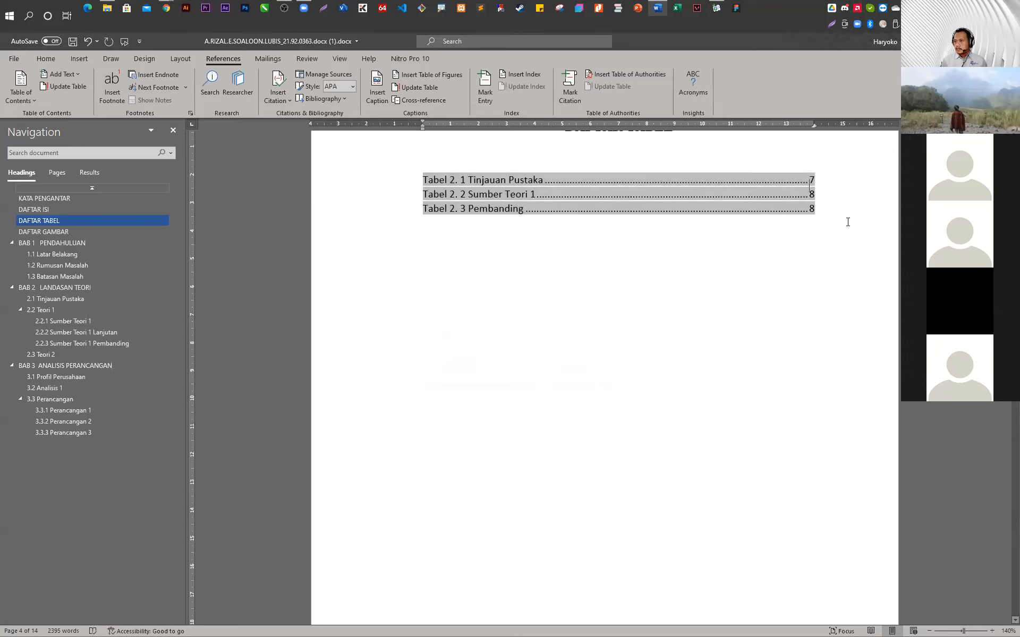
key(Up)
key(Up)
key(Down)
key(Down)
key(Down)
key(Down)
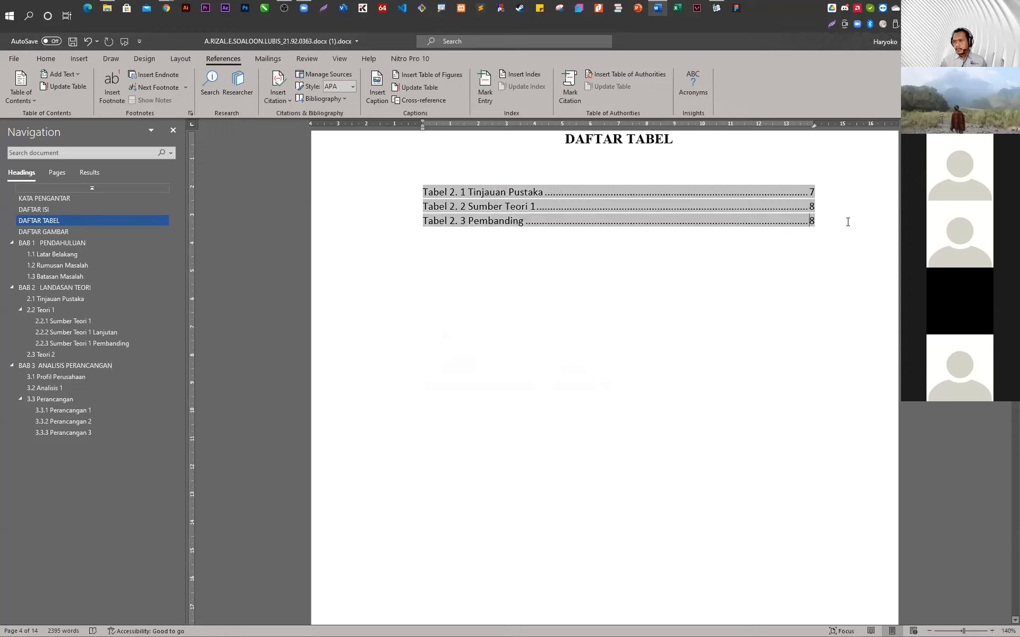
Try again to insert the Tabel 3. table of figures on a blank line below the DAFTAR TABEL entries, declining to replace the list
click(477, 251)
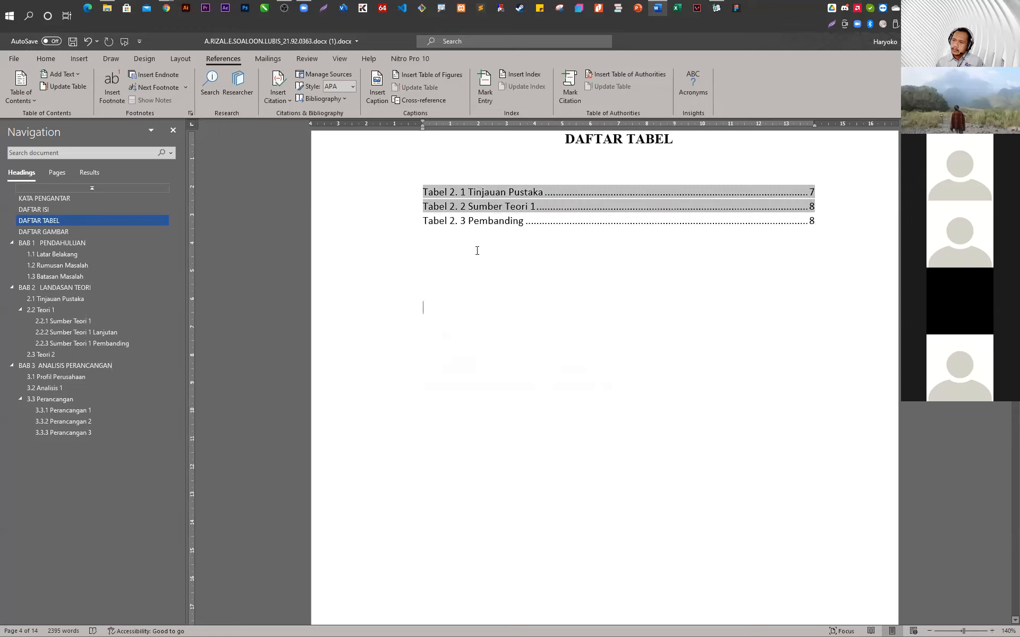
click(422, 191)
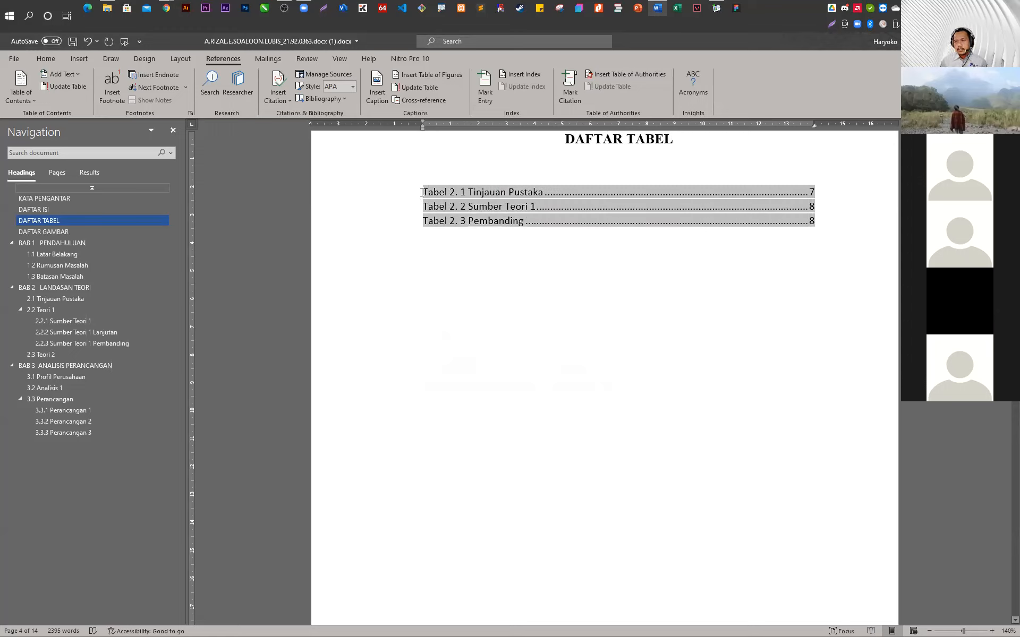
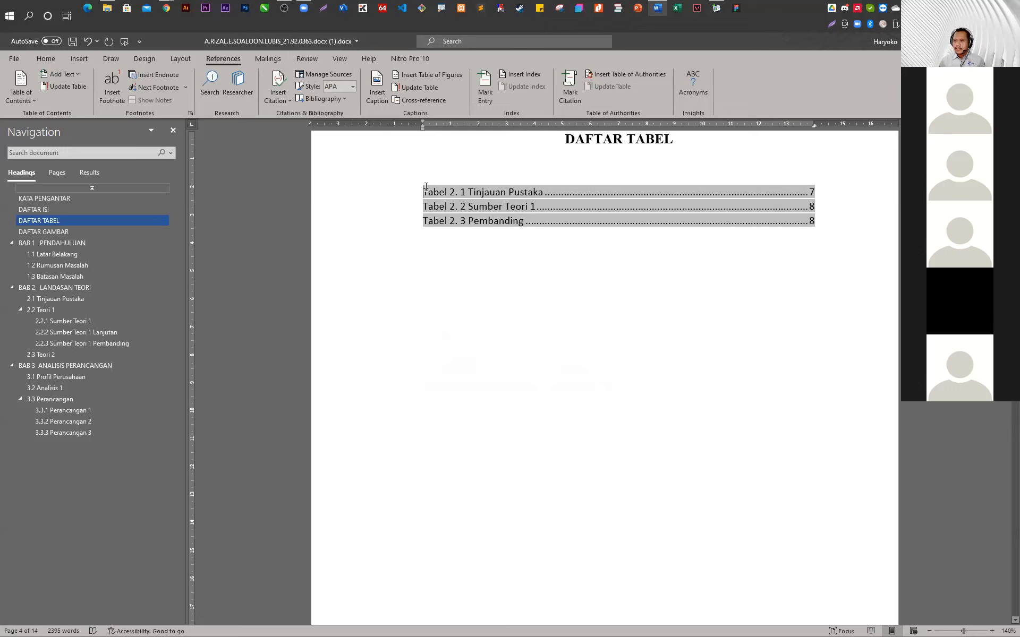
key(Left)
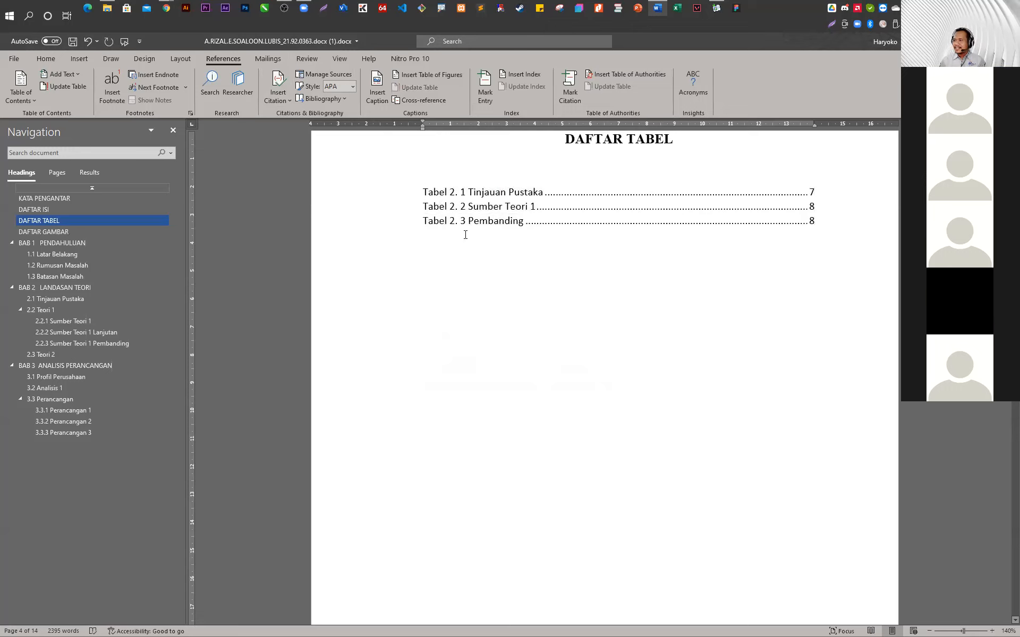
click(423, 270)
click(409, 75)
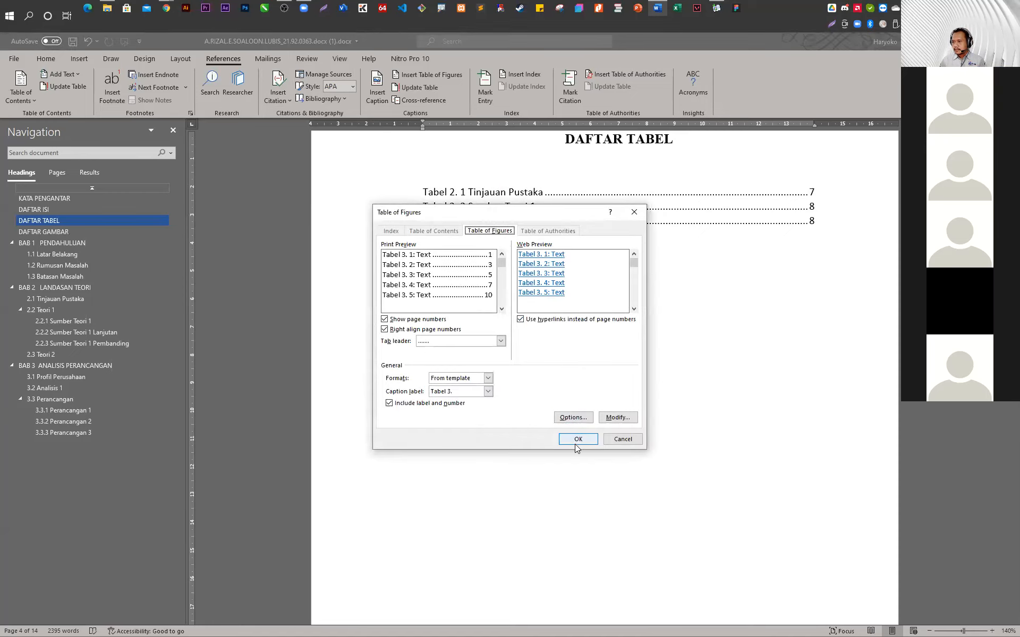
click(578, 438)
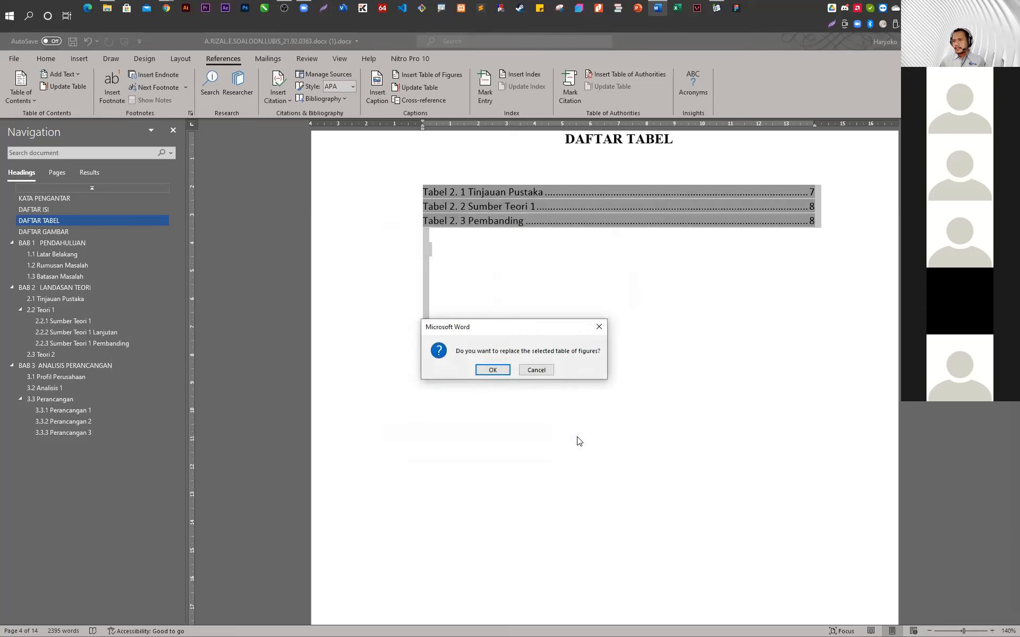
click(544, 374)
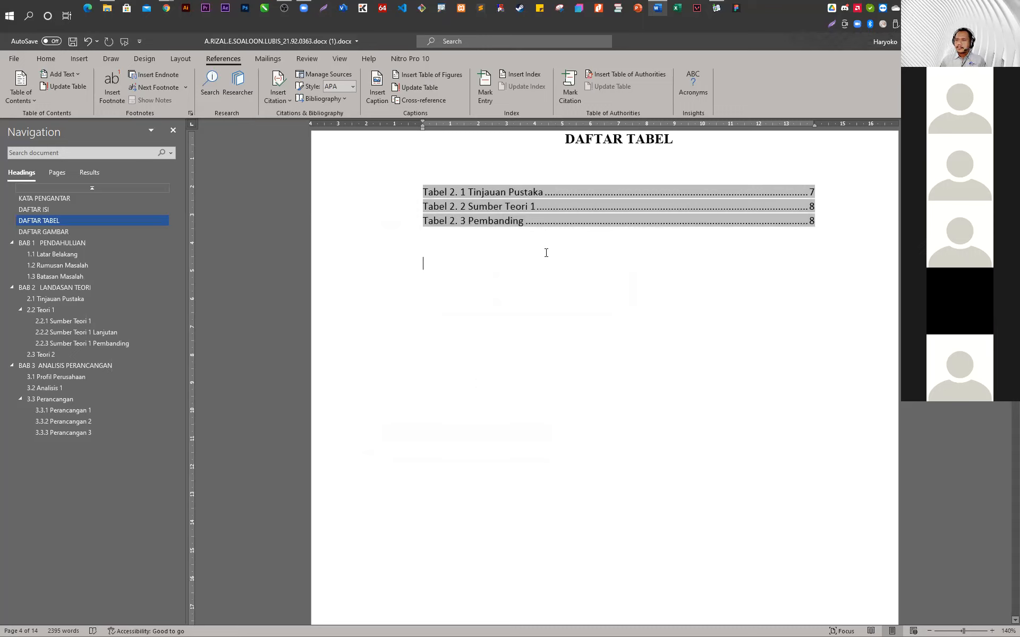
Delete the existing DAFTAR TABEL entries and insert a table of figures with the Tabel 2. caption label, replacing the old one
drag(843, 224, 461, 185)
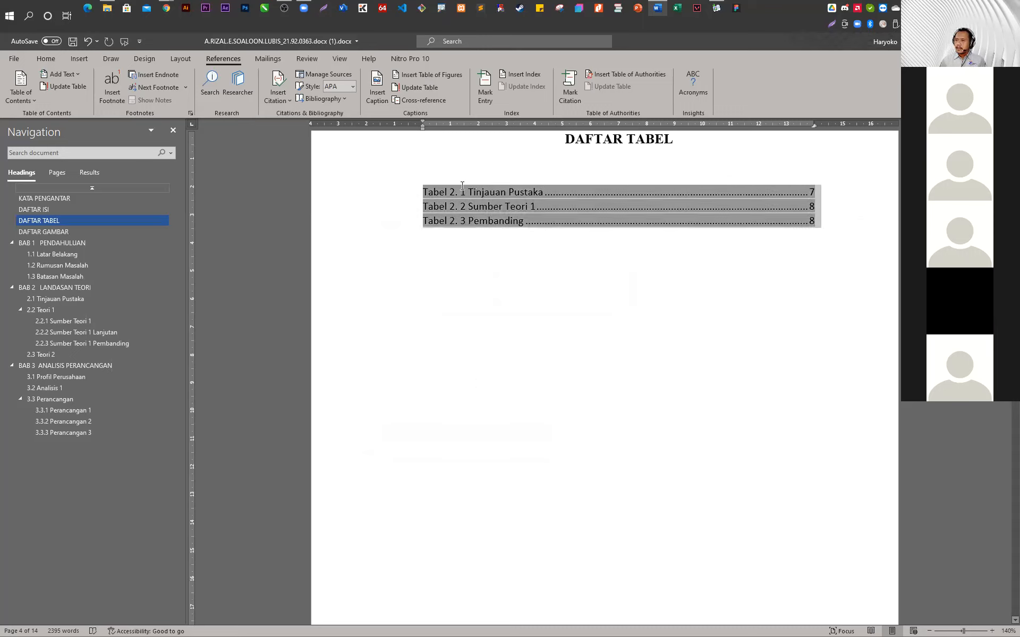
key(Delete)
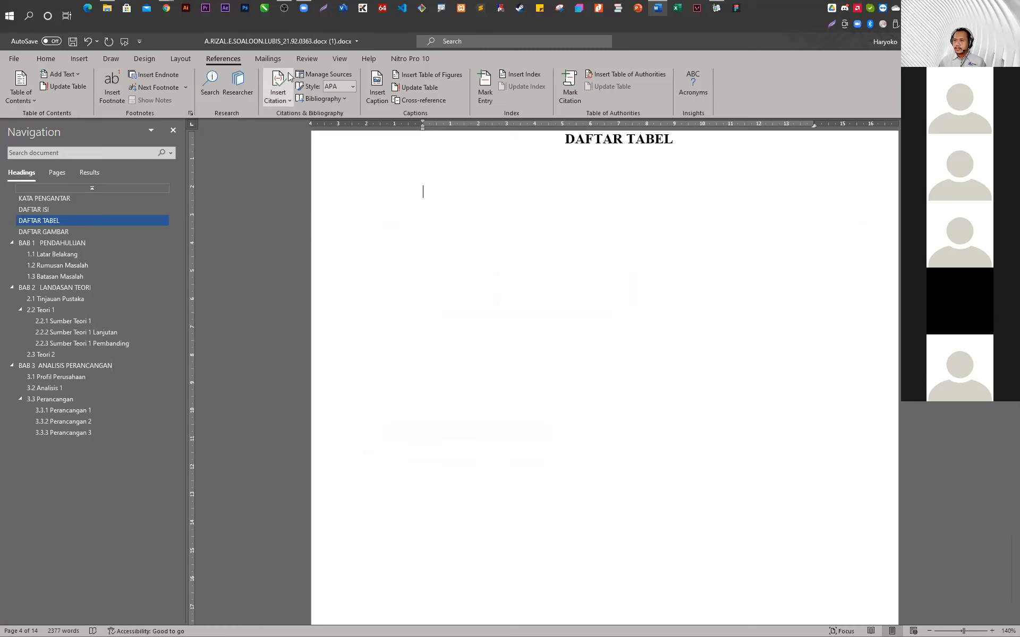
click(425, 77)
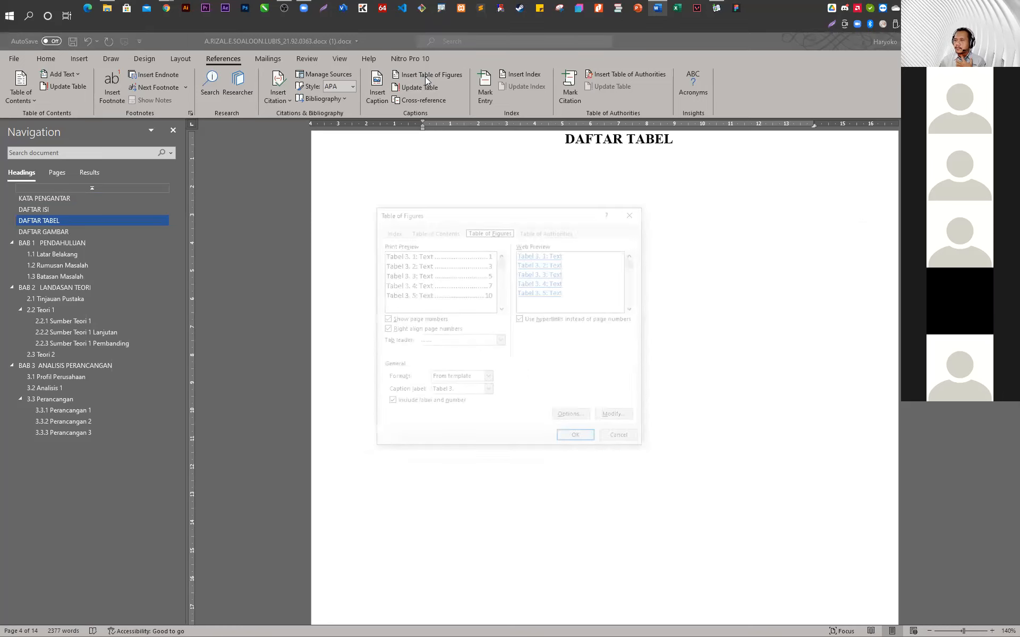
click(484, 394)
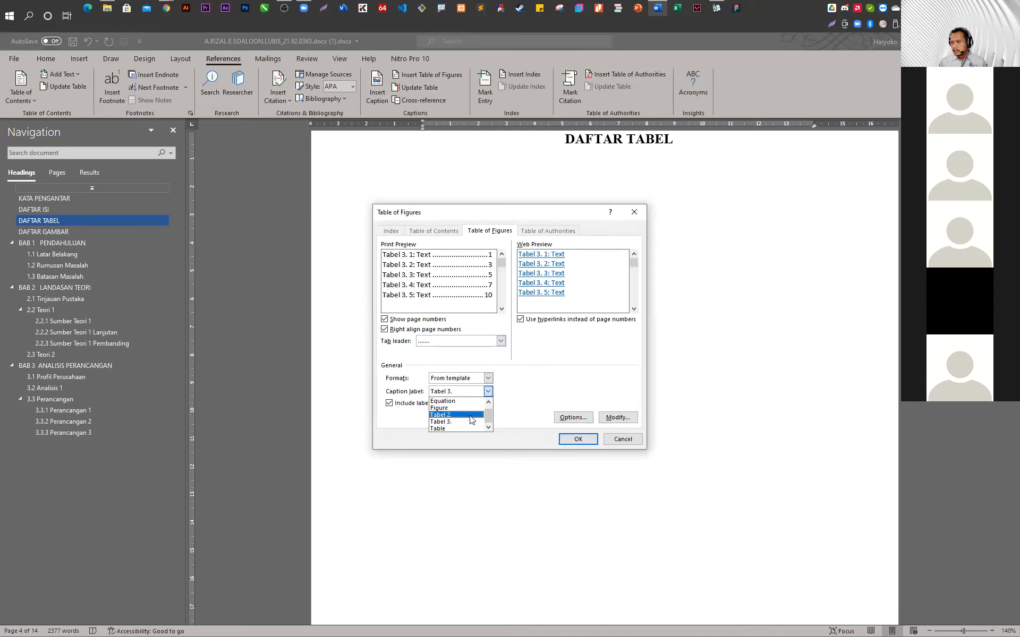
click(470, 415)
click(583, 440)
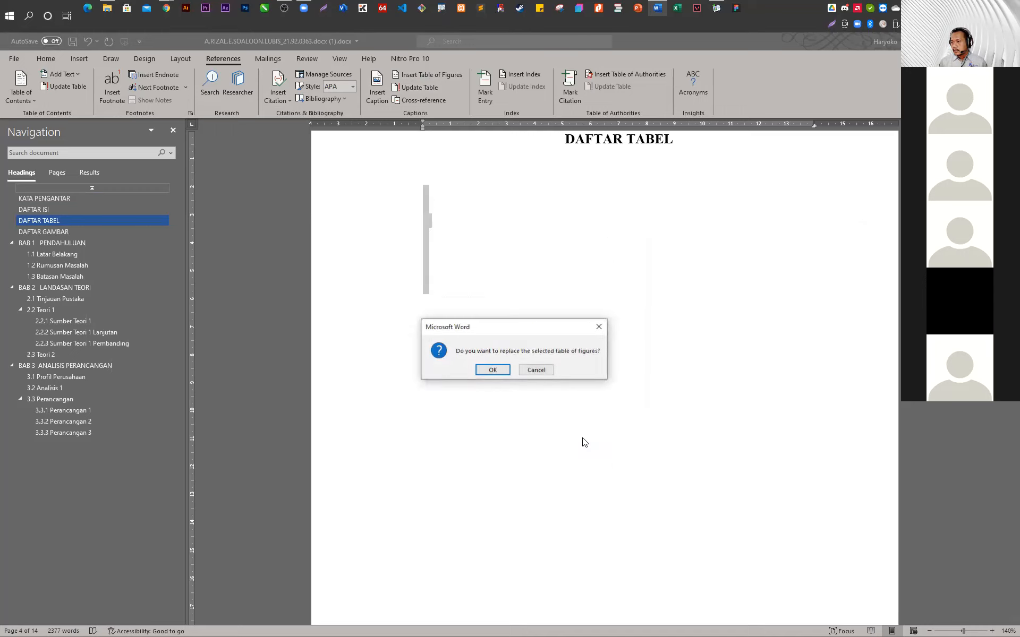
click(499, 372)
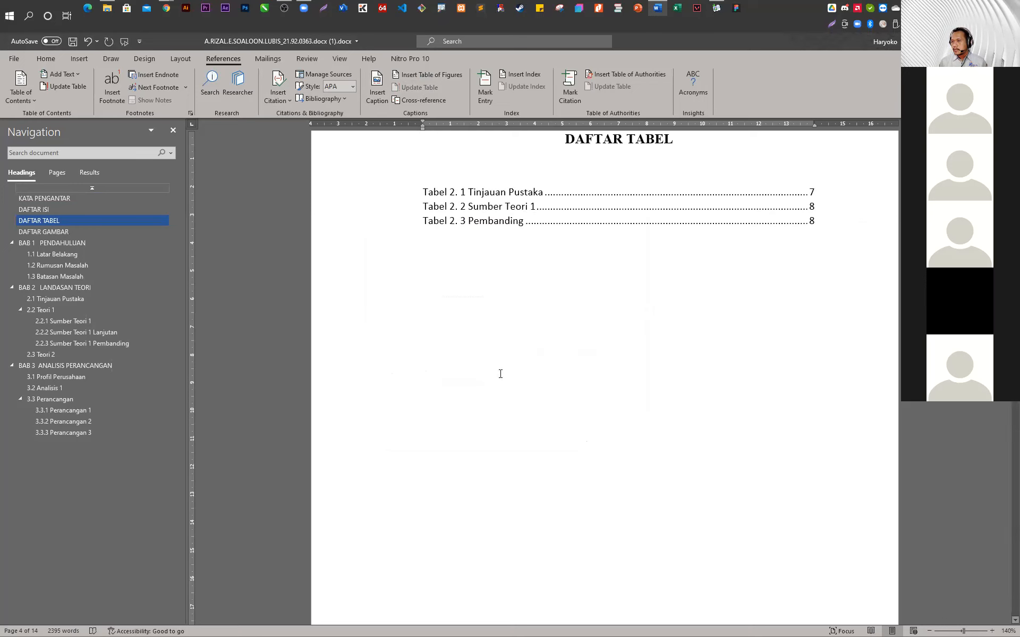
Insert a second table of figures with the Tabel 3. caption label below the Tabel 2. entries
click(420, 74)
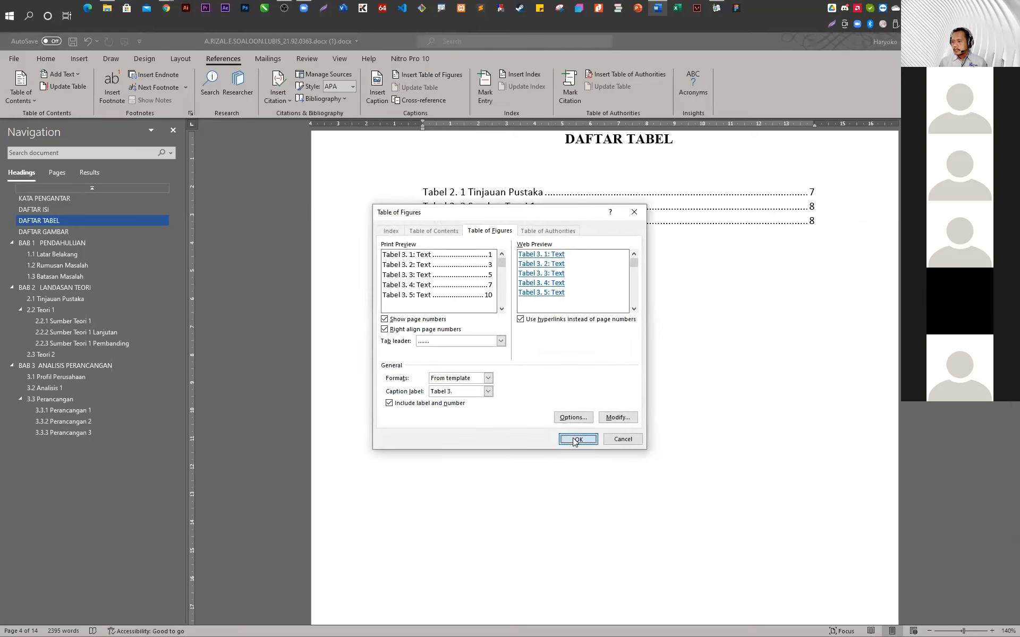
click(576, 439)
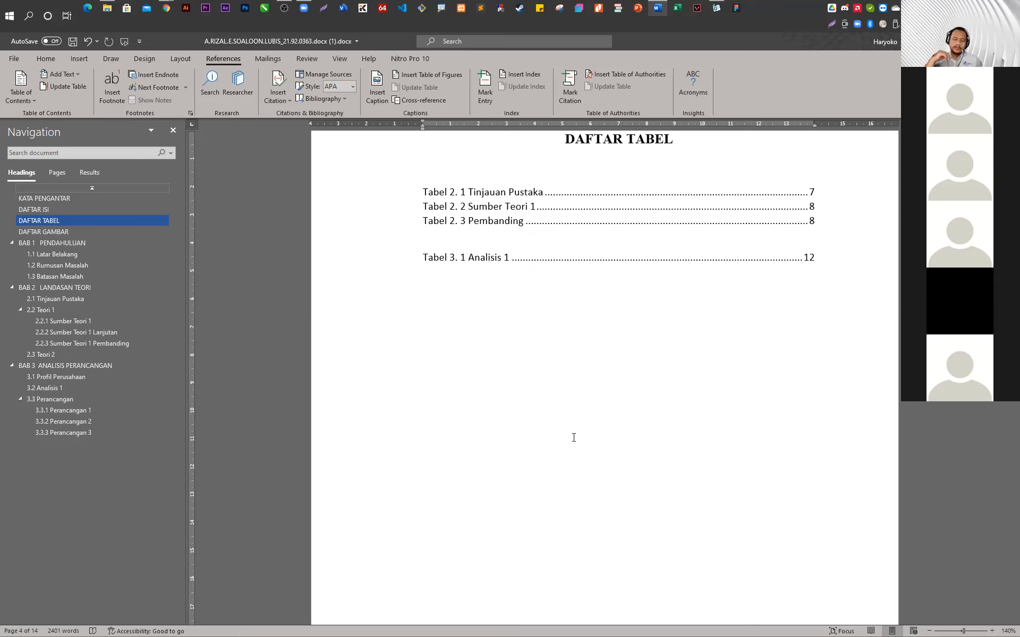
click(573, 437)
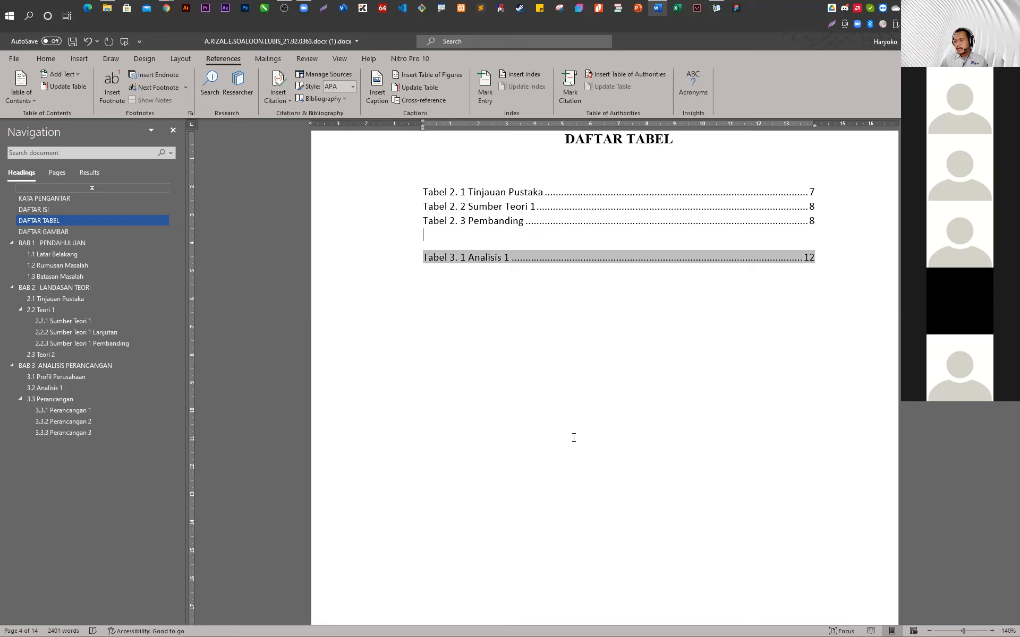
key(Up)
key(Down)
drag(484, 198, 453, 242)
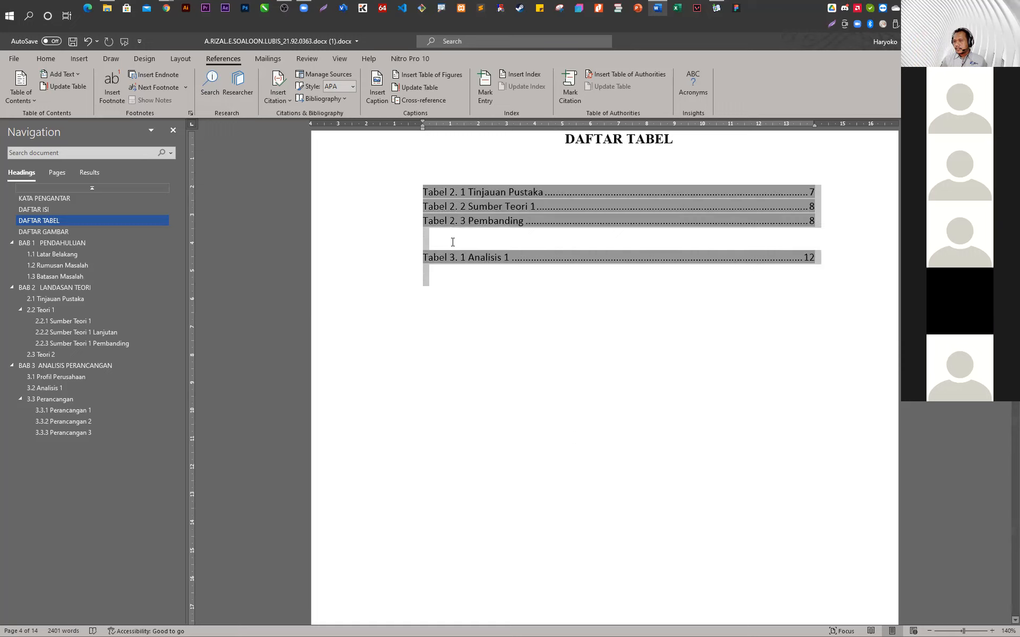
click(425, 236)
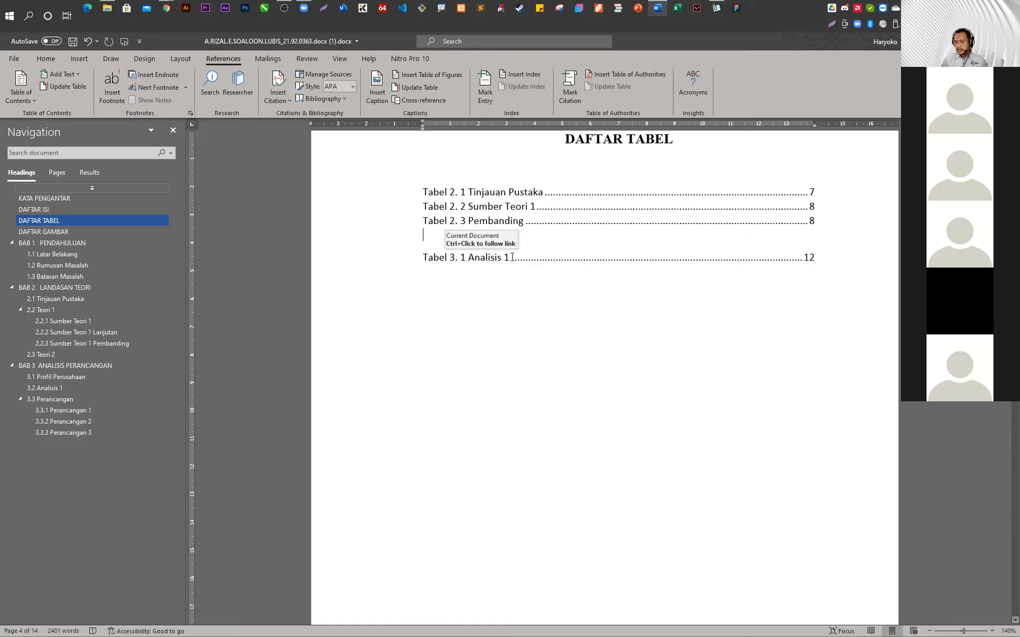
key(shift+Down)
key(shift+Down)
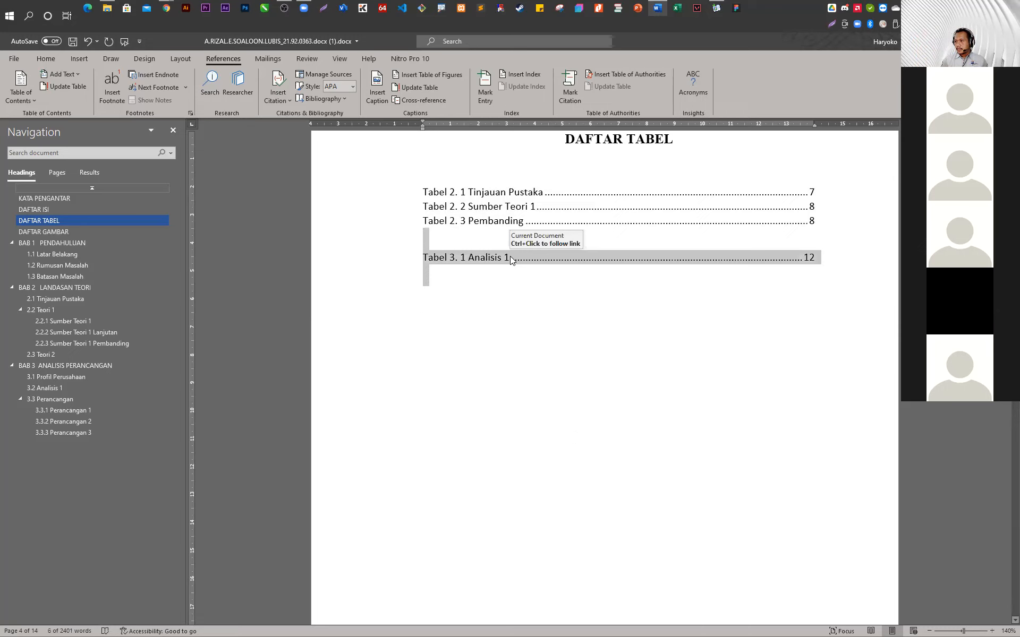
Try to close the gap after the Tabel 2. 3 Pembanding entry, and undo the deletion
click(828, 223)
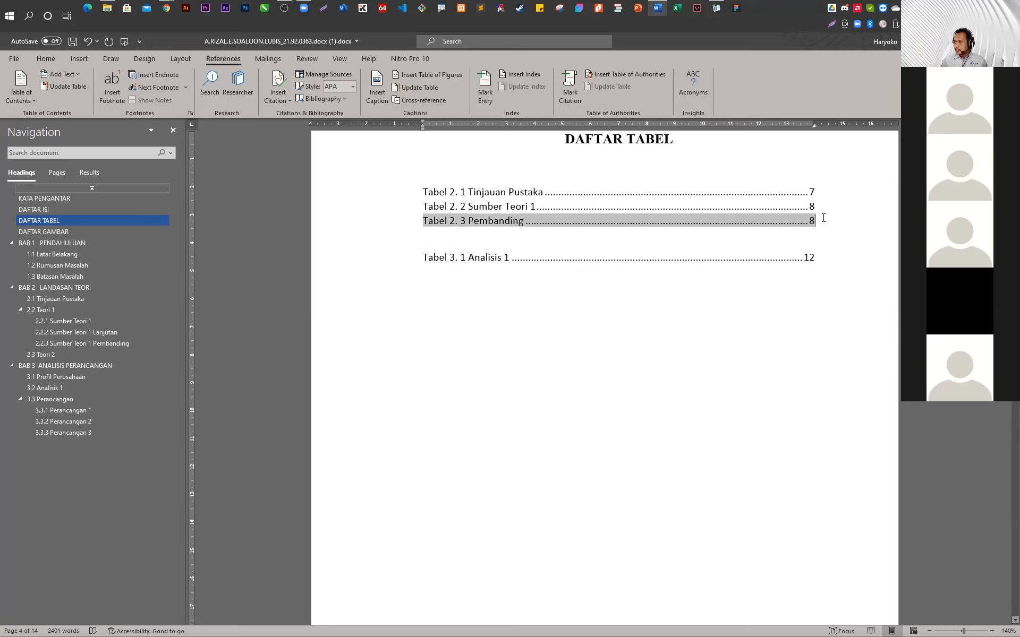
key(Delete)
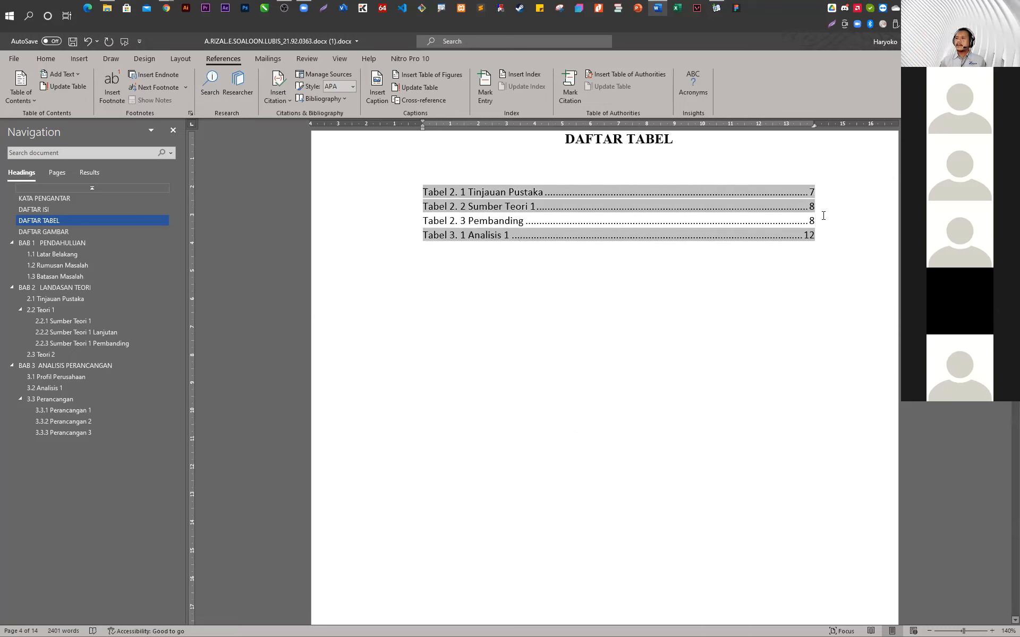
key(ctrl+z)
Delete the Tabel 3. 1 Analisis 1 entry together with the blank line above it, and undo the deletion
click(448, 242)
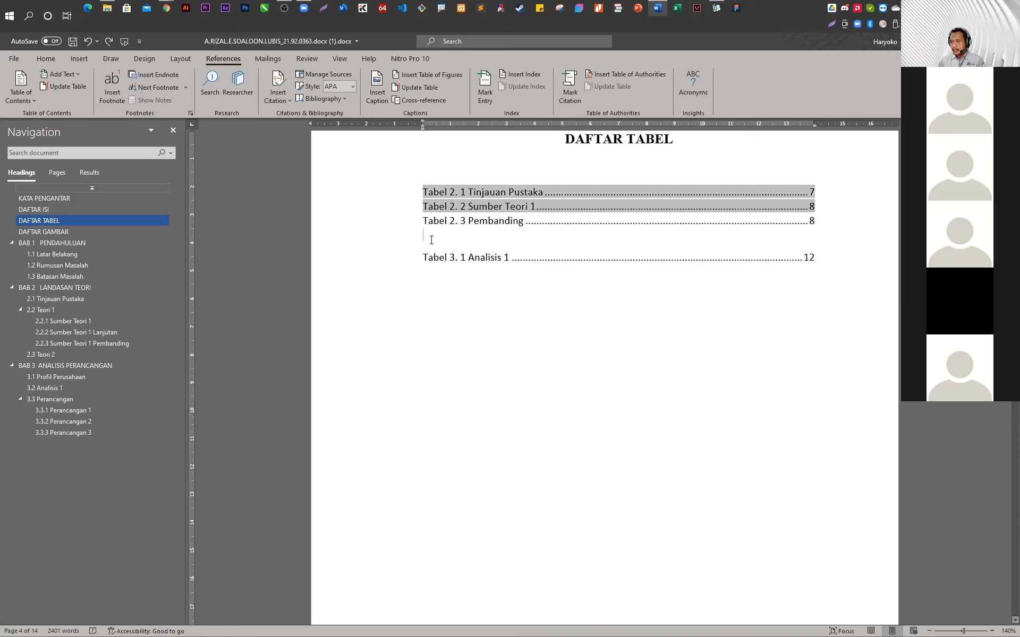
key(shift+Down)
key(shift+Down)
key(Delete)
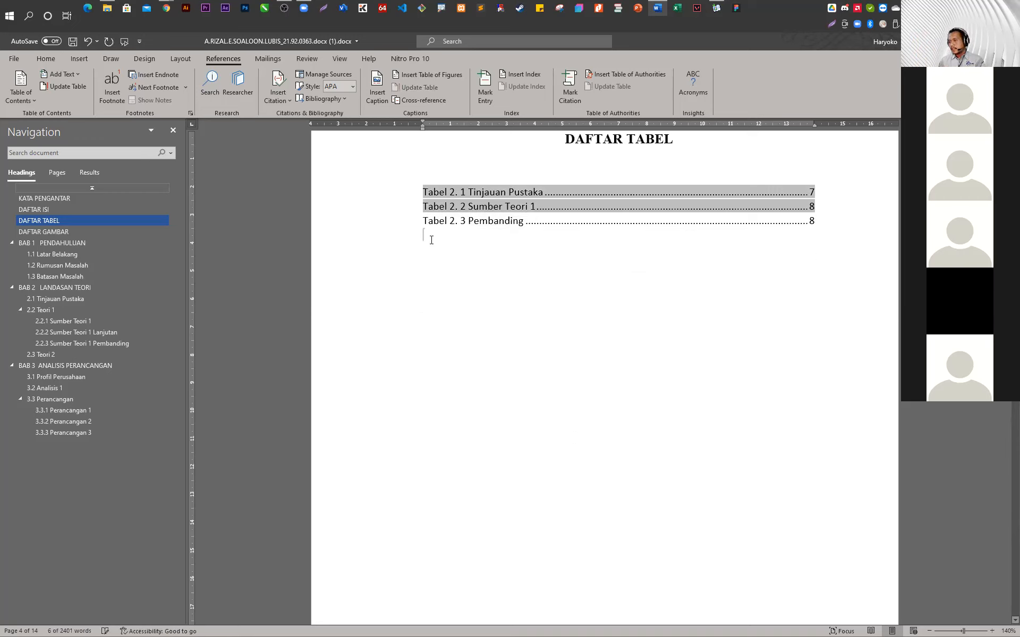
key(ctrl+z)
Remove the blank line between the Tabel 2. 3 Pembanding and Tabel 3. 1 Analisis 1 entries
click(472, 301)
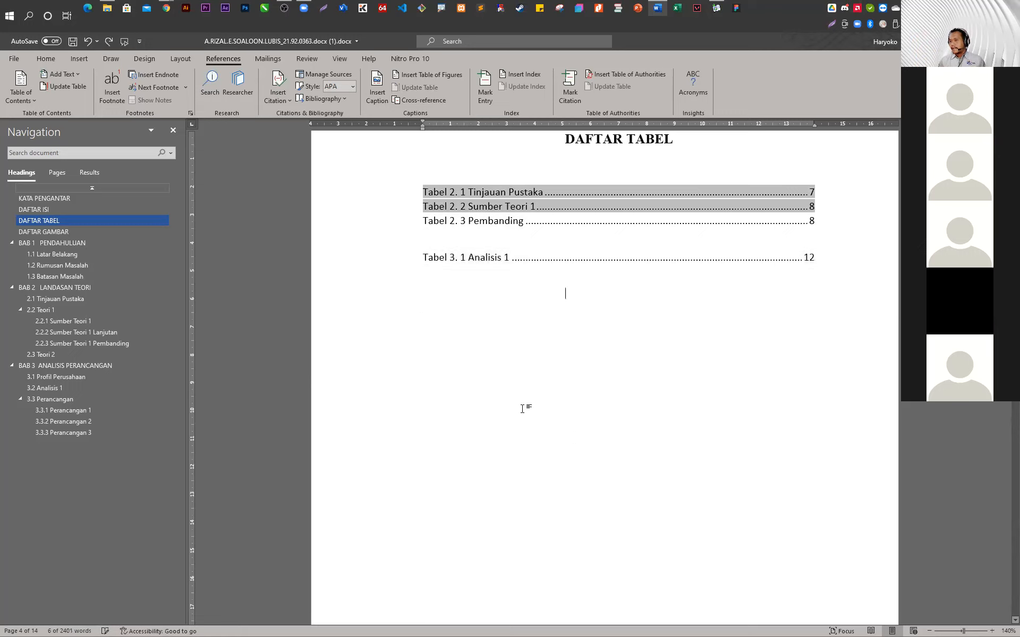
click(827, 220)
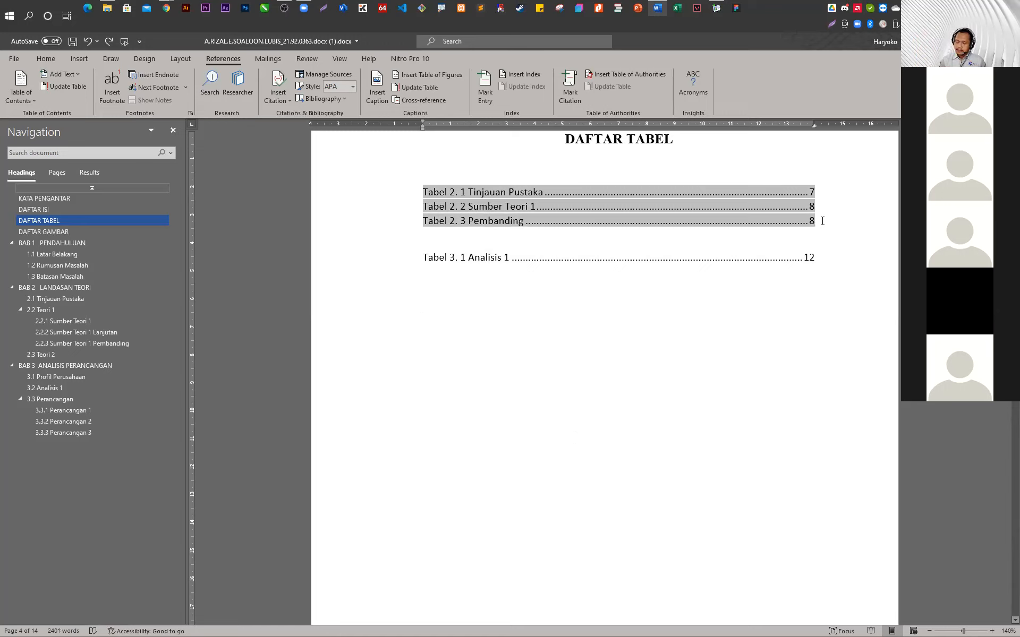
key(Delete)
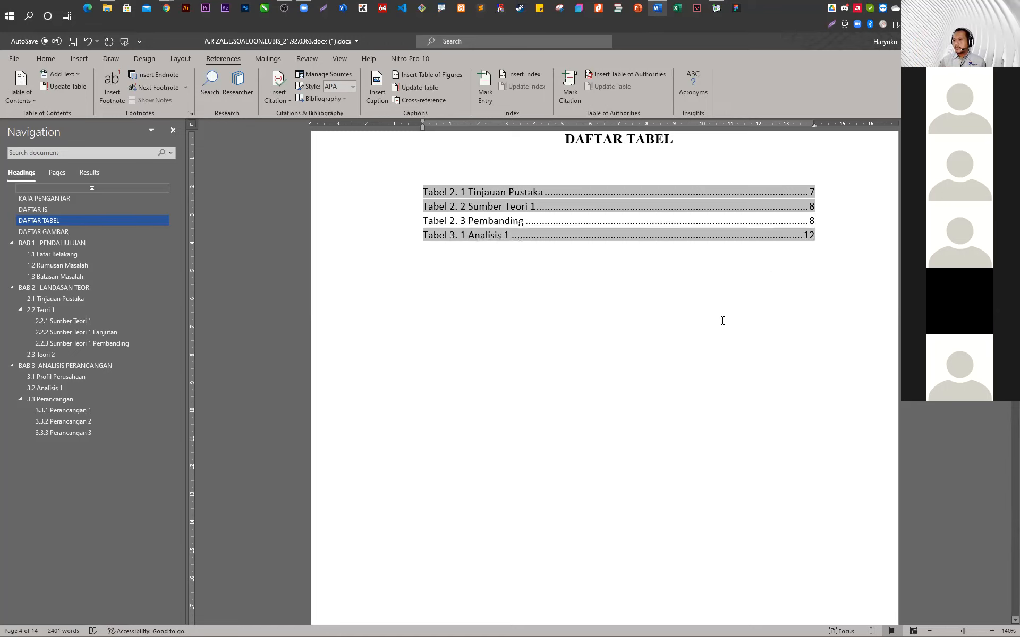
click(547, 553)
Format all the DAFTAR TABEL entries in Times New Roman at 12 pt
scroll(545, 547, up, 2)
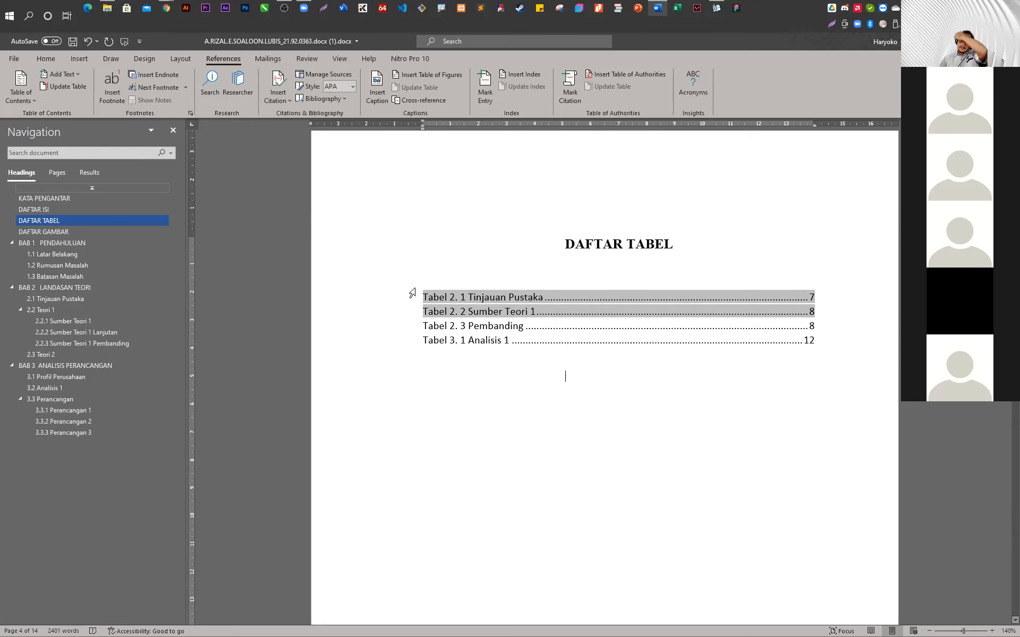
drag(412, 290, 409, 332)
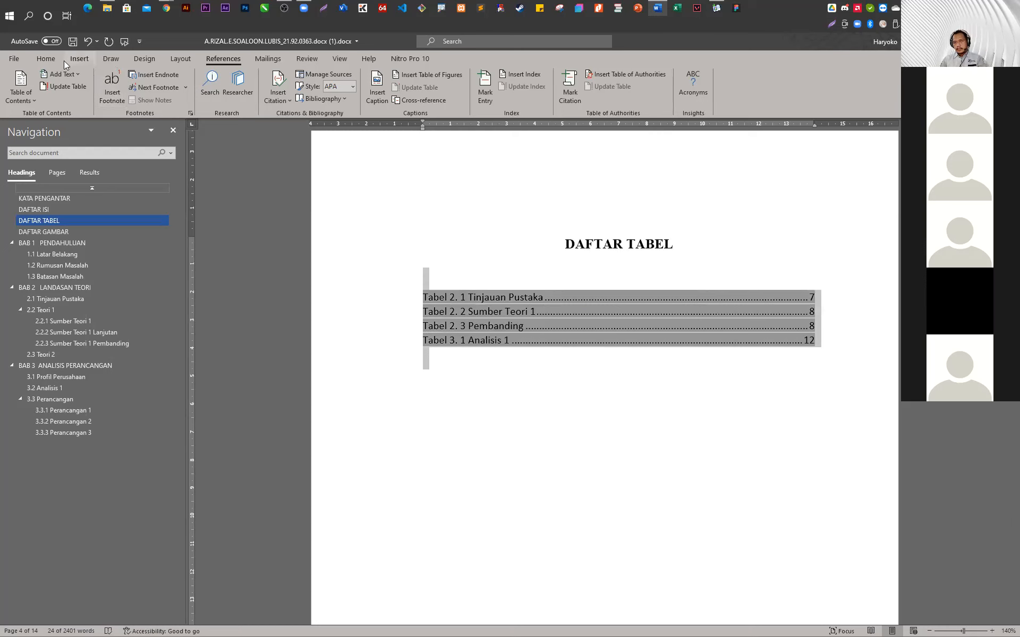
click(43, 60)
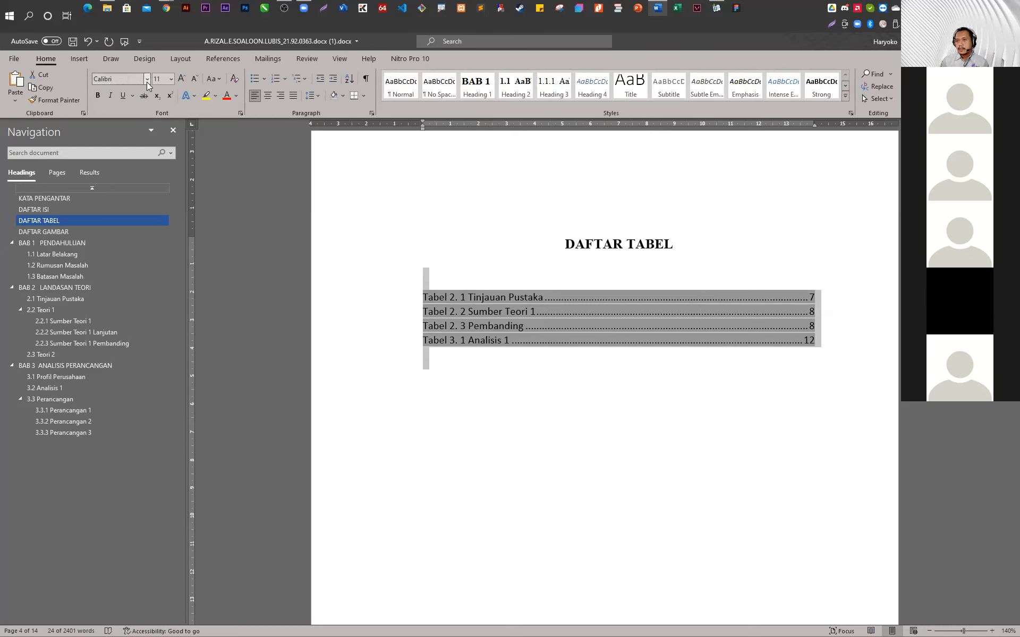
click(147, 80)
click(158, 154)
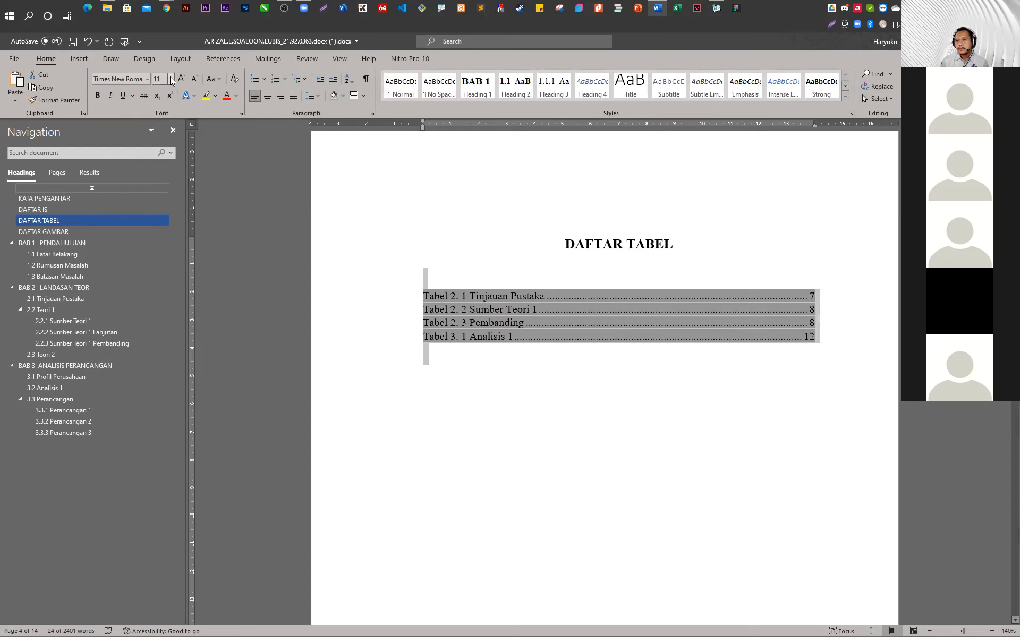
click(170, 80)
click(156, 141)
click(629, 425)
triple_click(841, 334)
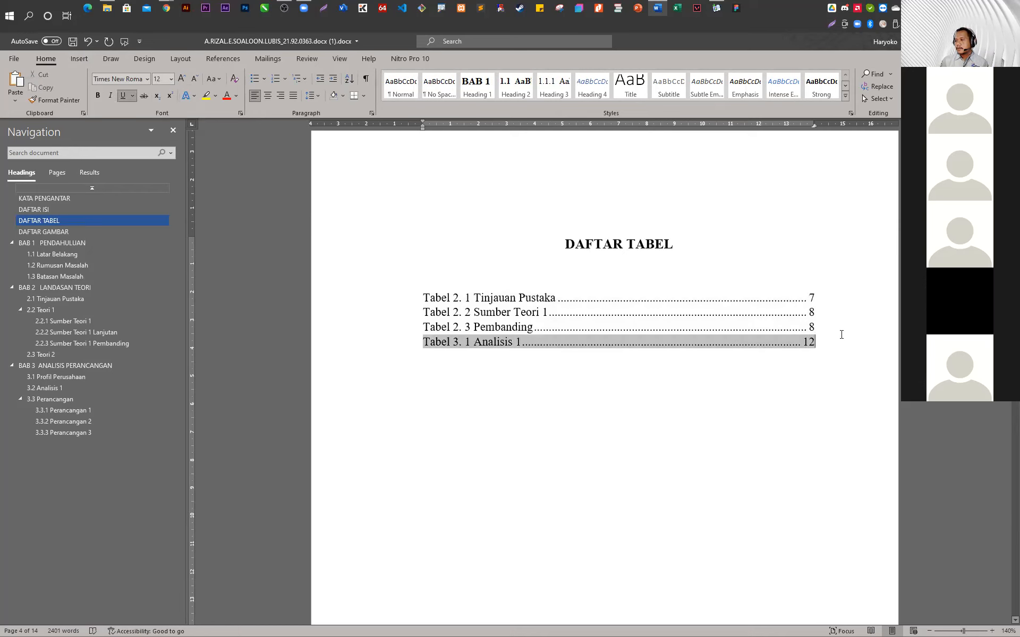
Review the DAFTAR TABEL page and its surrounding pages to examine the combined list of tables
click(762, 481)
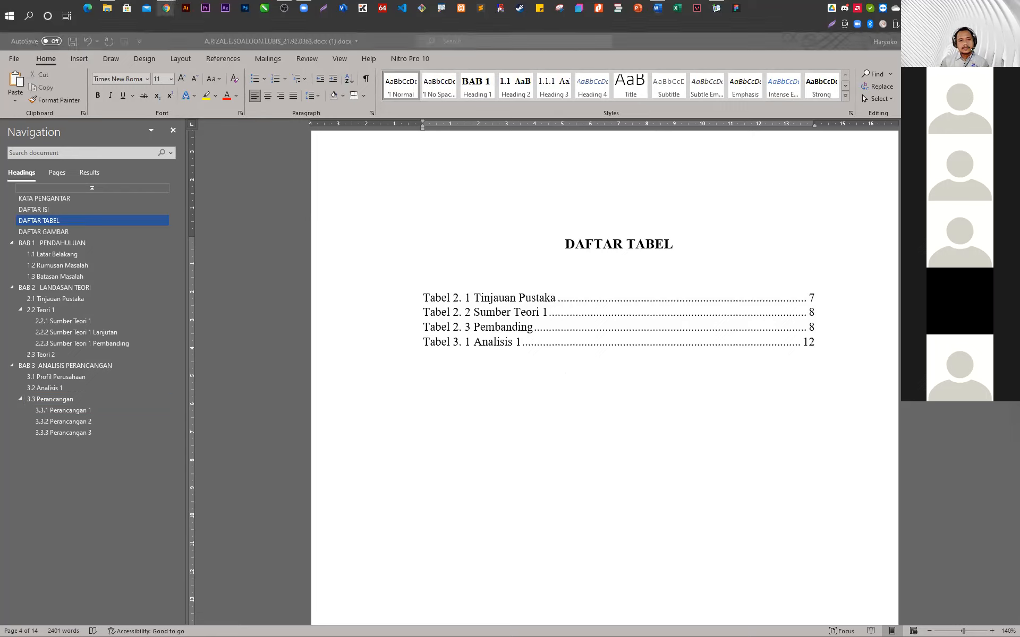
click(599, 444)
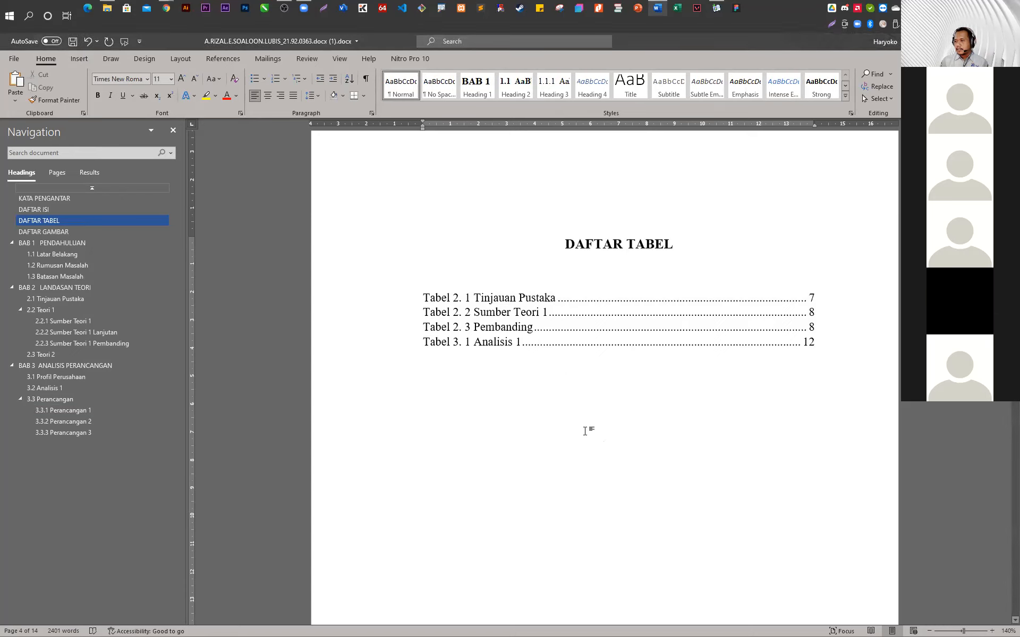
scroll(585, 431, down, 3)
scroll(579, 431, down, 3)
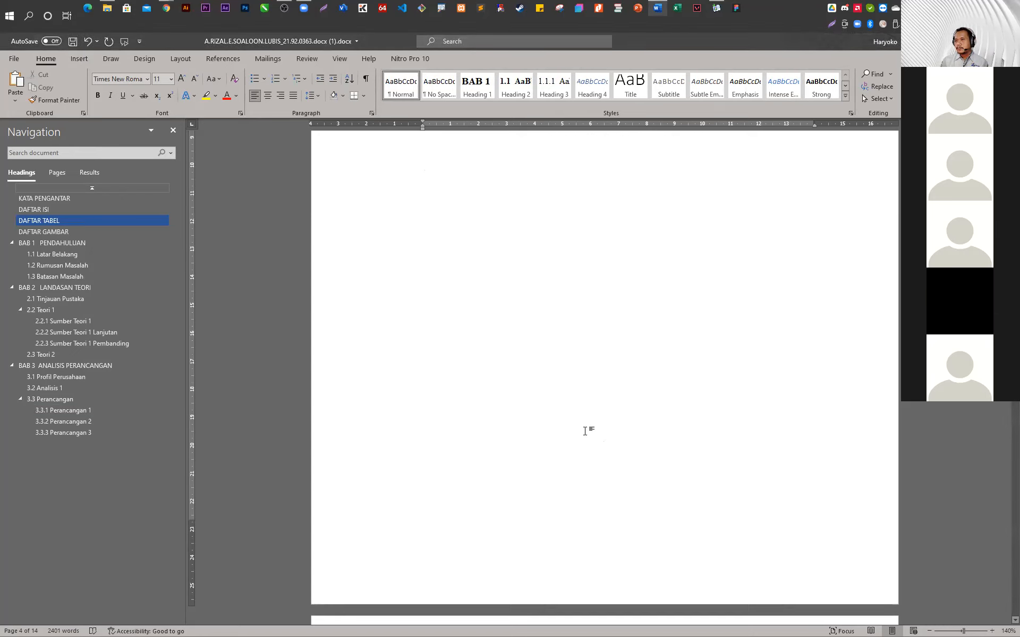
scroll(585, 439, down, 4)
scroll(610, 405, up, 10)
scroll(611, 407, up, 3)
scroll(610, 405, down, 4)
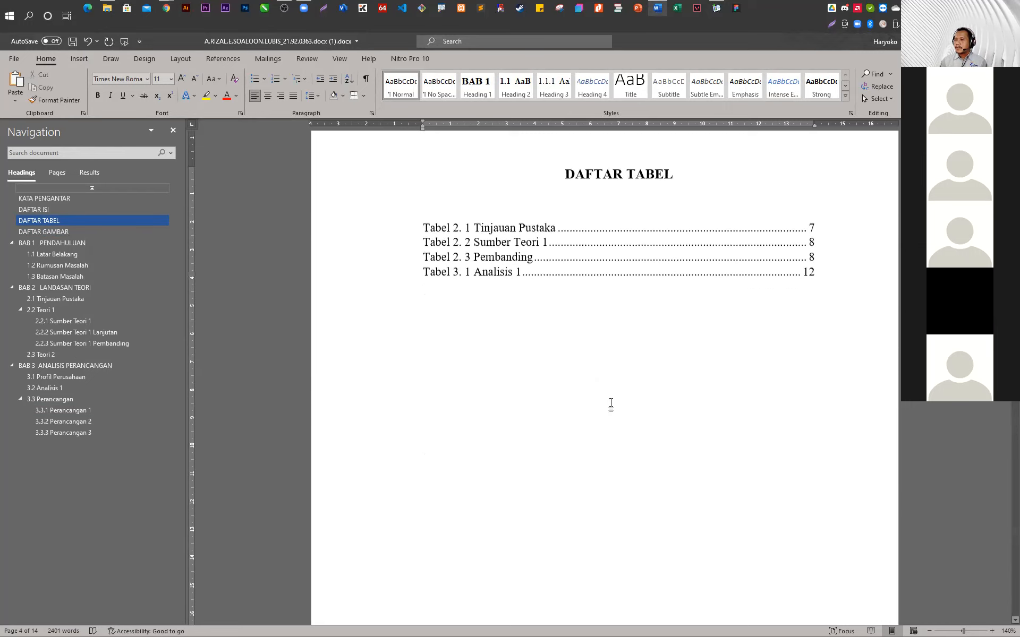
Add a blank line below the DAFTAR GAMBAR heading on the page after the list of tables
scroll(609, 405, down, 3)
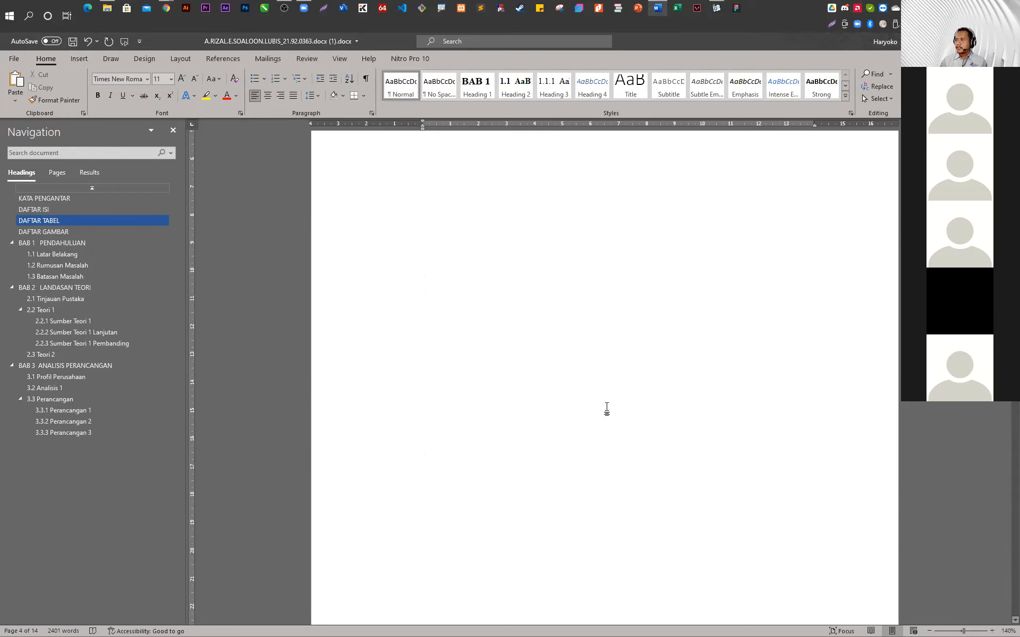
scroll(603, 420, up, 5)
scroll(603, 426, up, 1)
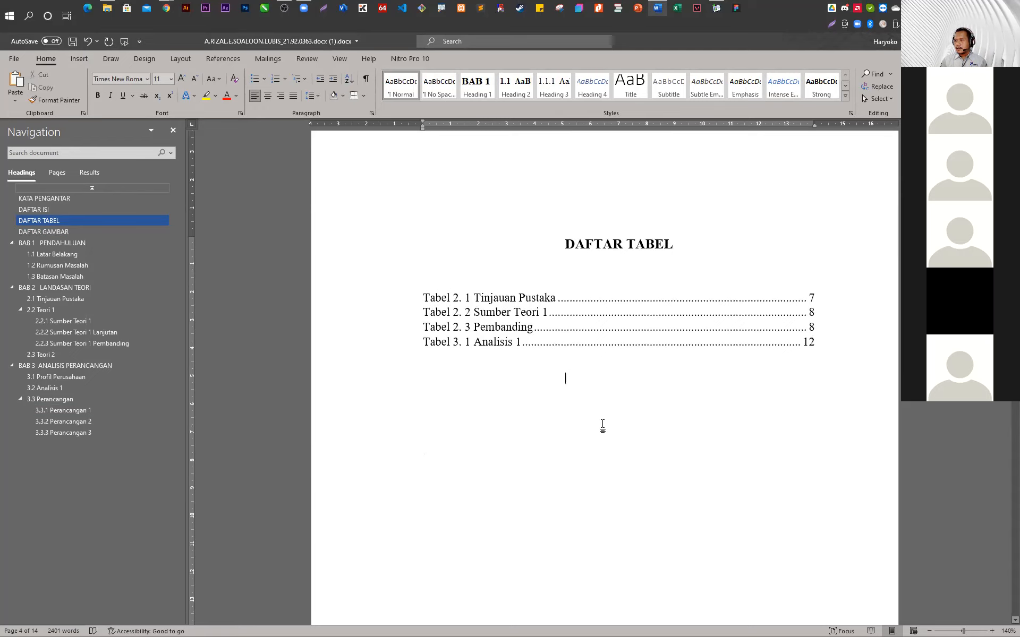
scroll(602, 425, down, 15)
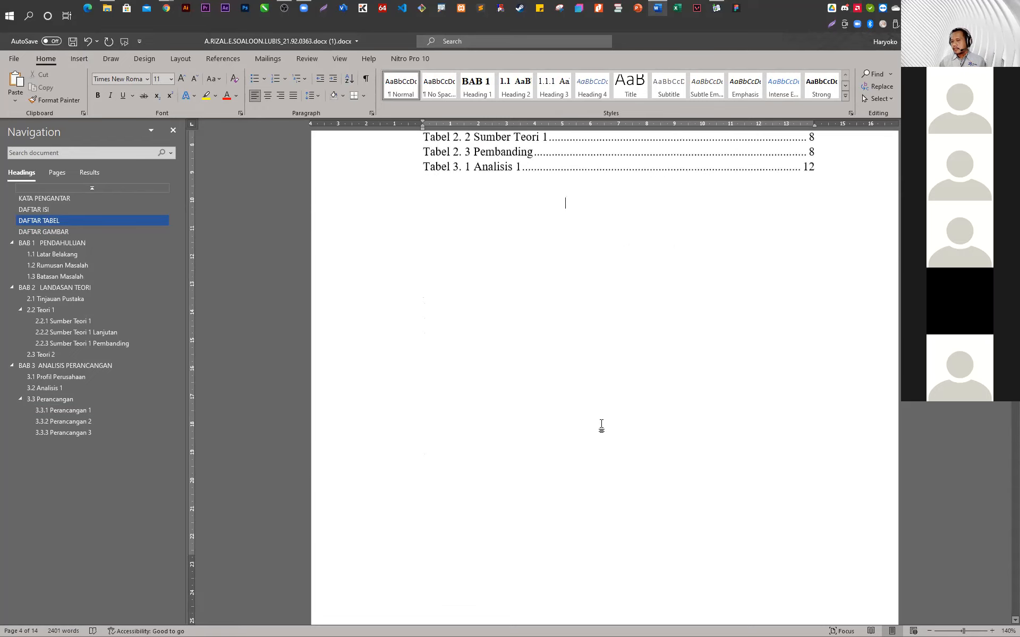
click(700, 246)
key(Return)
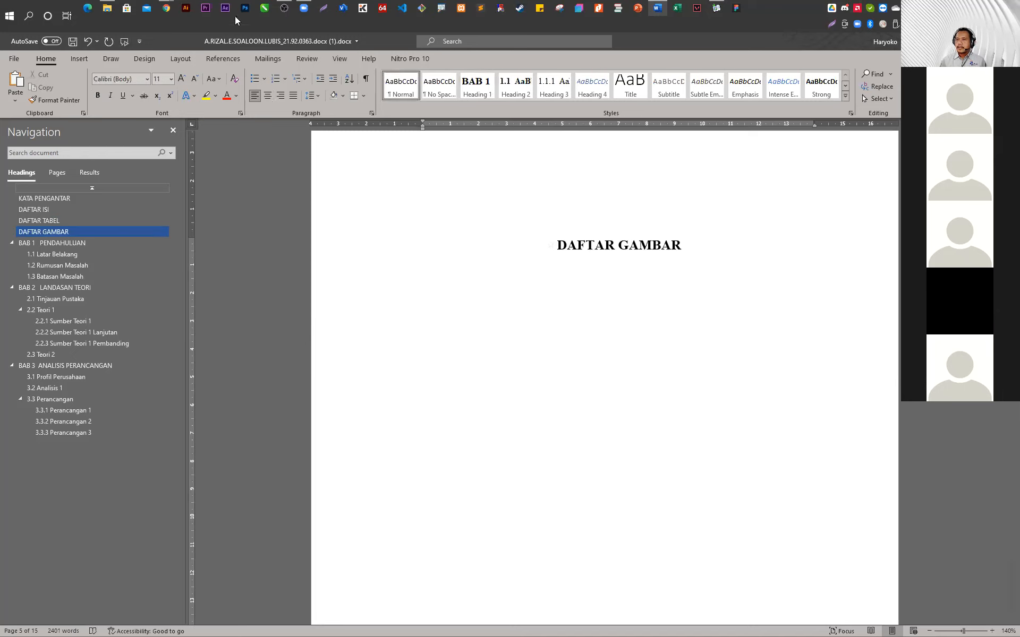
click(230, 56)
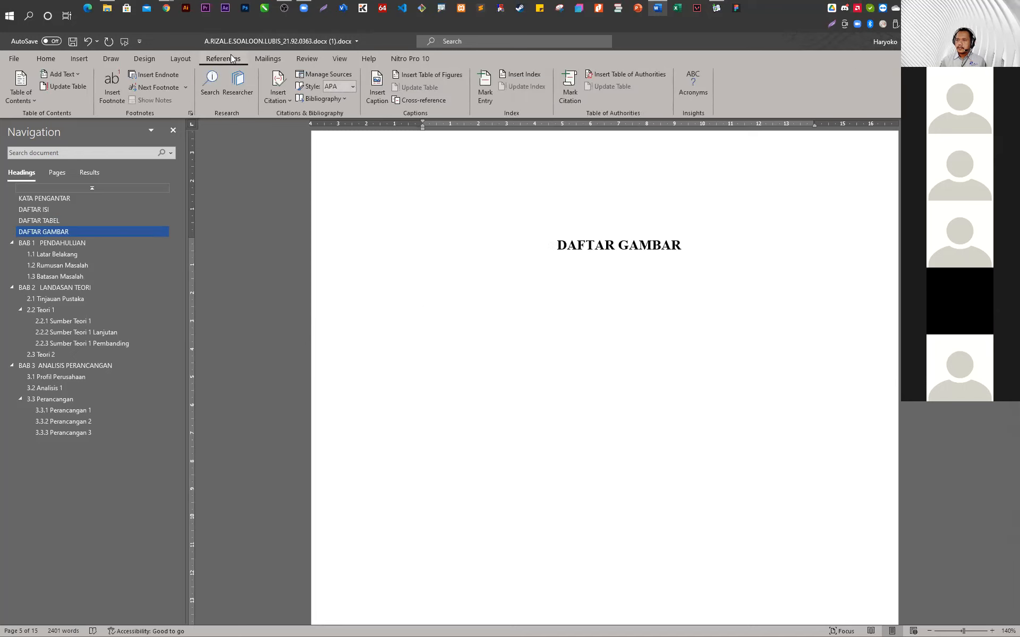
Insert a caption with the new label "Gambar 2." on its own line below the 2.2.2 Sumber Teori 1 Lanjutan paragraph
click(94, 332)
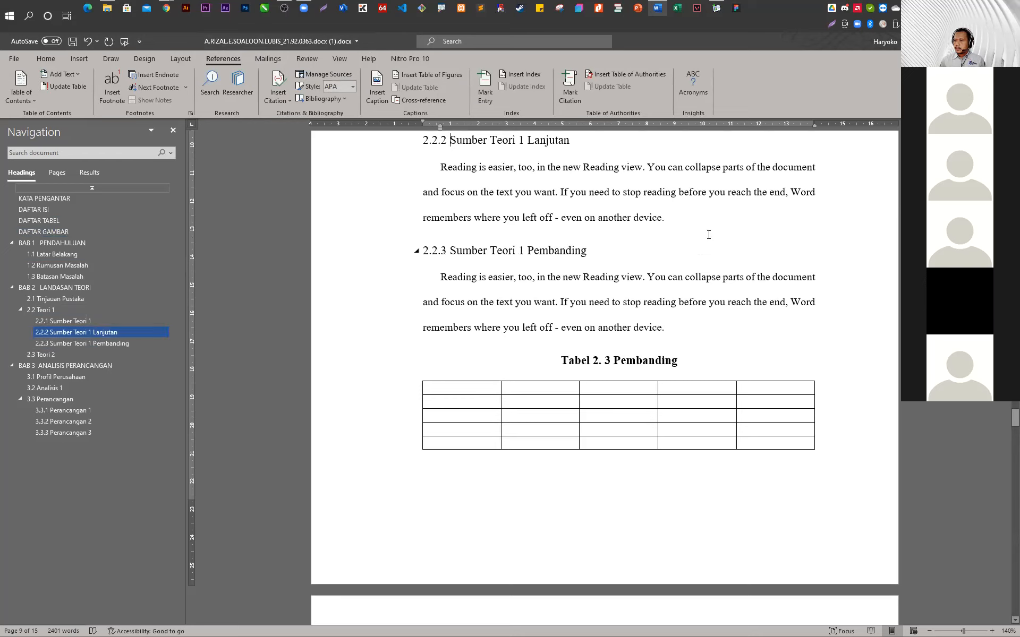
key(Return)
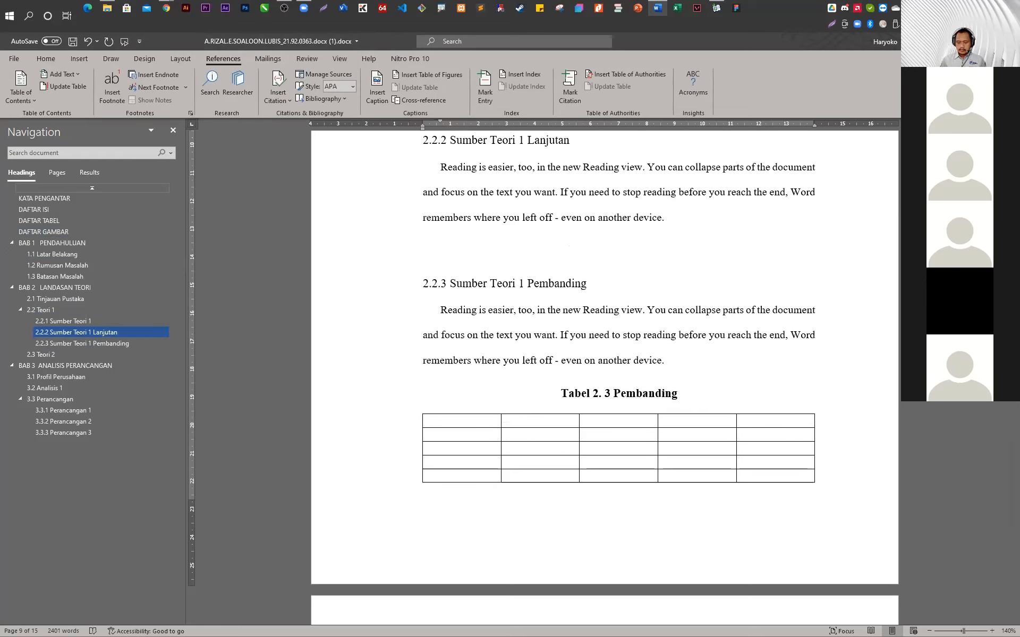
click(383, 87)
click(499, 319)
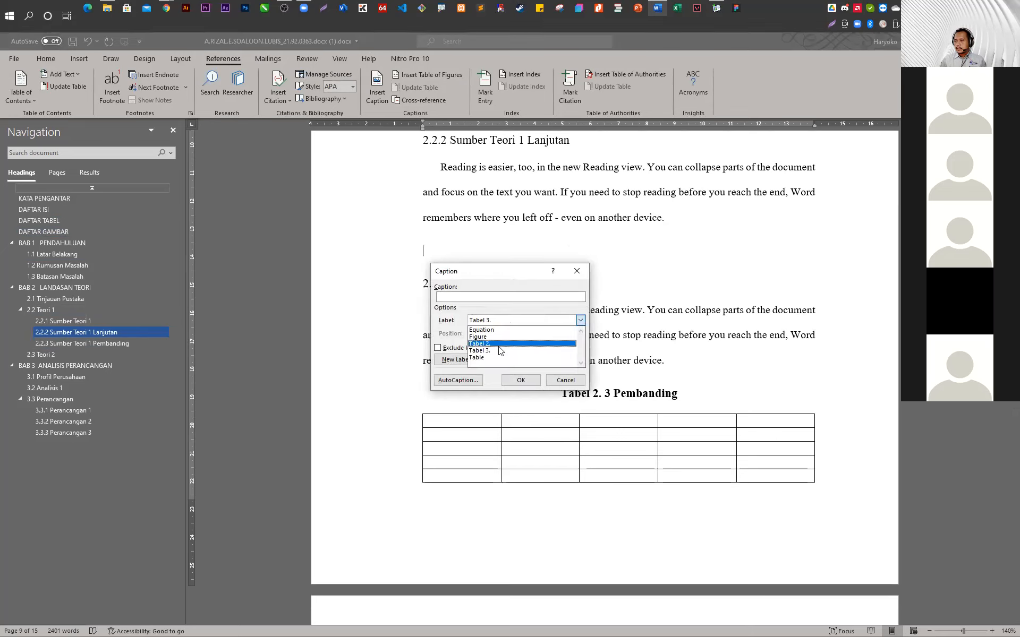
click(499, 351)
click(455, 360)
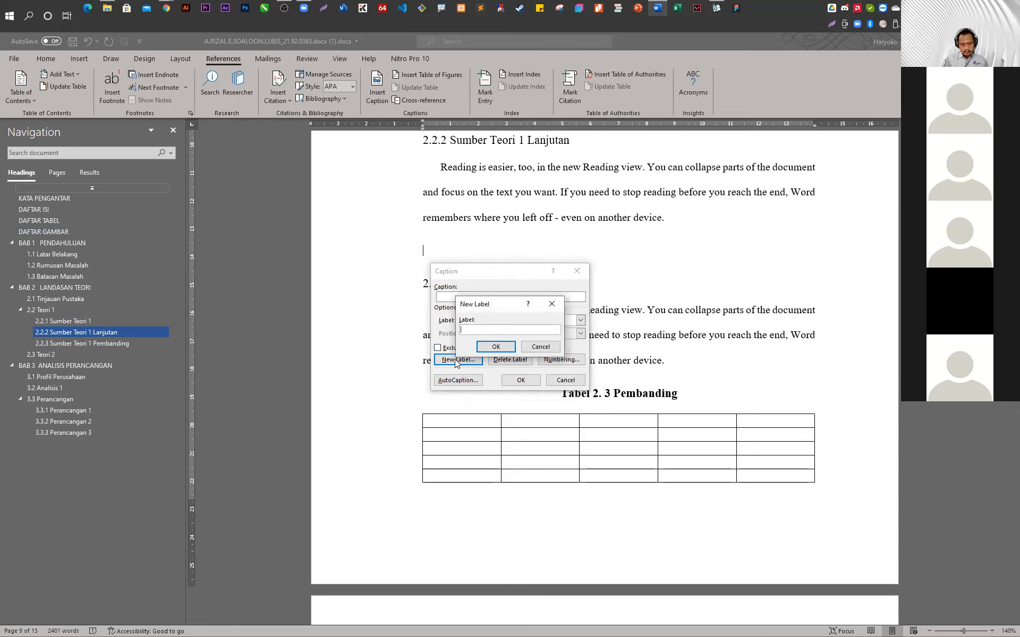
text(Gambar)
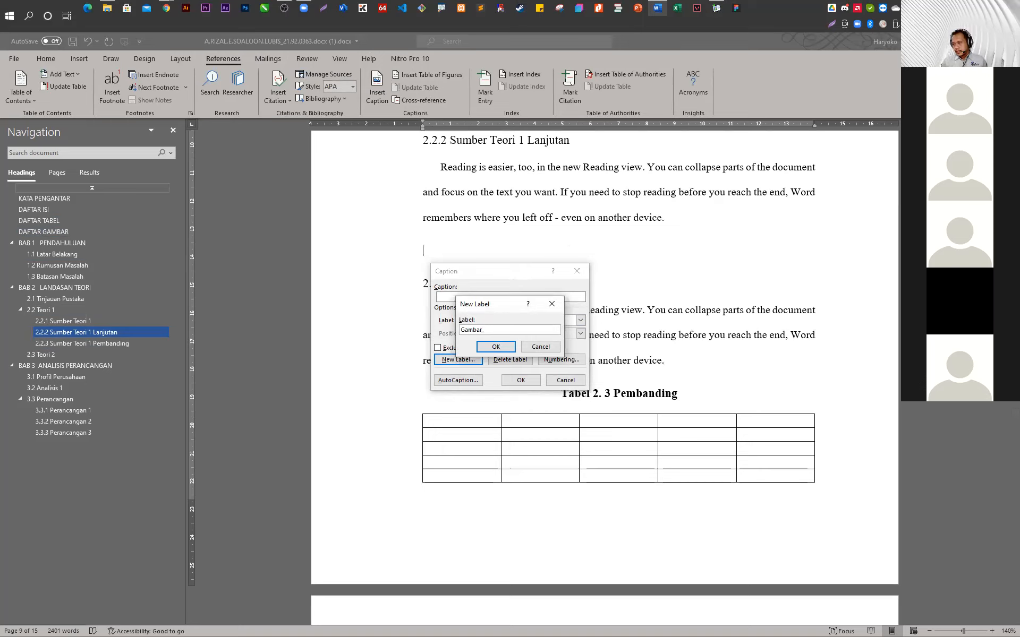
text(2.)
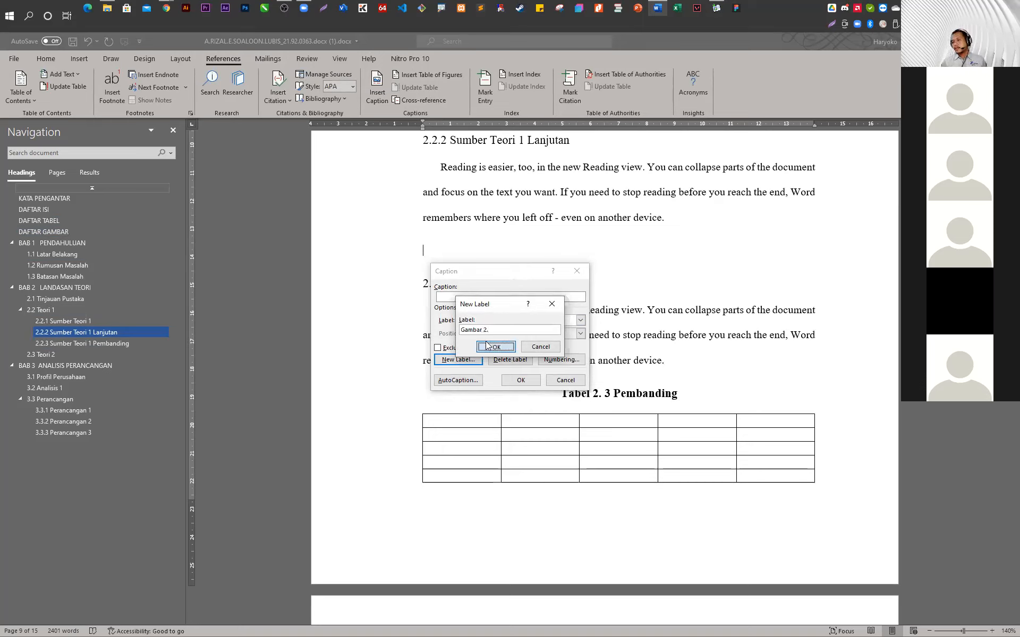
click(496, 346)
click(520, 380)
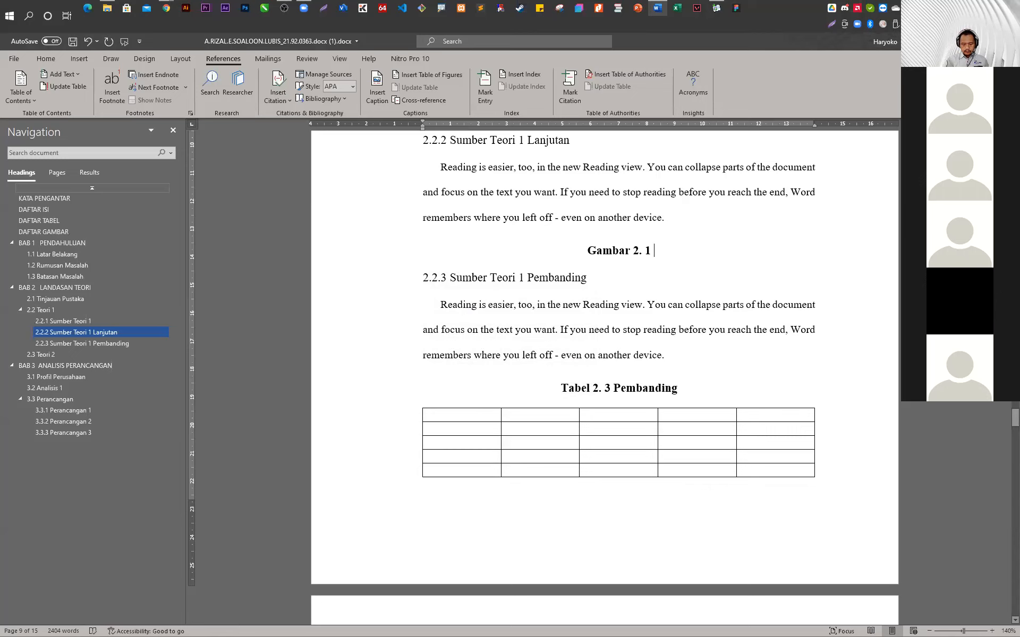
Title the Gambar 2. 1 caption "Teori 1" and add a blank line beneath it
text(Teor)
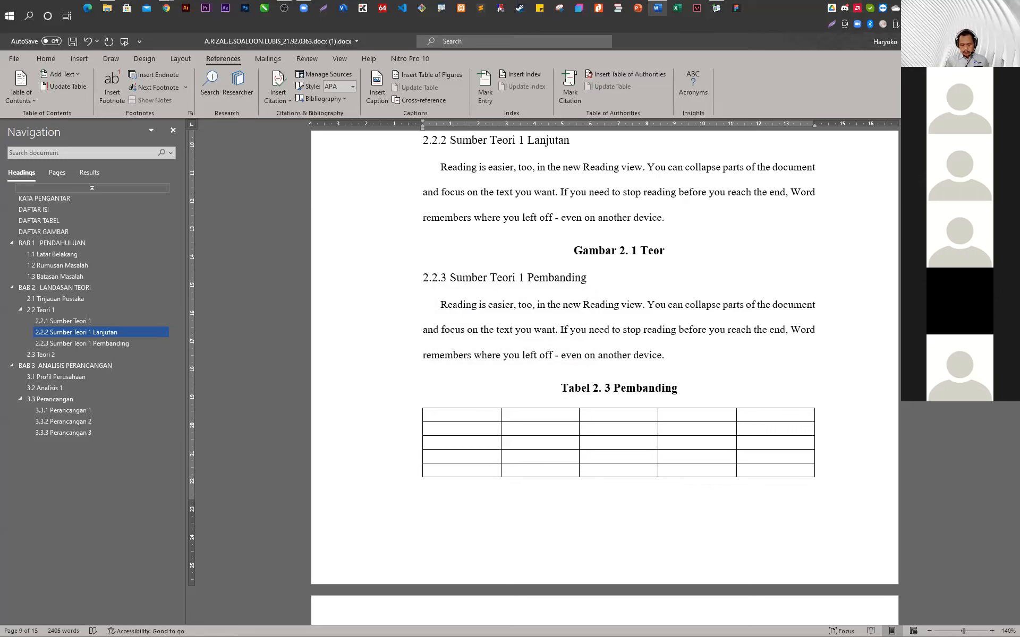
text(i )
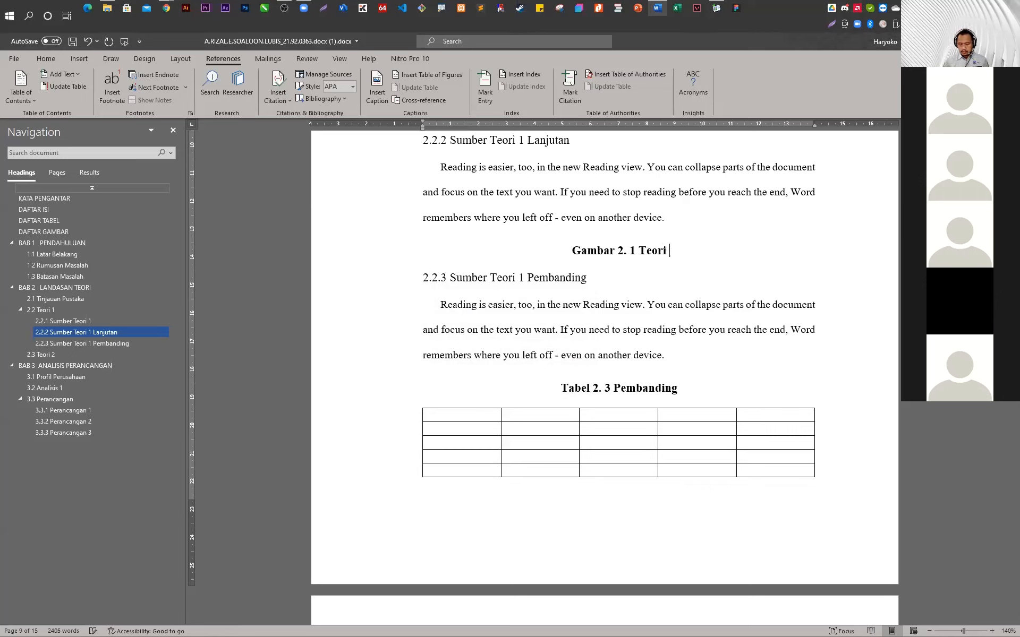
text(1)
key(Return)
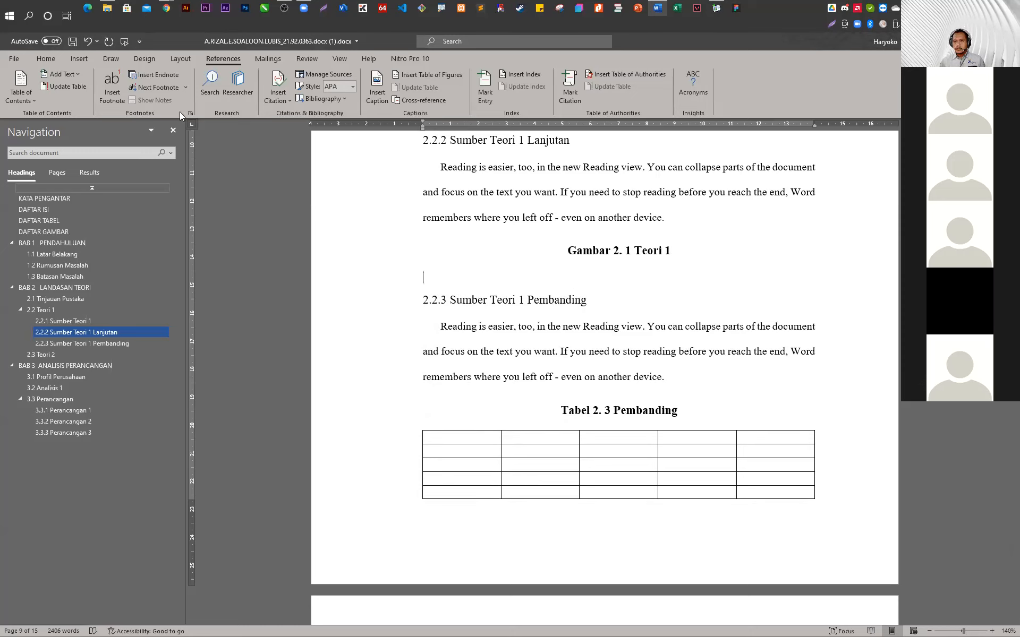
Switch to Chrome, search for pixabay in a new tab and open the Pixabay site
click(168, 8)
click(394, 67)
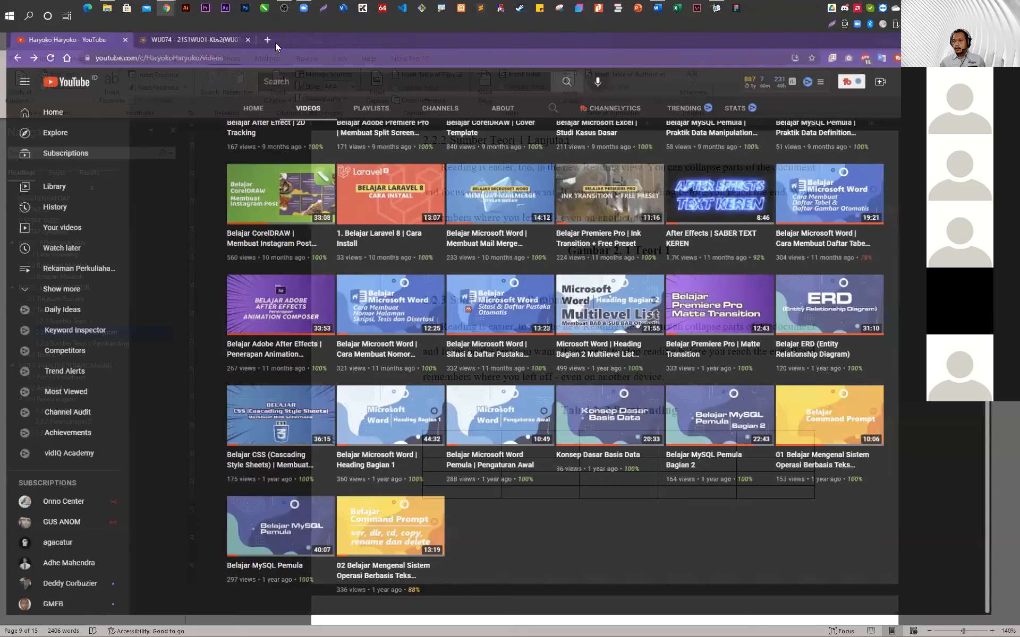
click(267, 41)
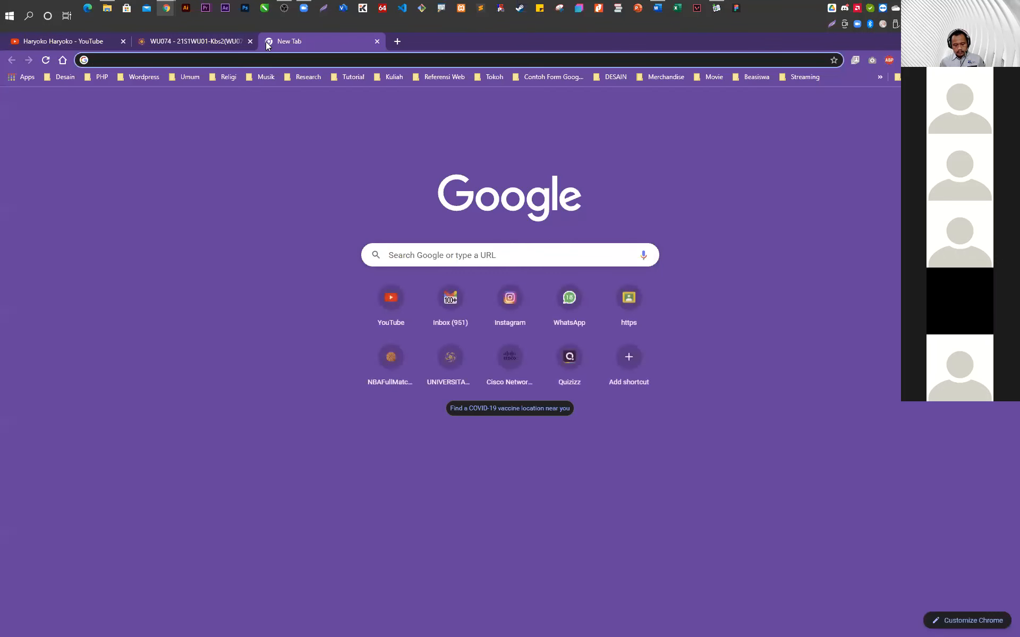
text(pe)
key(BackSpace)
key(BackSpace)
key(BackSpace)
text(pix)
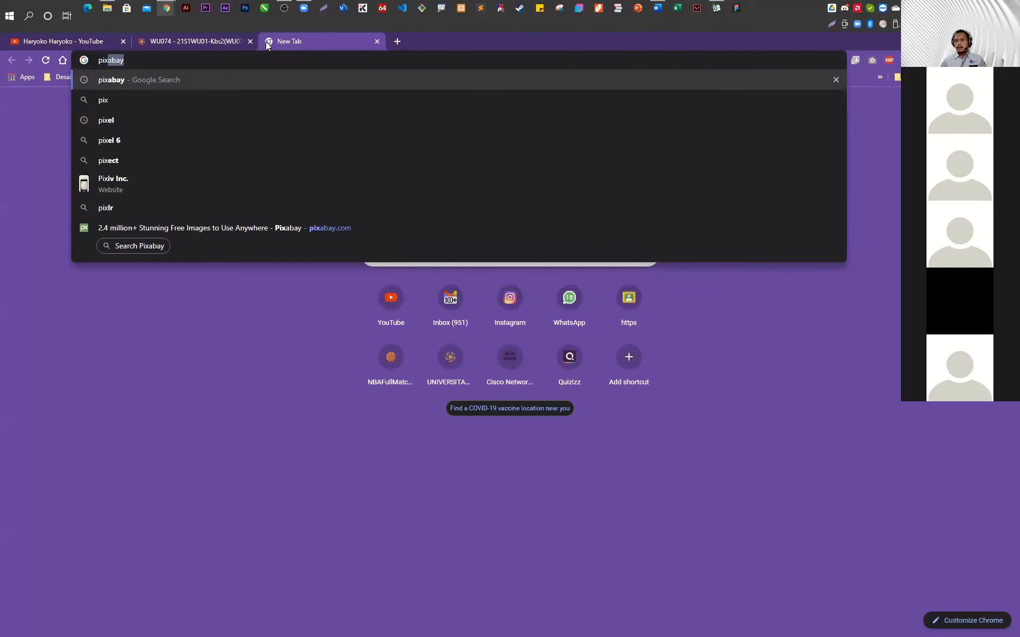
key(Return)
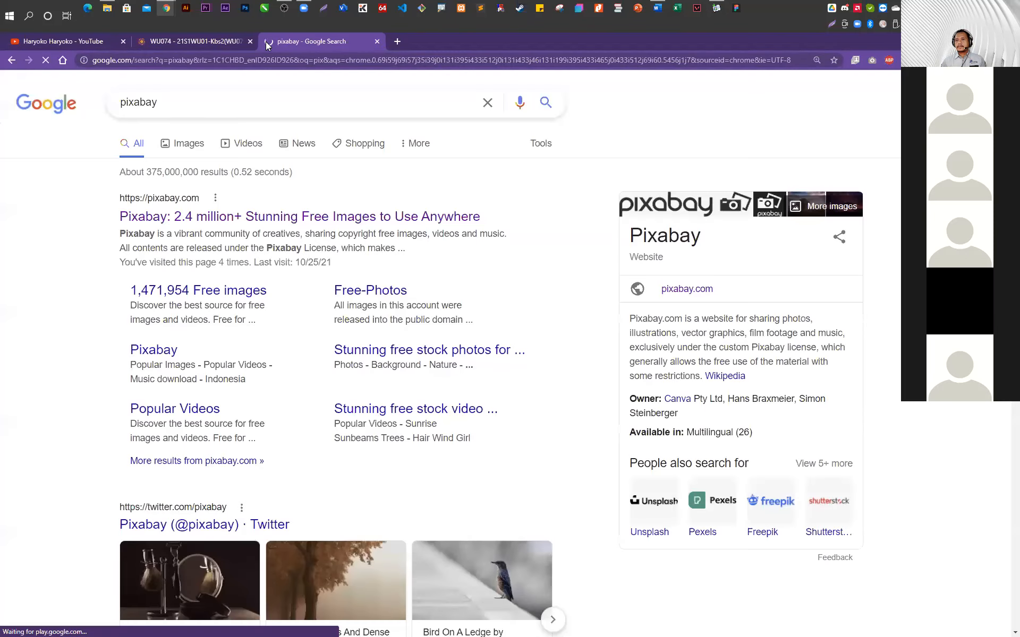
click(176, 218)
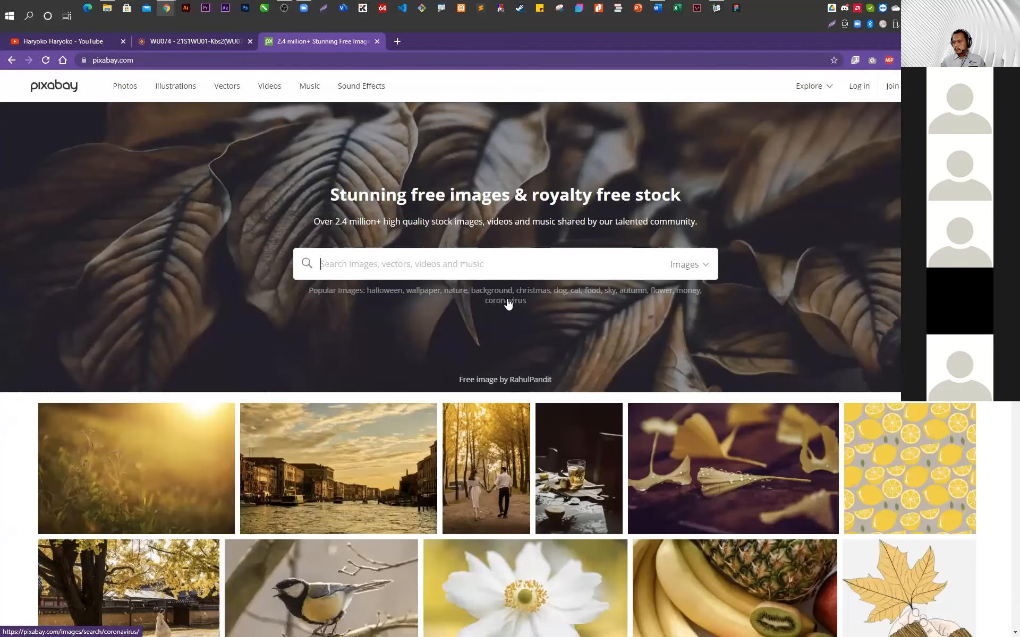
Open the blue-toned lighthouse photo from the Pixabay home page gallery and copy its image
scroll(507, 301, down, 7)
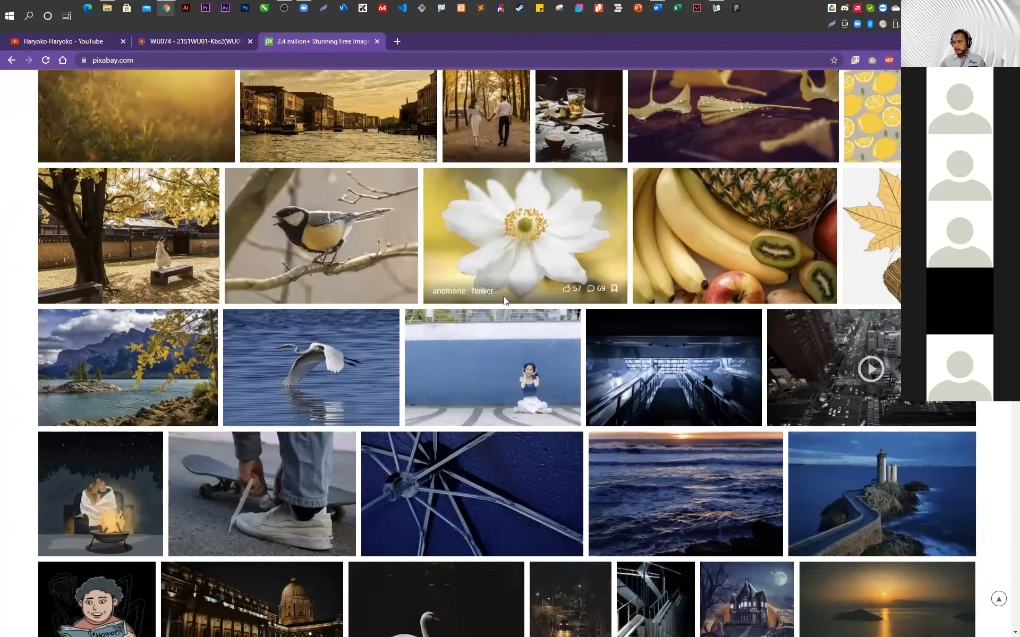
scroll(505, 300, down, 5)
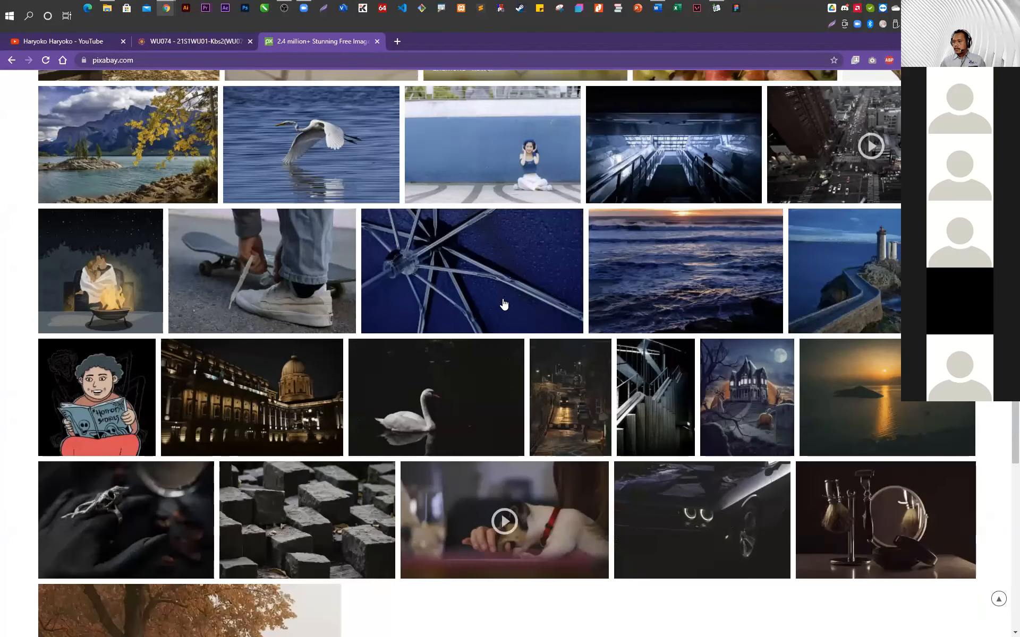
click(848, 224)
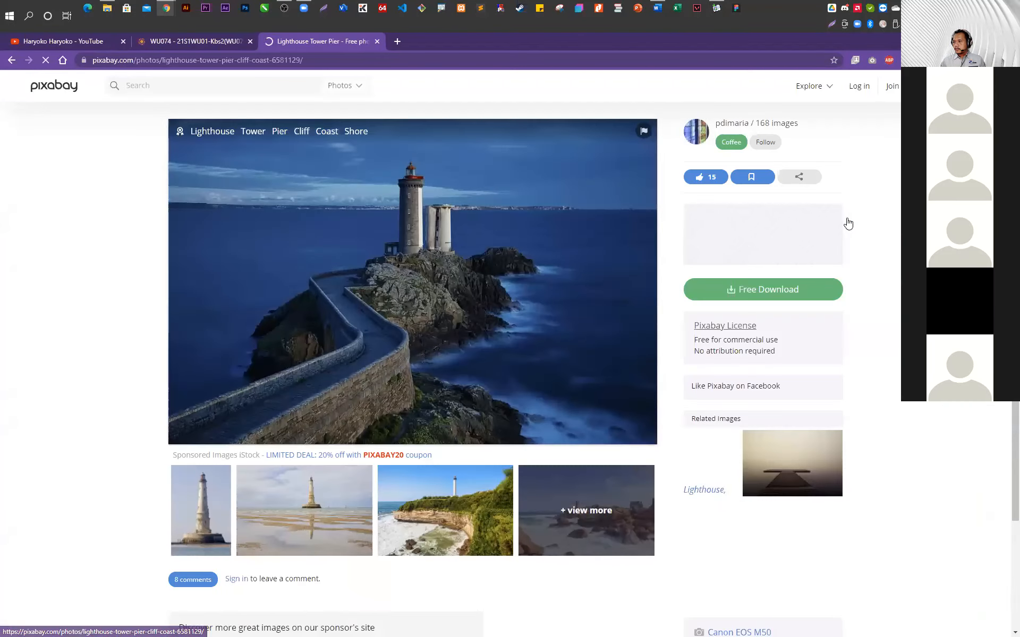
right_click(588, 263)
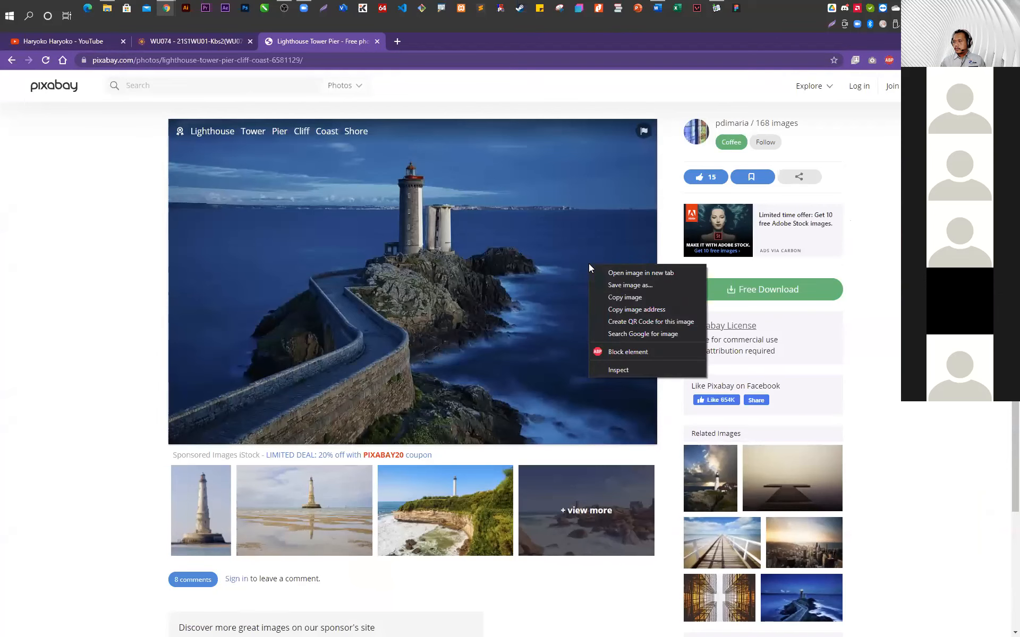
click(636, 297)
Switch back to Word, paste the lighthouse image below the Gambar 2. 1 Teori 1 caption and shrink it to about half its width
key(alt+Tab)
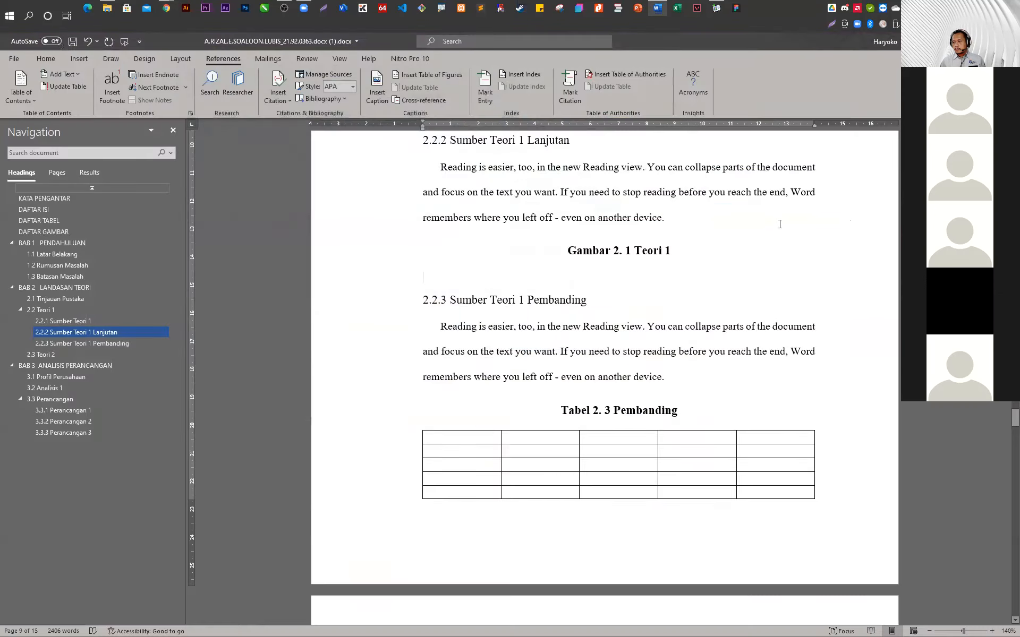
key(ctrl+v)
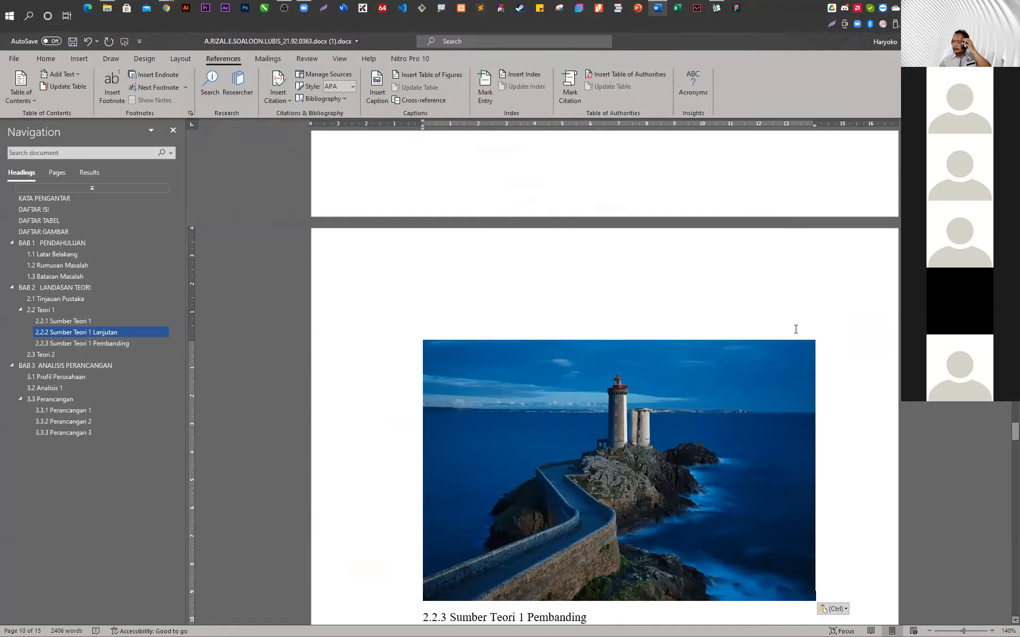
scroll(794, 329, up, 4)
scroll(793, 329, up, 3)
scroll(795, 325, down, 8)
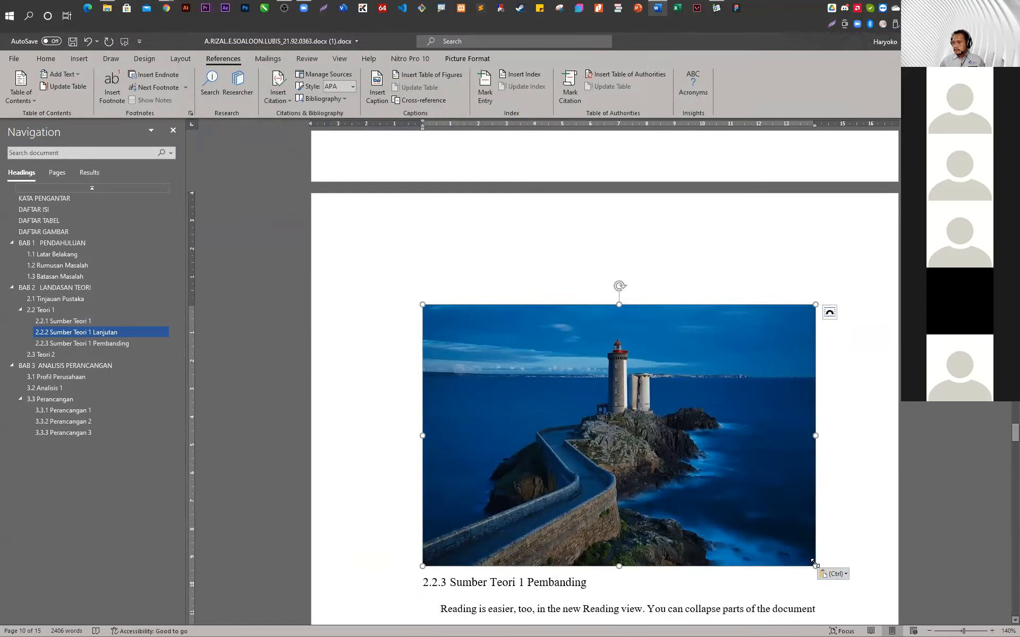
drag(814, 563, 633, 380)
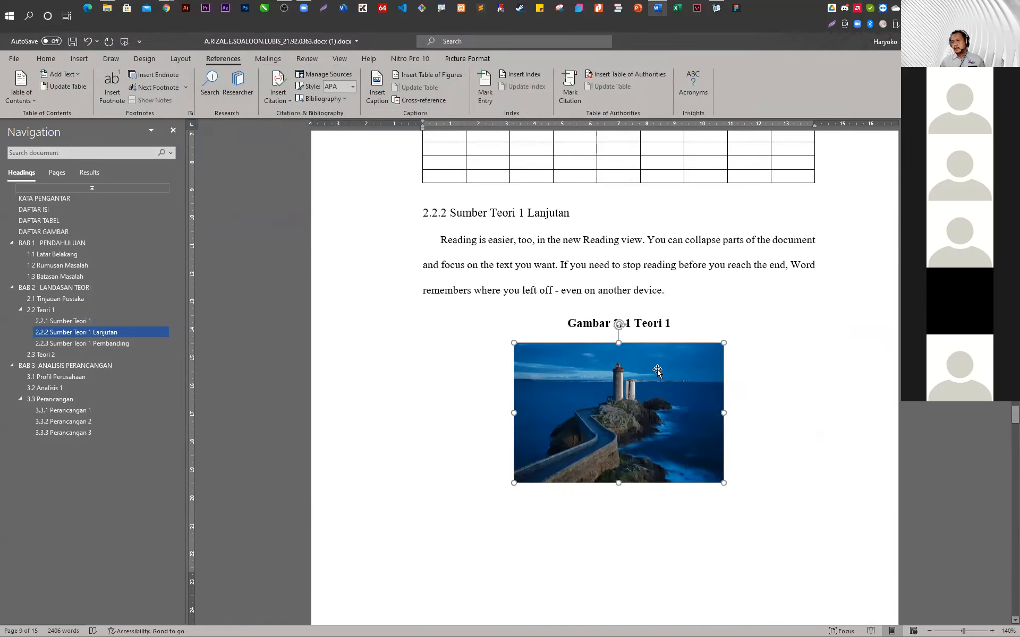
click(775, 376)
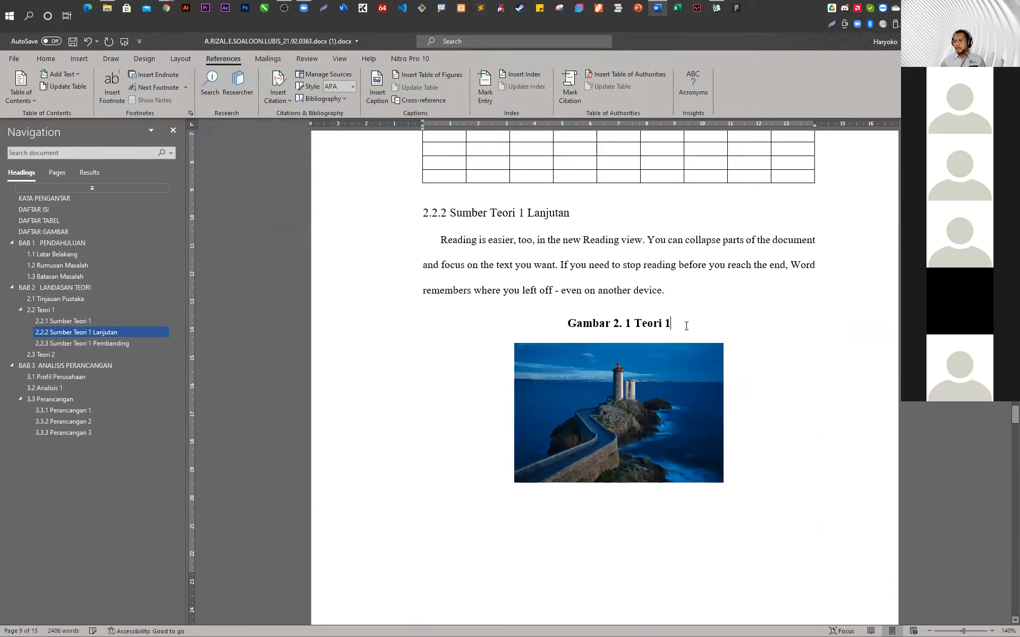
Move the lighthouse image from below the Gambar 2. 1 Teori 1 caption to a new line above it
drag(566, 323, 677, 320)
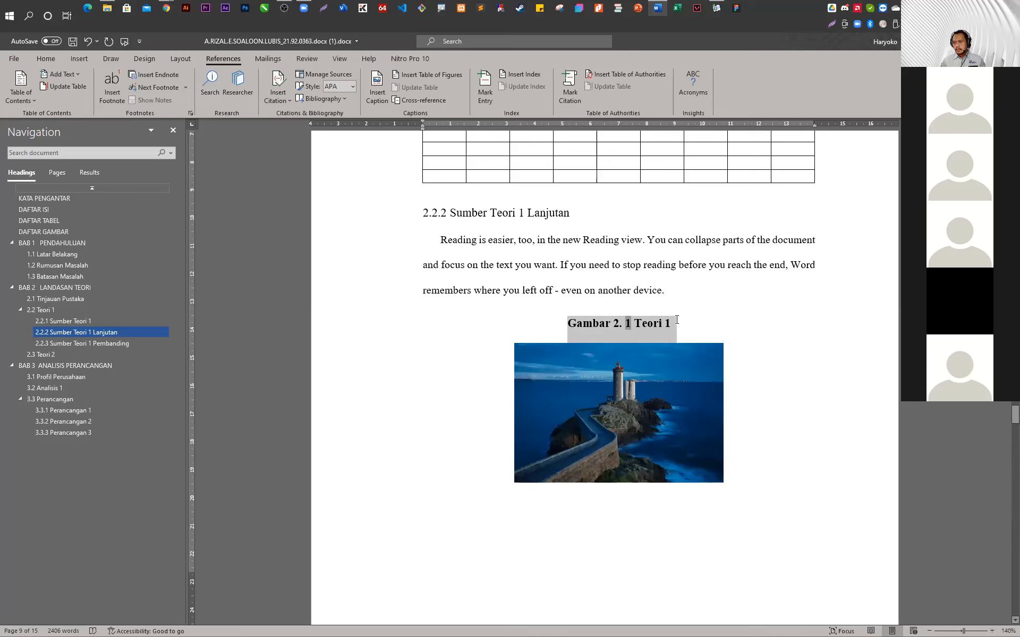
click(680, 416)
key(Delete)
click(671, 290)
key(Return)
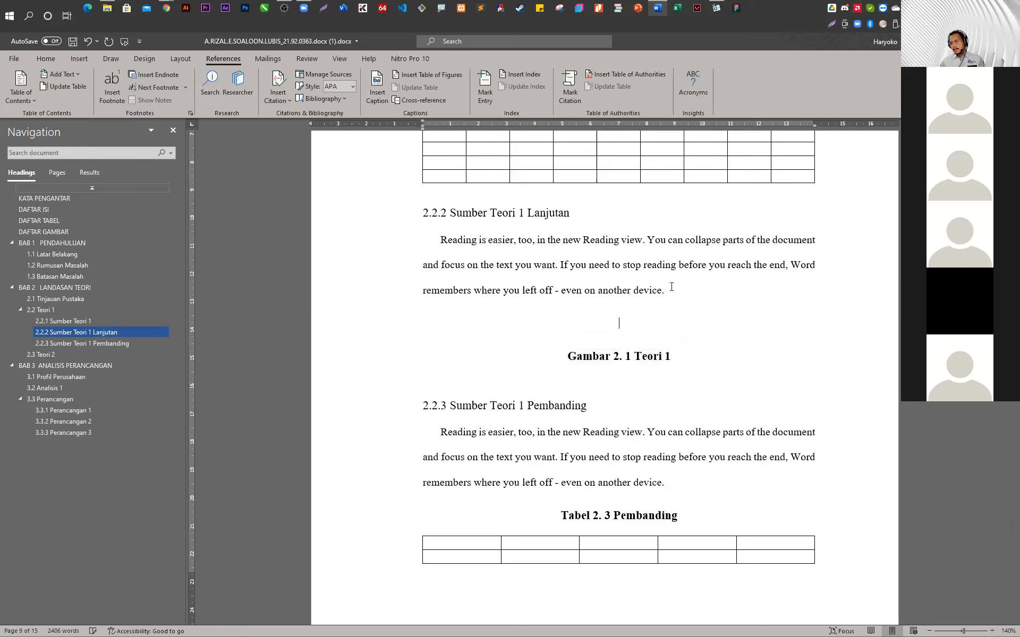
key(ctrl+v)
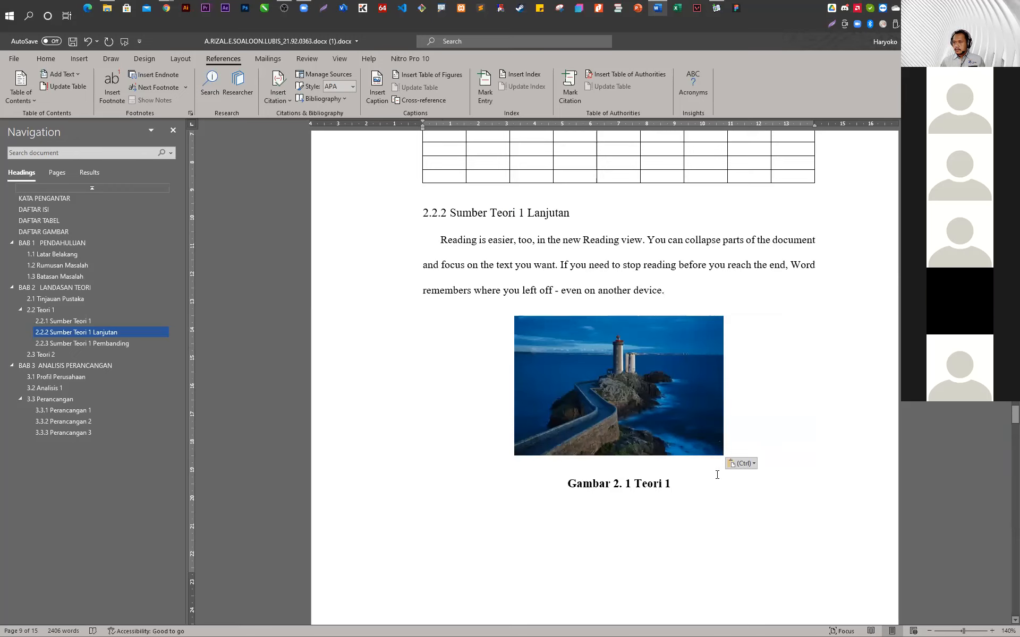
Copy the paragraph under 2.2.2 Sumber Teori 1 Lanjutan and paste it below the Gambar 2. 1 Teori 1 caption
scroll(716, 474, down, 1)
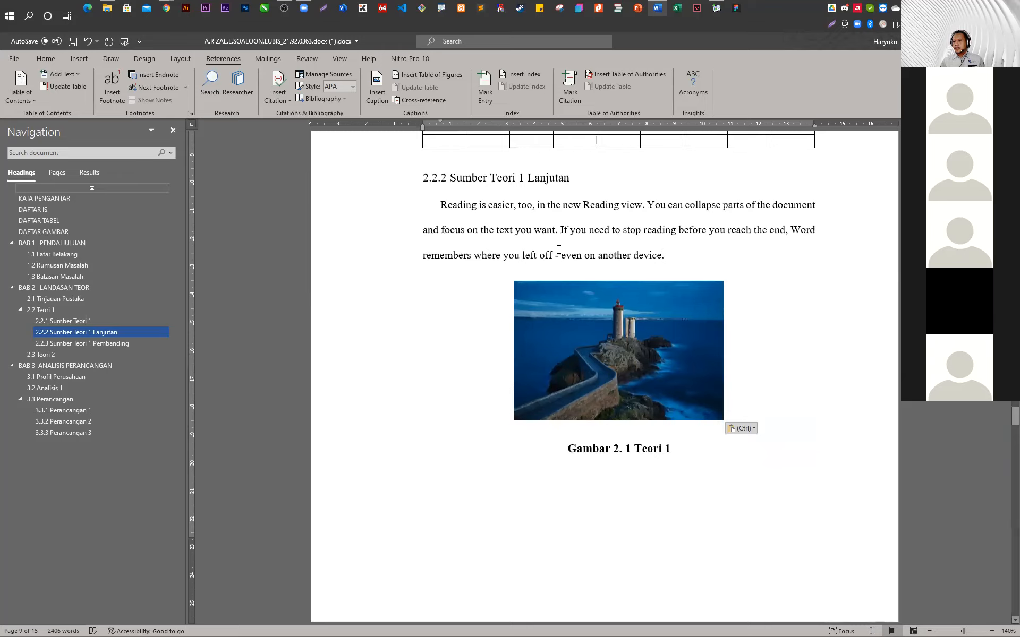
scroll(624, 472, down, 8)
scroll(624, 473, up, 7)
scroll(624, 472, up, 3)
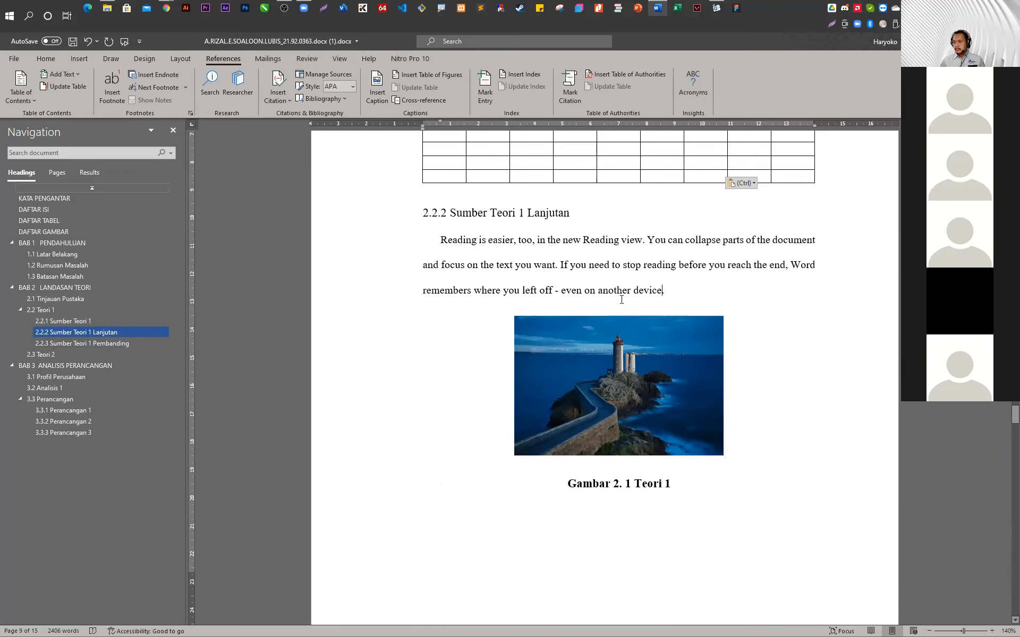
drag(440, 242, 654, 295)
key(ctrl+c)
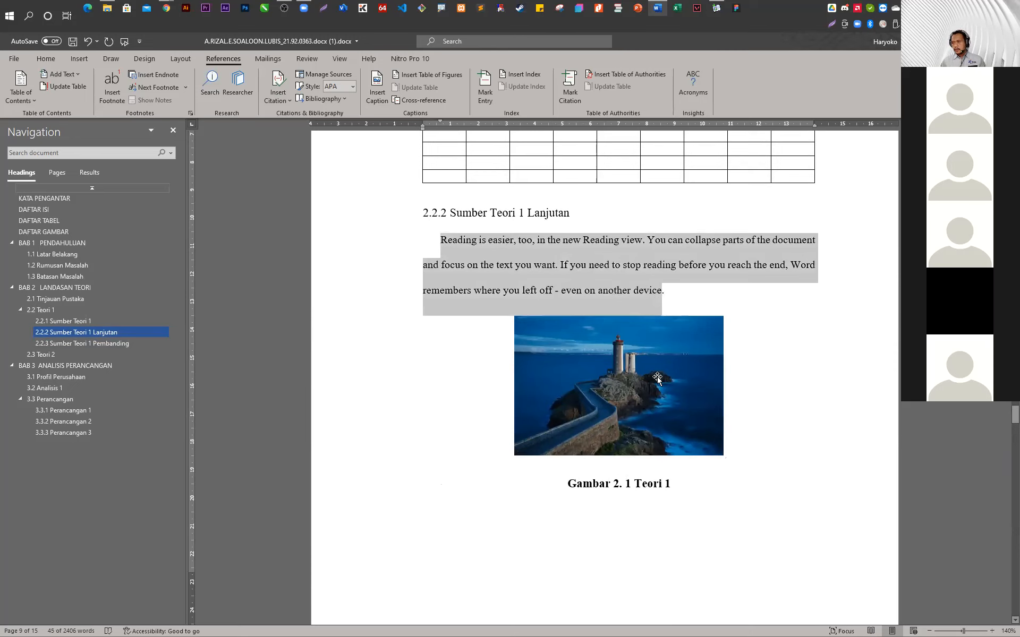
scroll(662, 505, down, 5)
click(665, 371)
scroll(626, 414, down, 5)
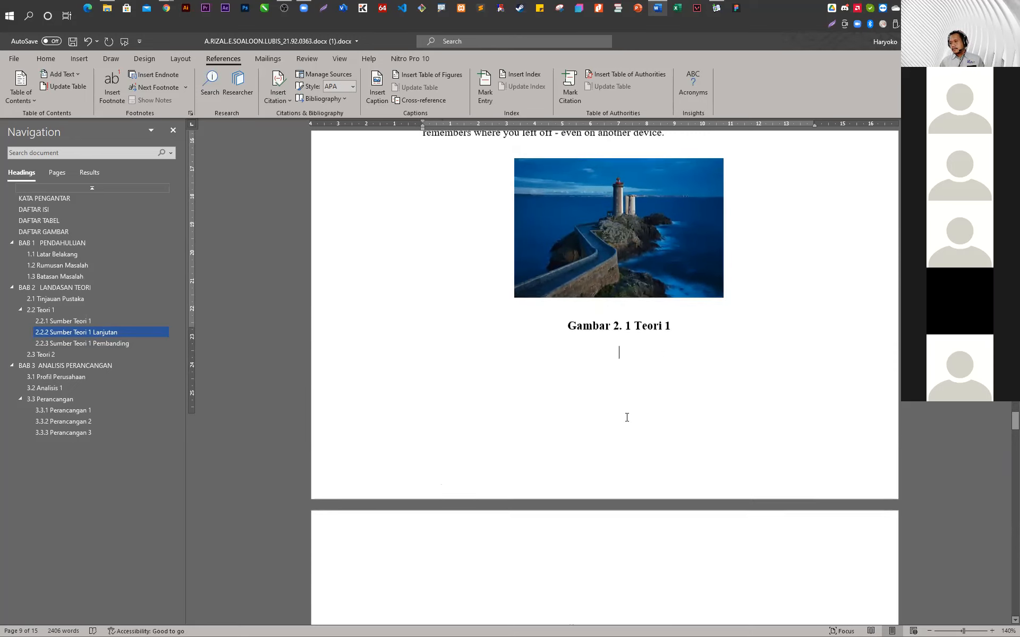
key(ctrl+v)
Copy the formatting of the original 2.2.2 paragraph onto the pasted paragraph below the figure caption with Format Painter
scroll(623, 419, up, 14)
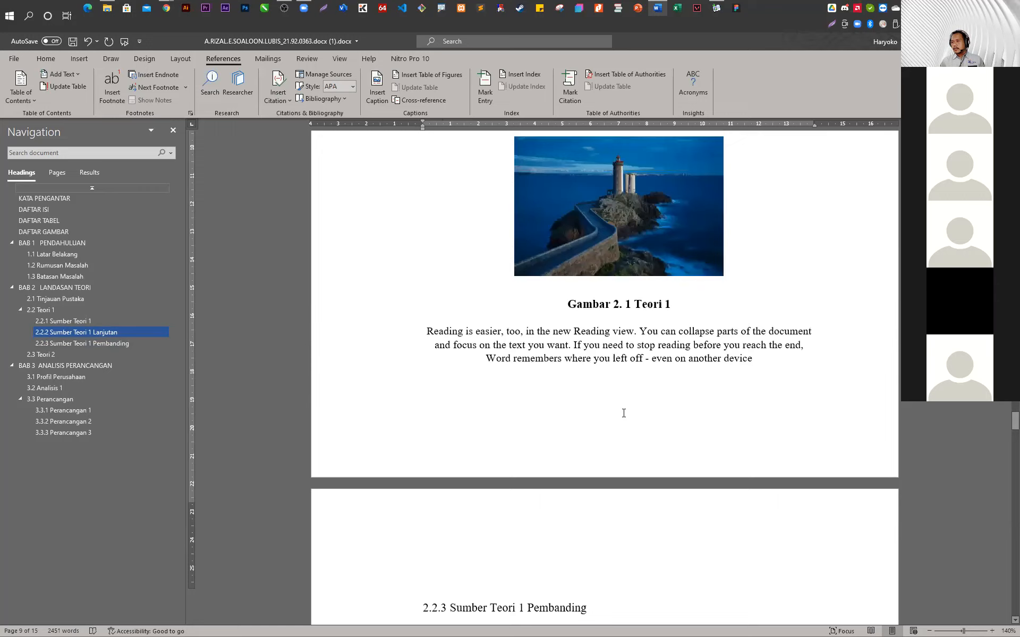
click(594, 353)
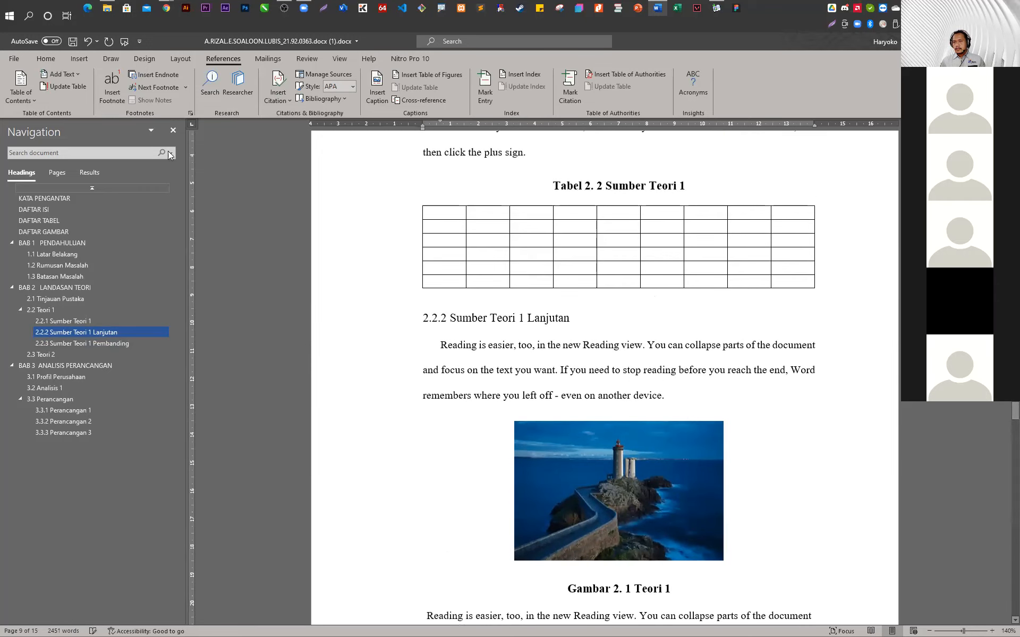
click(46, 58)
click(55, 99)
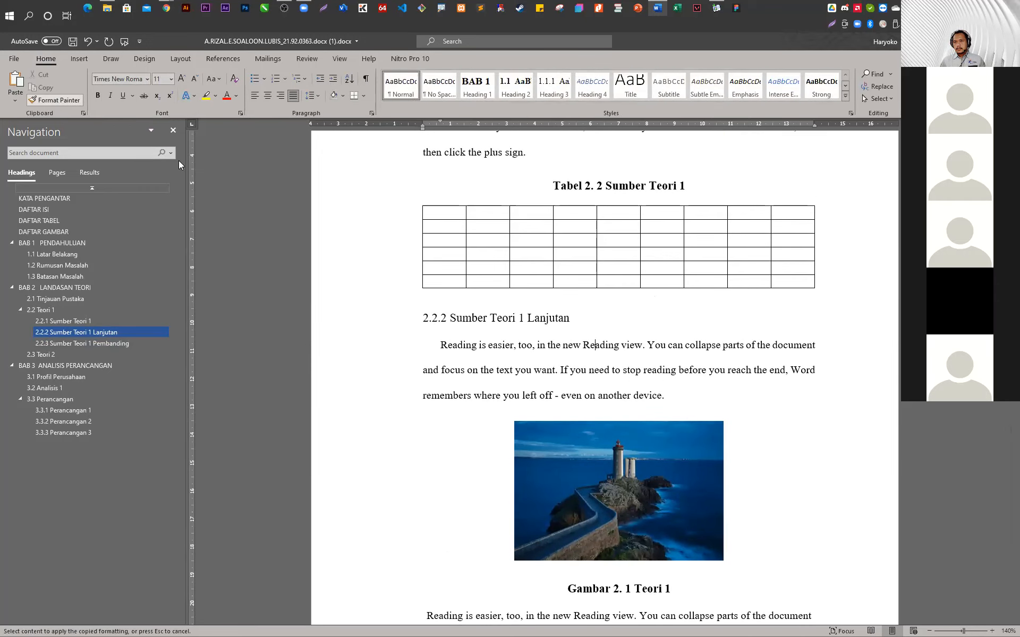
scroll(469, 310, down, 8)
scroll(470, 310, down, 1)
click(549, 371)
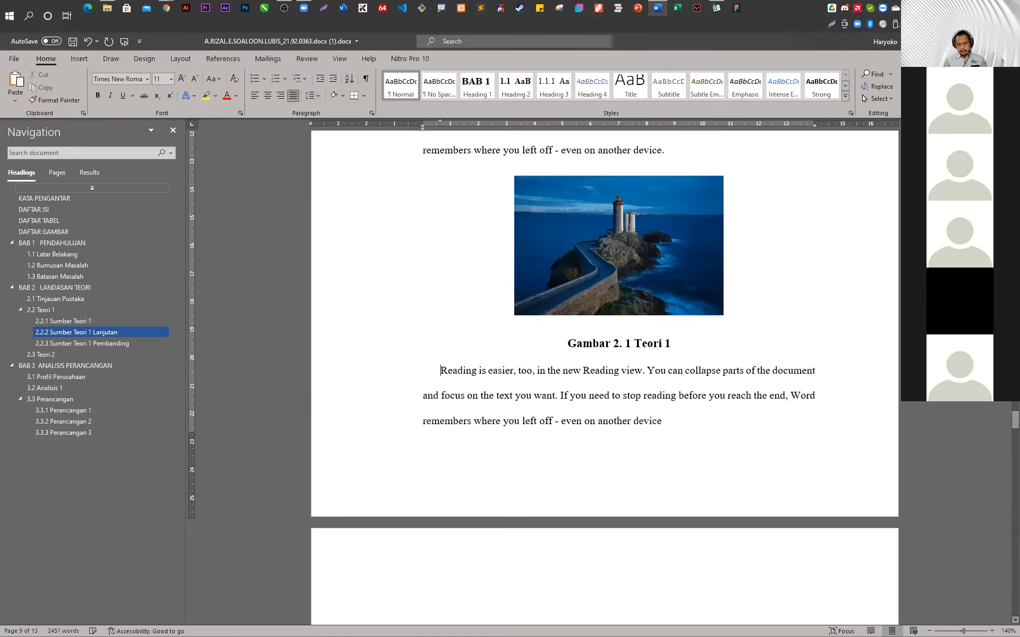
Begin the pasted paragraph with "Berdasarkan" followed by a cross-reference to Gambar 2. 1 Teori 1 showing only label and number
text(Berdas)
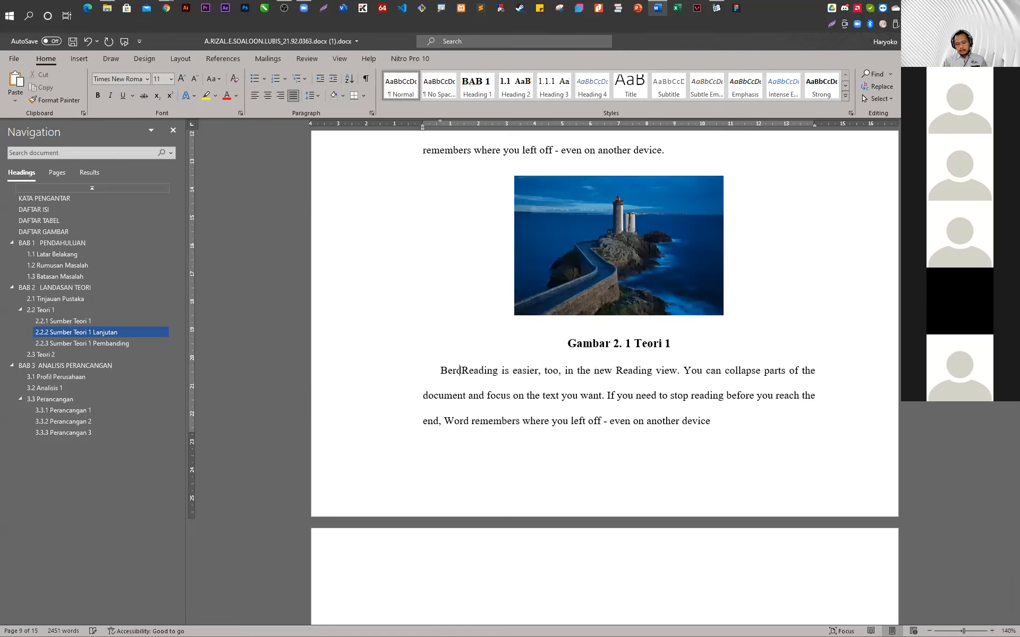
text(arkan)
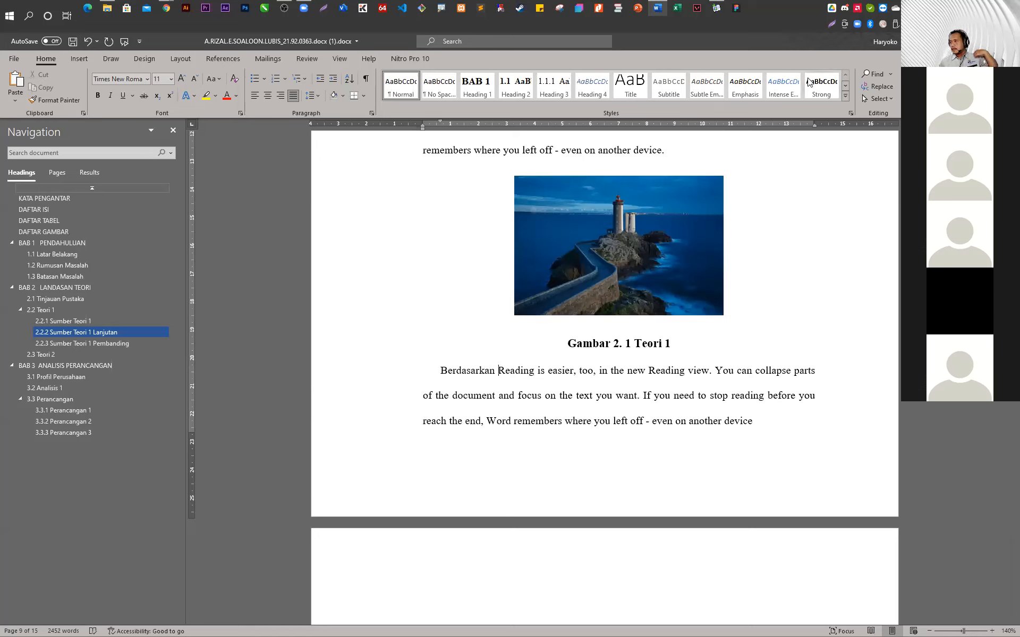
click(224, 58)
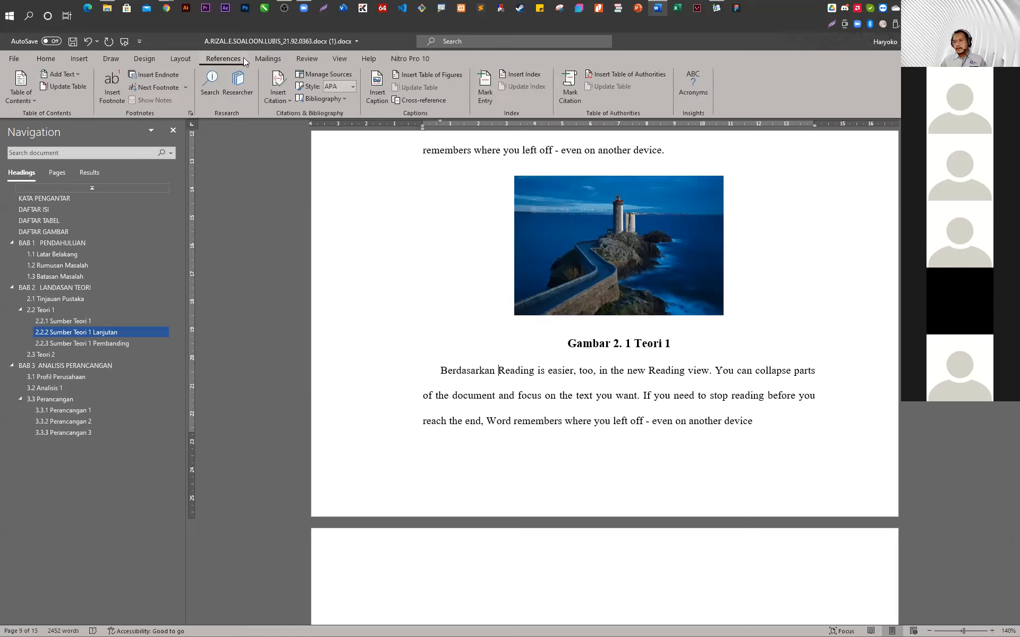
click(421, 101)
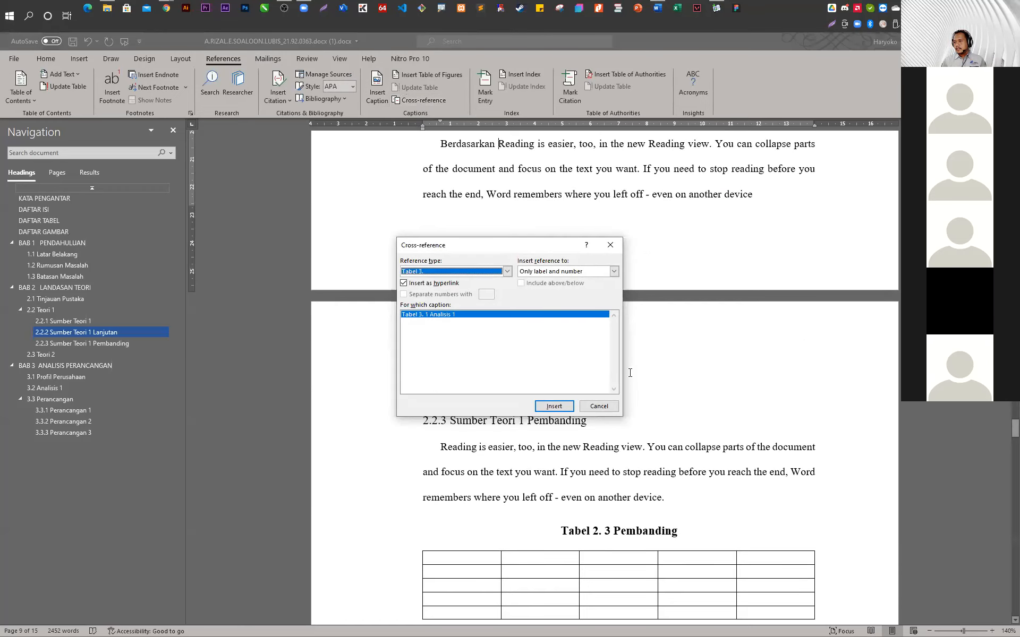
click(483, 275)
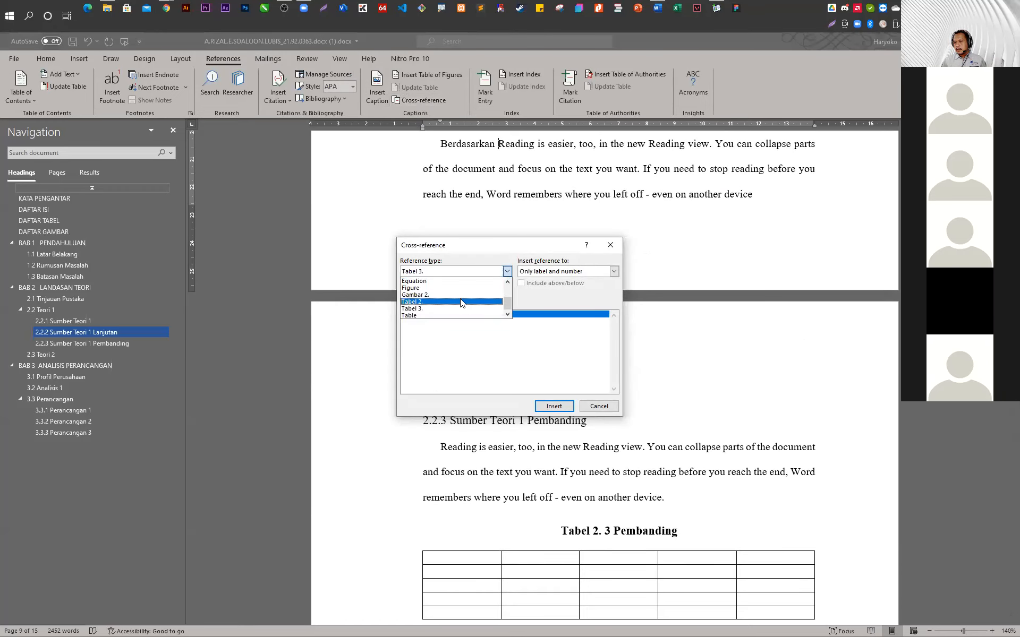
click(468, 298)
click(559, 272)
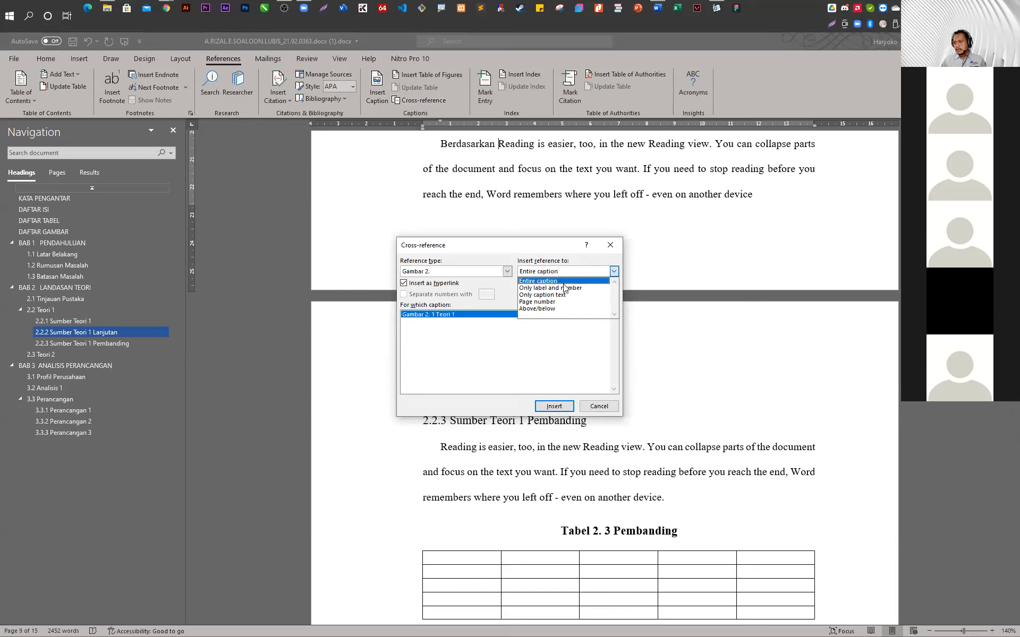
click(563, 286)
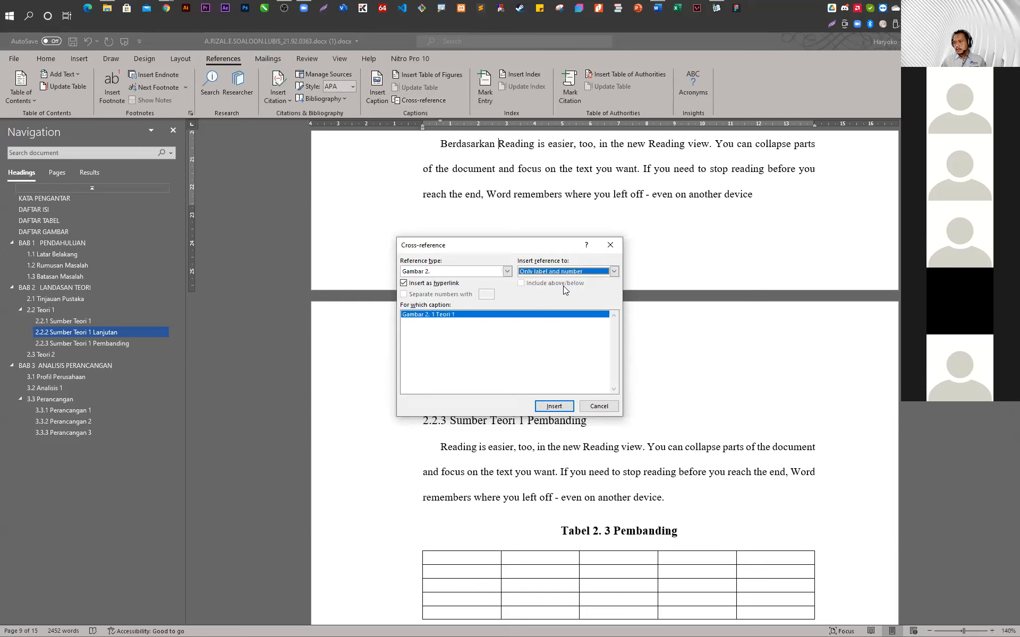
click(558, 408)
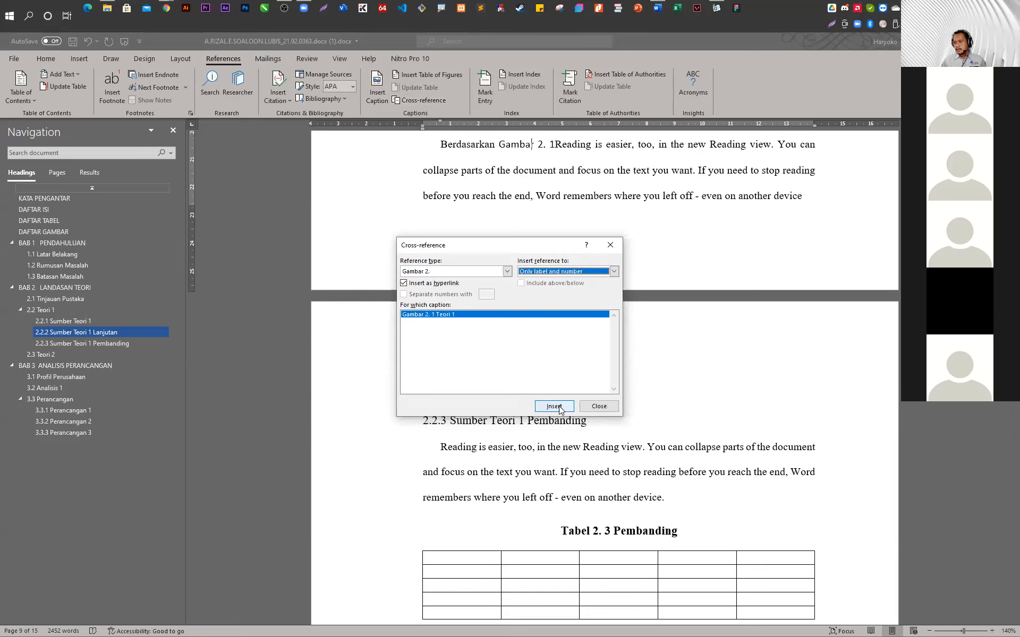
click(598, 406)
Change the word "Reading" right after the Gambar 2. 1 cross-reference to lowercase "reading"
scroll(502, 246, up, 3)
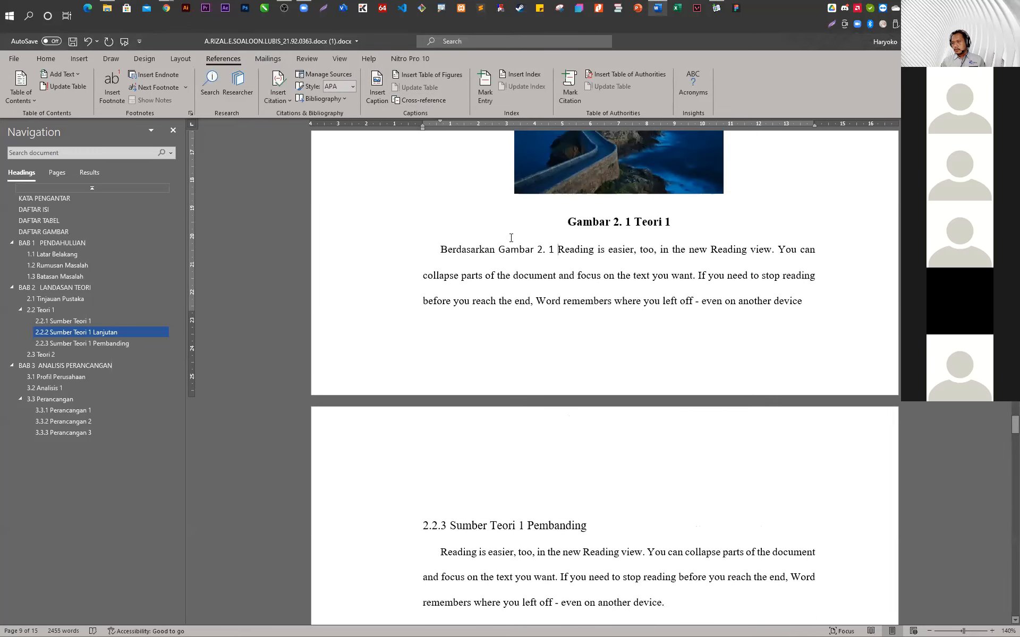
key(Delete)
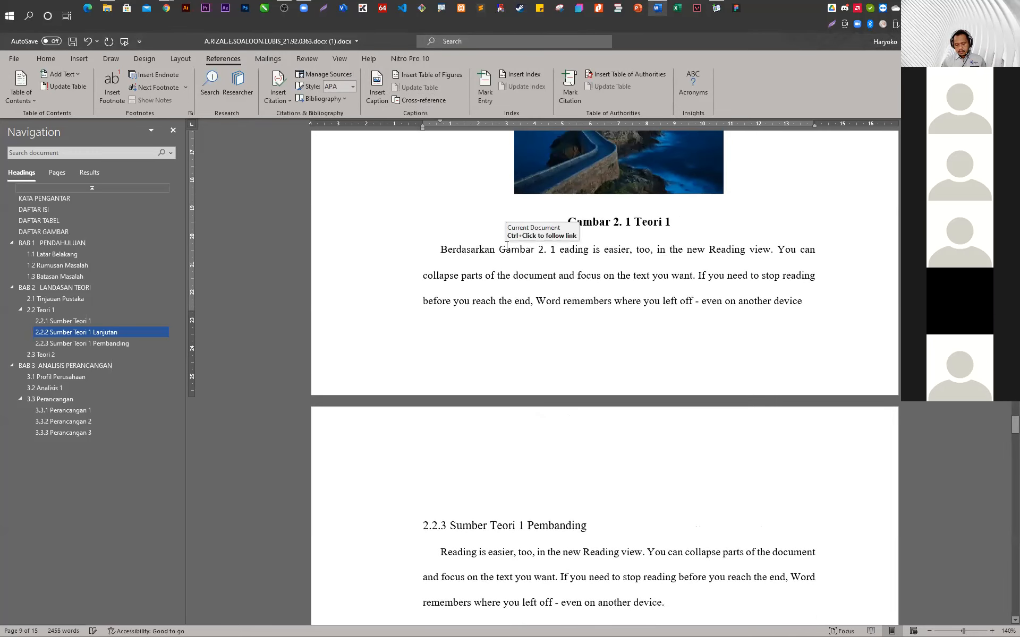
text(r)
Format the Gambar 2. 1 cross-reference text in the paragraph as Times New Roman, size 12
click(510, 249)
drag(509, 249, 556, 249)
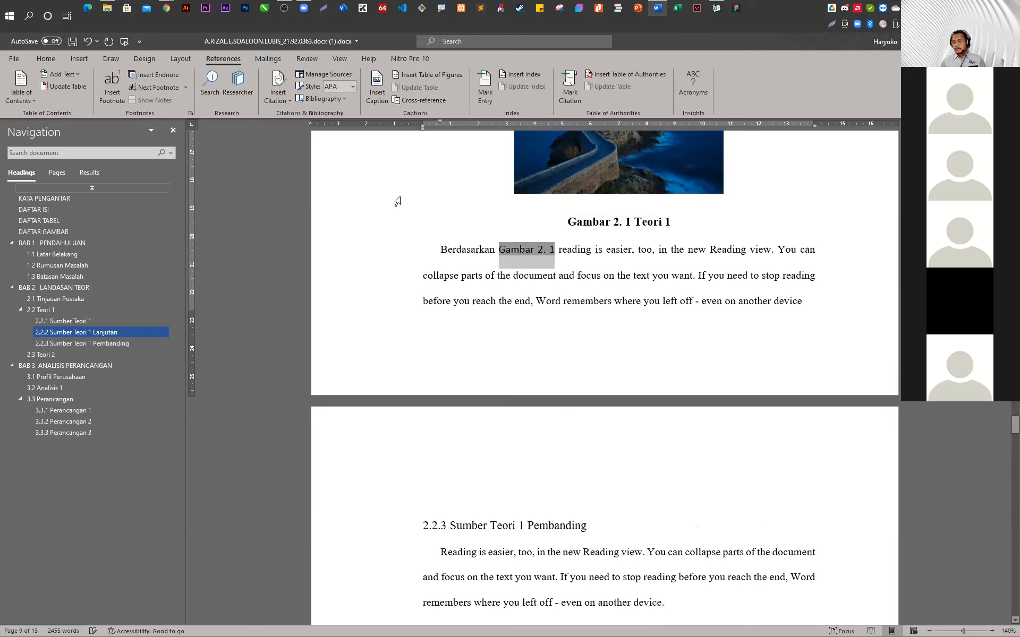
click(57, 55)
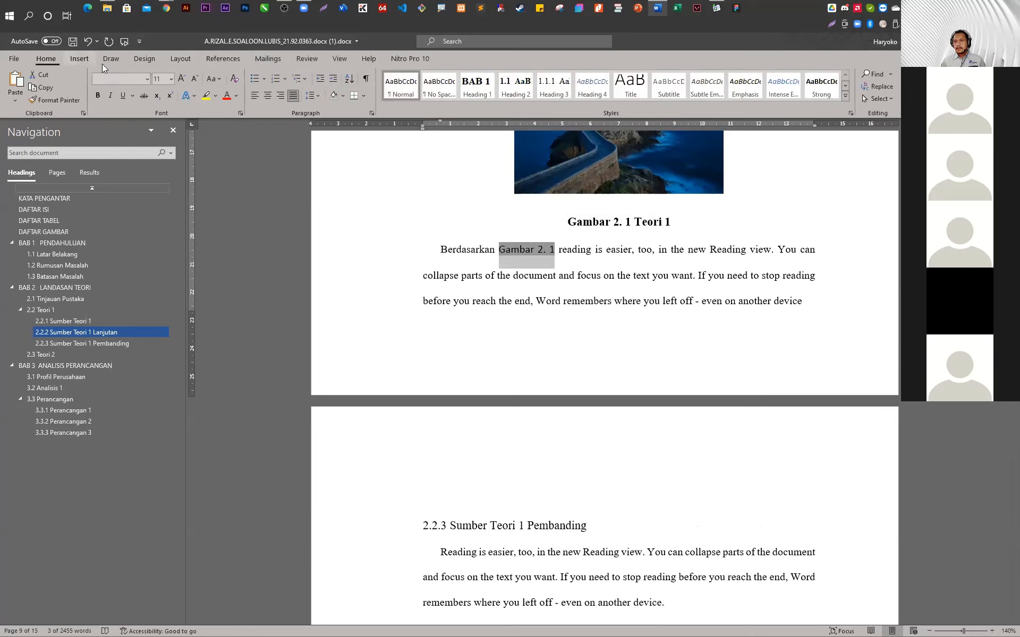
click(147, 80)
click(158, 153)
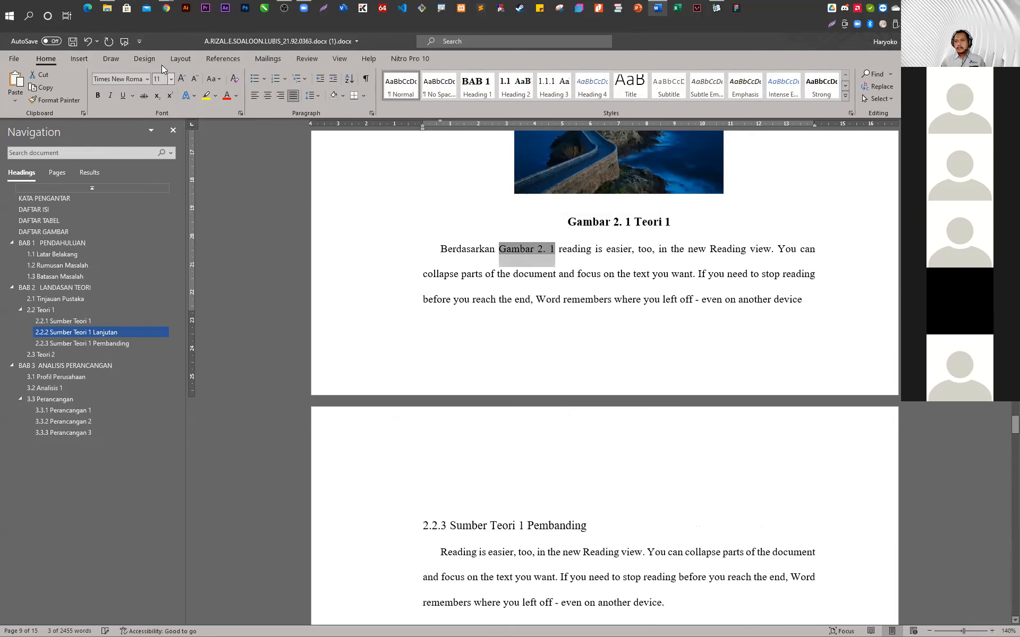
click(170, 80)
click(166, 142)
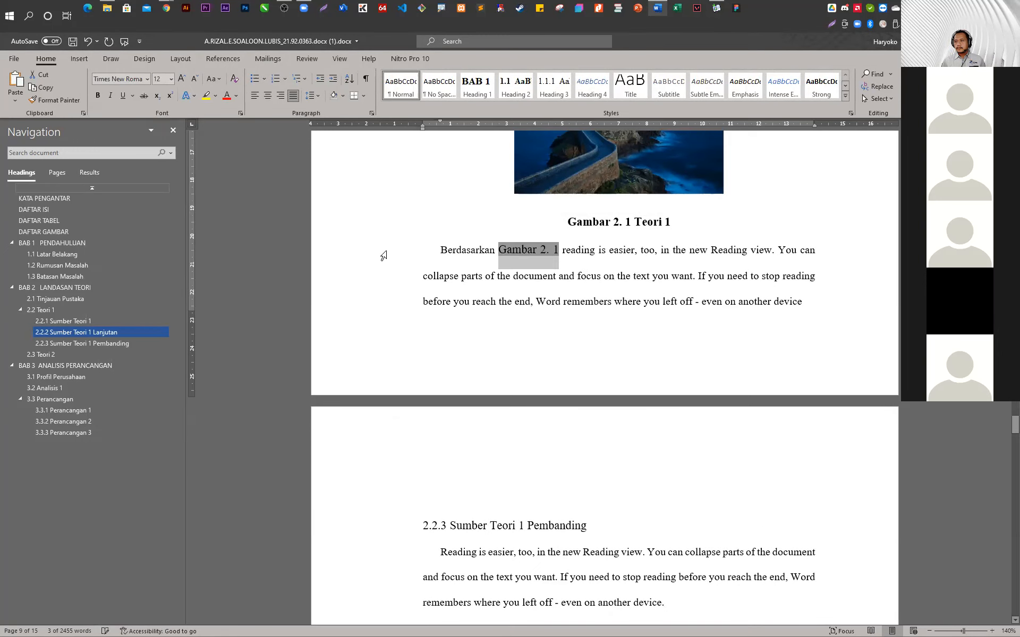
click(663, 383)
scroll(663, 384, up, 3)
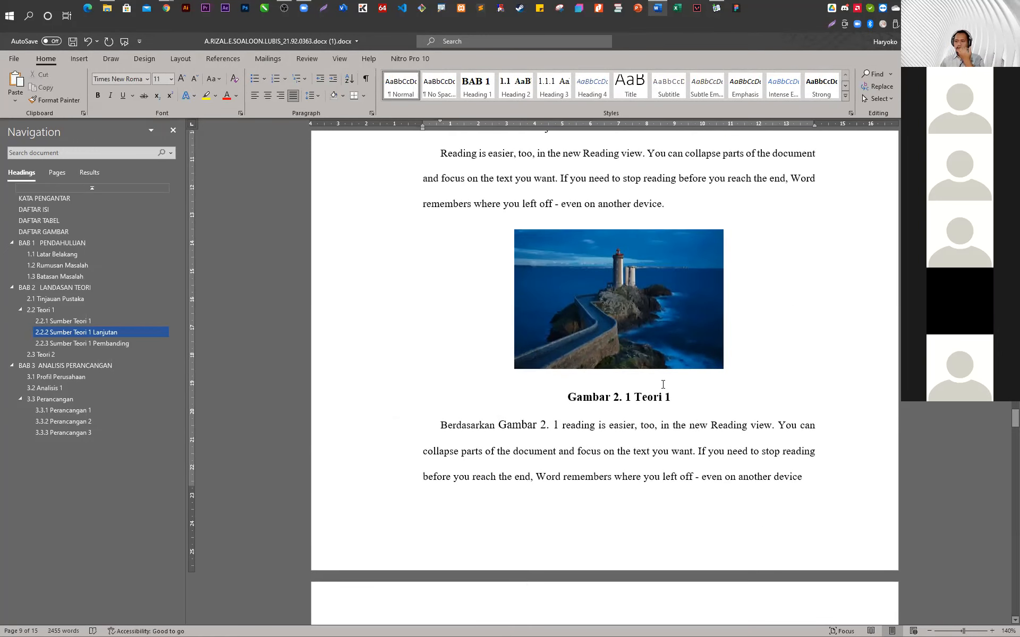
scroll(666, 302, down, 3)
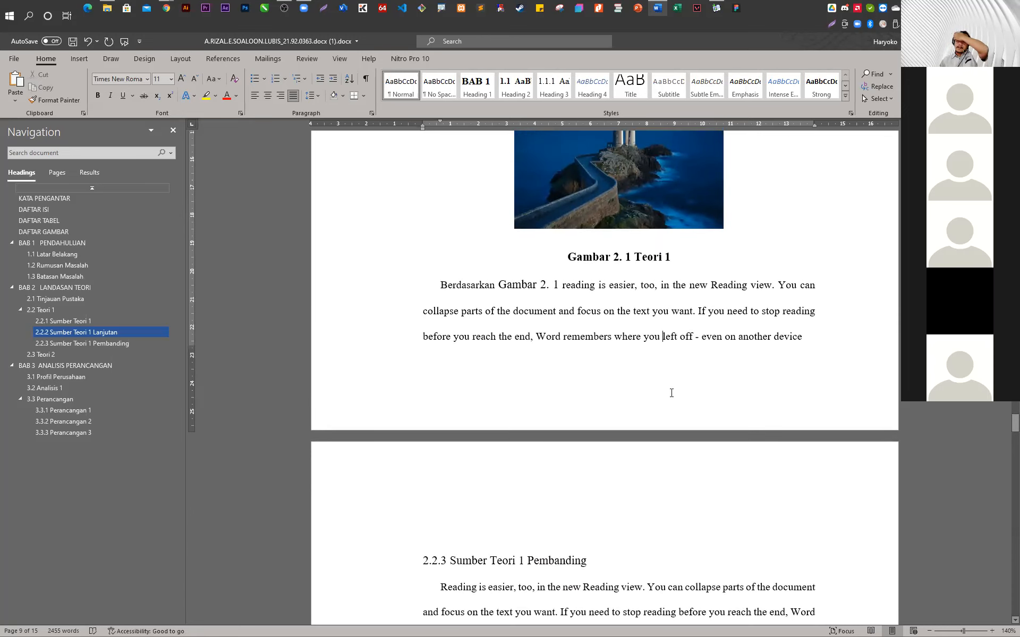
Return to the DAFTAR GAMBAR page and add an empty line below its heading
scroll(669, 388, up, 20)
scroll(667, 377, up, 20)
scroll(658, 381, up, 20)
scroll(632, 430, down, 8)
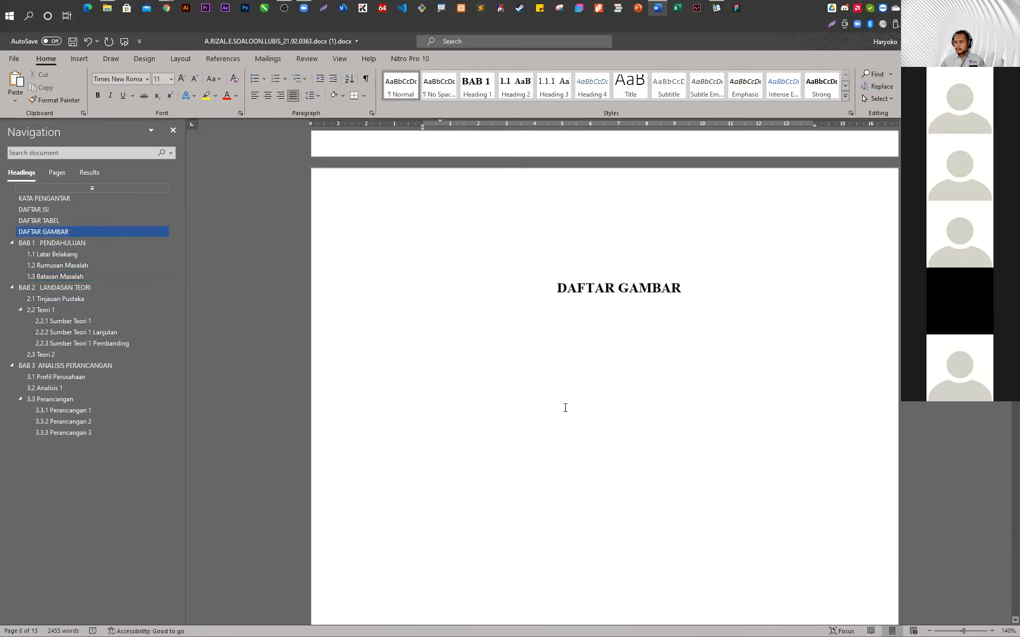
click(487, 361)
click(446, 319)
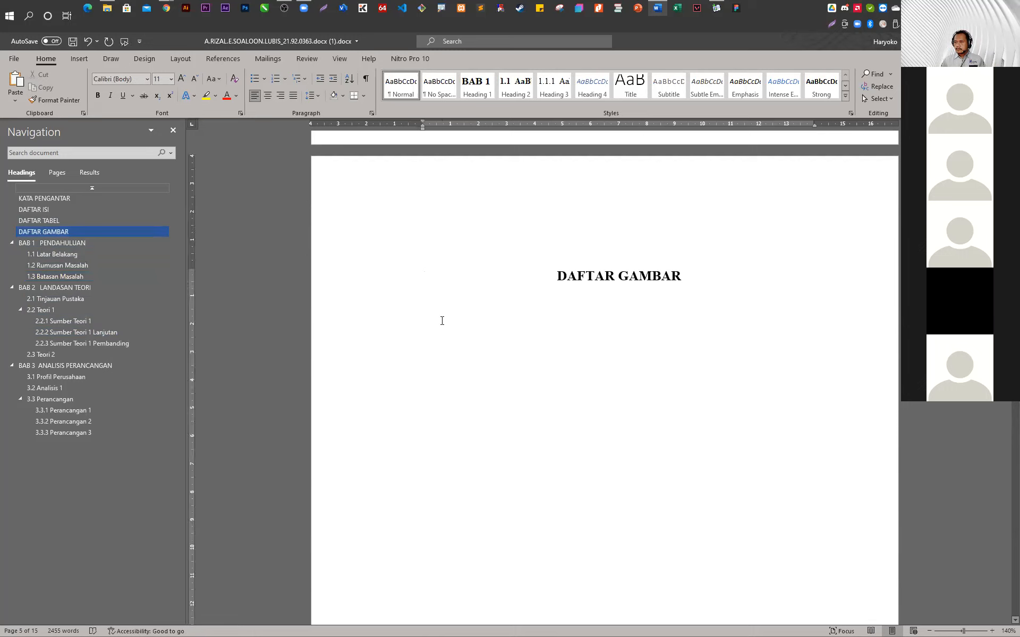
key(Return)
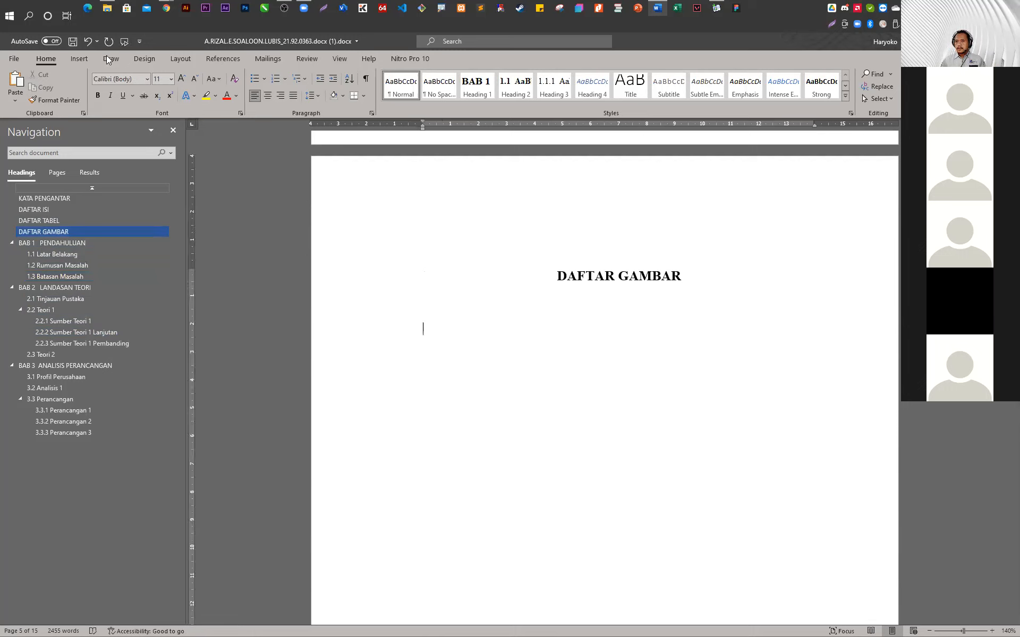
click(213, 60)
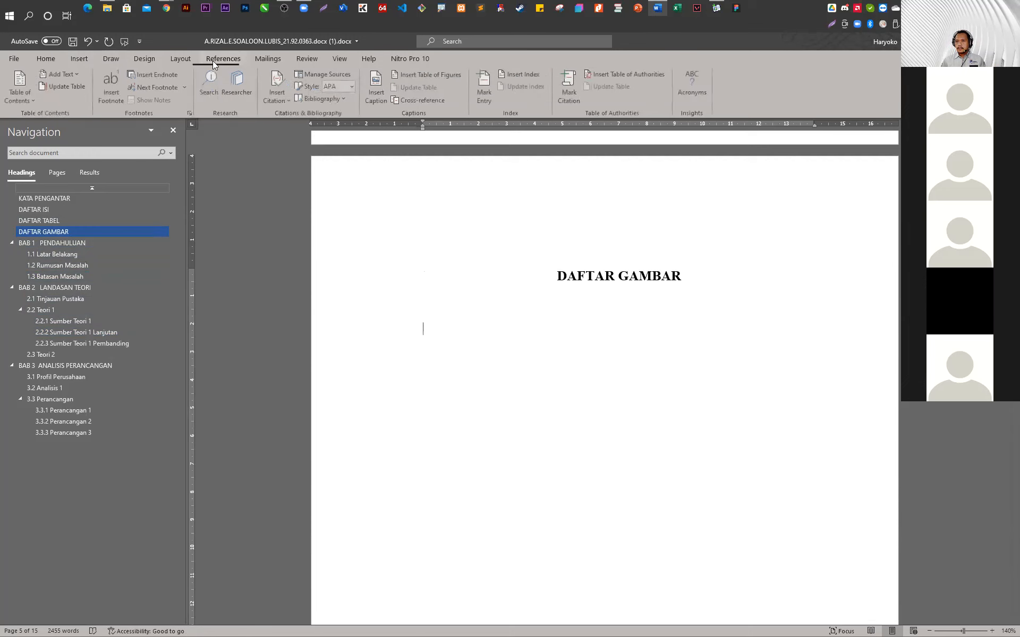
click(283, 101)
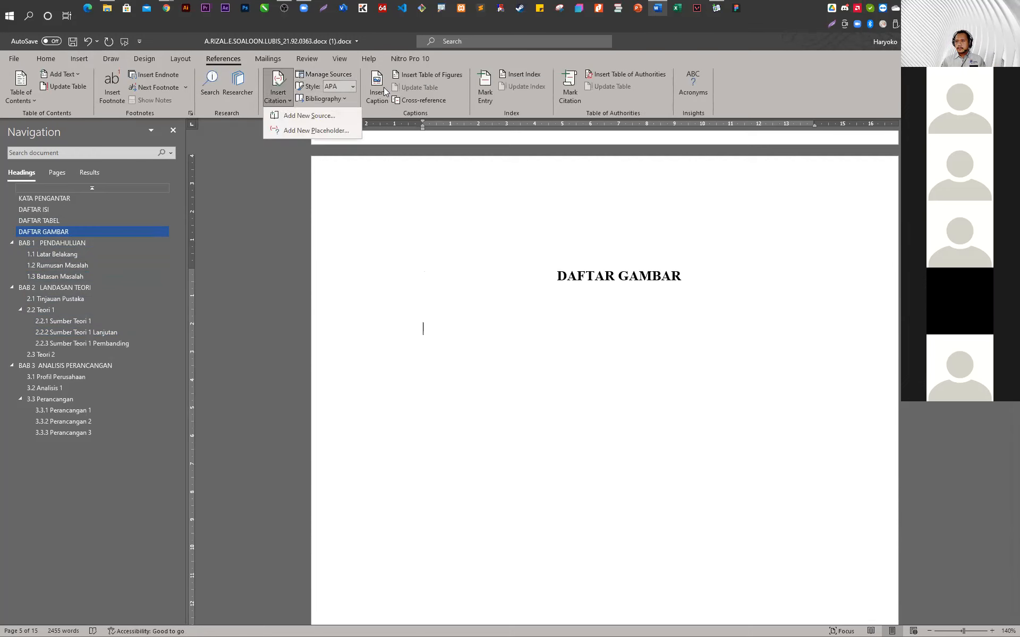
click(375, 94)
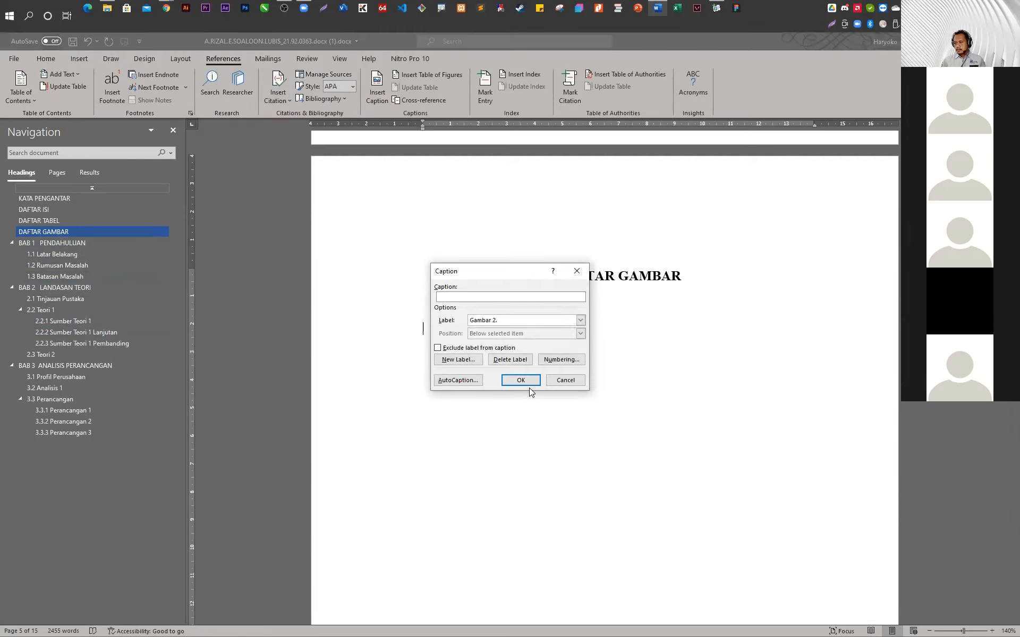
click(529, 379)
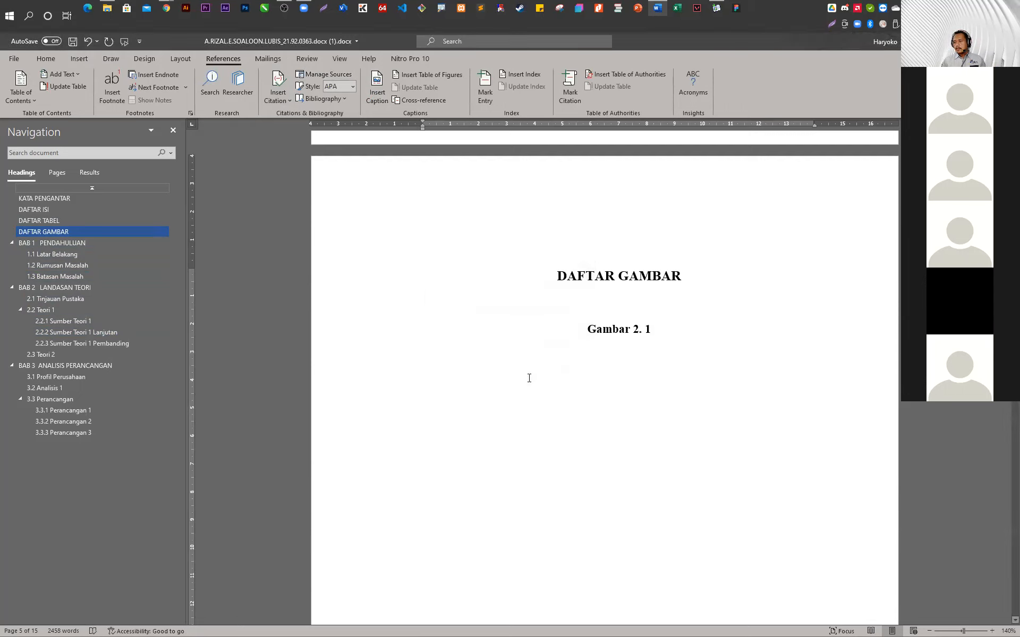
key(ctrl+z)
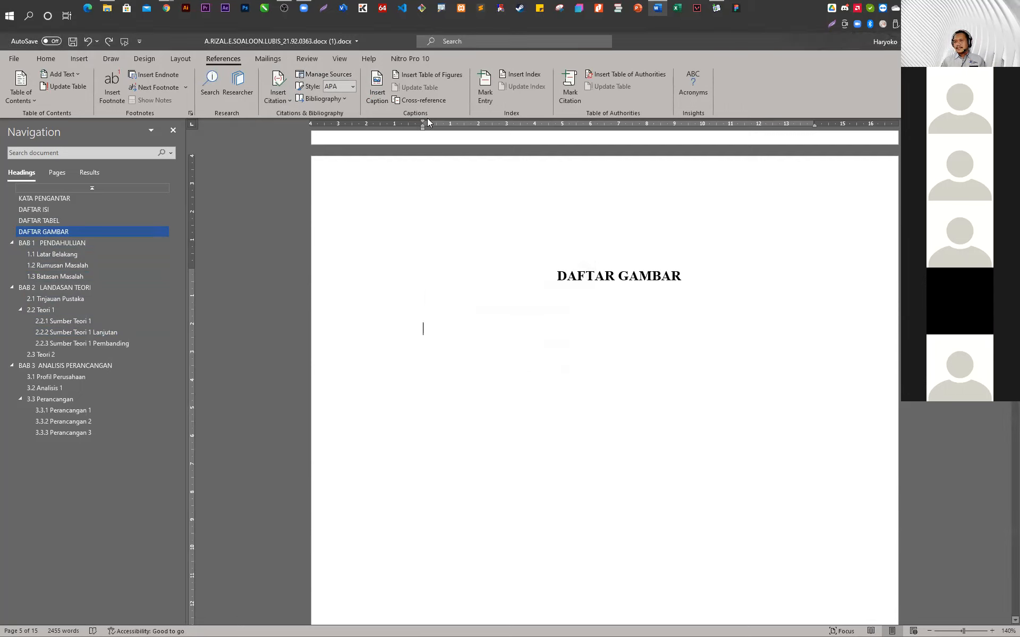
Insert a table of figures for the Gambar 2. caption label under DAFTAR GAMBAR and follow its Gambar 2. 1 Teori 1 entry
click(436, 75)
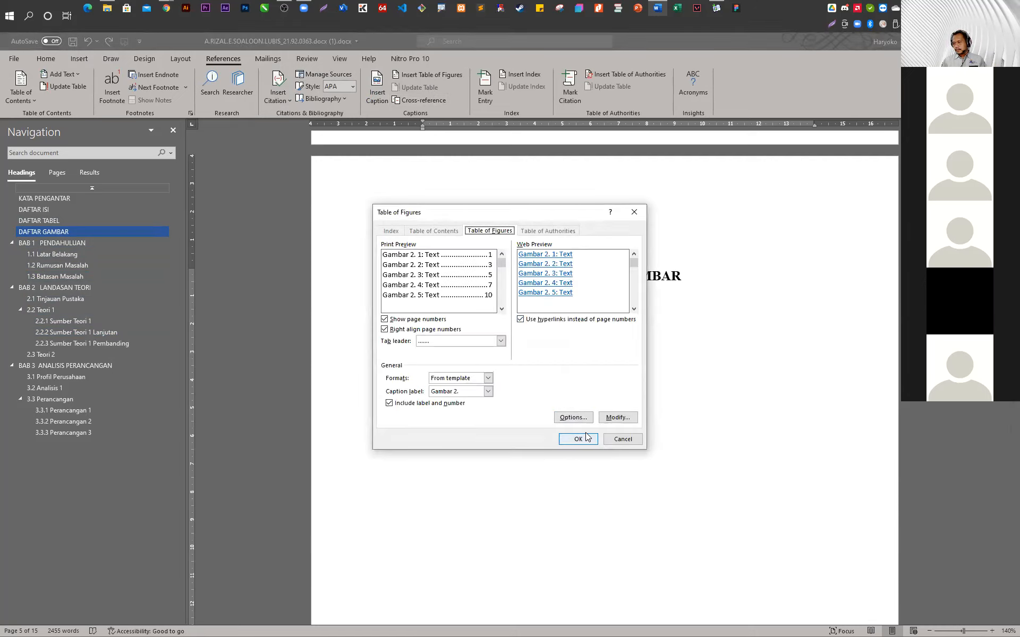
click(578, 439)
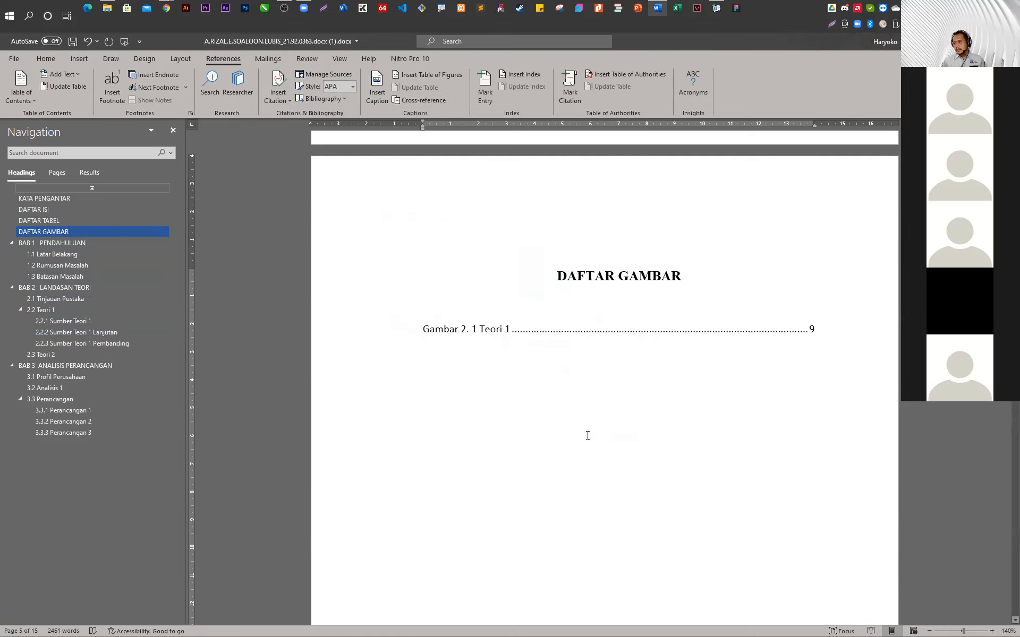
ctrl+click(498, 331)
scroll(679, 393, down, 15)
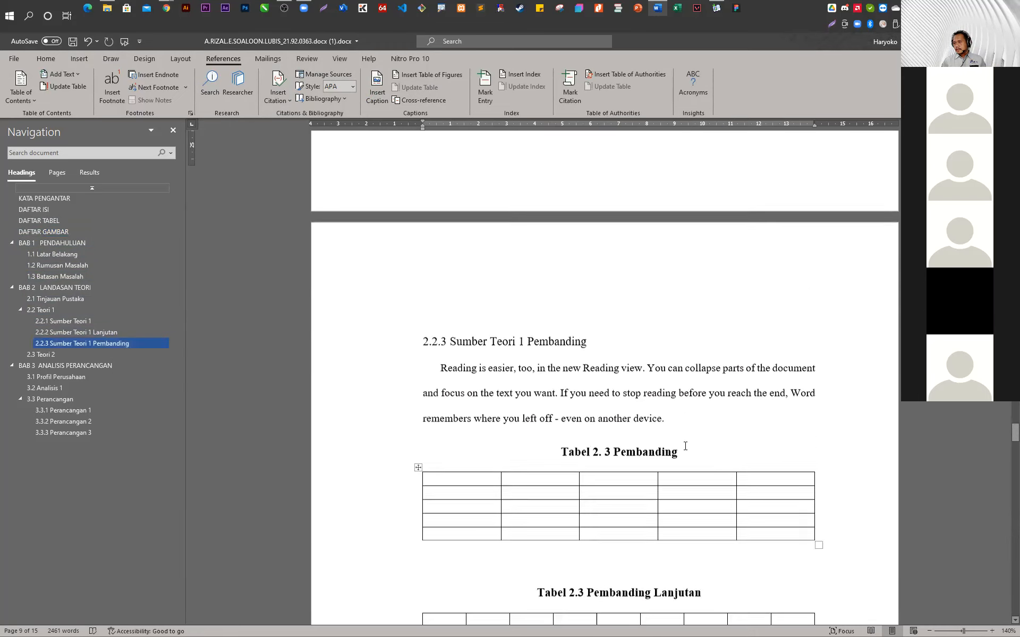
Look through the chapter 2 pages around the Gambar 2. 1 figure, the Tabel 2. 3 tables and section 2.3 Teori 2
scroll(668, 481, up, 9)
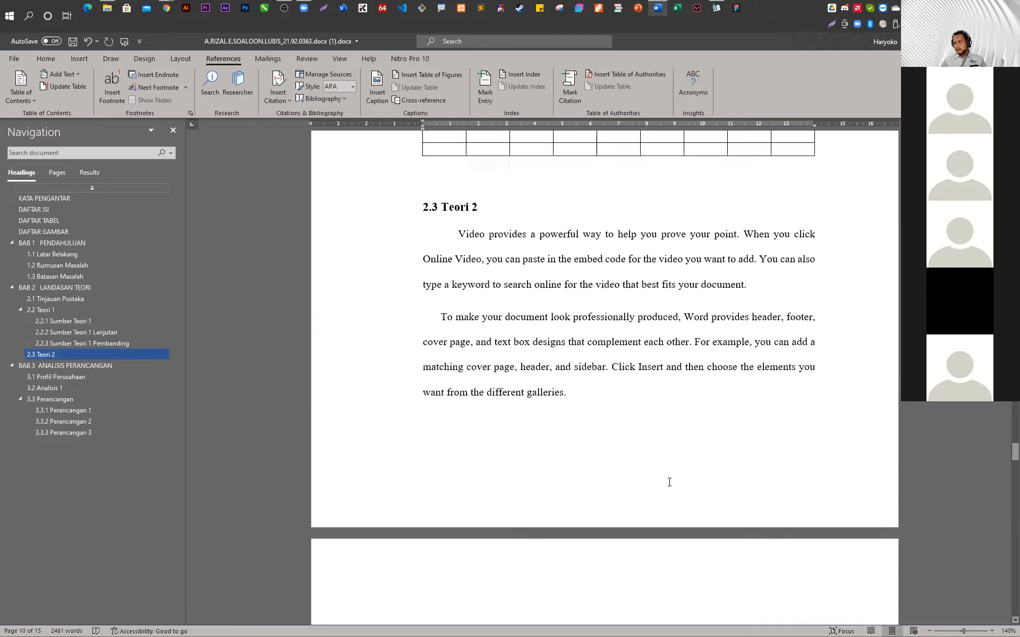
scroll(625, 402, up, 4)
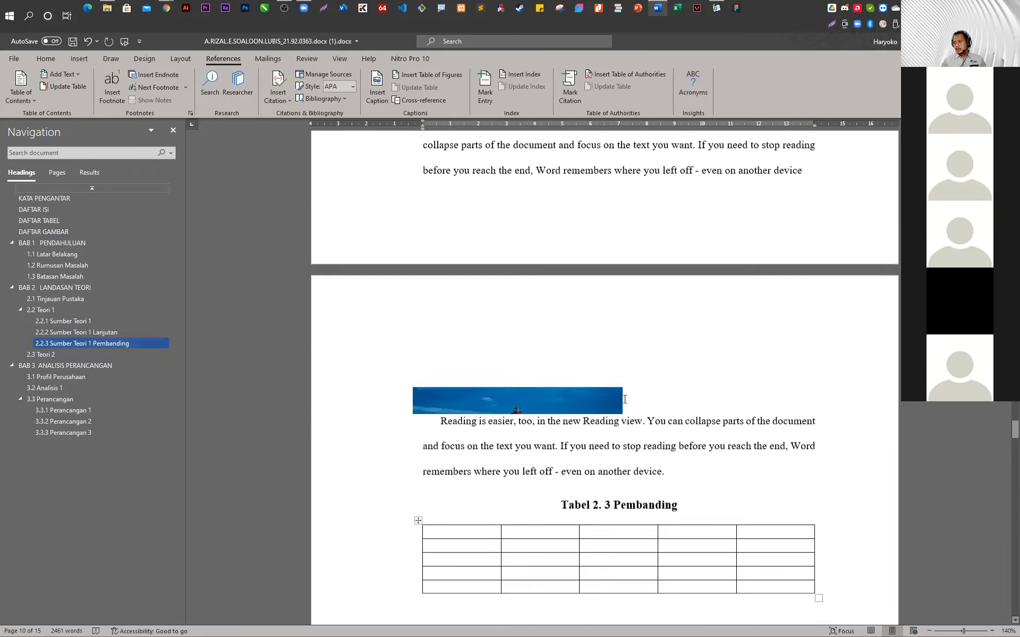
scroll(601, 443, up, 5)
click(567, 404)
scroll(604, 453, down, 3)
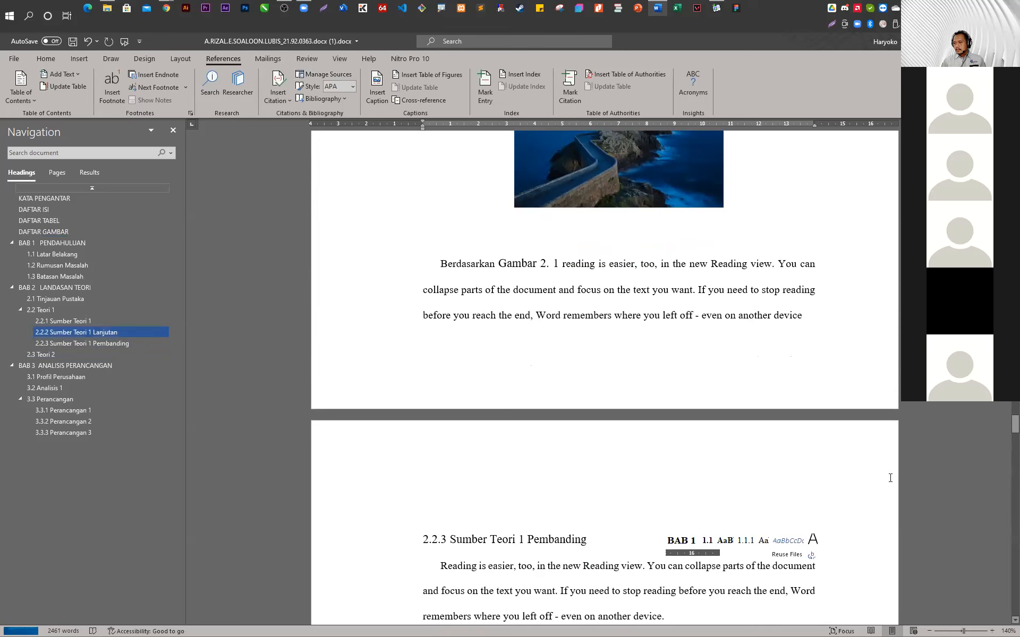
scroll(620, 413, down, 2)
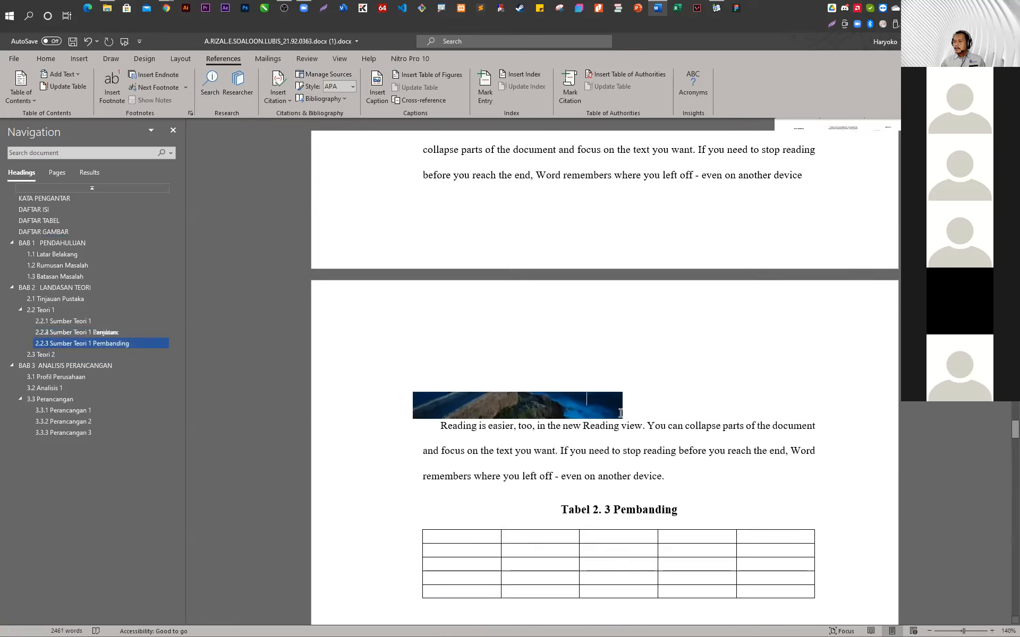
scroll(547, 621, down, 3)
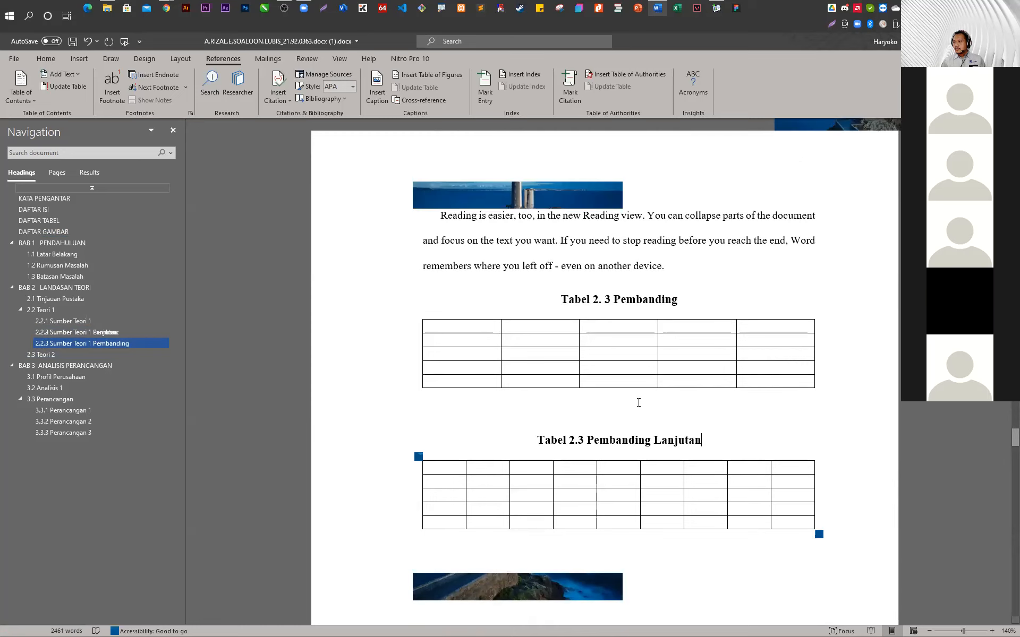
scroll(638, 402, down, 5)
scroll(637, 398, up, 8)
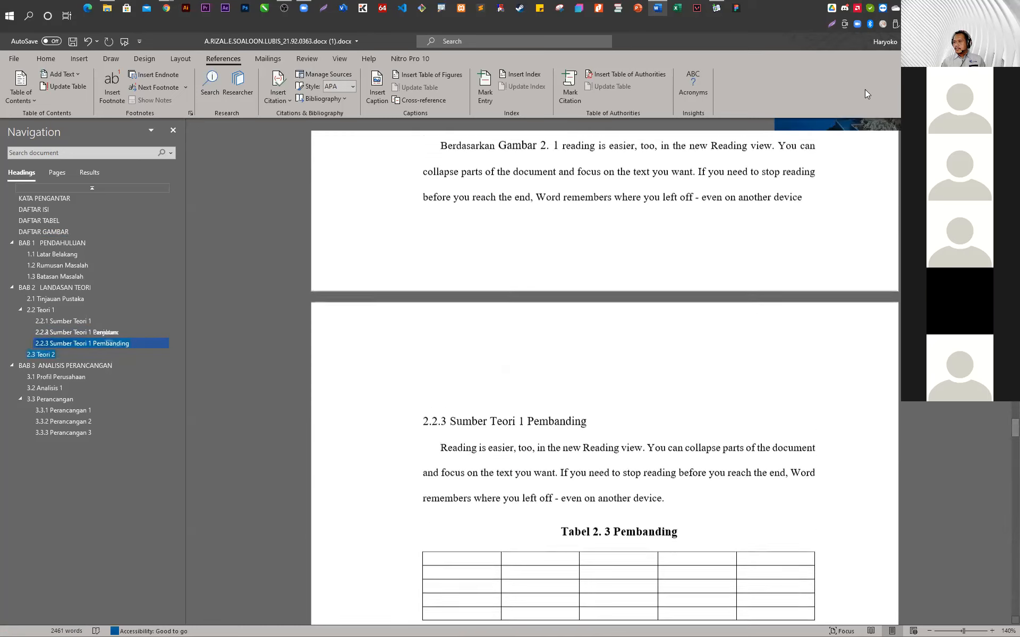
scroll(584, 318, up, 6)
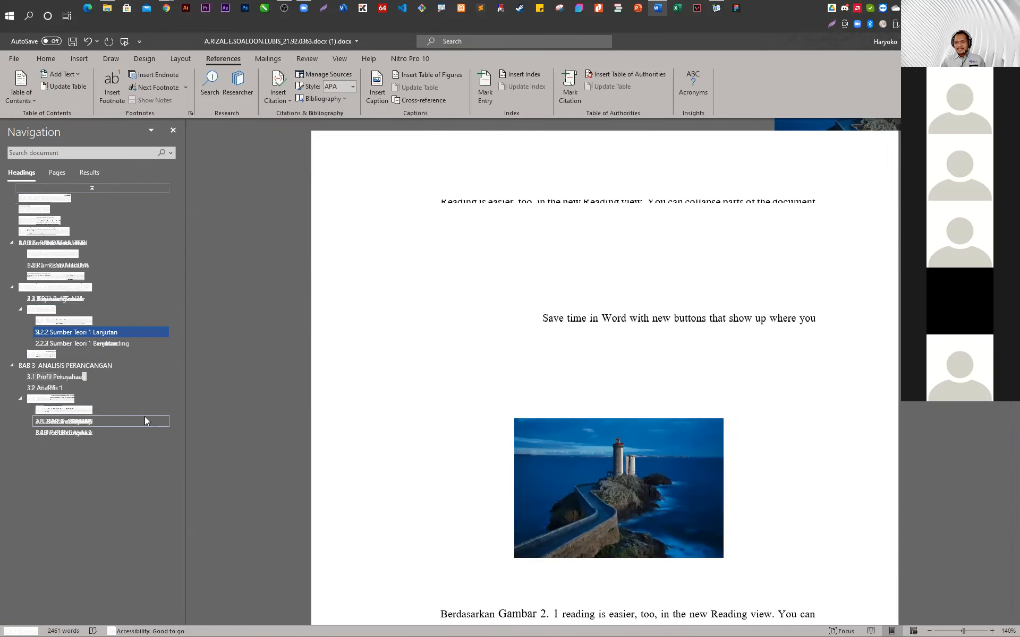
click(722, 310)
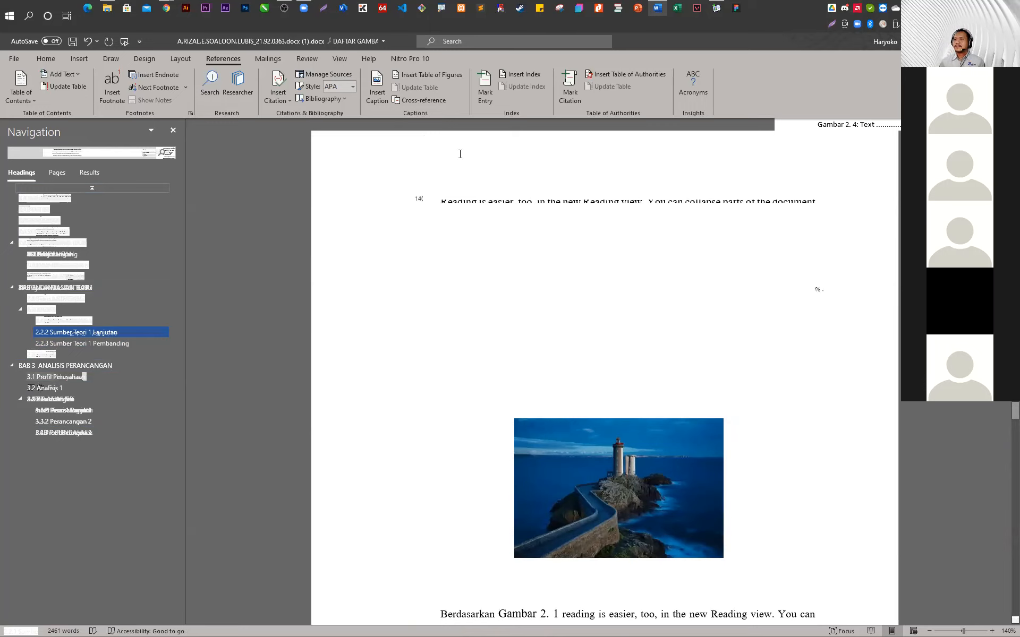
Close the thesis document and reopen it from the recent files in File Explorer
double_click(741, 43)
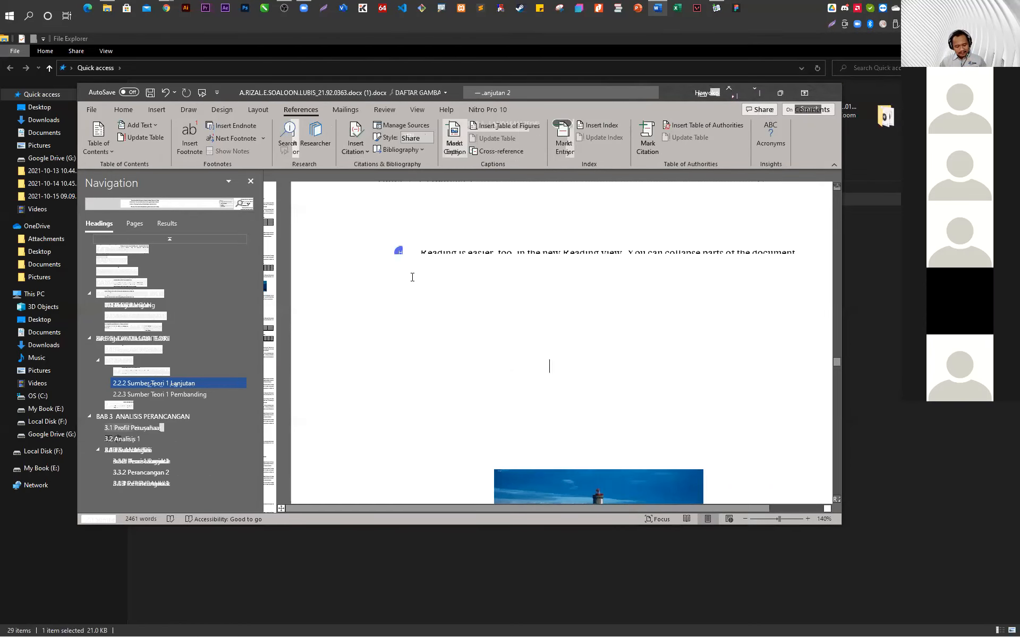
key(alt+F4)
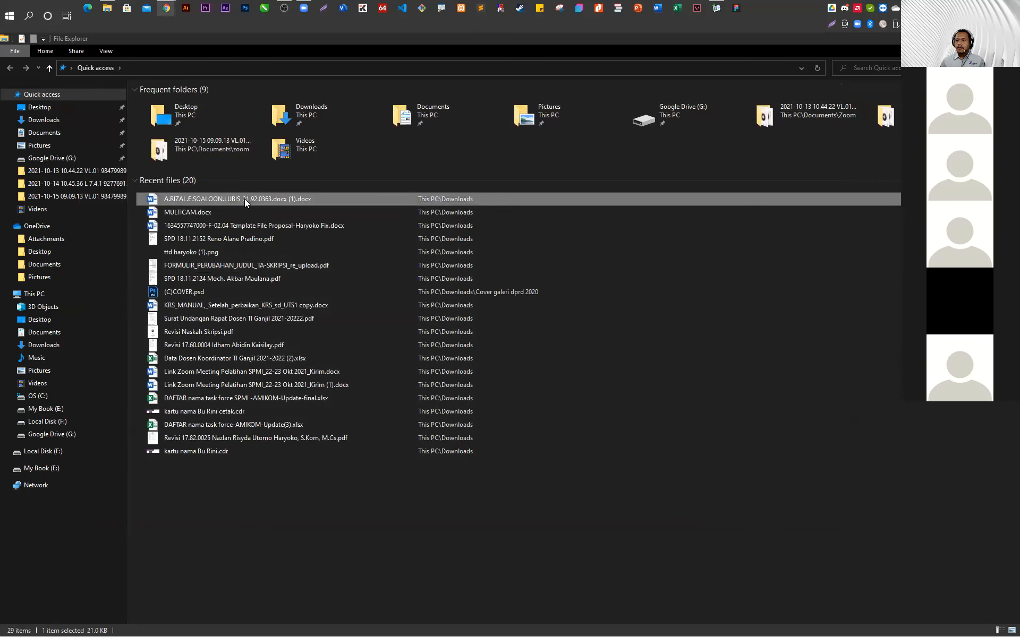
double_click(245, 199)
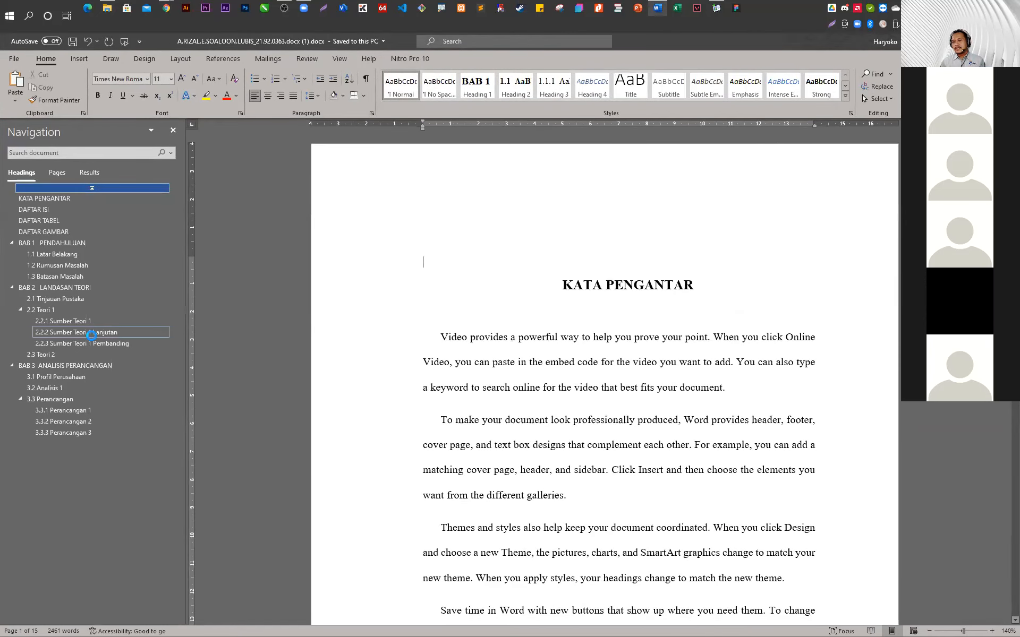
Insert a run of empty lines between the Tabel 2. 3 Pembanding table and the Tabel 2.3 Pembanding Lanjutan caption
click(91, 333)
scroll(765, 372, down, 10)
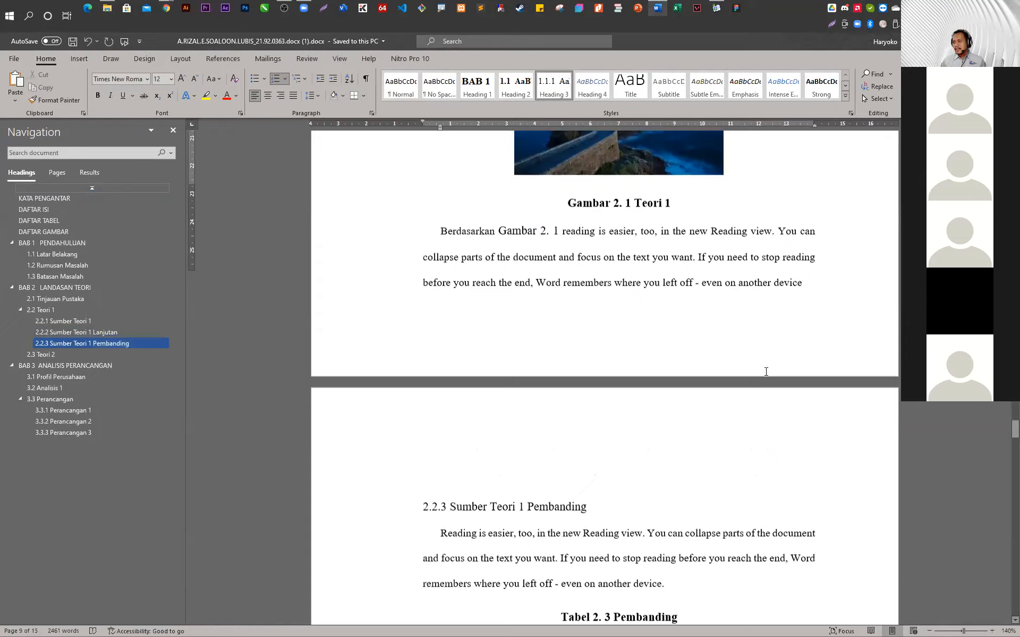
scroll(762, 373, down, 7)
scroll(759, 372, up, 4)
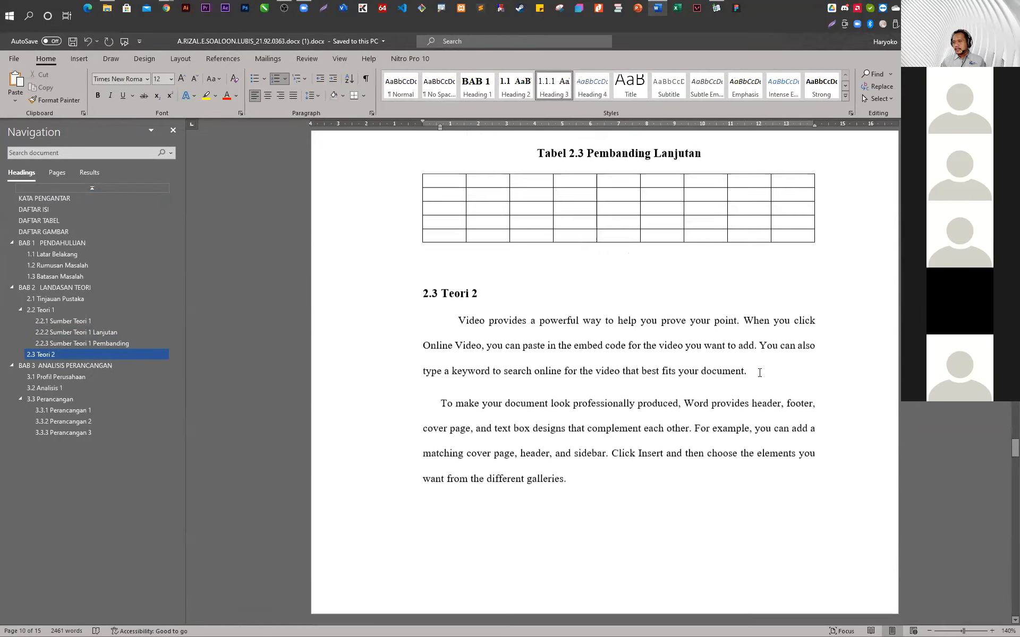
scroll(625, 294, down, 4)
scroll(604, 484, down, 3)
scroll(607, 476, up, 10)
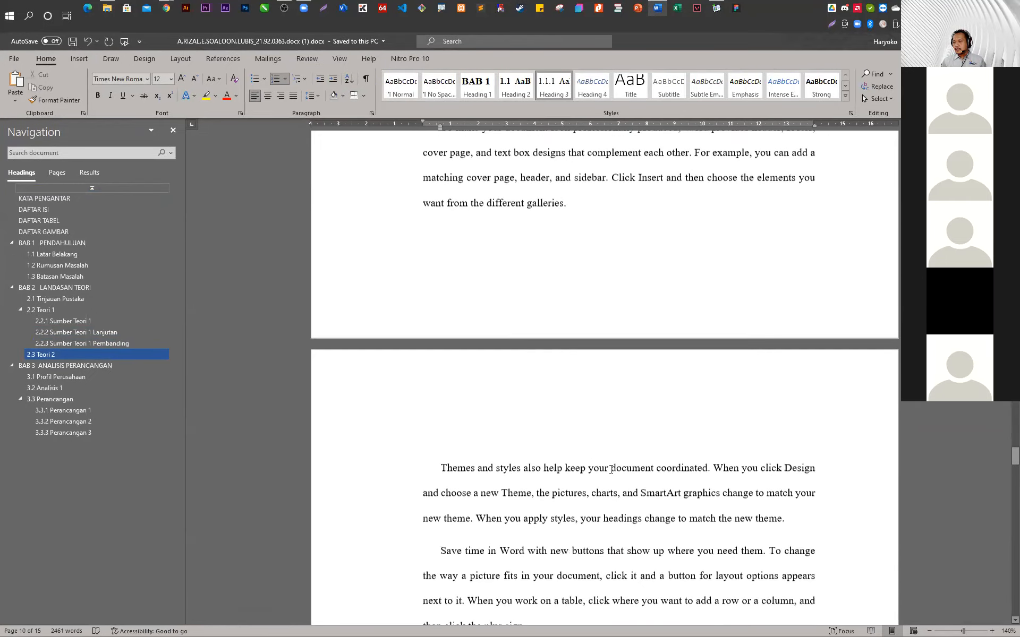
scroll(608, 467, up, 2)
scroll(603, 356, down, 8)
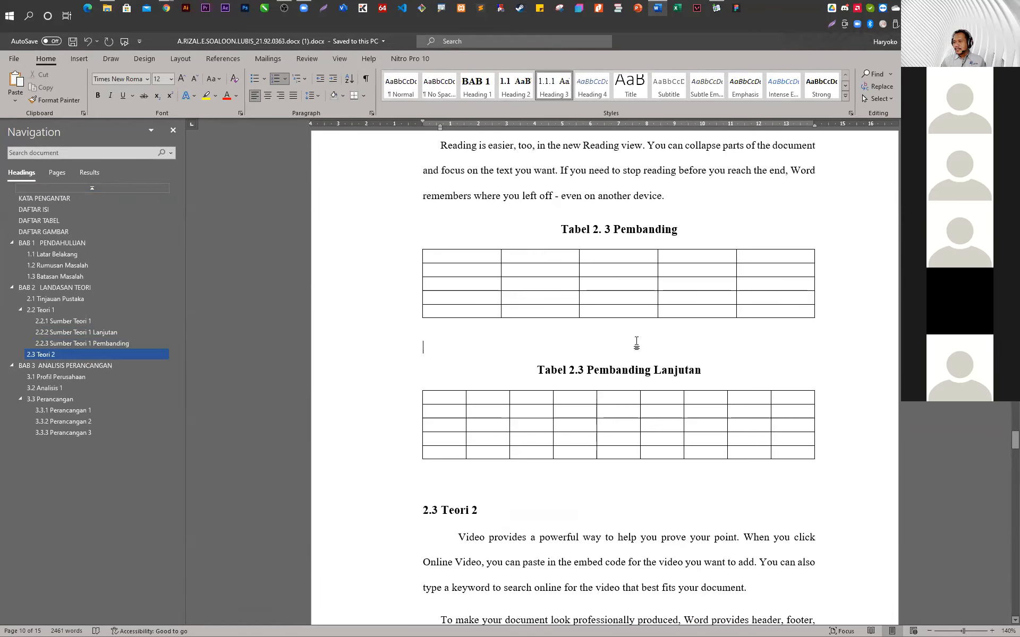
click(635, 343)
key(Return)
key(Return)
key(Return)
key(Return)
key(Return)
key(Return)
key(Return)
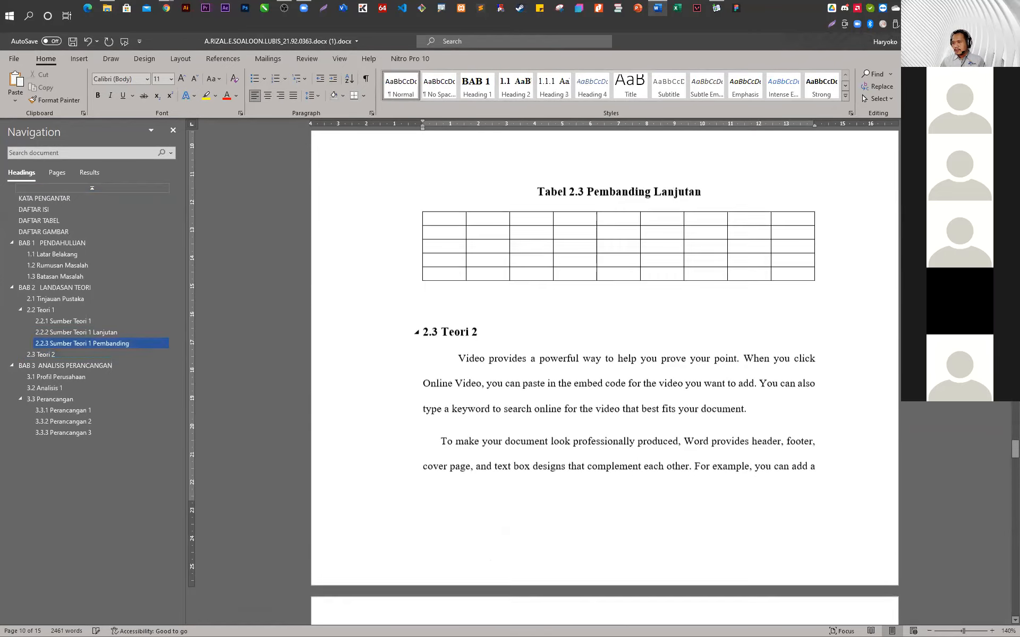
key(Return)
key(Return)
key(Return)
key(Return)
key(Return)
key(Return)
key(Return)
key(Return)
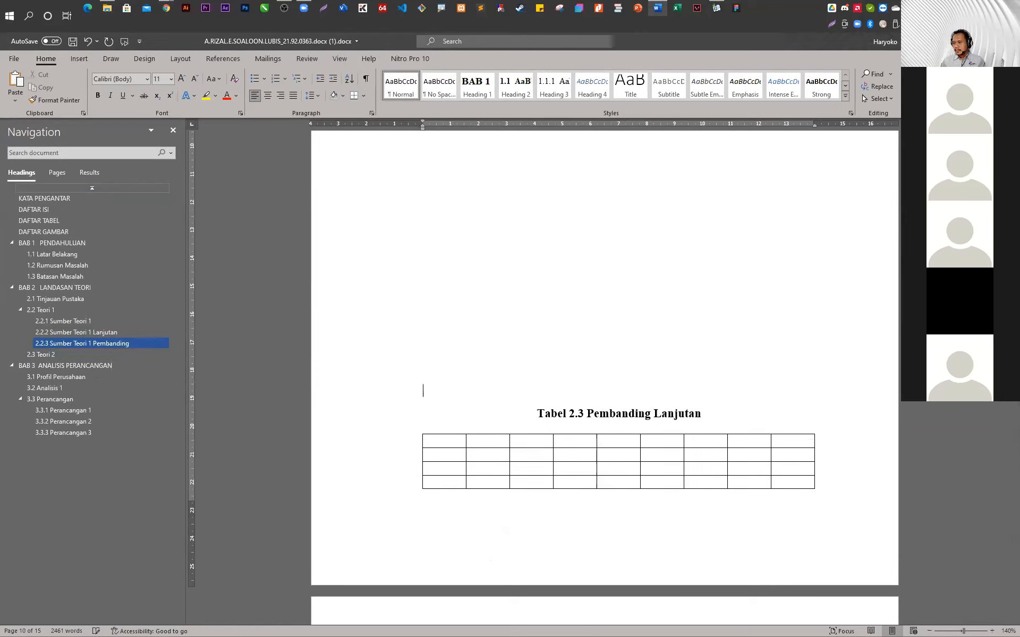
key(Return)
Add many new rows to the five-column Tabel 2. 3 Pembanding table so it extends down the page
scroll(632, 329, up, 4)
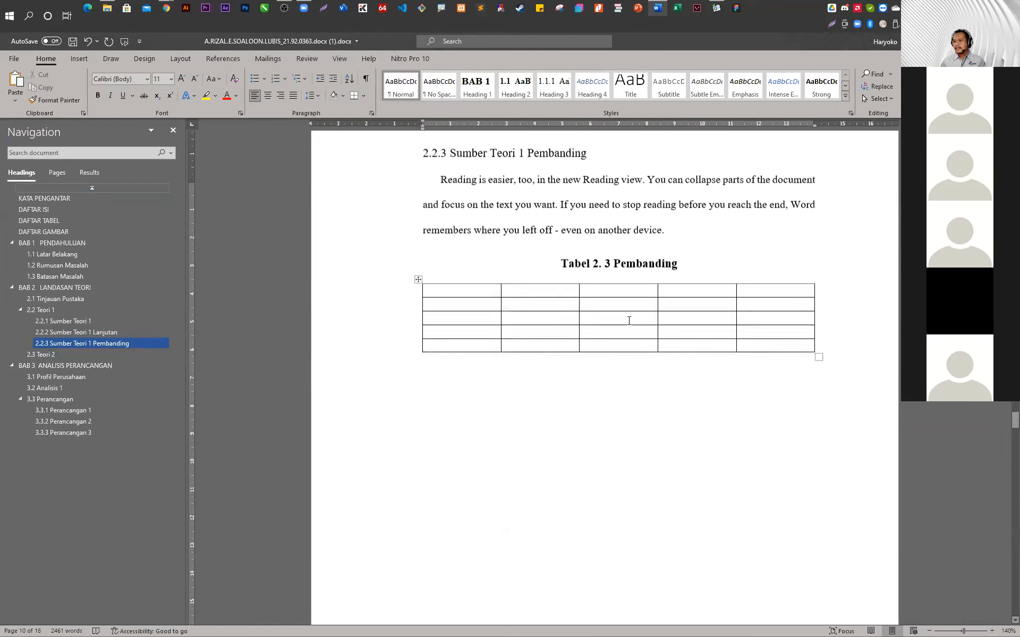
scroll(690, 314, down, 1)
click(824, 279)
key(Return)
key(Return)
key(Return)
key(Return)
key(Return)
key(Return)
key(Return)
key(Return)
key(Return)
key(Return)
key(Return)
key(Return)
key(Return)
key(Return)
key(Return)
key(Return)
key(Return)
key(Return)
key(Return)
key(Return)
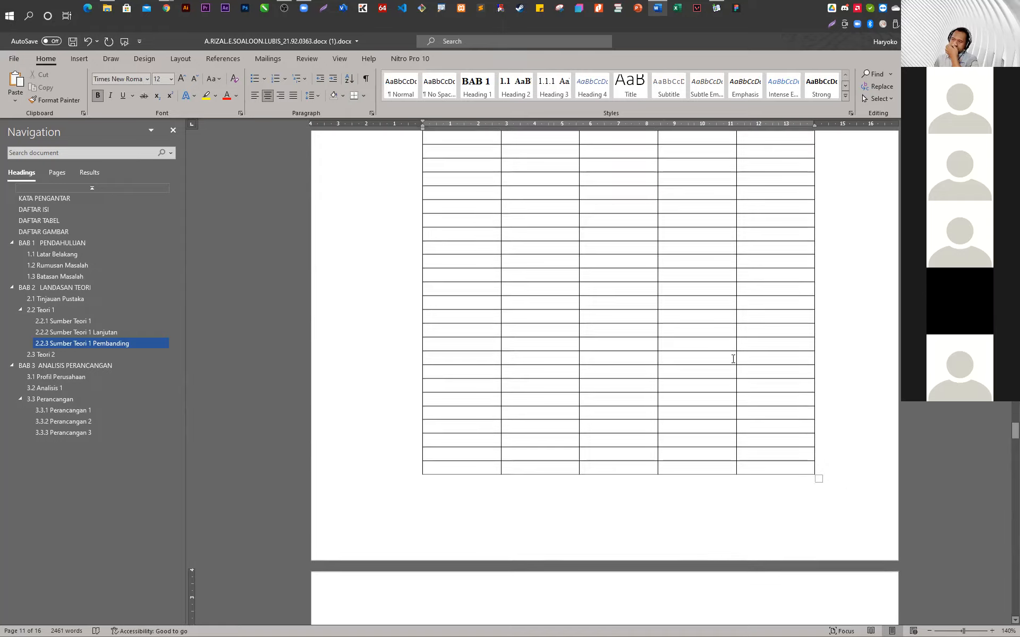
Add an empty line above the BAB 3 ANALISIS PERANCANGAN heading so the chapter starts on a new page
scroll(711, 392, down, 15)
scroll(715, 377, down, 20)
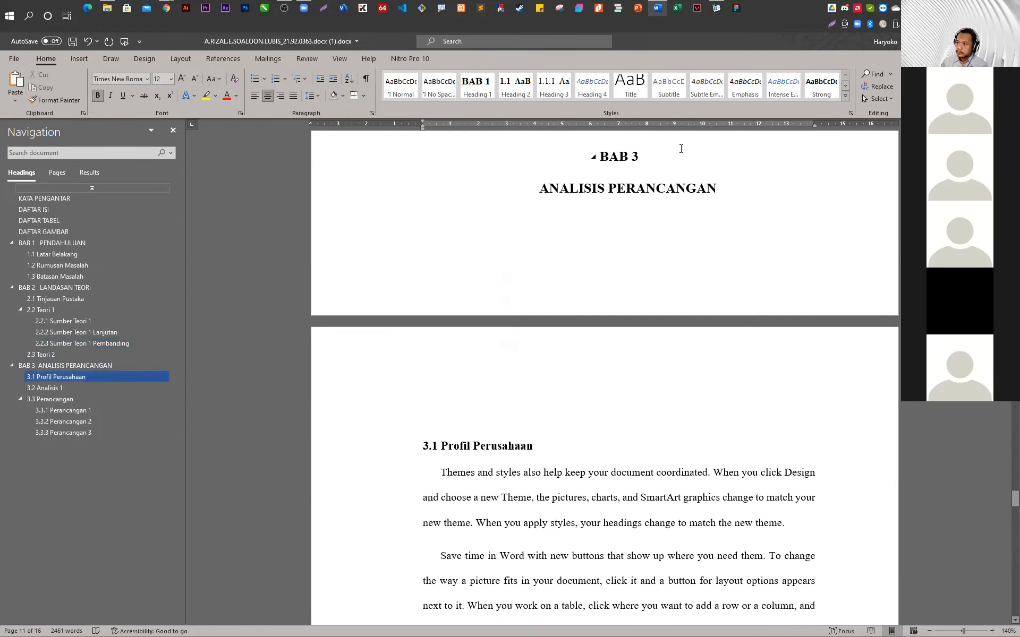
click(682, 147)
key(Return)
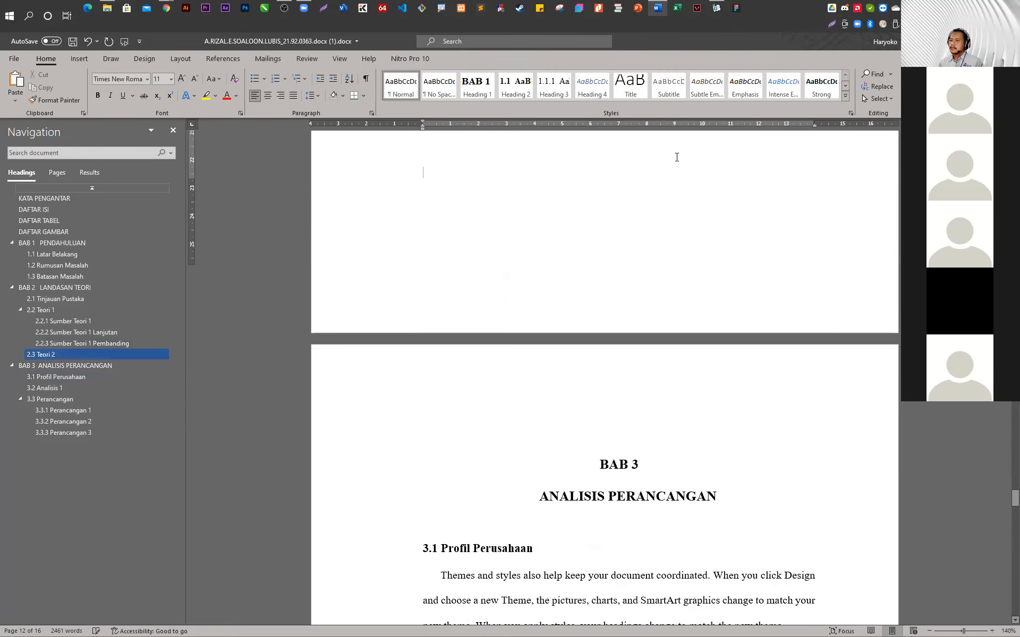
Add an empty paragraph after the second paragraph of section 3.1 Profil Perusahaan
scroll(610, 298, down, 9)
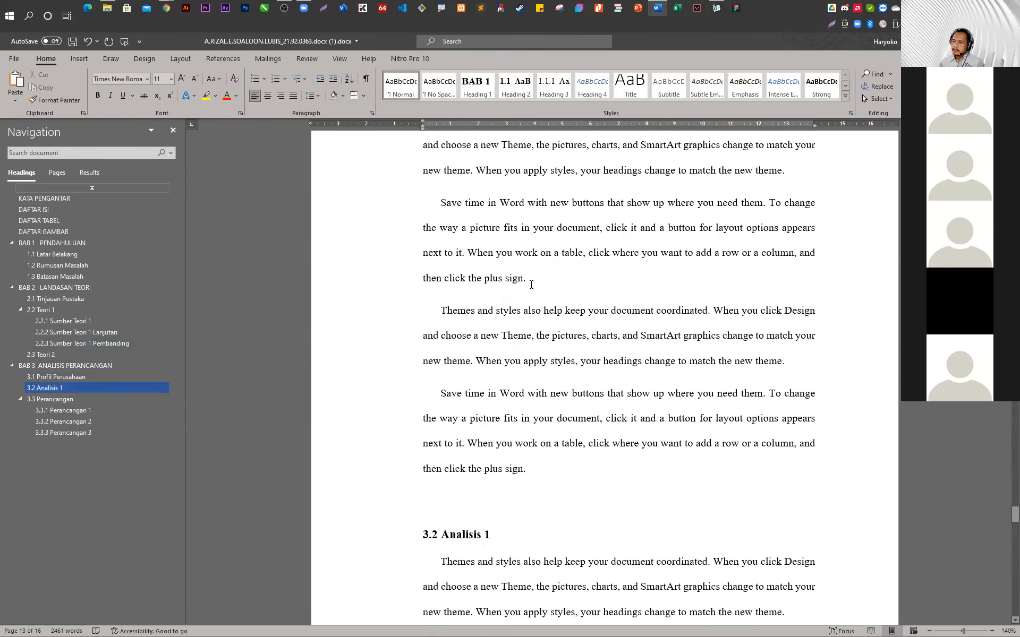
click(530, 287)
key(Return)
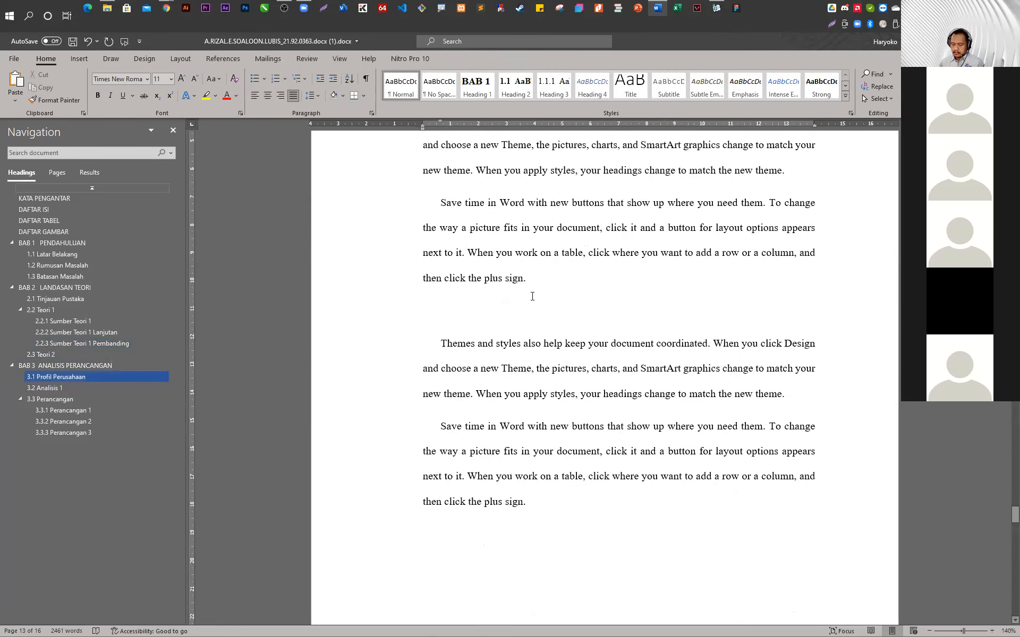
Switch to the Pixabay page in Chrome and open the related photo of the Plouzane lighthouse at night
key(alt+Tab)
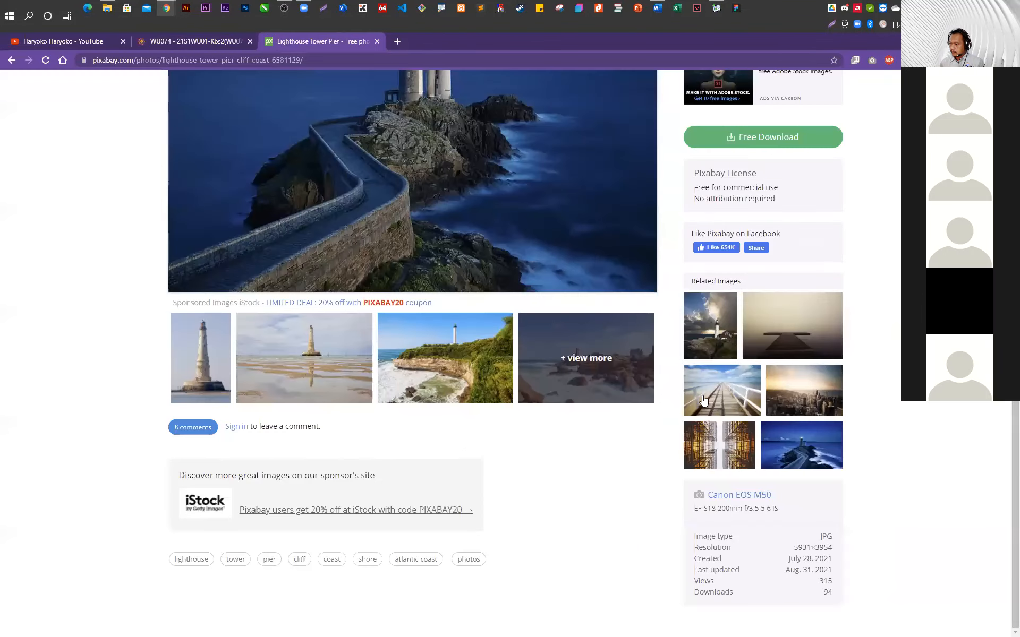
click(786, 459)
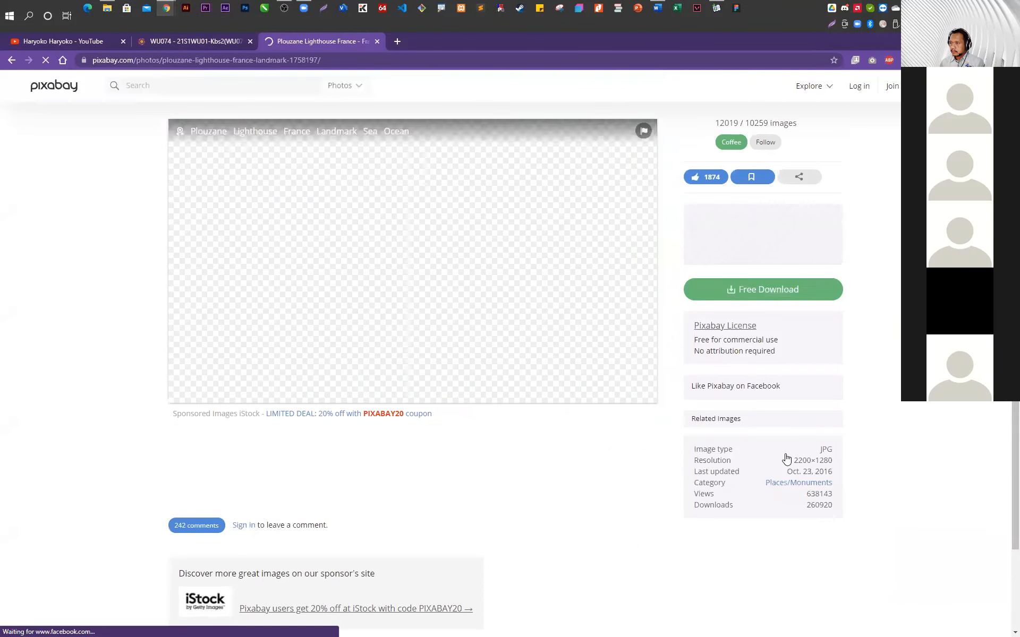
right_click(415, 254)
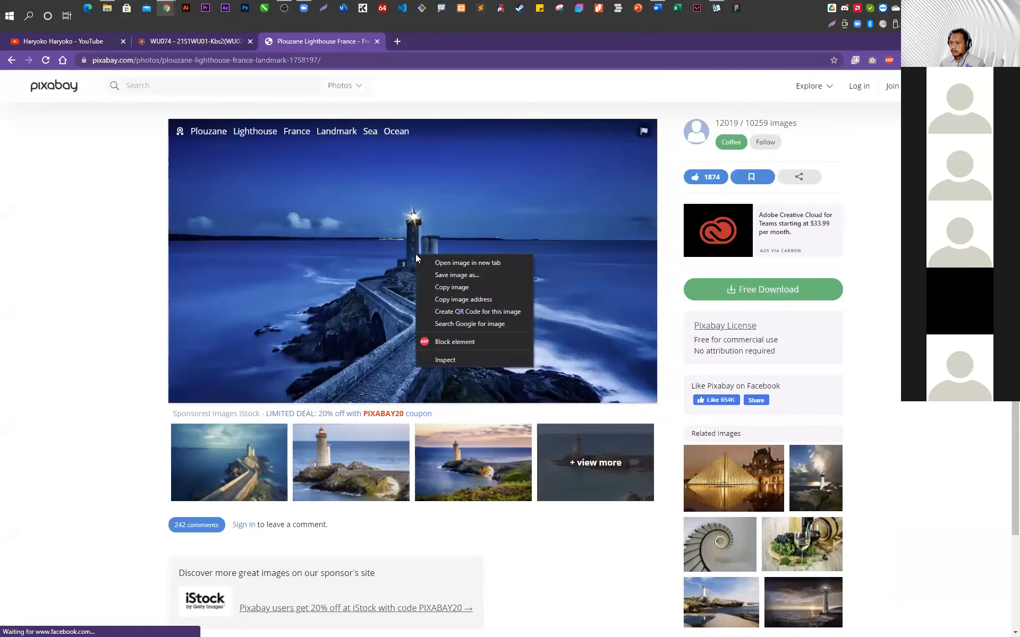
click(444, 298)
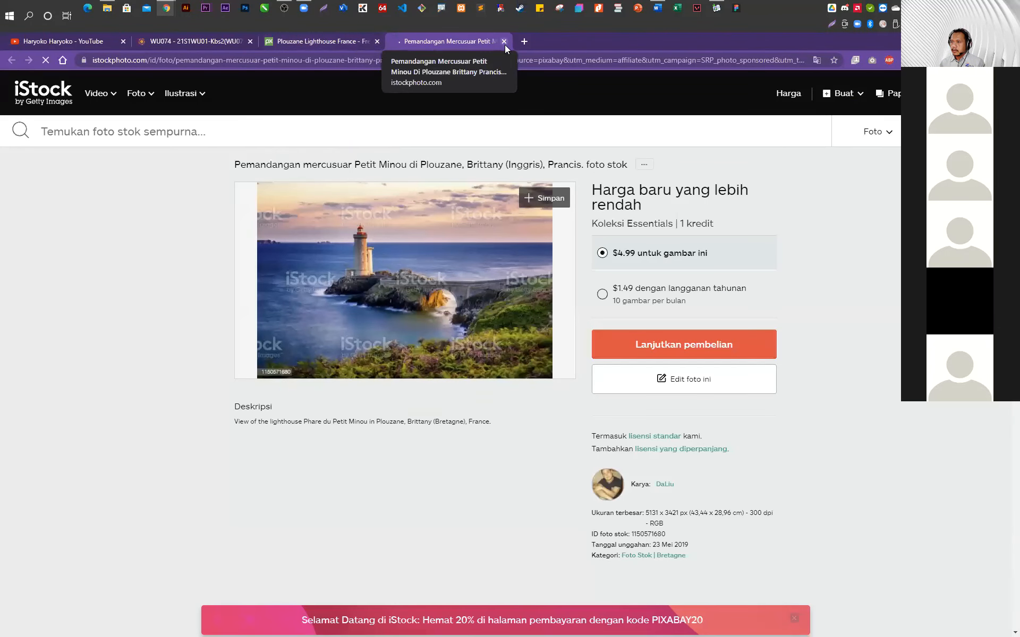
click(504, 41)
Browse Pixabay images tagged outdoors and copy the wide Schrecksee mountain lake image
scroll(434, 410, down, 2)
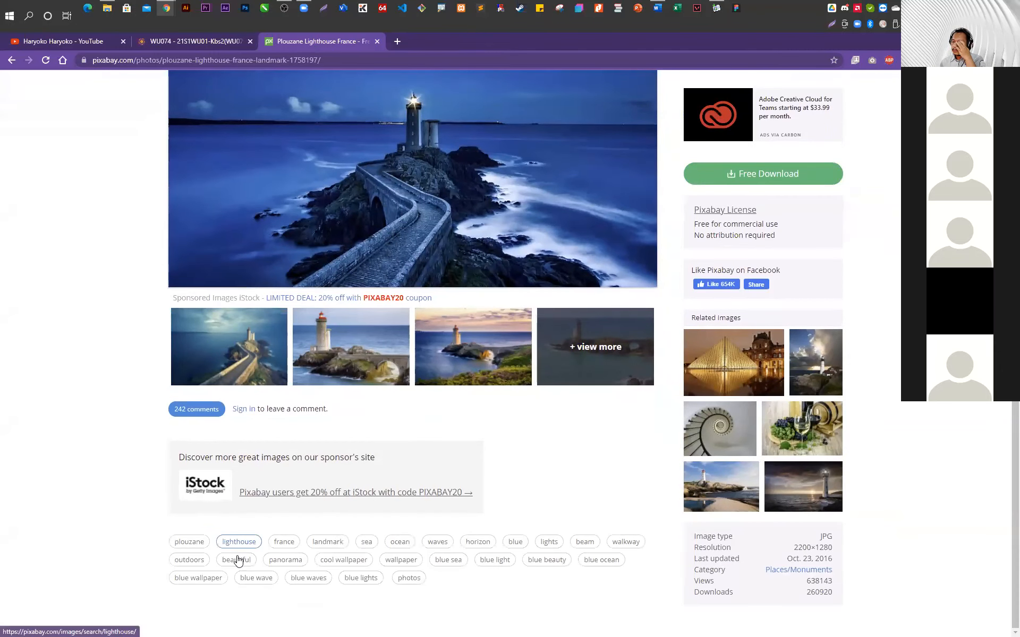
click(200, 562)
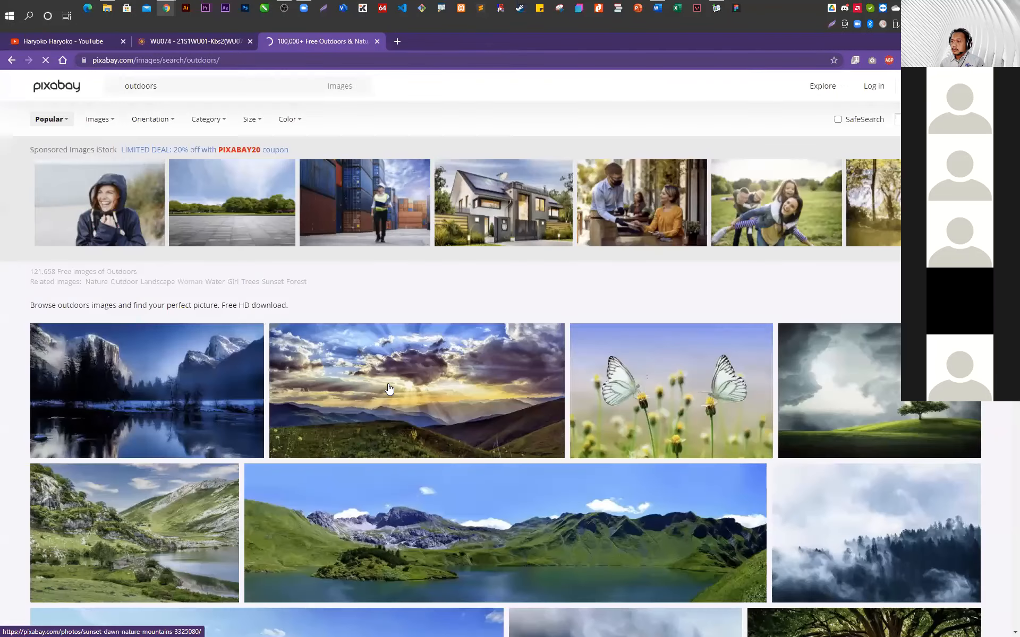
scroll(389, 389, down, 4)
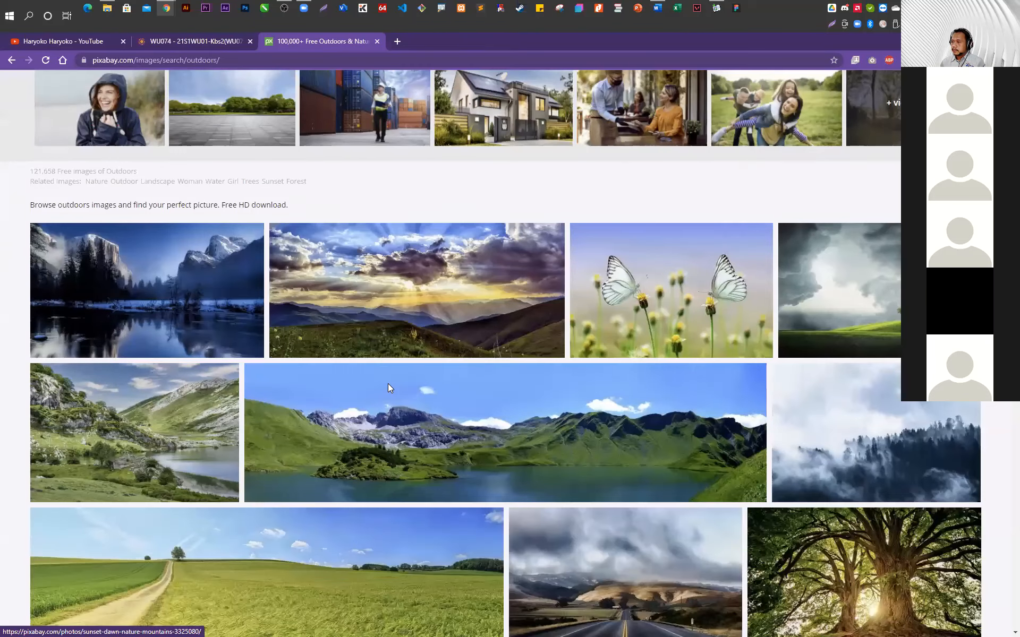
right_click(483, 323)
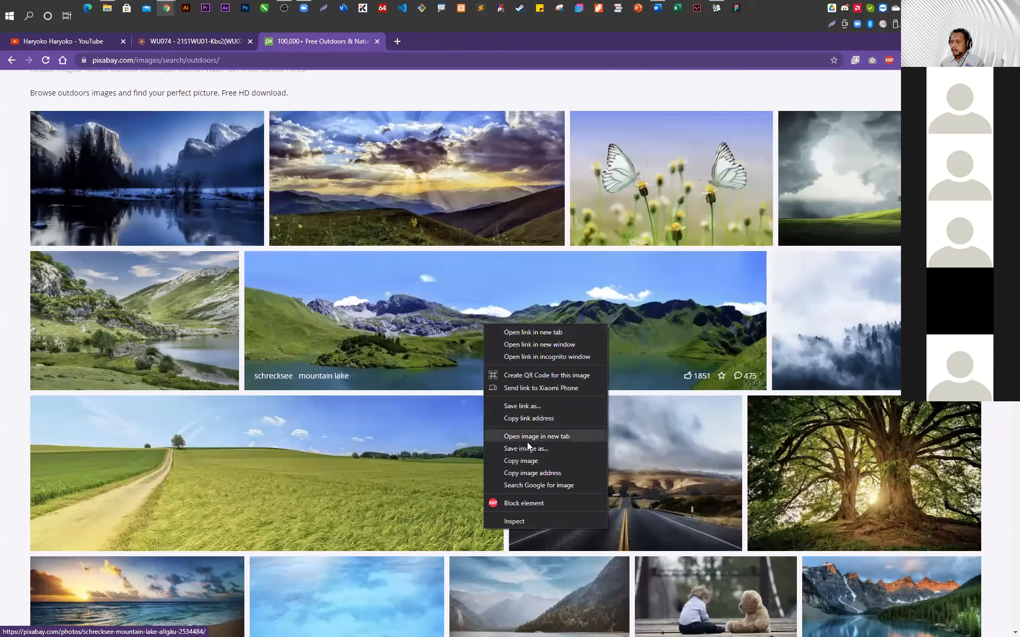
click(527, 460)
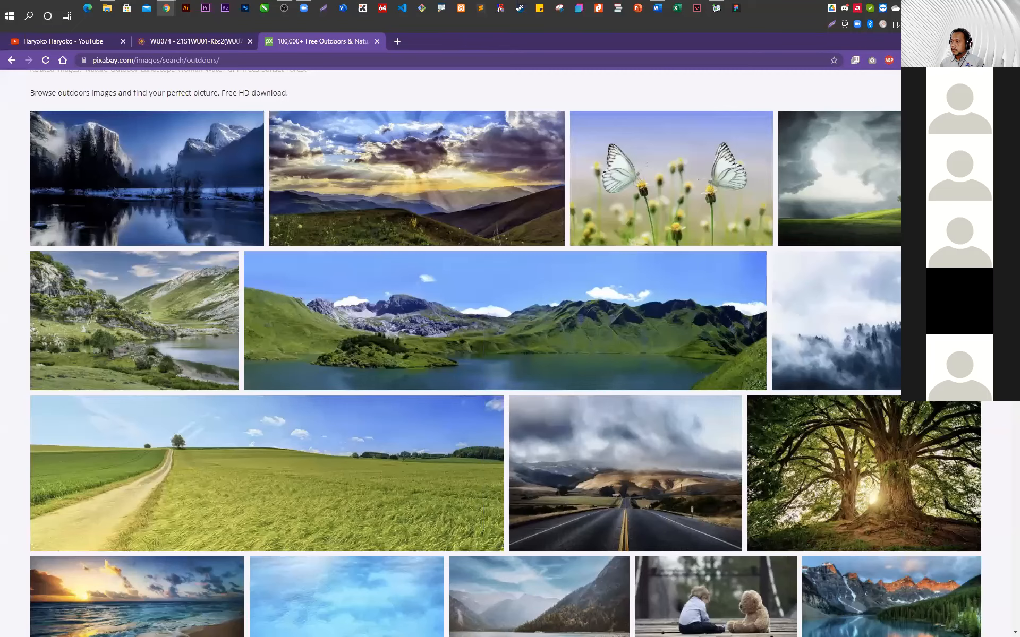
Switch back to Word, paste the mountain lake picture into section 3.1 and add an empty line below it
key(alt+Tab)
key(ctrl+v)
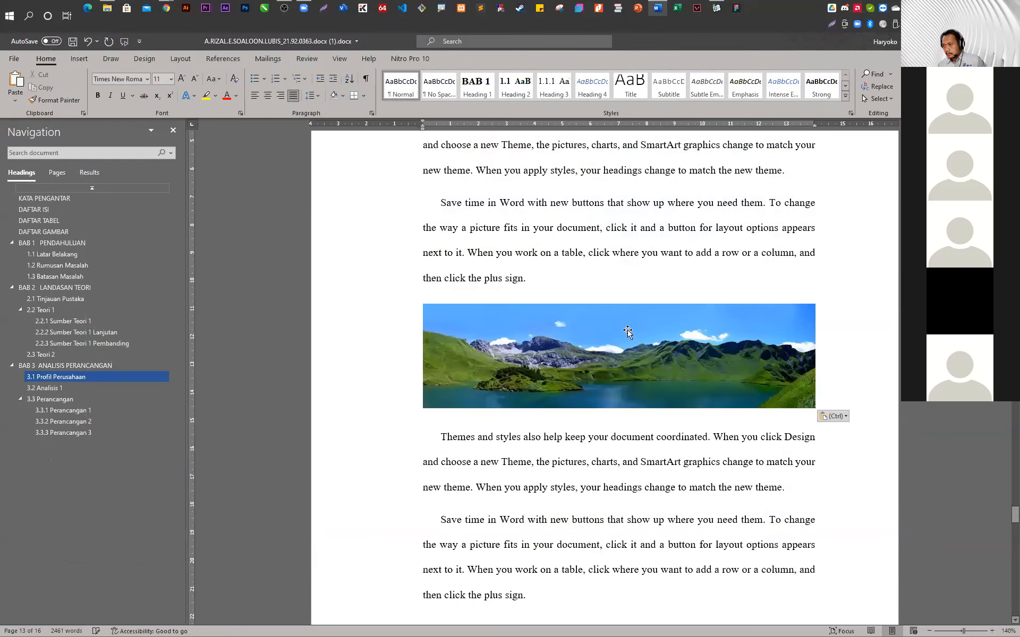
key(Return)
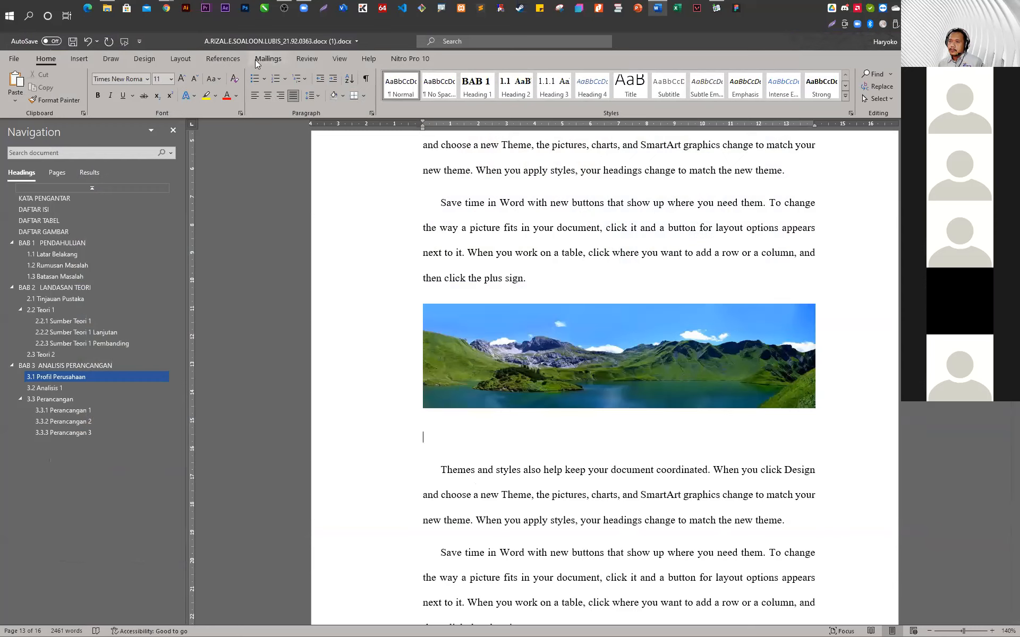
Insert a caption with the new label "Gambar 3." on the empty line below the mountain lake picture in section 3.1
click(219, 60)
click(384, 85)
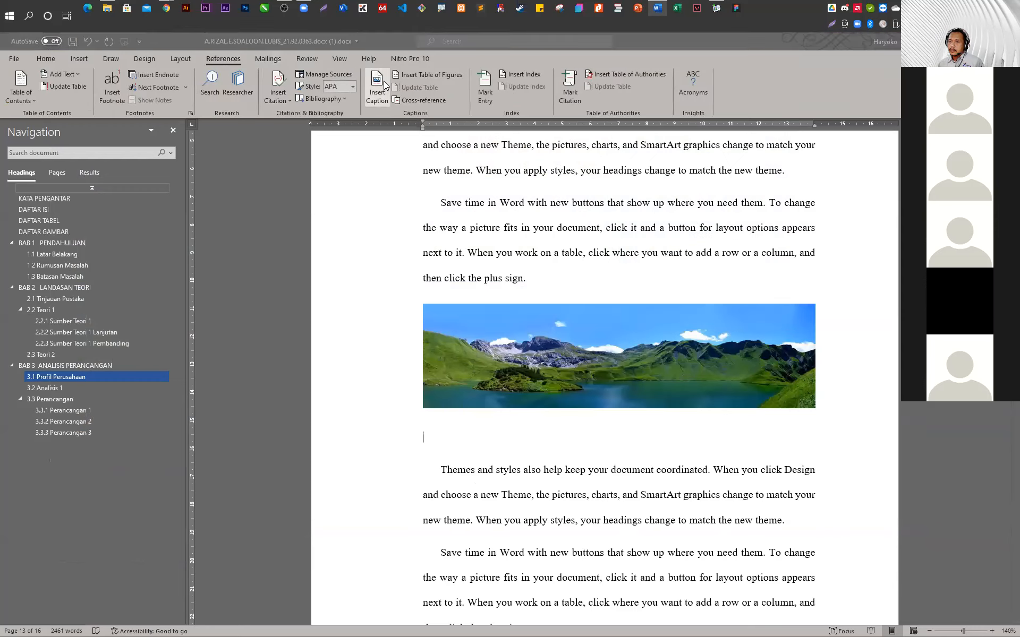
click(458, 359)
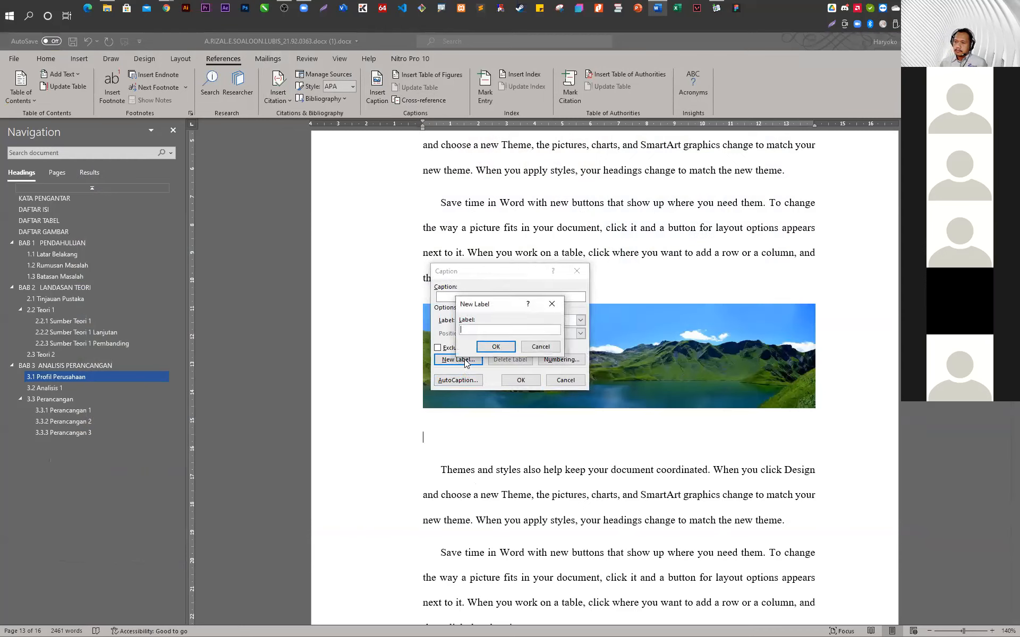
text(Gamb)
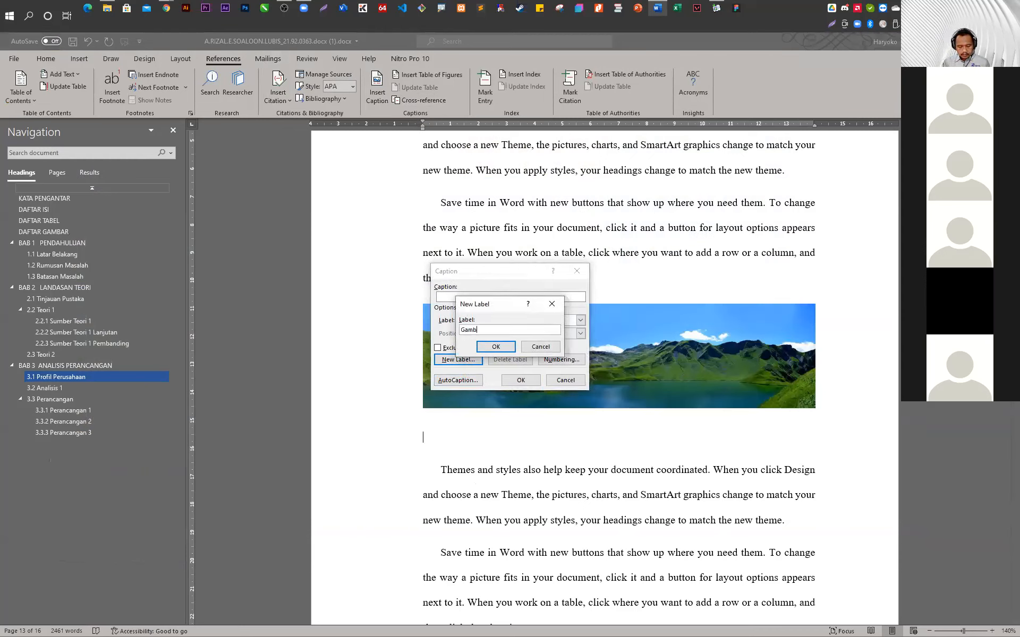
text(ar 3.)
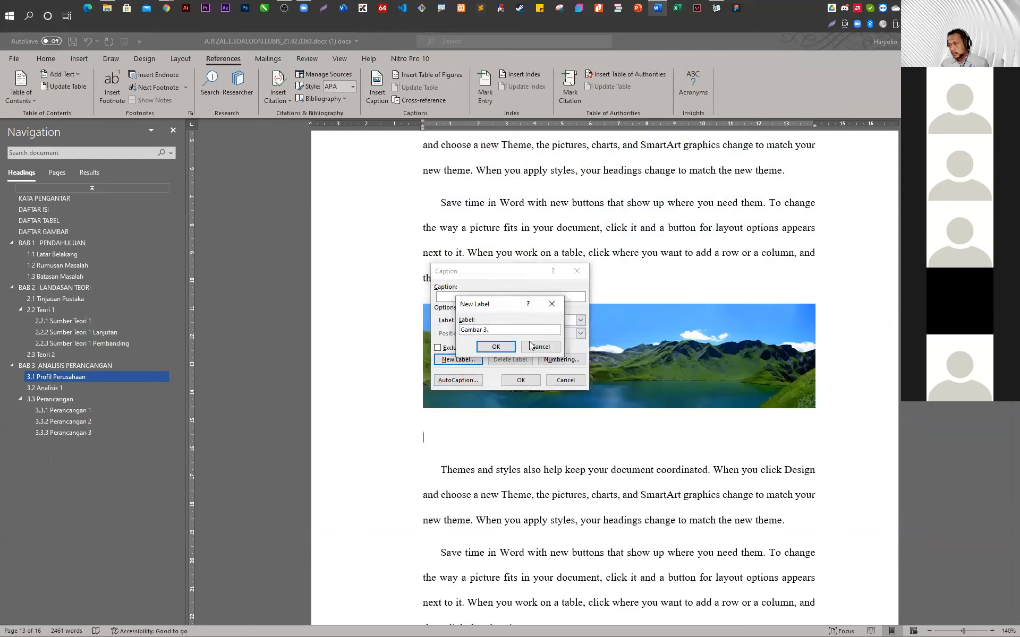
click(507, 348)
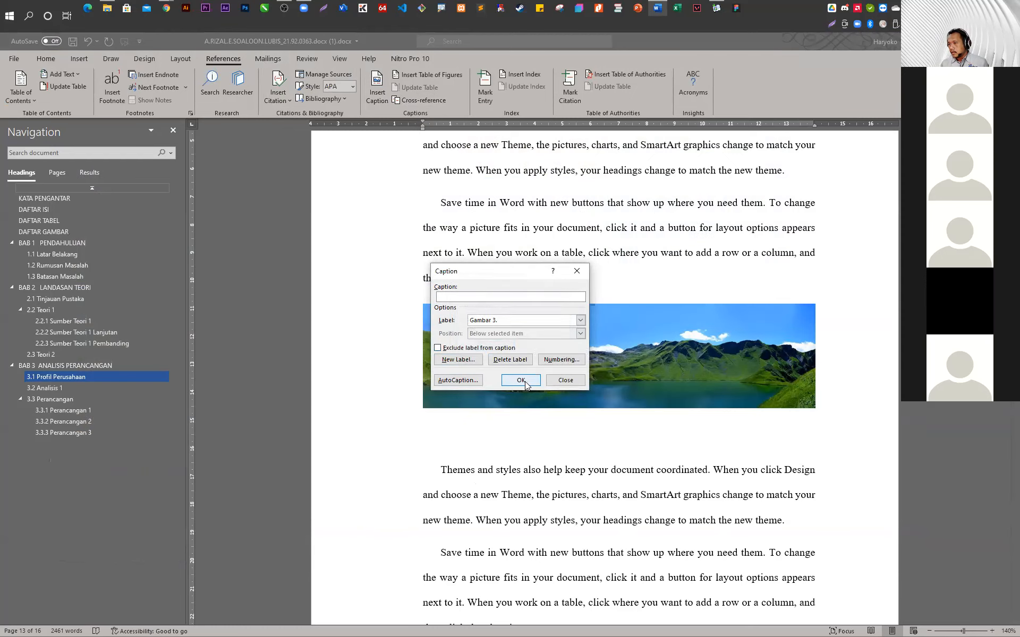
click(520, 380)
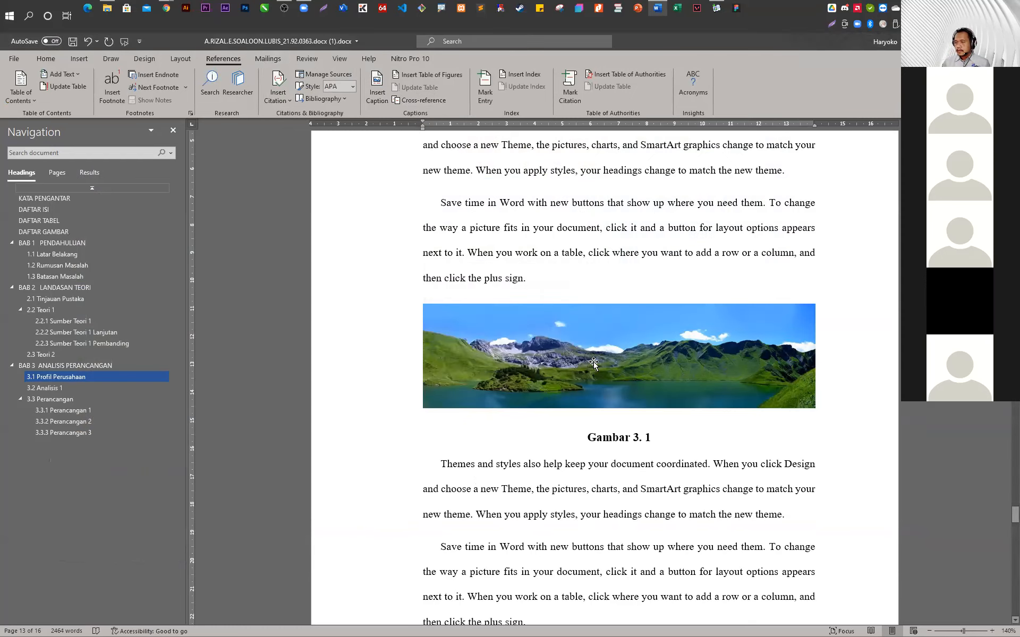
Add the title "Profil Perusahaan" after the number in the mountain lake picture's caption
scroll(593, 364, up, 3)
scroll(594, 362, down, 4)
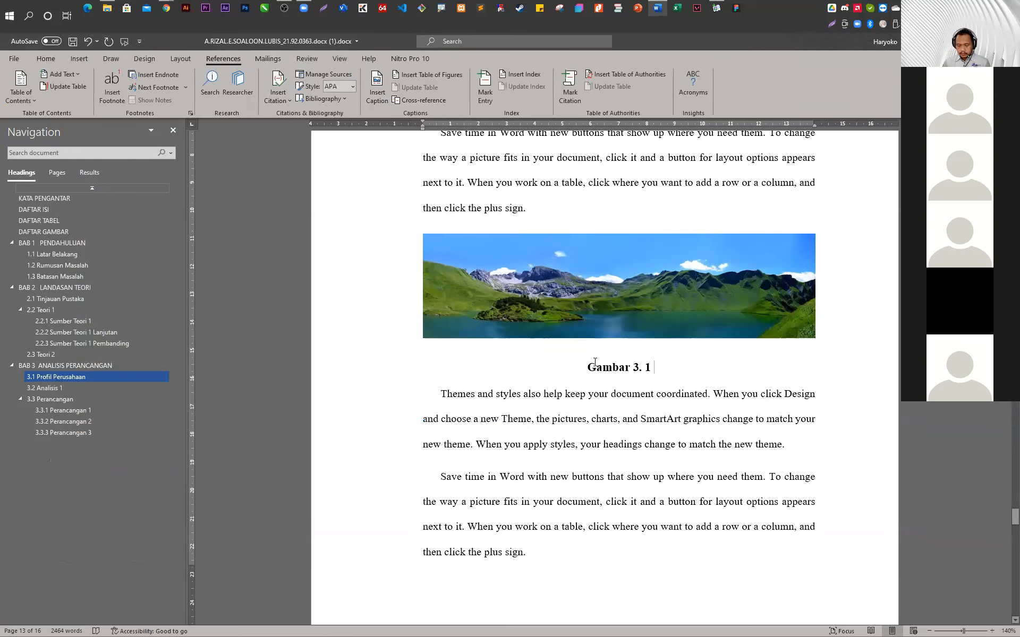
text(Prof)
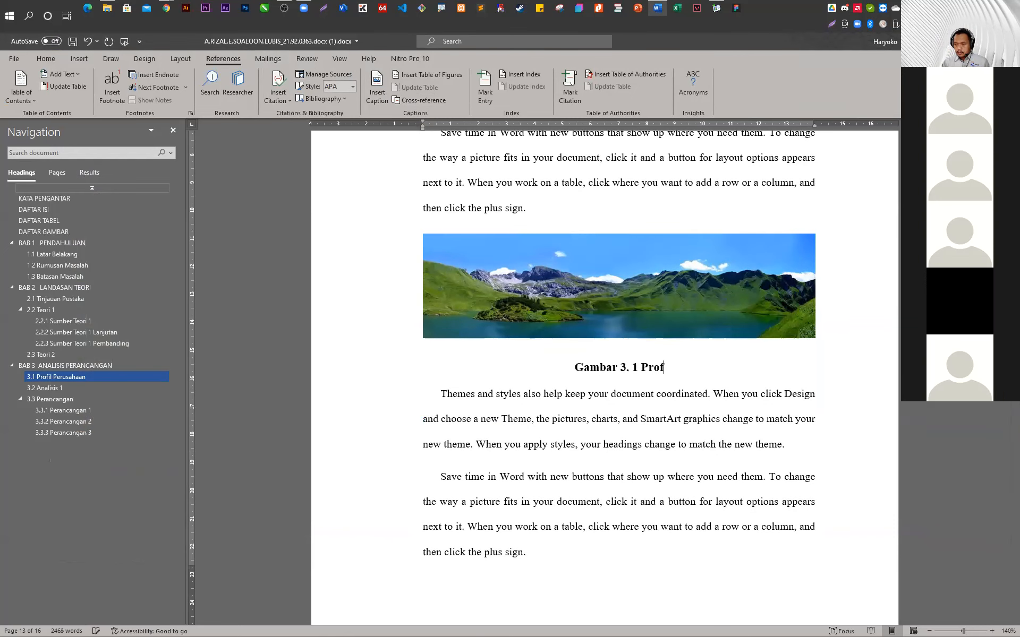
text(il Peru)
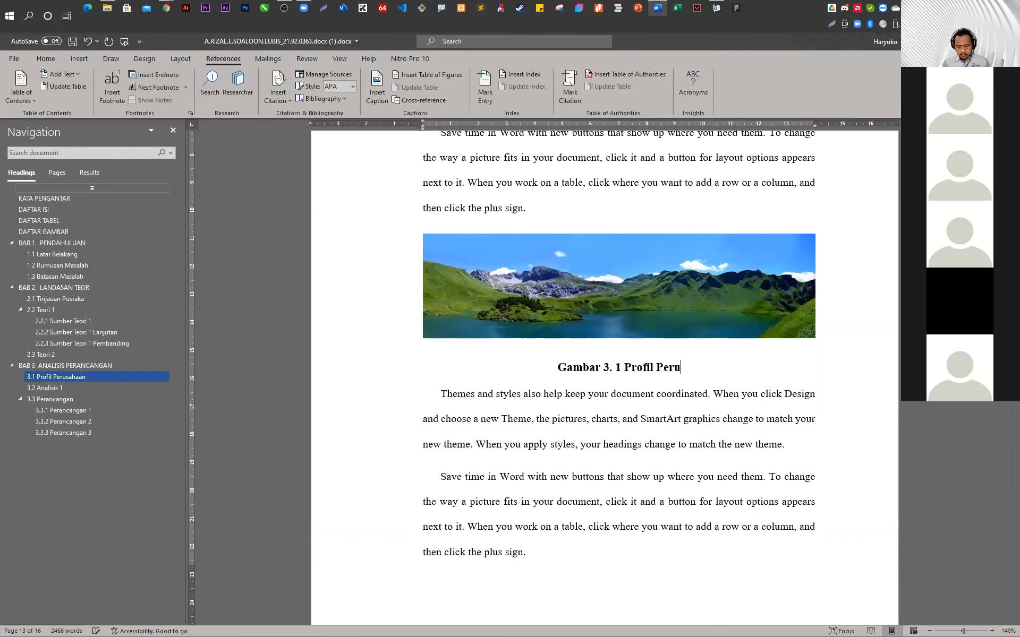
text(sahaan)
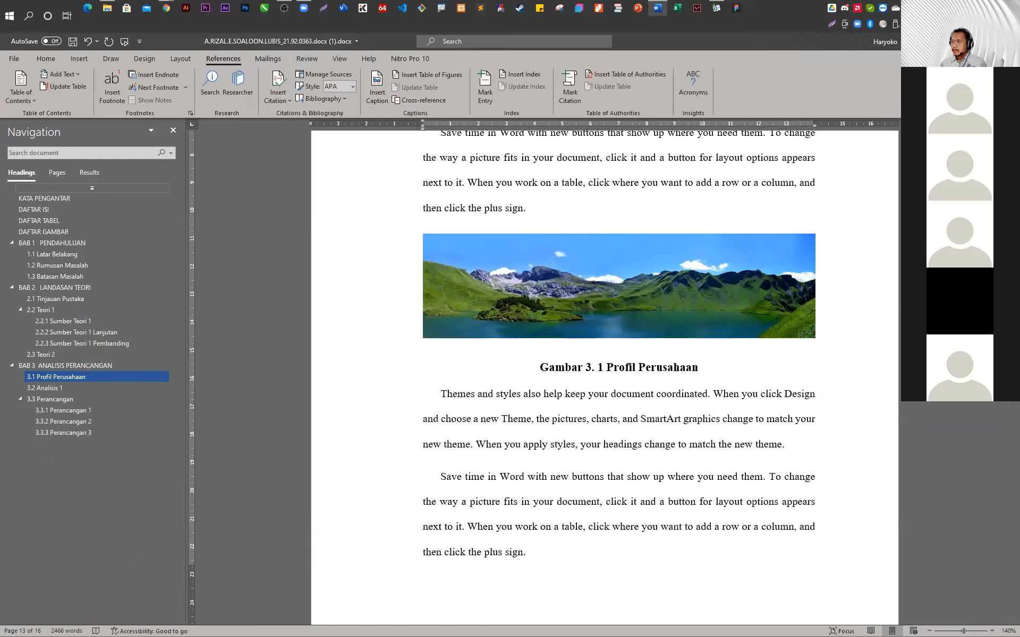
Insert a table of figures for the "Gambar 3." label below the Gambar 2. 1 entry on the DAFTAR GAMBAR page
click(57, 231)
click(818, 195)
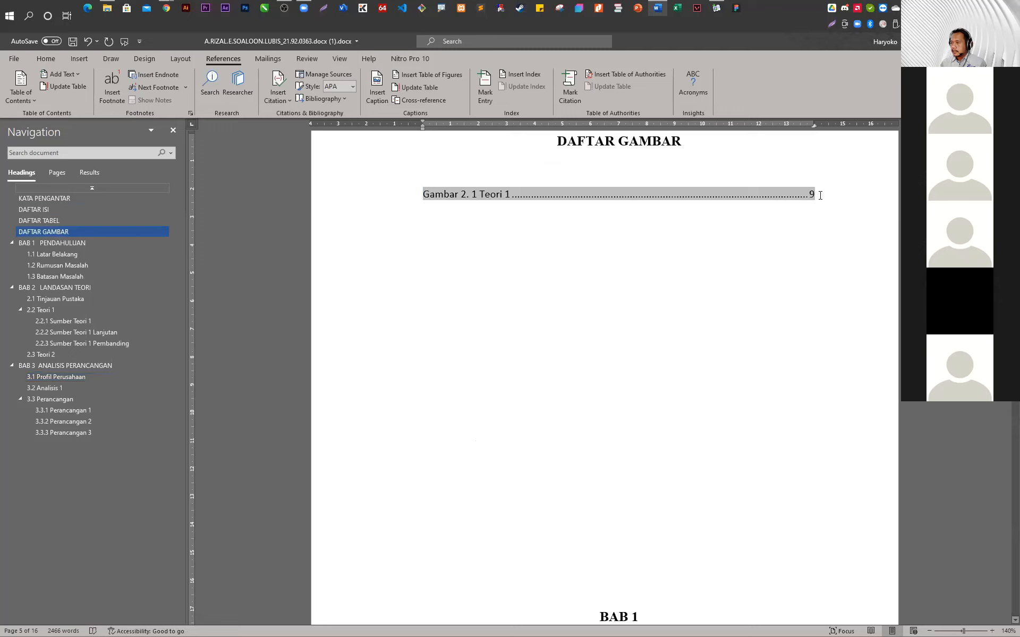
key(Down)
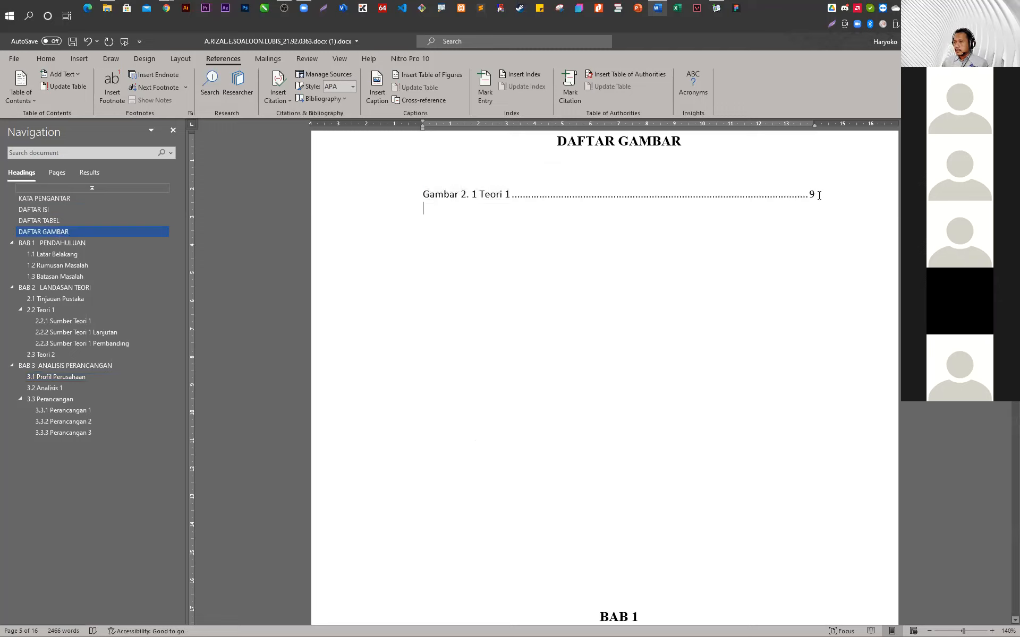
click(440, 74)
click(578, 439)
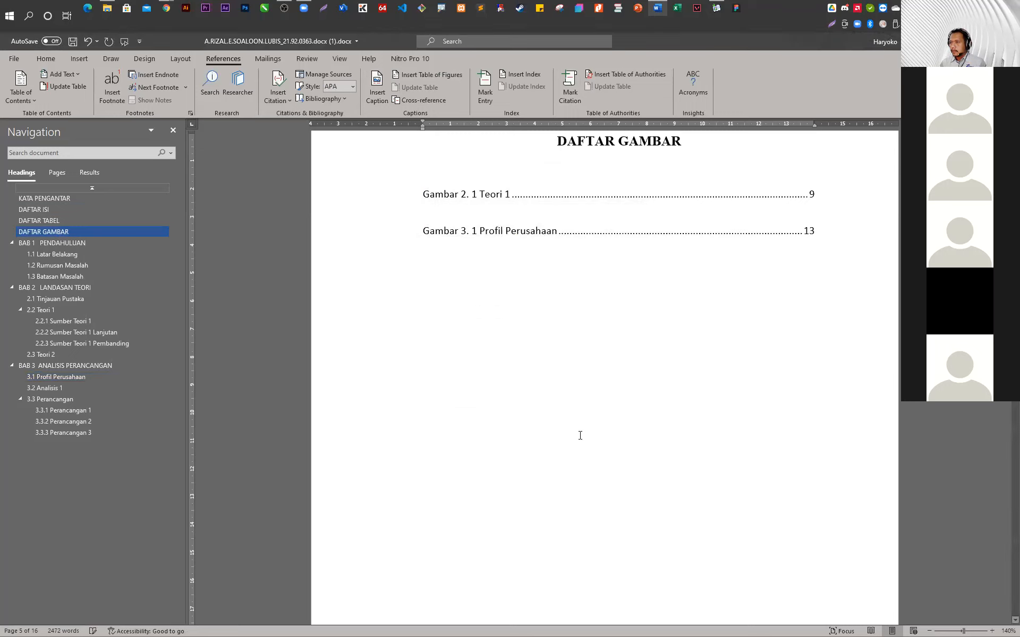
Remove the blank line between the Gambar 2. 1 and Gambar 3. 1 entries in DAFTAR GAMBAR
click(537, 218)
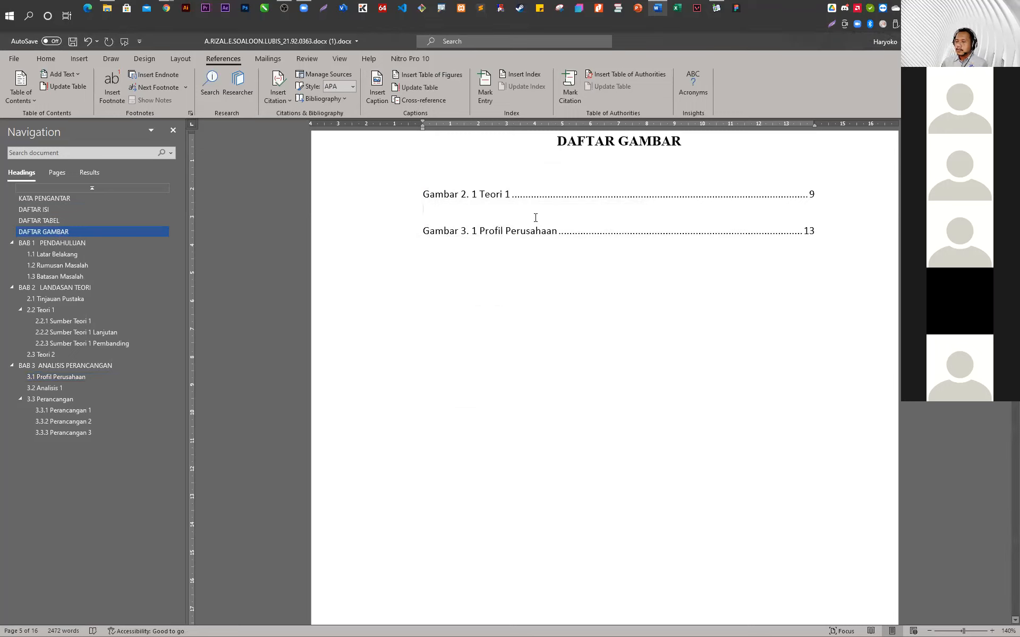
key(Up)
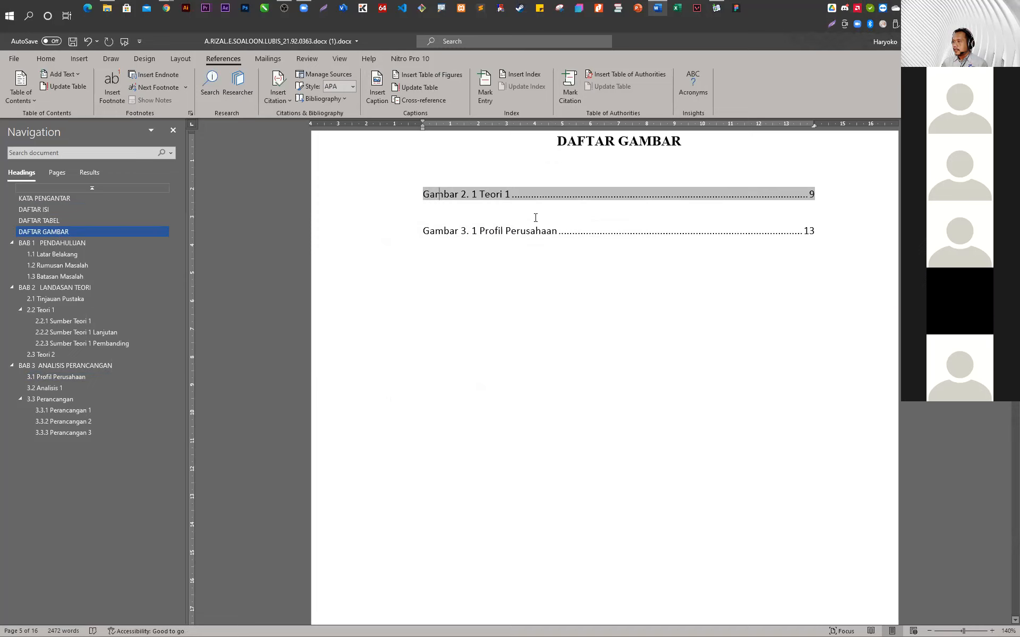
key(Down)
key(Down)
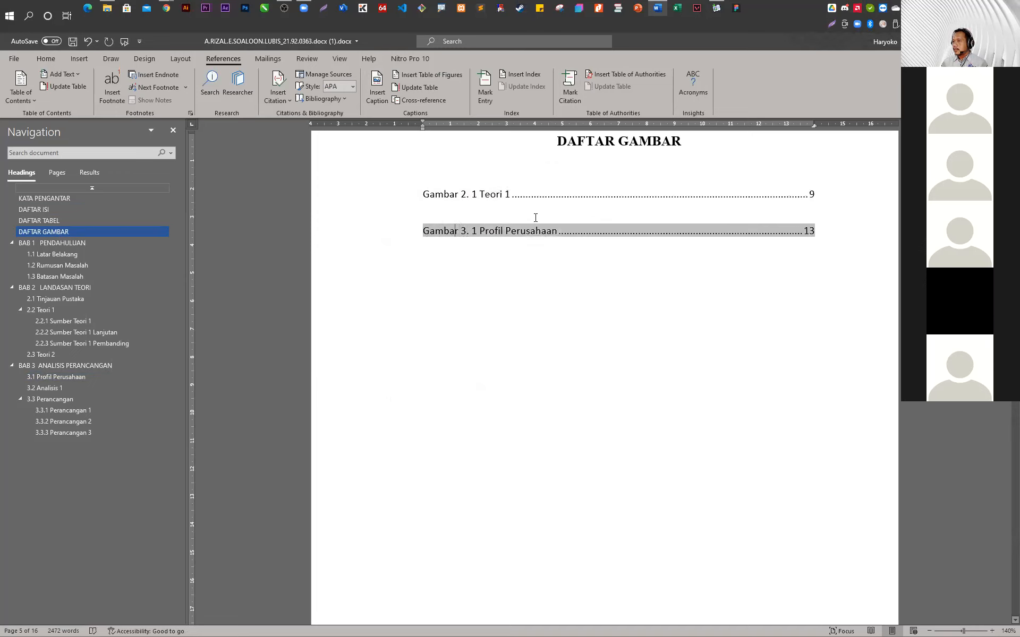
key(Left)
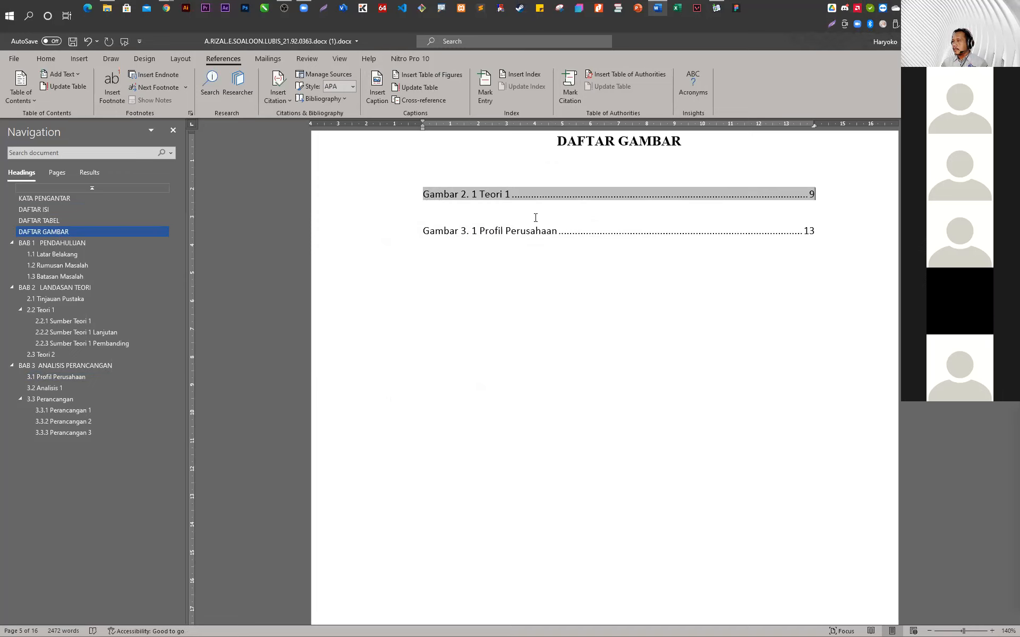
key(Delete)
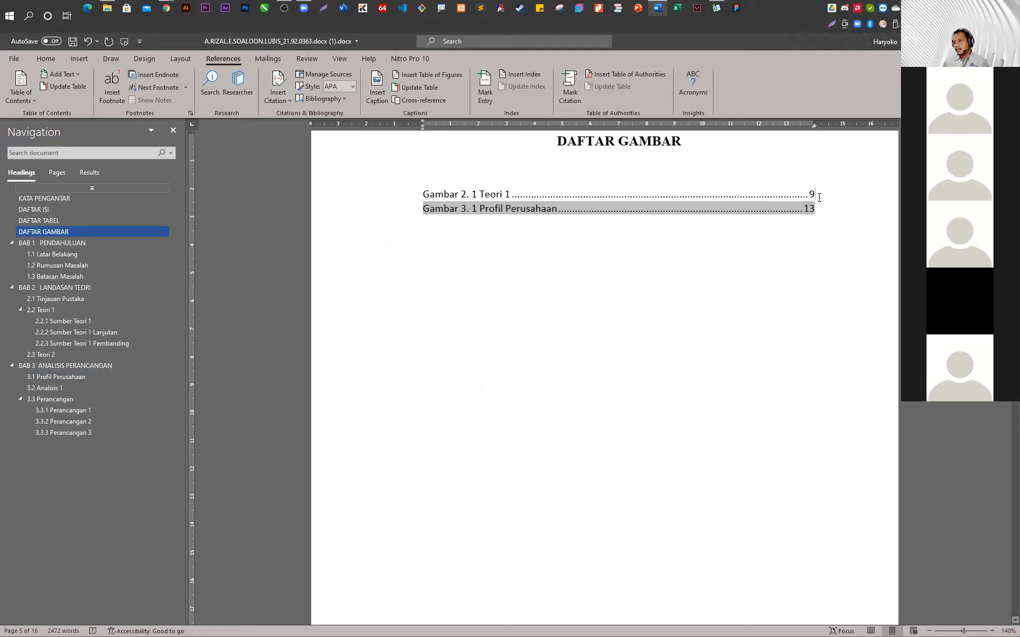
click(662, 340)
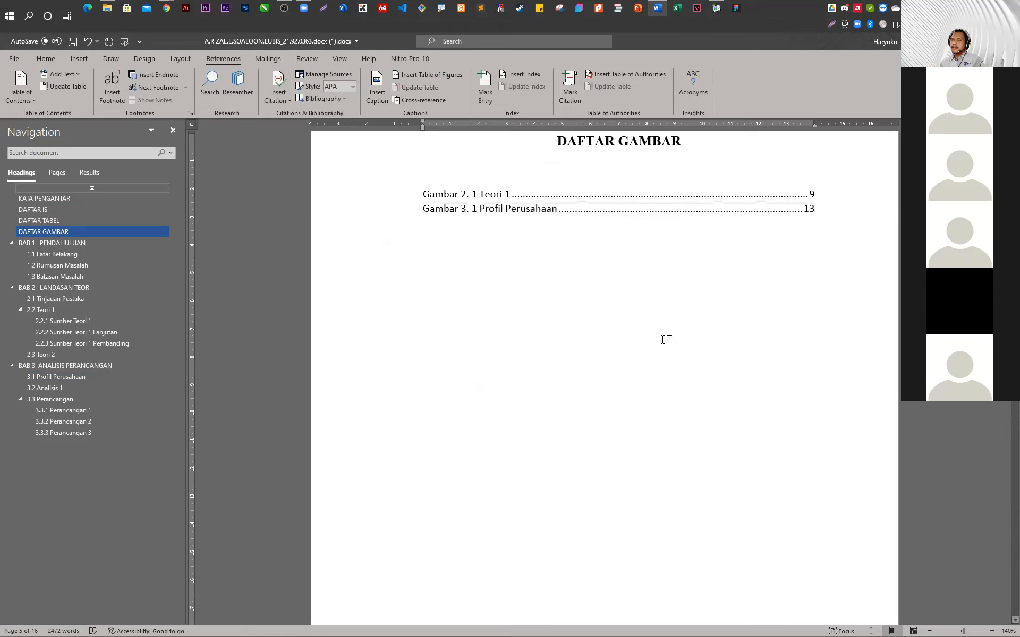
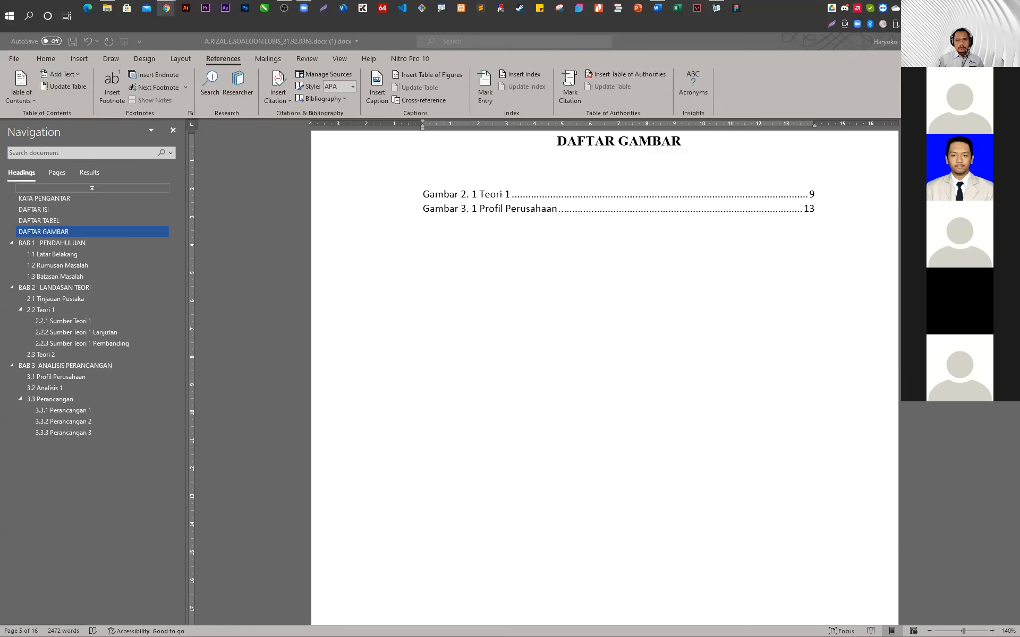
Switch to Chrome, load the WASKITA dashboard and open the course WU073 - KOMPUTER BISNIS 1
text(wa)
key(Return)
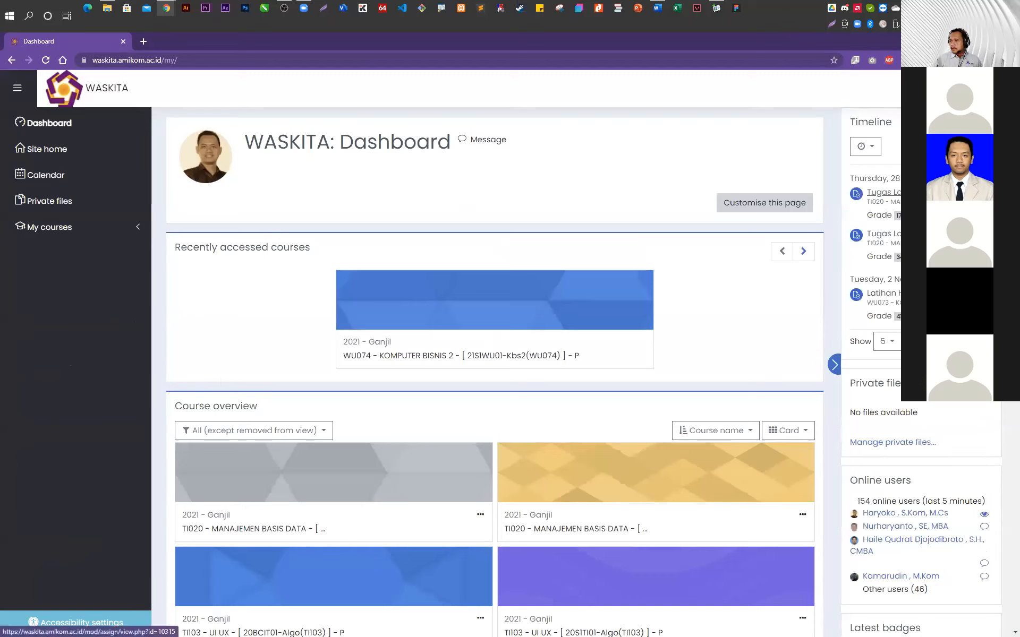
click(64, 227)
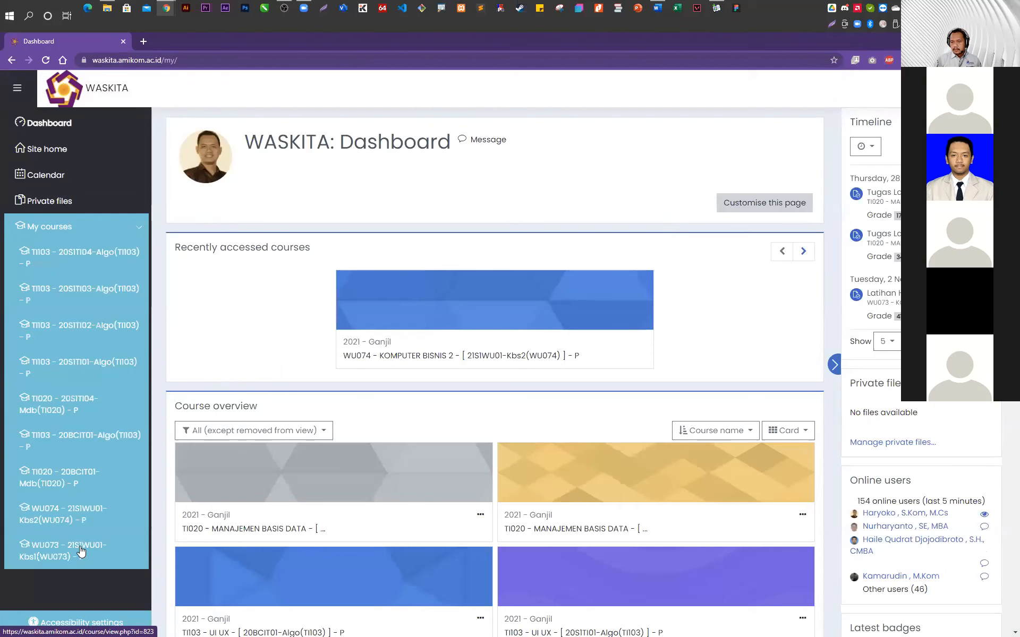
click(80, 551)
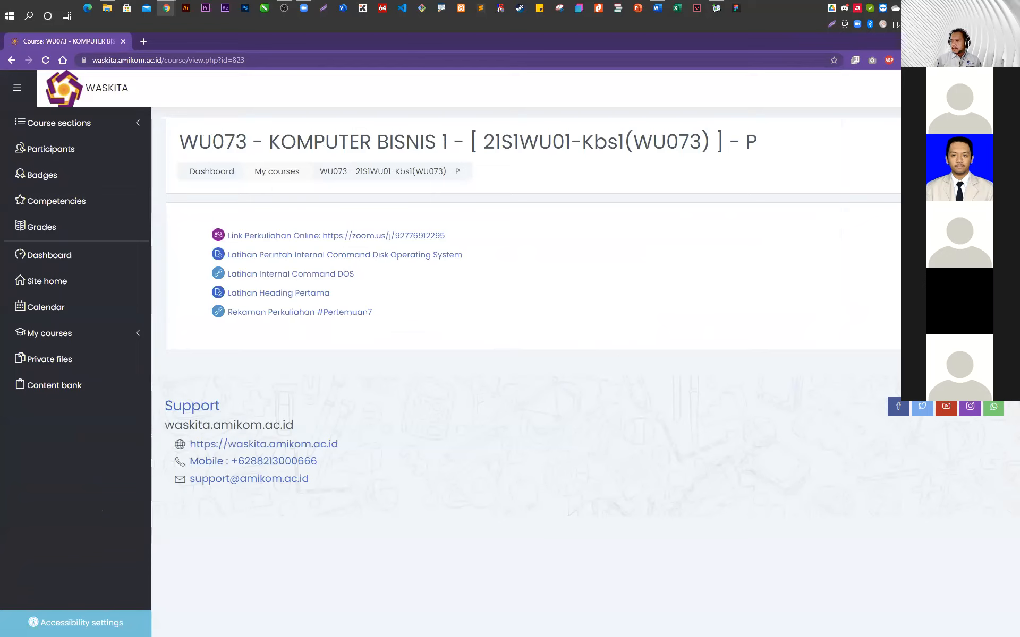
Enable editing for the WU073 course and start adding a new Assignment activity
key(F5)
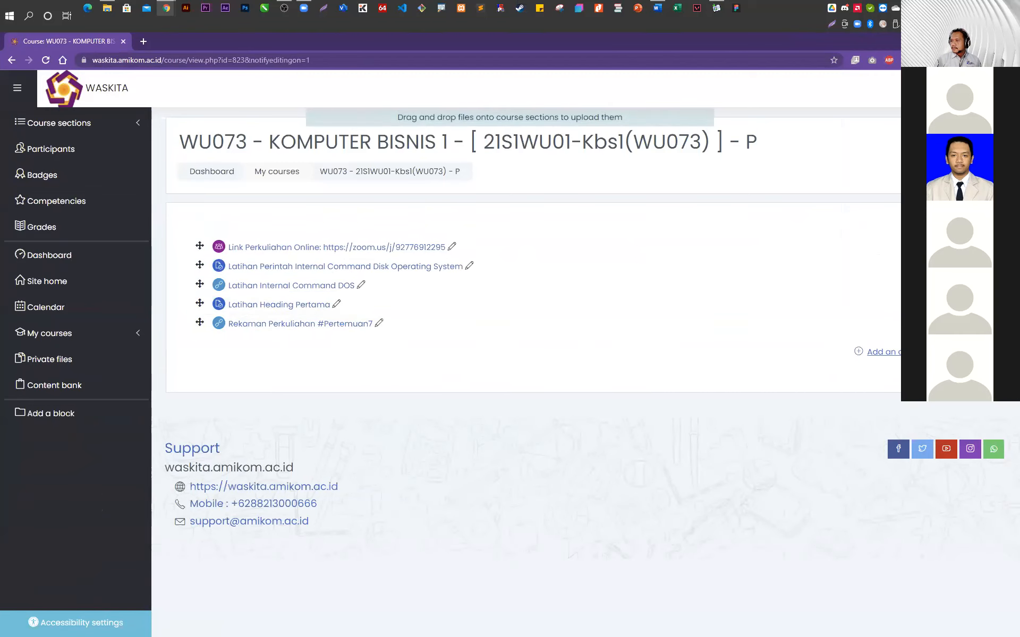
click(873, 352)
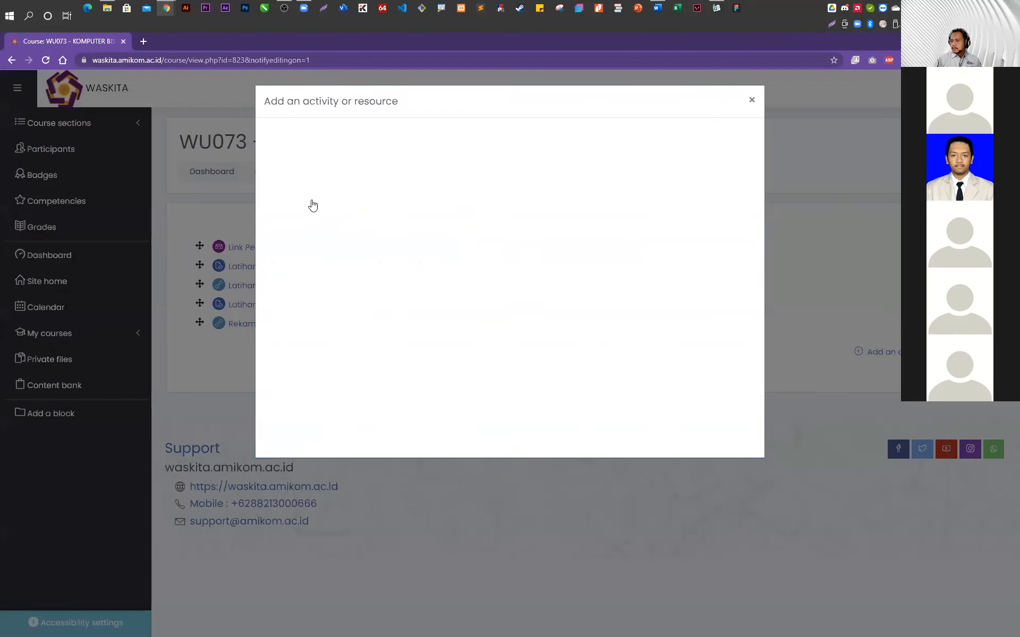
click(312, 205)
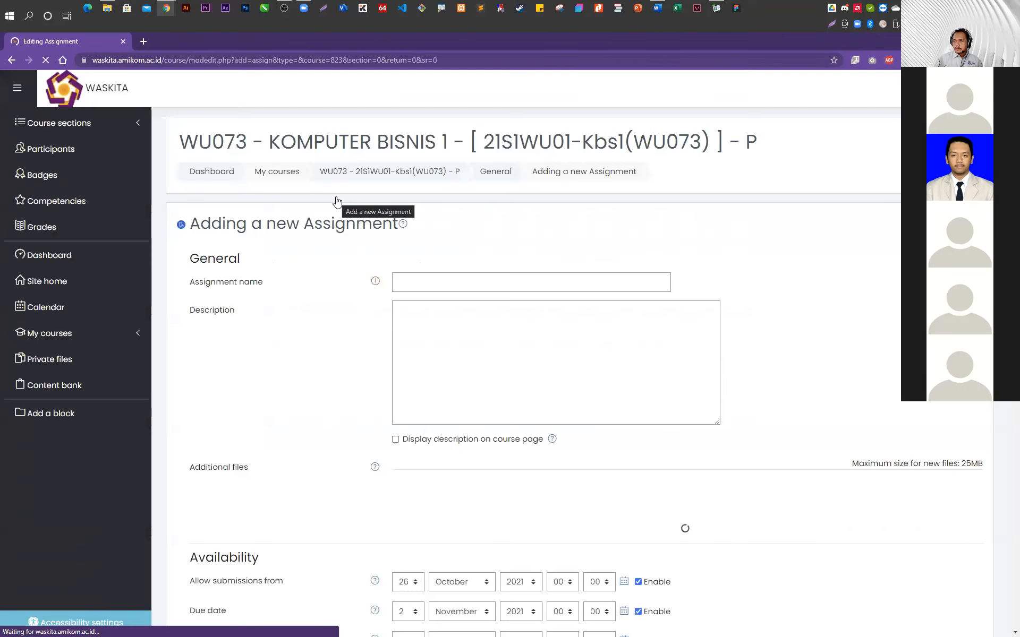
Name the new assignment "Latihan Caption (Daftar Tabel & Gambar Otomatis)"
click(413, 278)
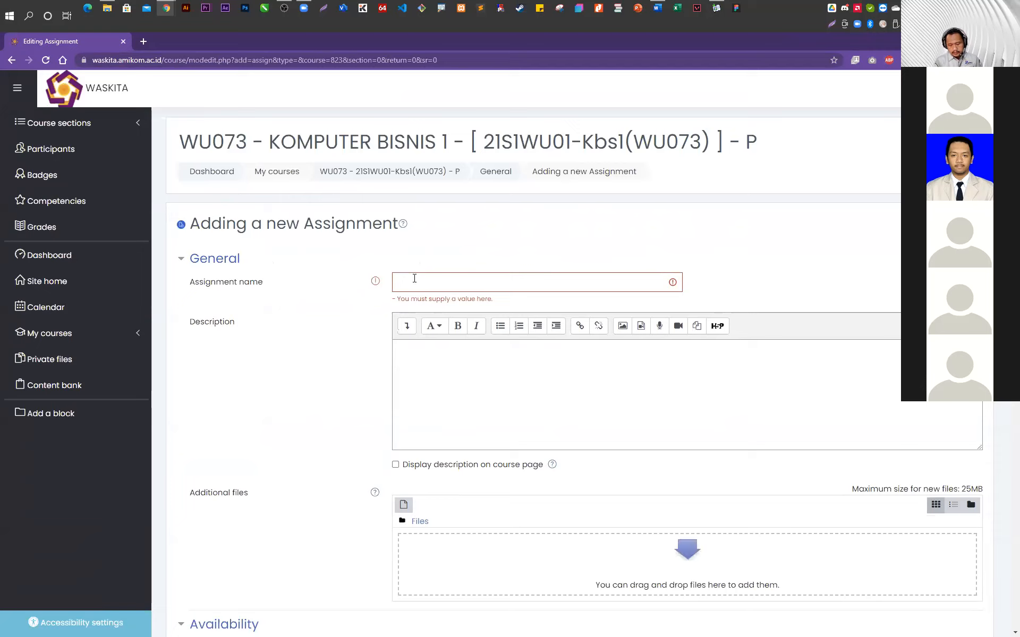
click(414, 278)
text(Latihan)
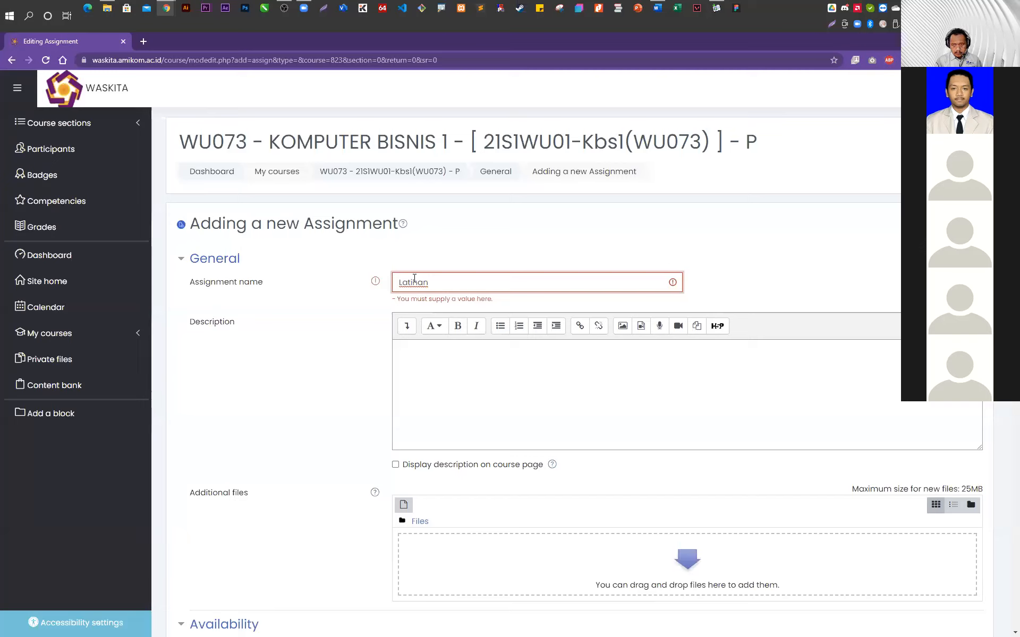
text(Caption (D)
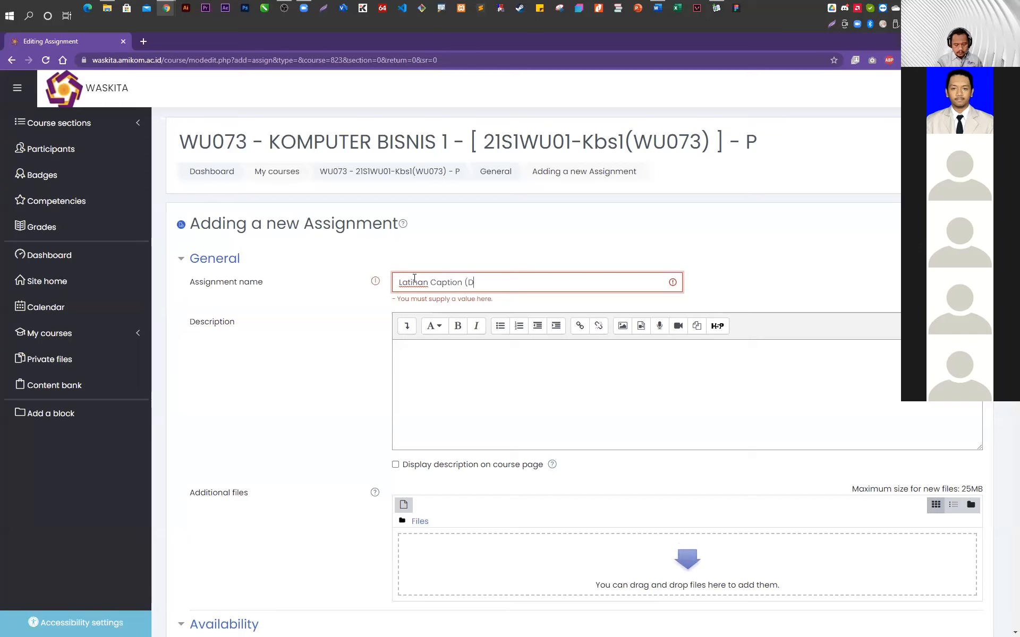
text(aftar Tab)
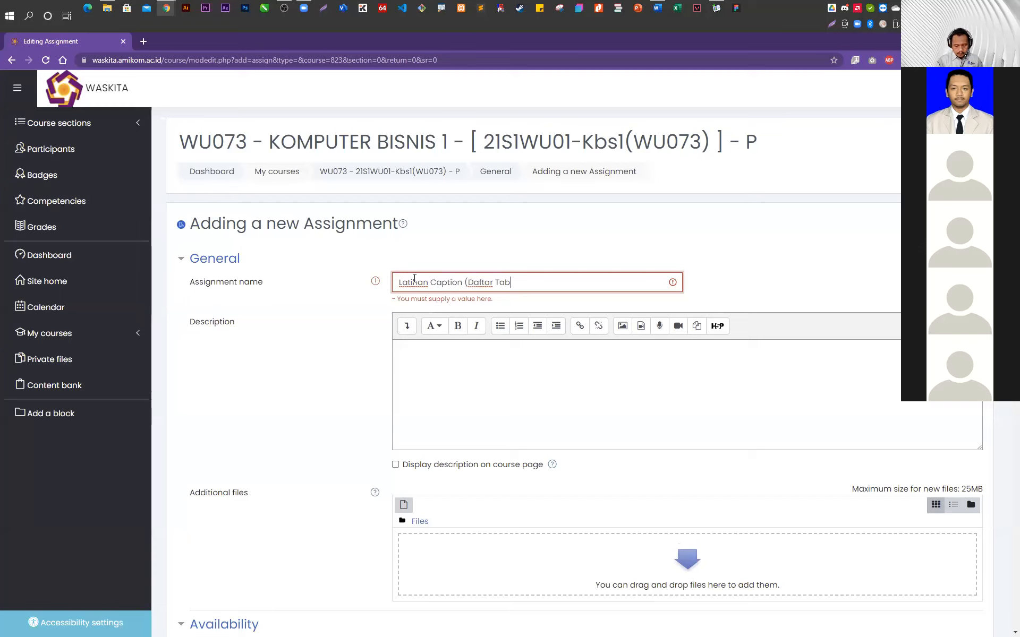
text(el & )
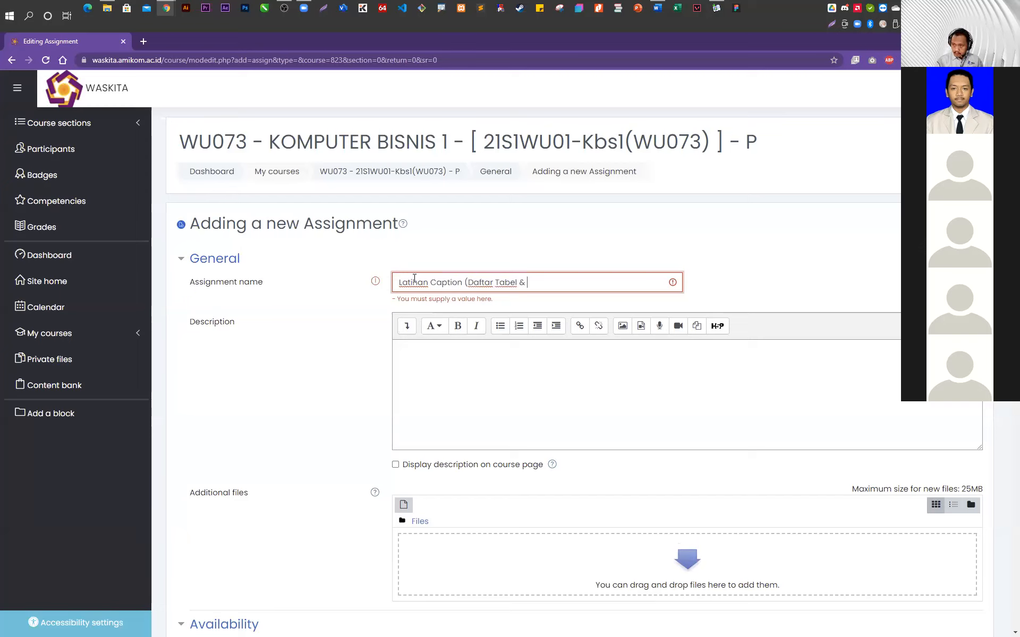
text(TGamba)
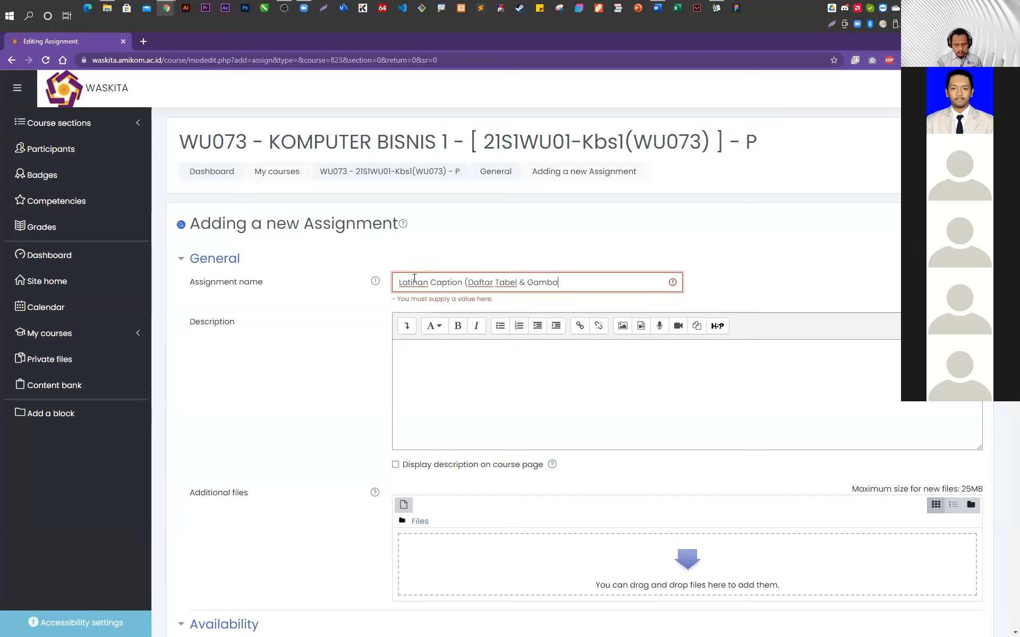
text(r Otomatis))
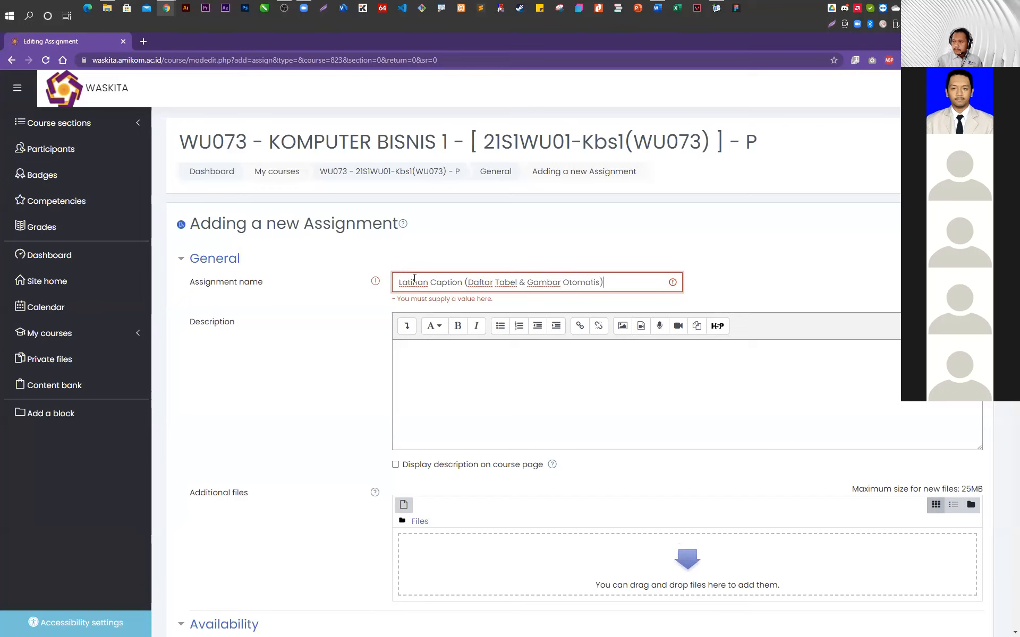
Copy the assignment name into the Description as its first line, "Latihan Caption (Daftar Tabel & Gambar Otomatis)"
click(562, 377)
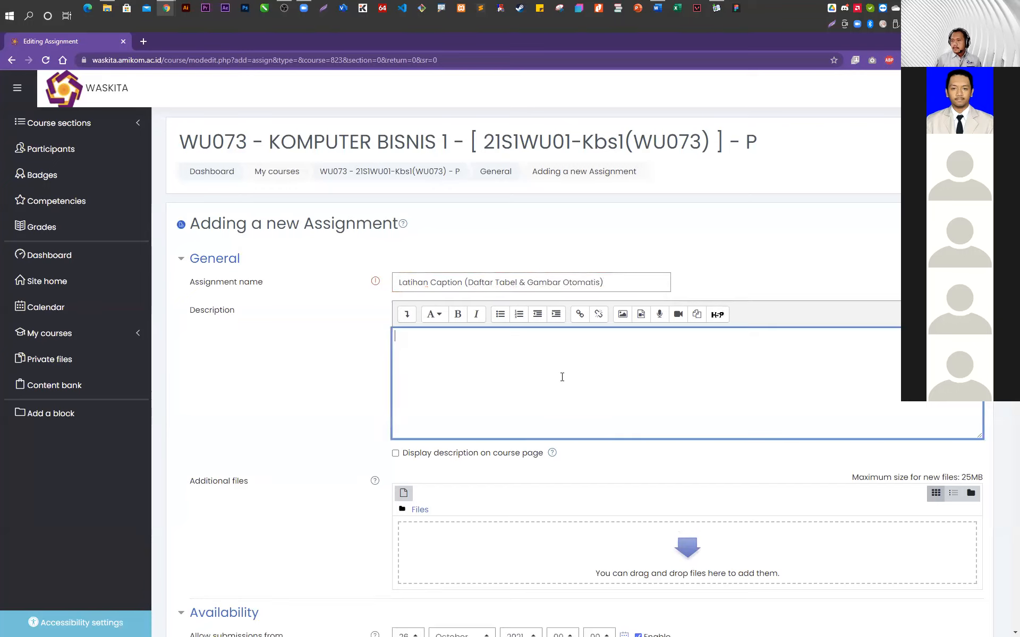
triple_click(616, 282)
key(ctrl+c)
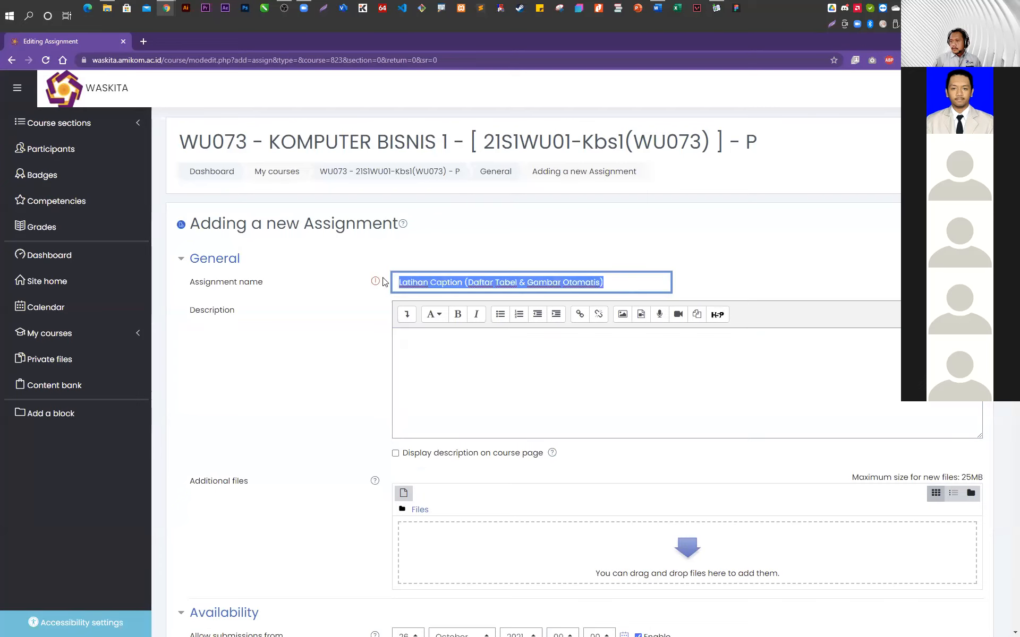
click(445, 355)
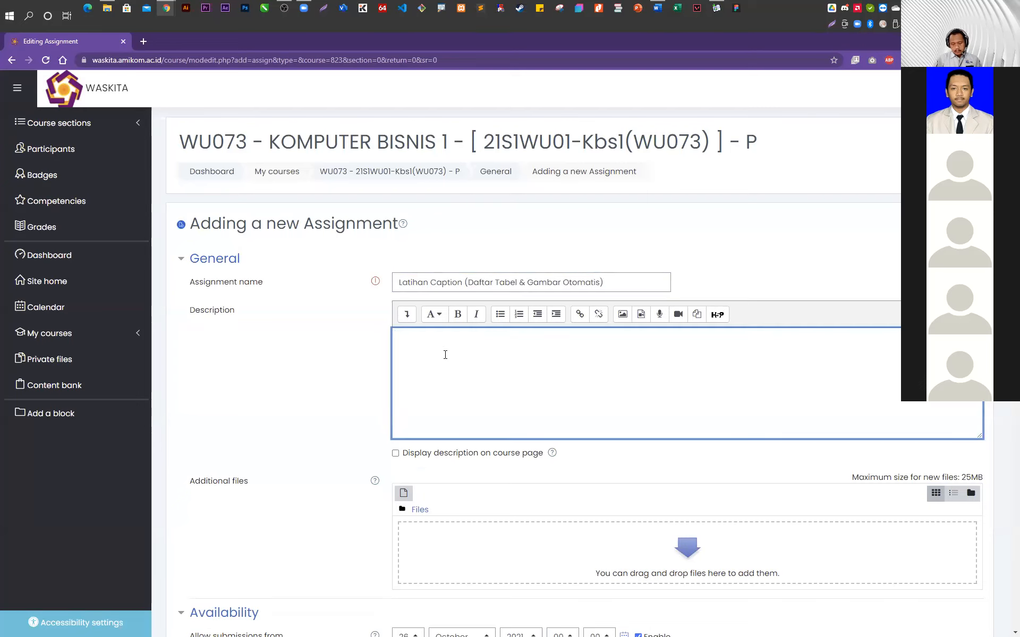
key(ctrl+v)
Add a second line to the description reading "minimal 3 gambar & tabel di BAB 2 dan Bab 3."
text(m)
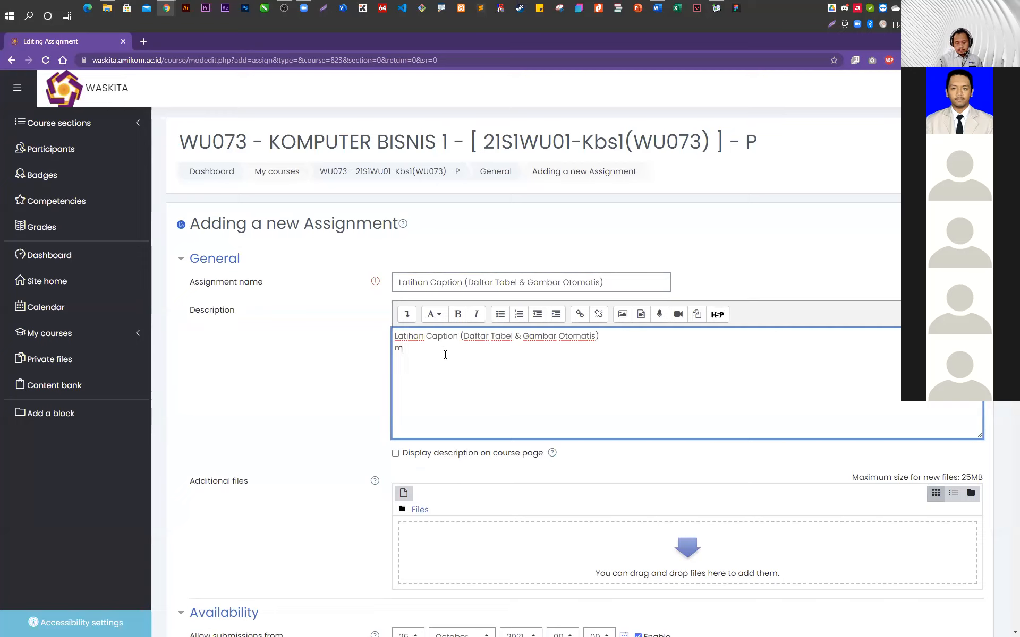
text(inimal )
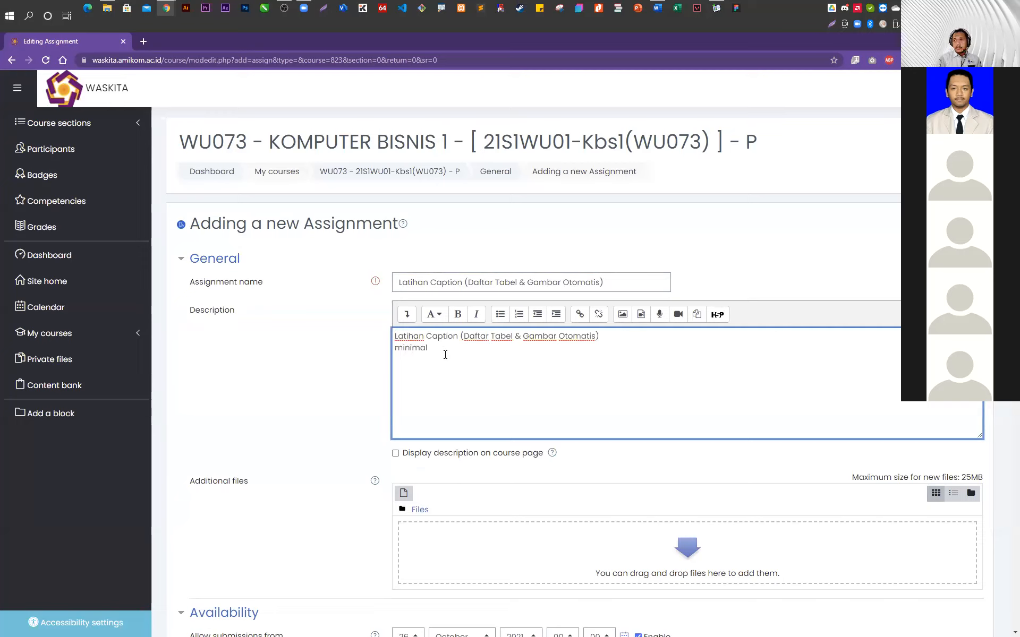
text(3 gambar )
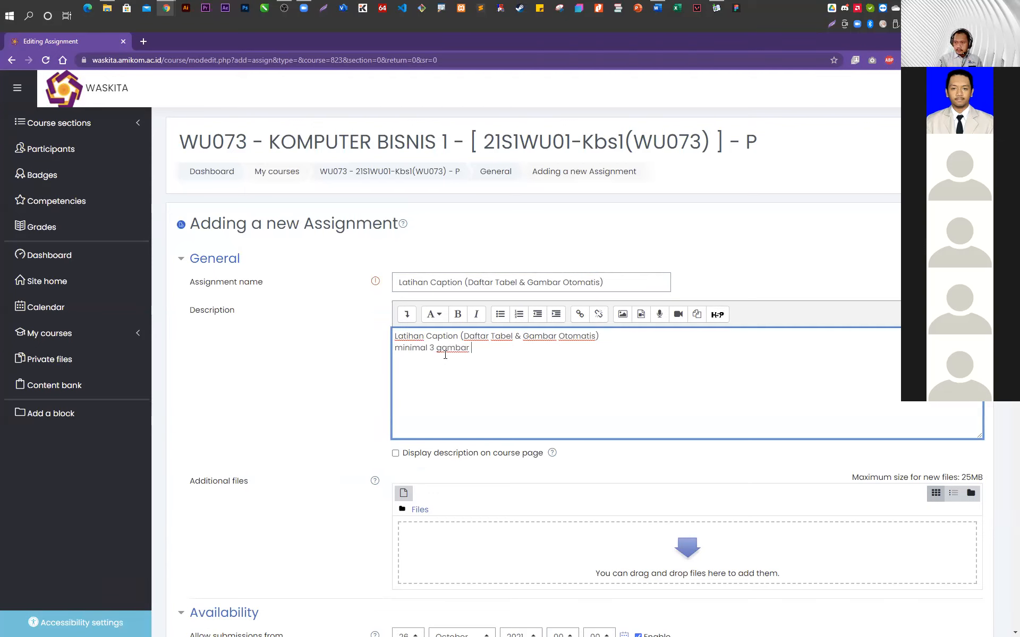
text(d)
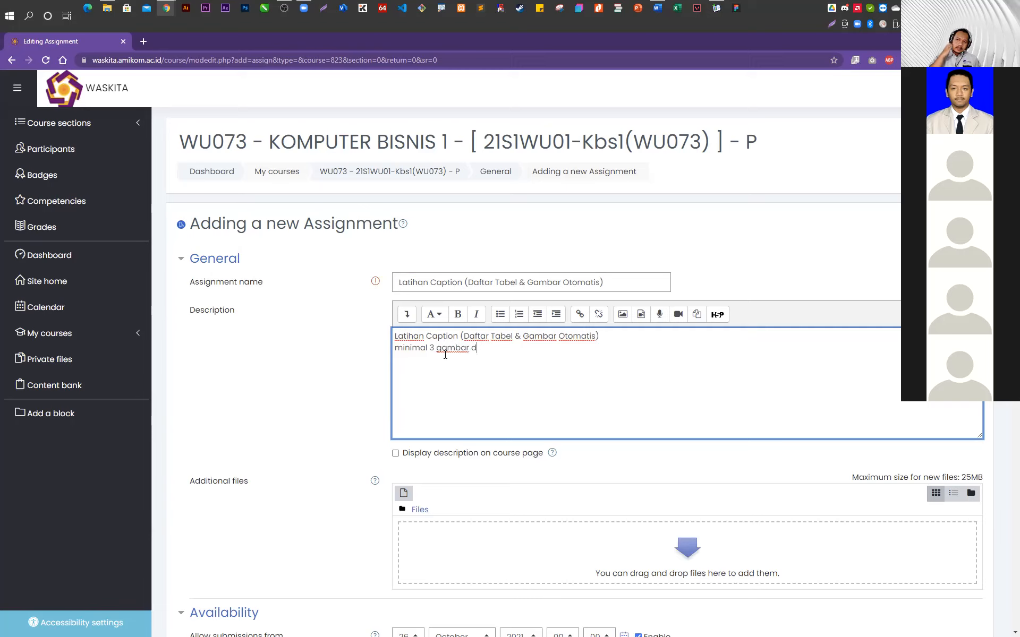
key(BackSpace)
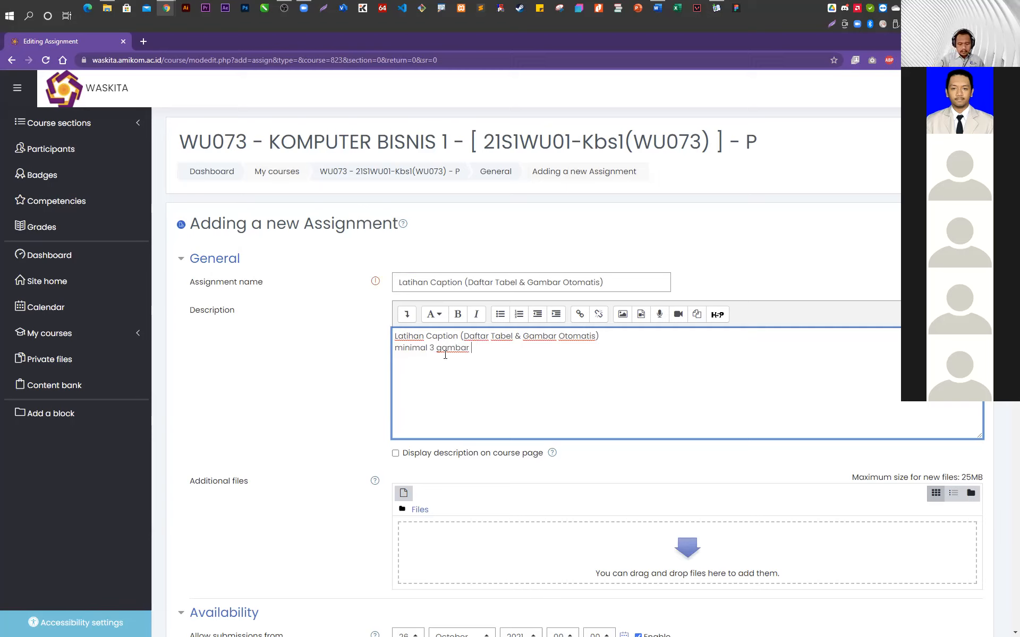
text(& tabel di BAB )
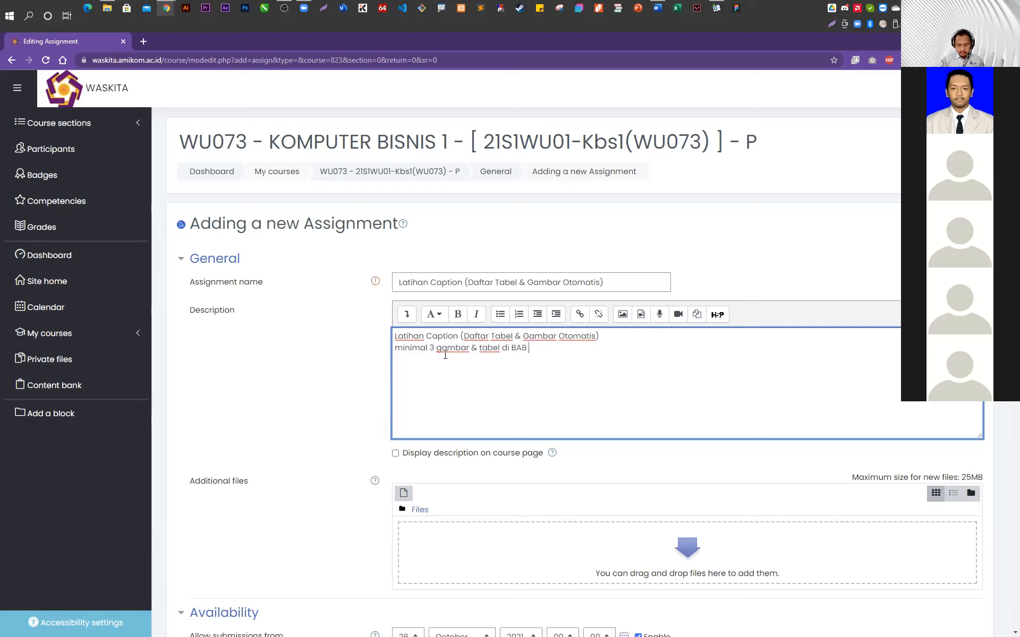
text(2 )
text(D)
key(BackSpace)
text(nd)
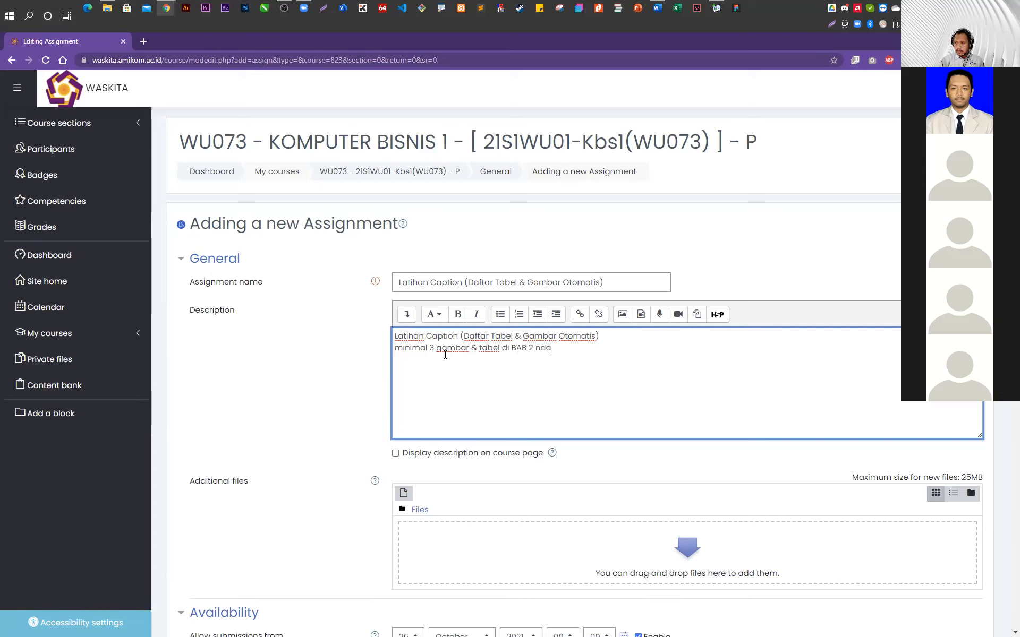
key(BackSpace)
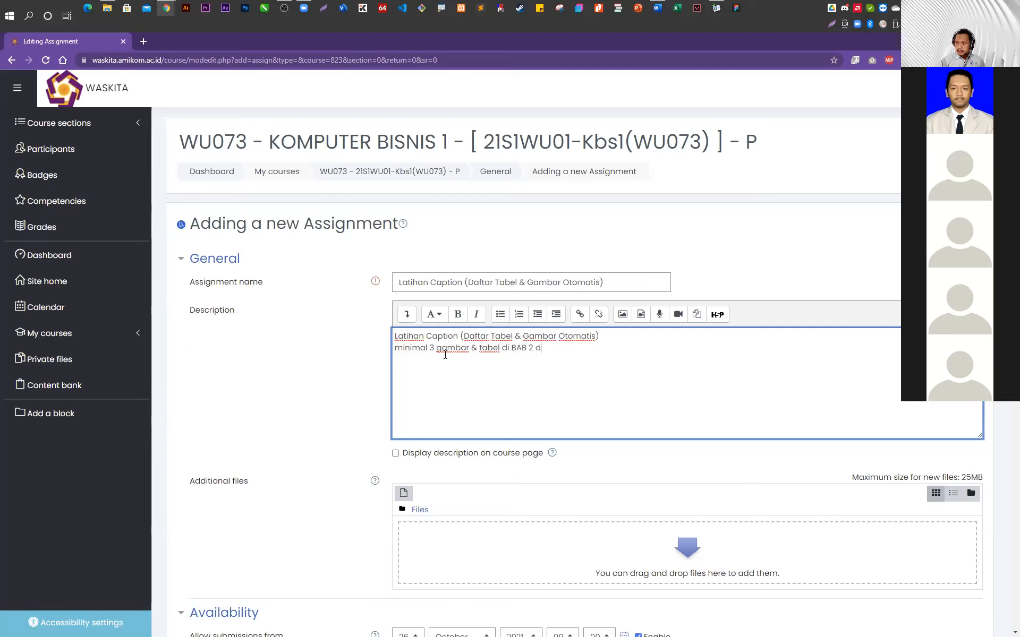
text(dan Bab 3)
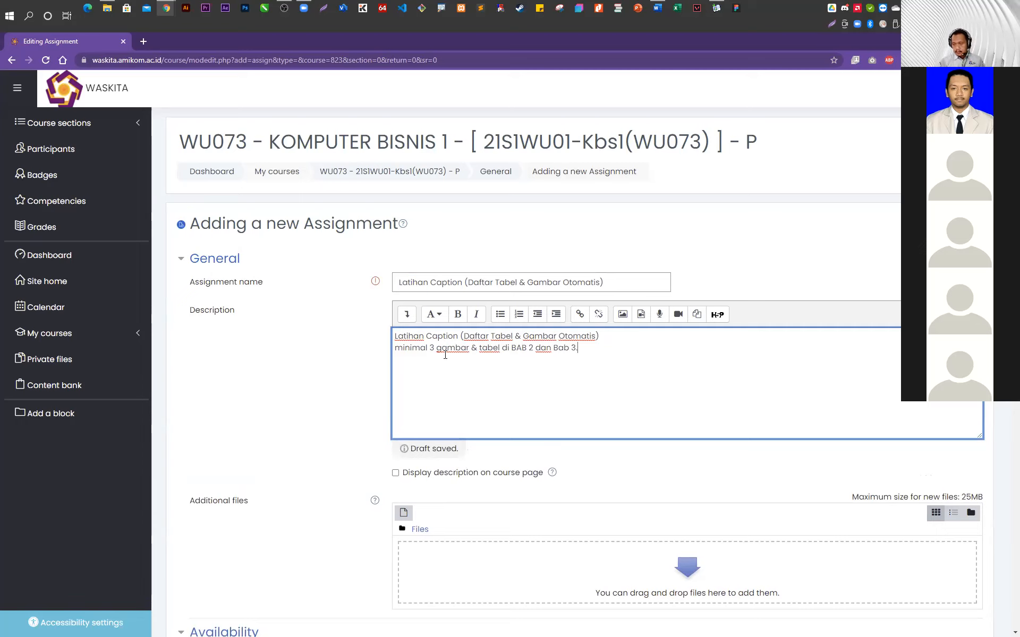
text(.)
Add a third line to the description reading "ada salah satau Tabel yang terpotong/terpisah di beda halaman."
key(Return)
text(ada s)
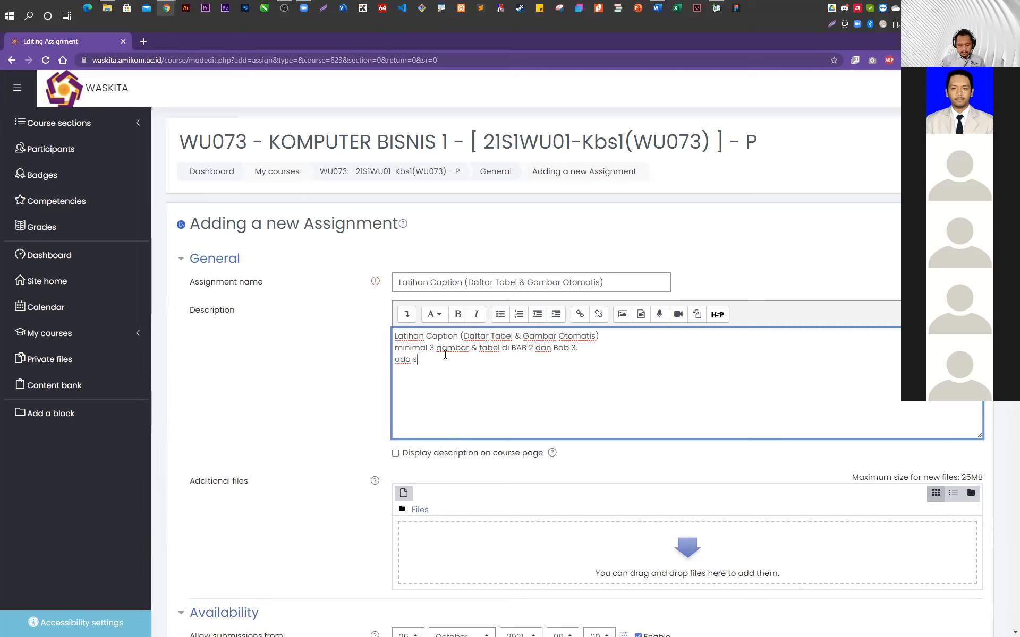
text(alah satau Tabel)
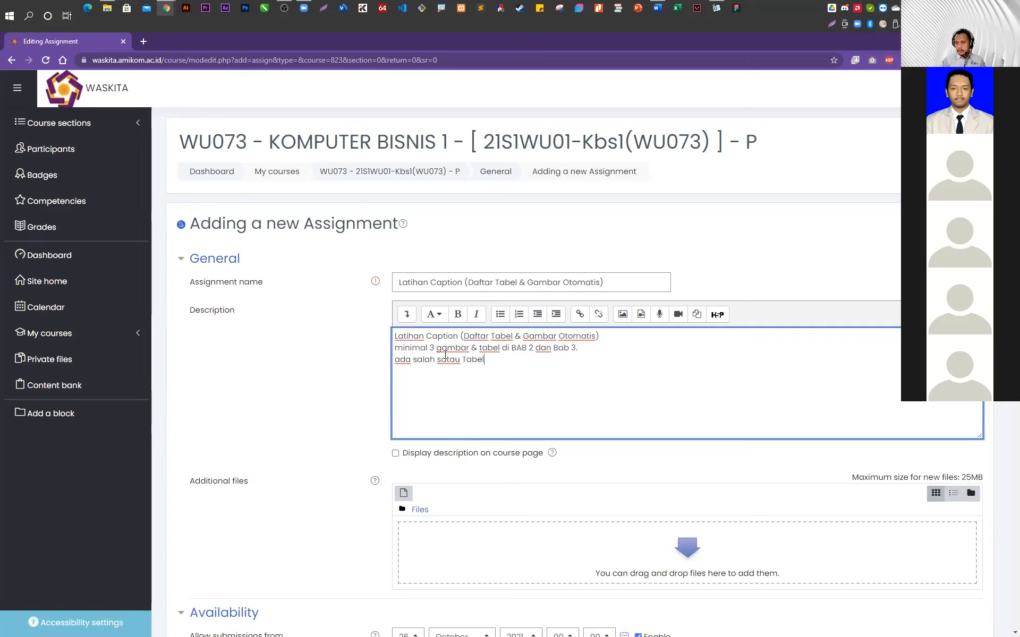
text( yang terpoton)
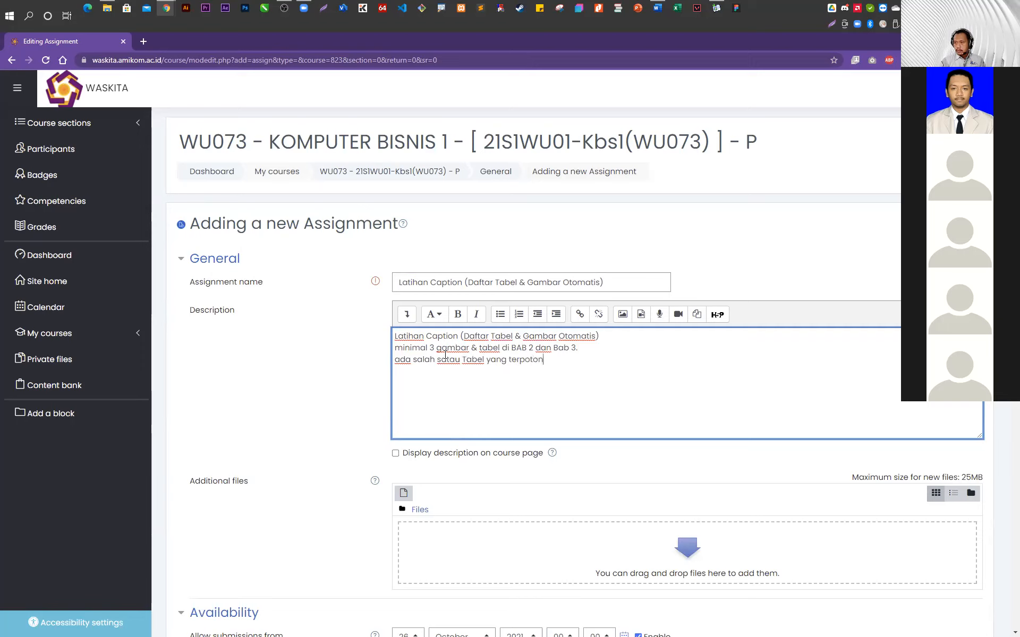
text(g/terp)
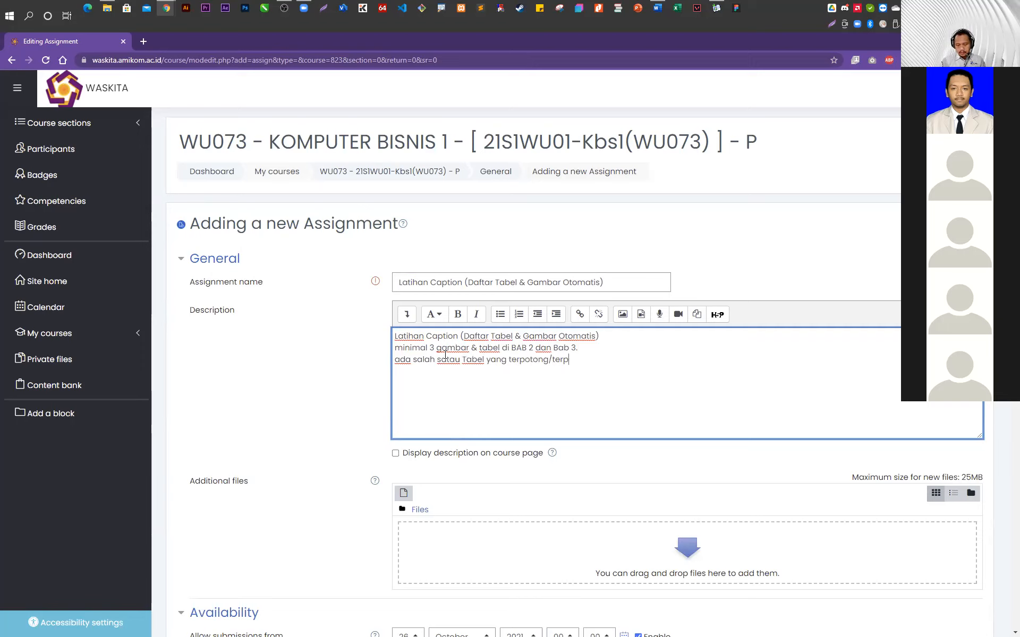
text(isah di )
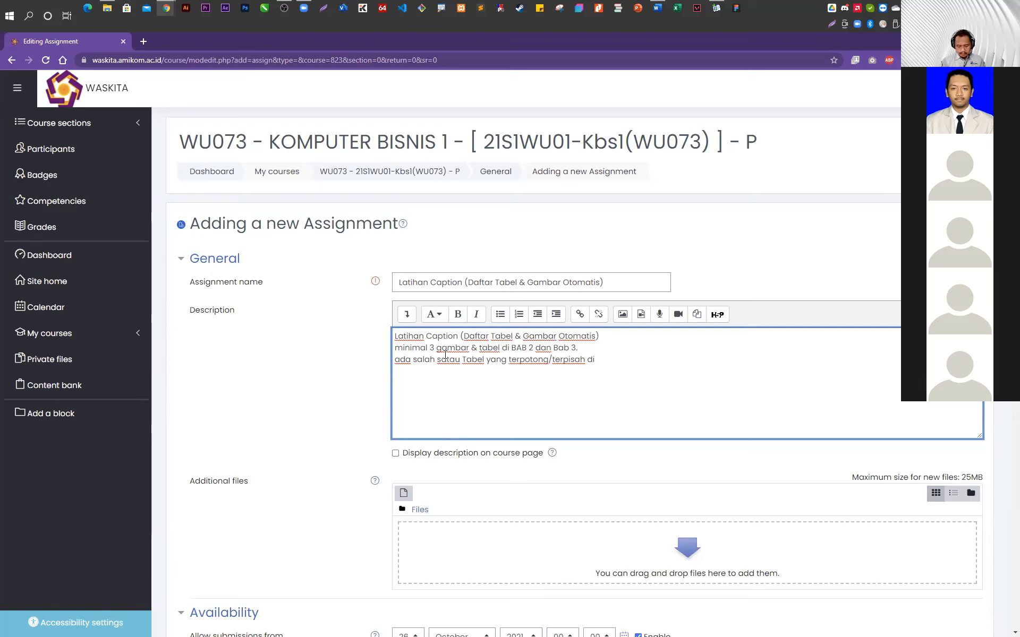
text(beda g)
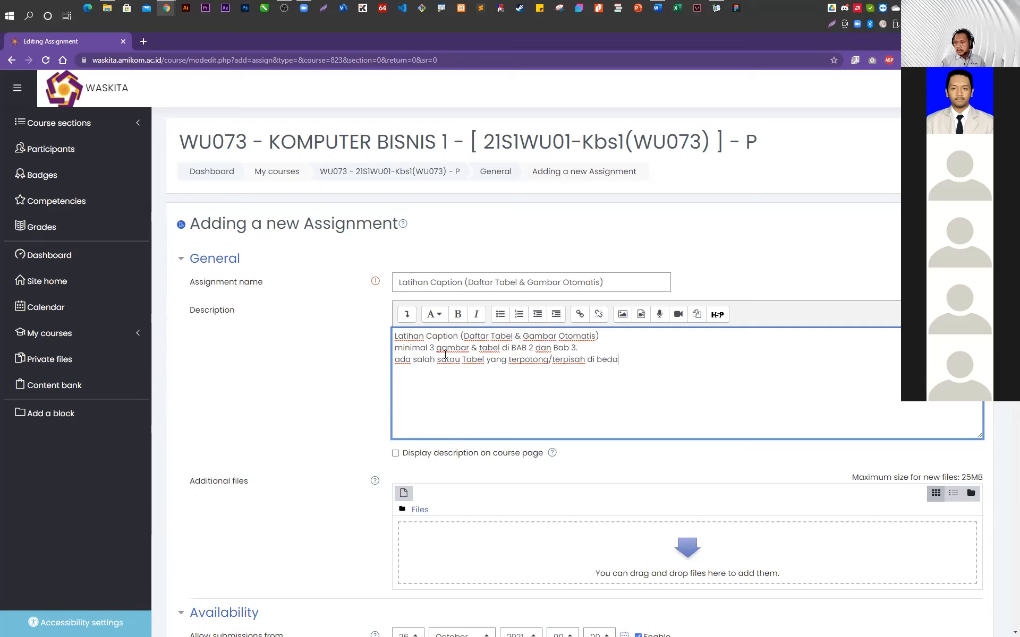
text(halaman.)
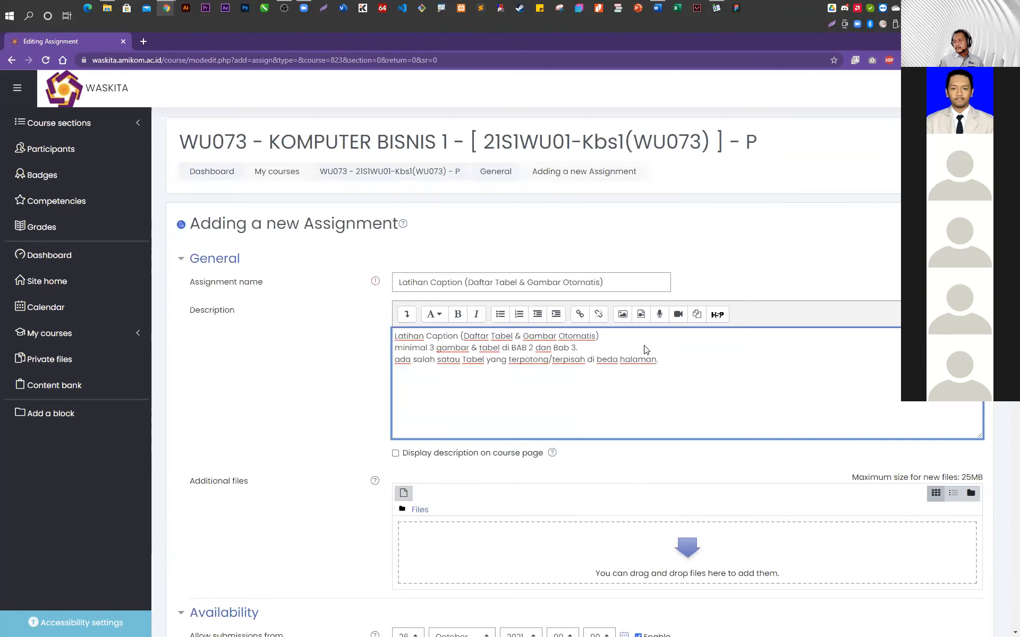
Set the assignment's due date to 27 October 2021 at 07:00, then save and display the assignment
scroll(645, 350, down, 6)
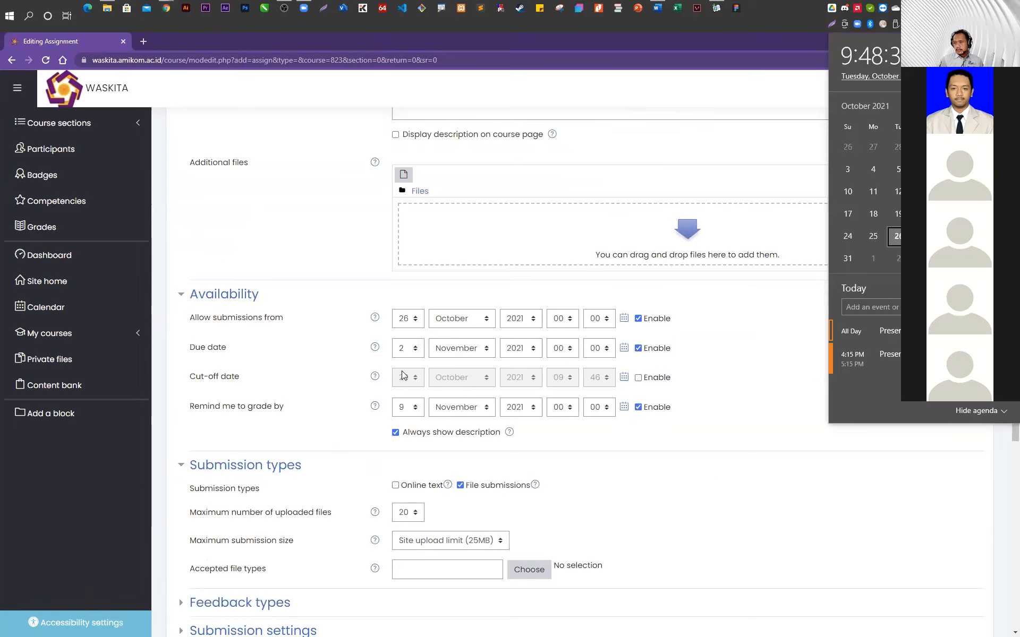
click(415, 348)
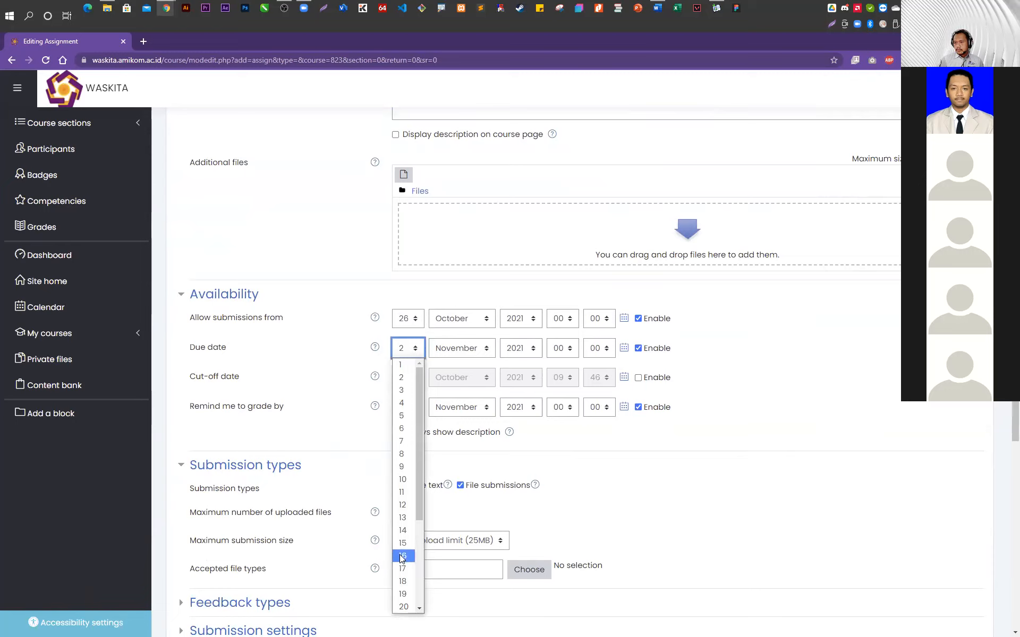
scroll(412, 532, down, 4)
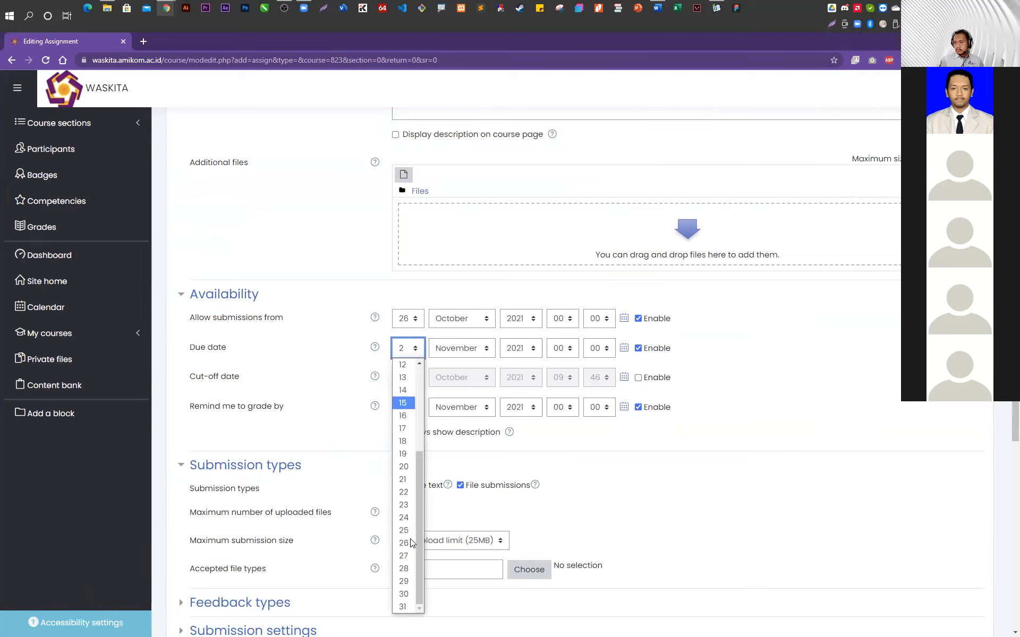
click(403, 550)
click(486, 356)
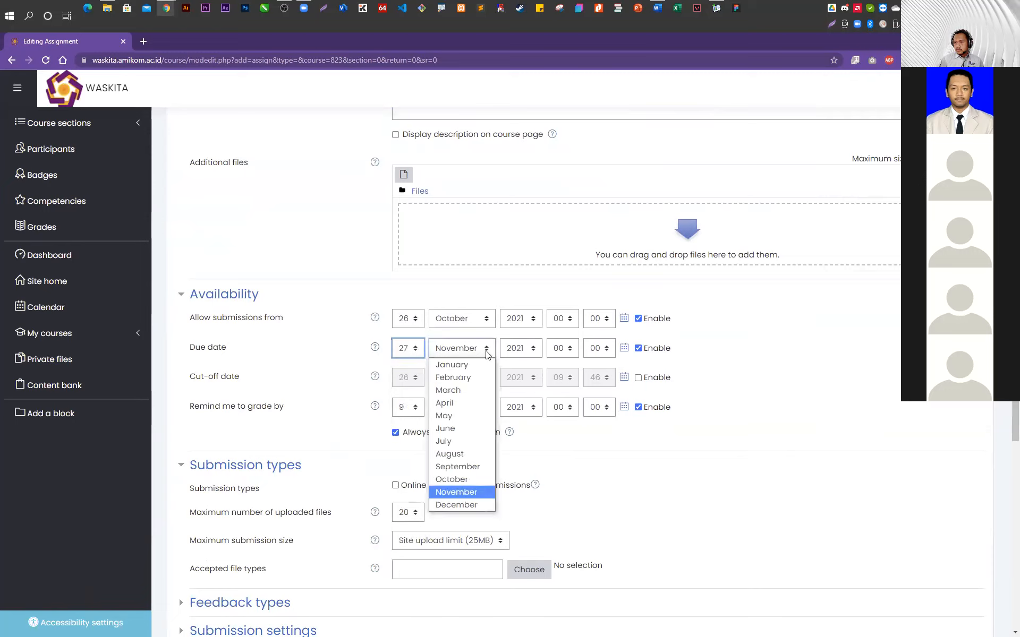
click(452, 479)
click(568, 351)
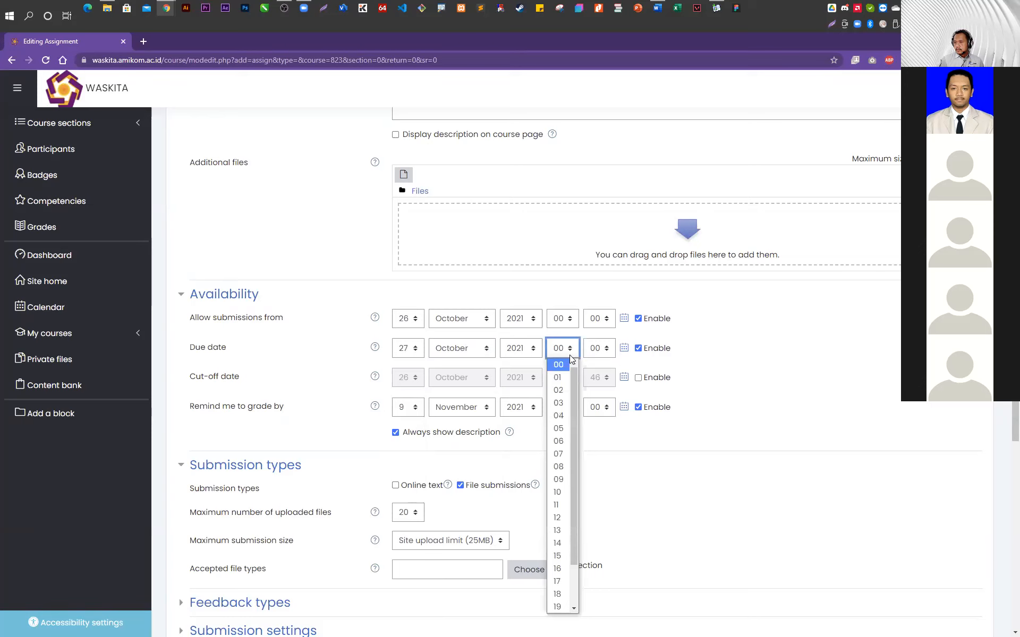
click(562, 473)
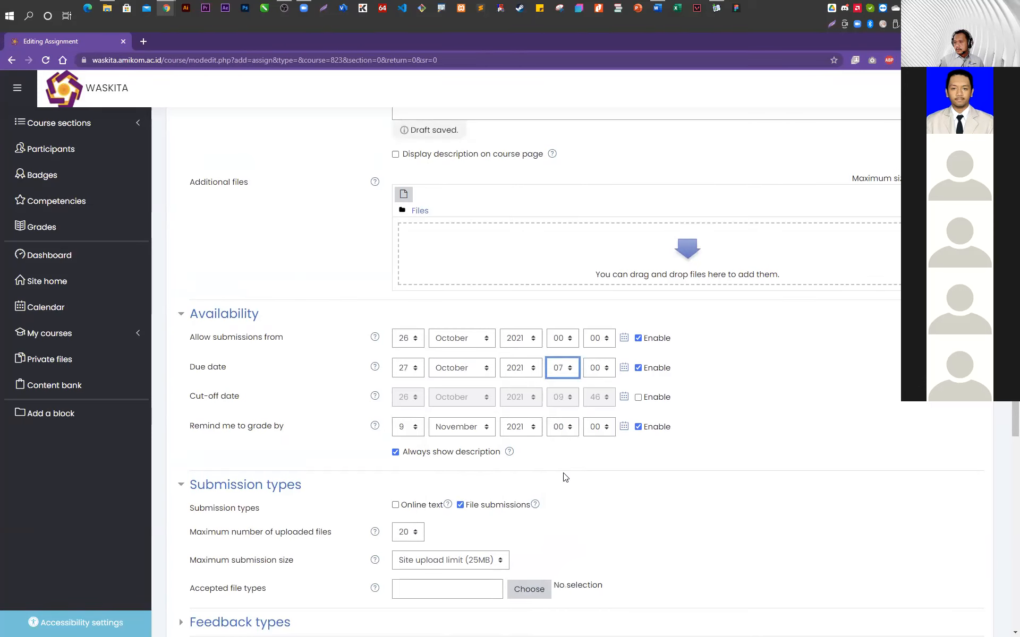
scroll(657, 400, down, 5)
click(550, 585)
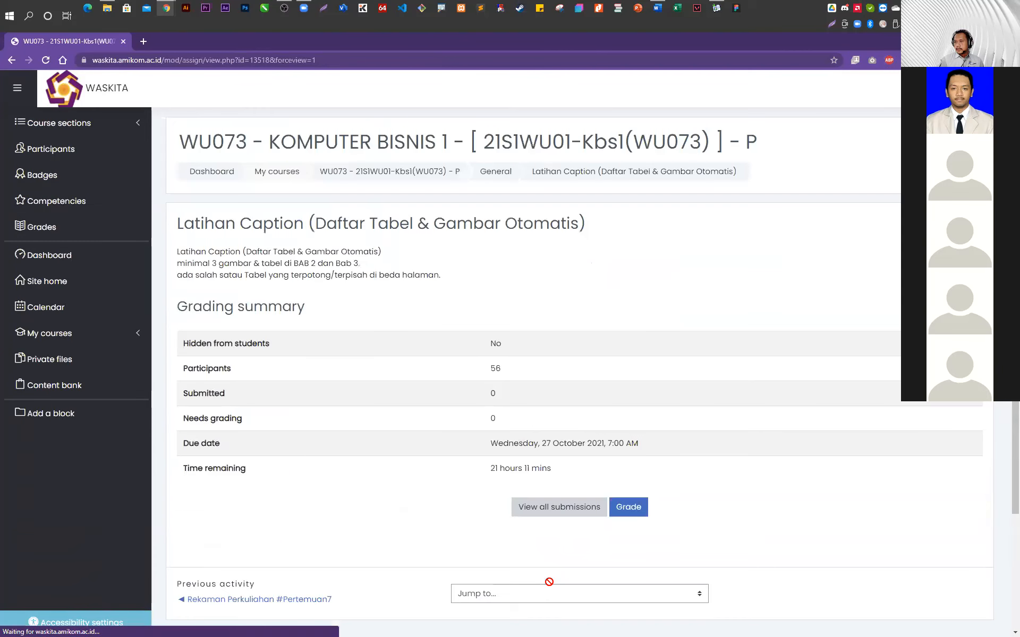